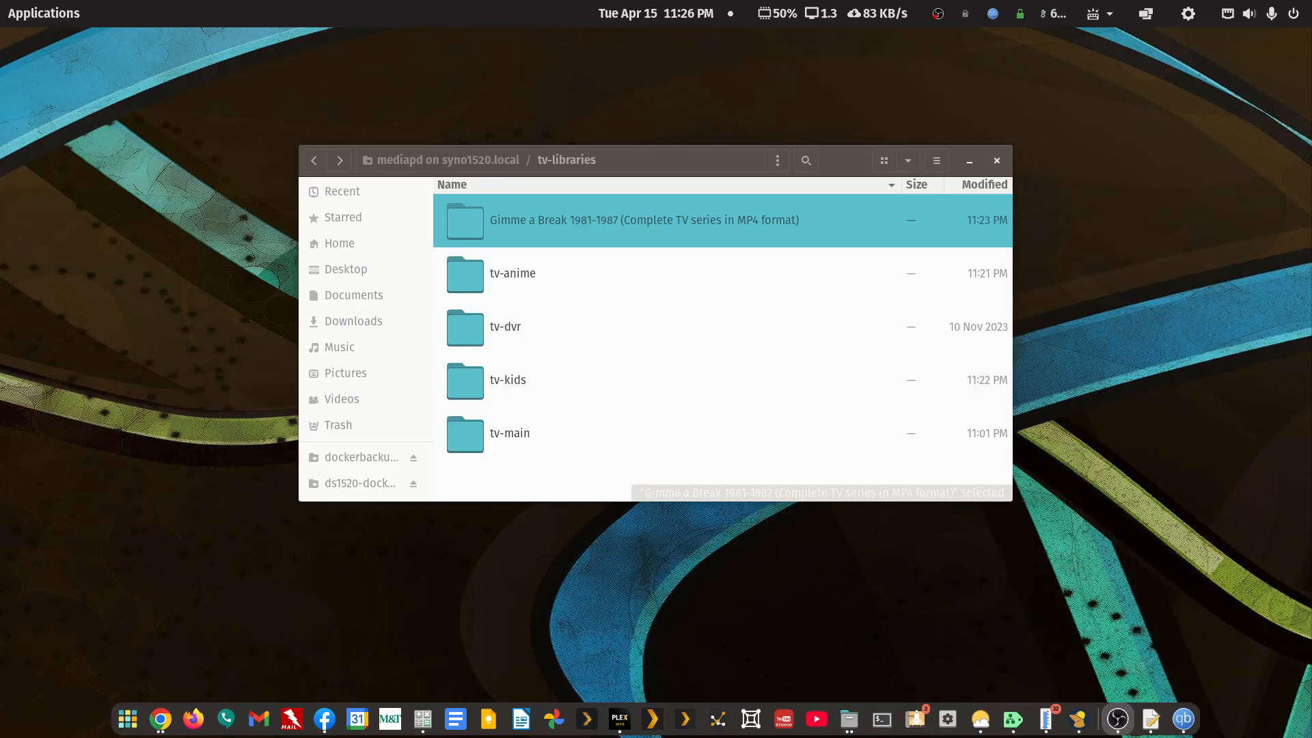
# - Bring the Facebook photo viewer, showing the Gimme a Break and Happy Days folders photo, over Files
pyautogui.click(325, 718)
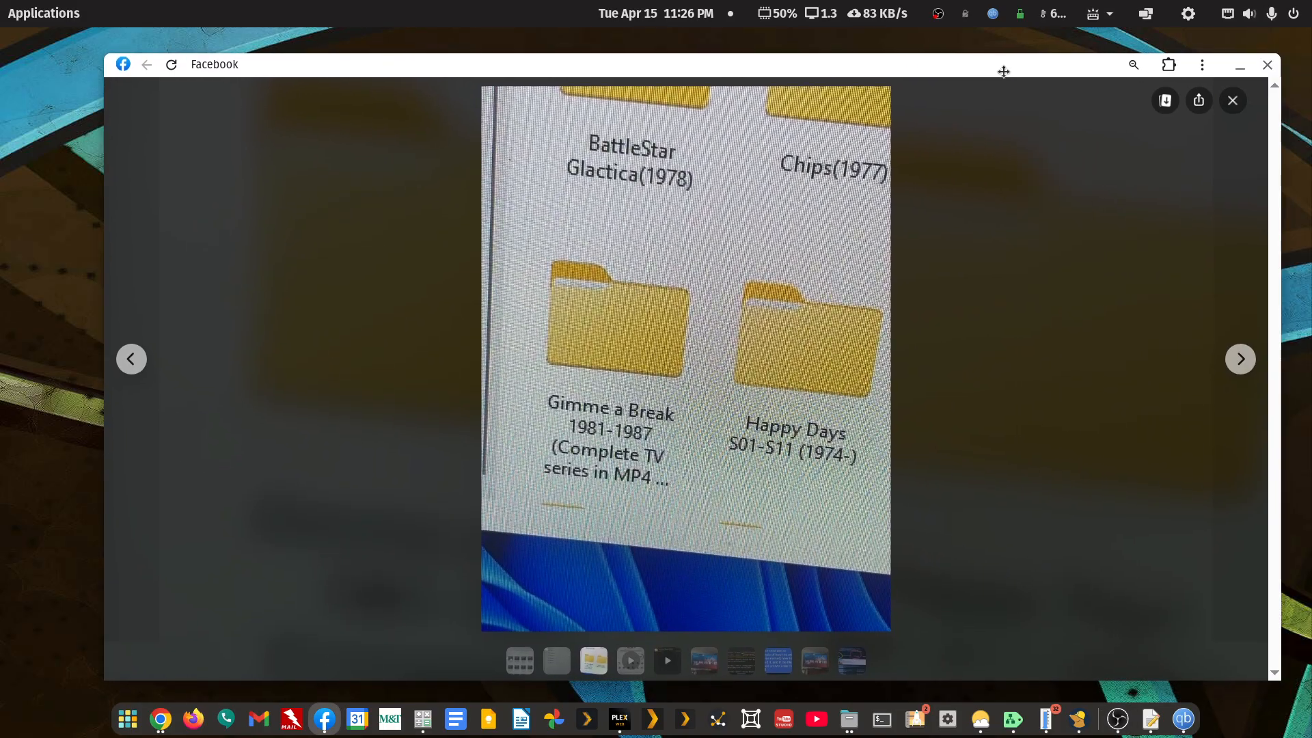
# - Shift the viewer window and page through the album to the Season 1–6 folder list photo
pyautogui.moveTo(1004, 72); pyautogui.dragTo(1007, 70)
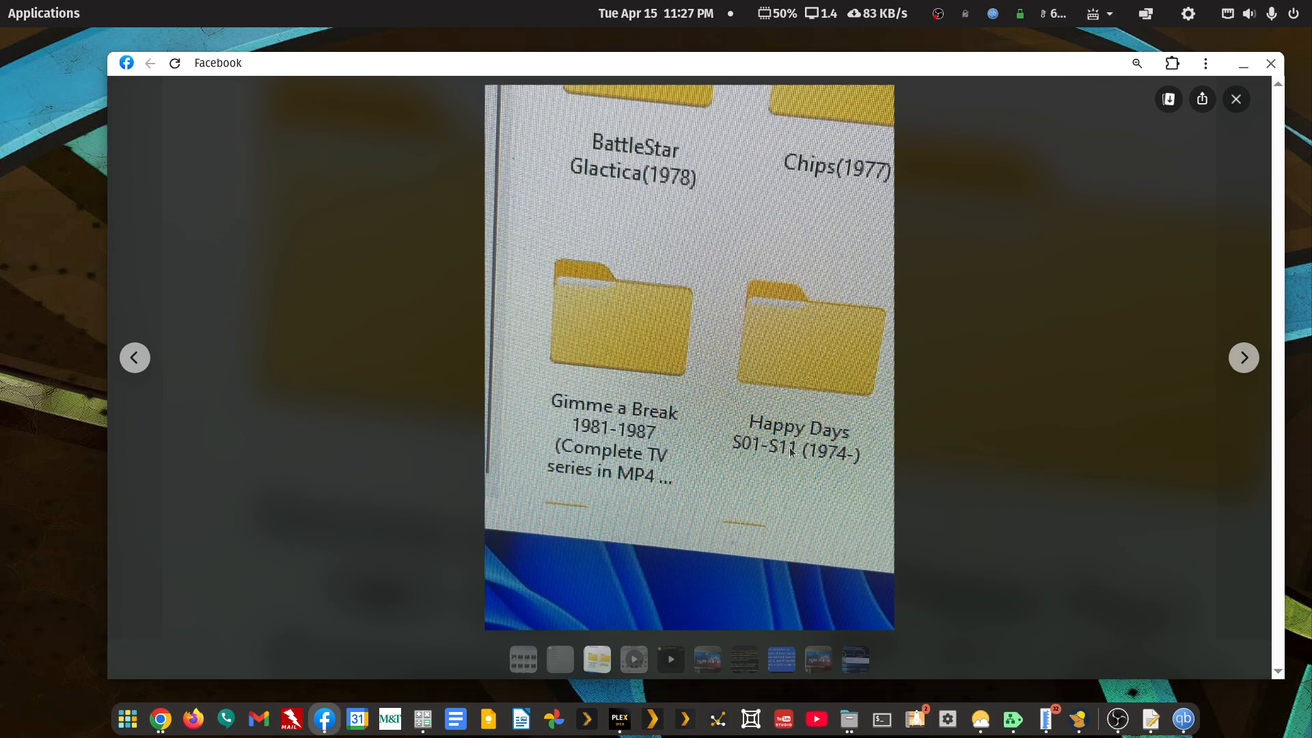
pyautogui.click(1244, 360)
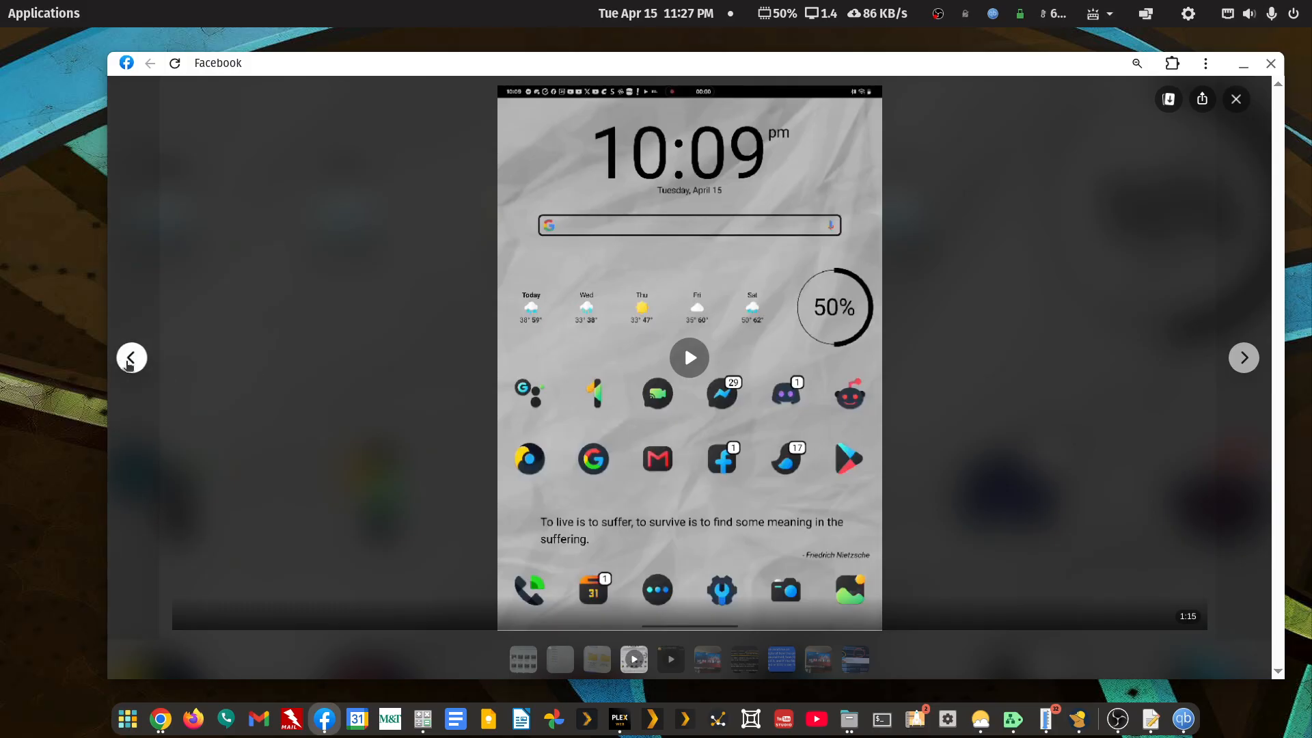
pyautogui.click(132, 360)
pyautogui.click(130, 363)
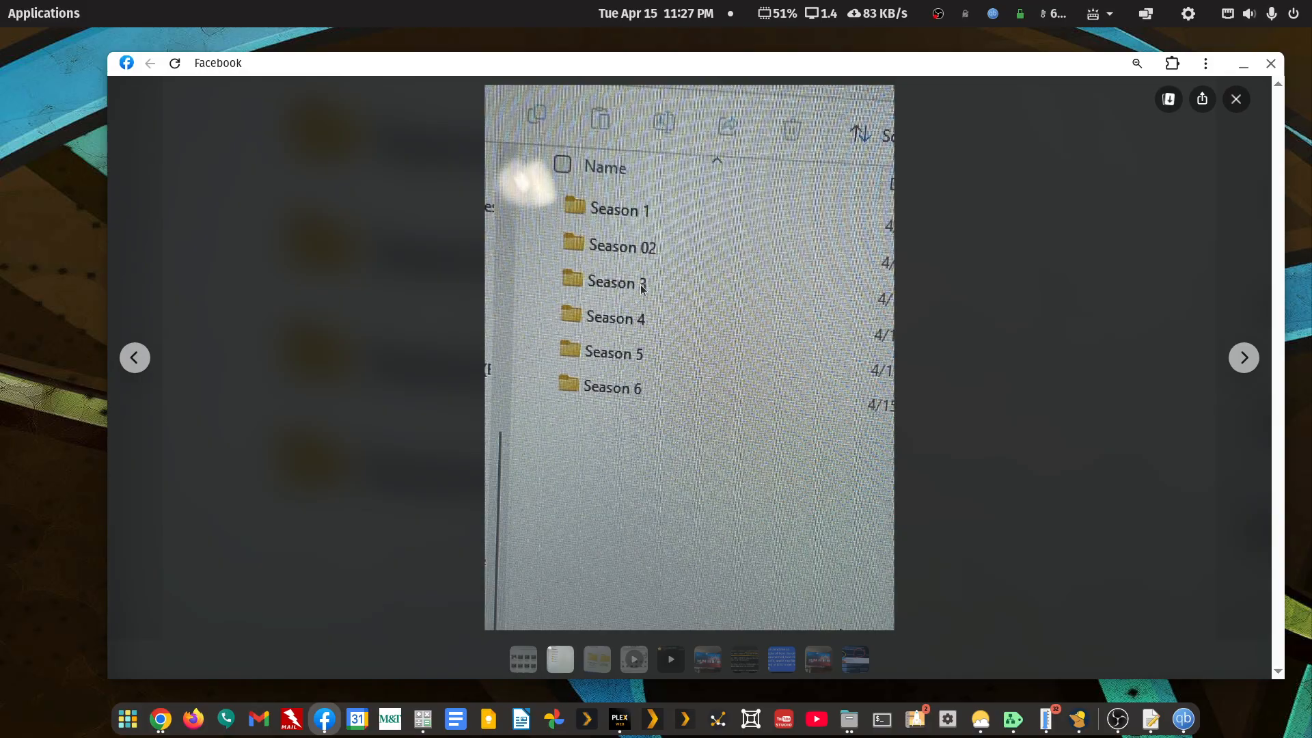
# - View the episode-files photo, then drag the Facebook viewer off screen to reveal tv-libraries
pyautogui.click(144, 363)
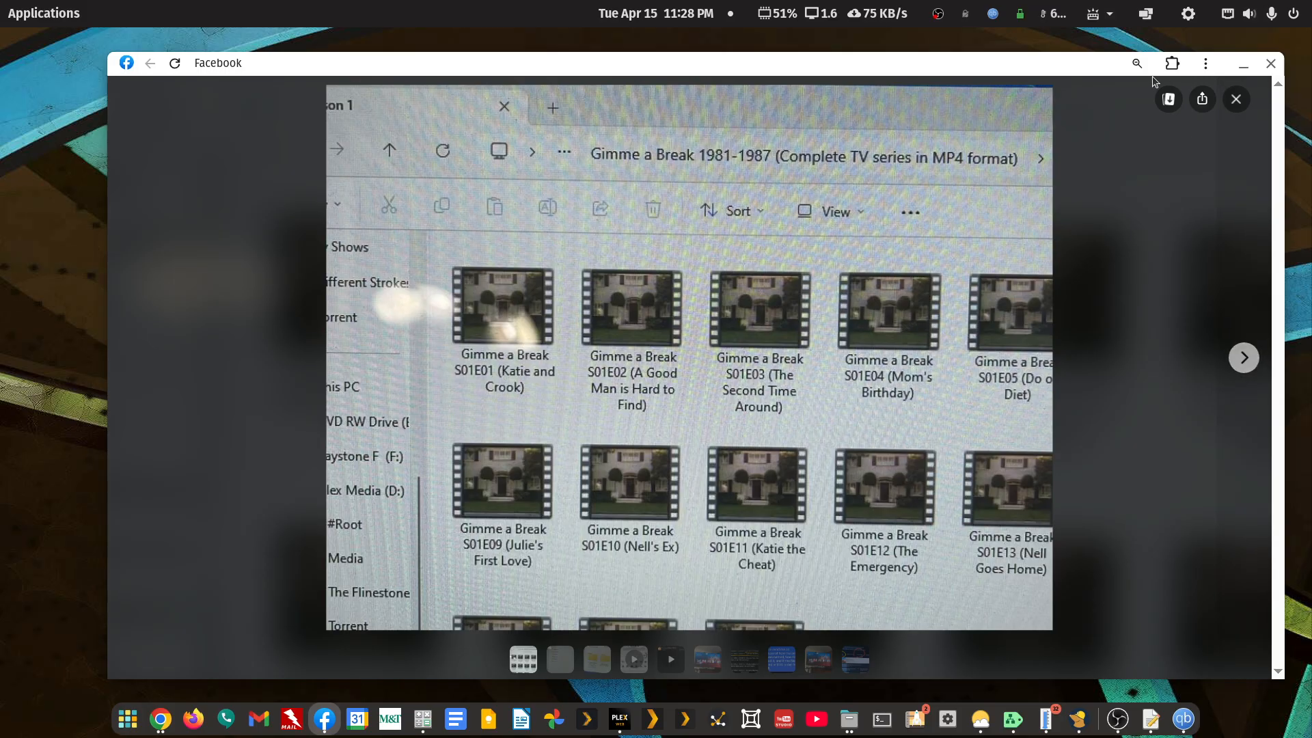
pyautogui.moveTo(1098, 70); pyautogui.dragTo(1311, 232)
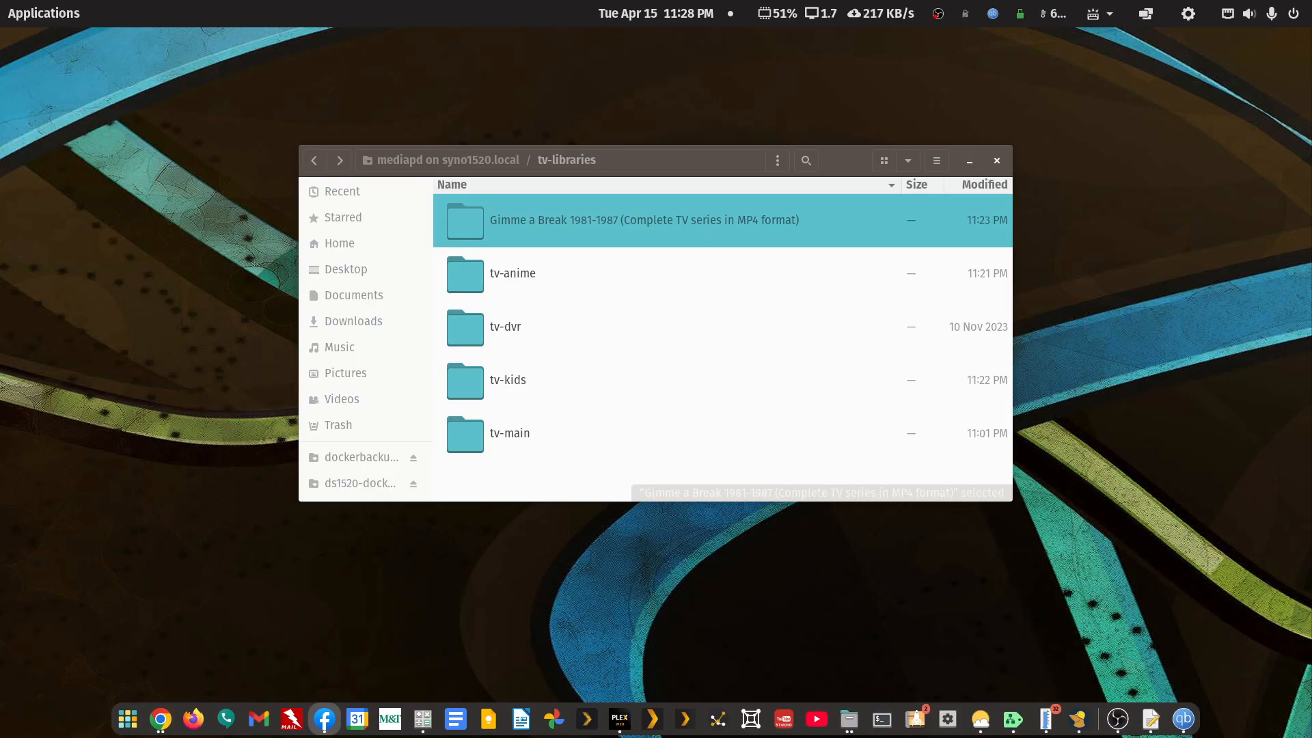
pyautogui.moveTo(1311, 88); pyautogui.dragTo(1000, 71)
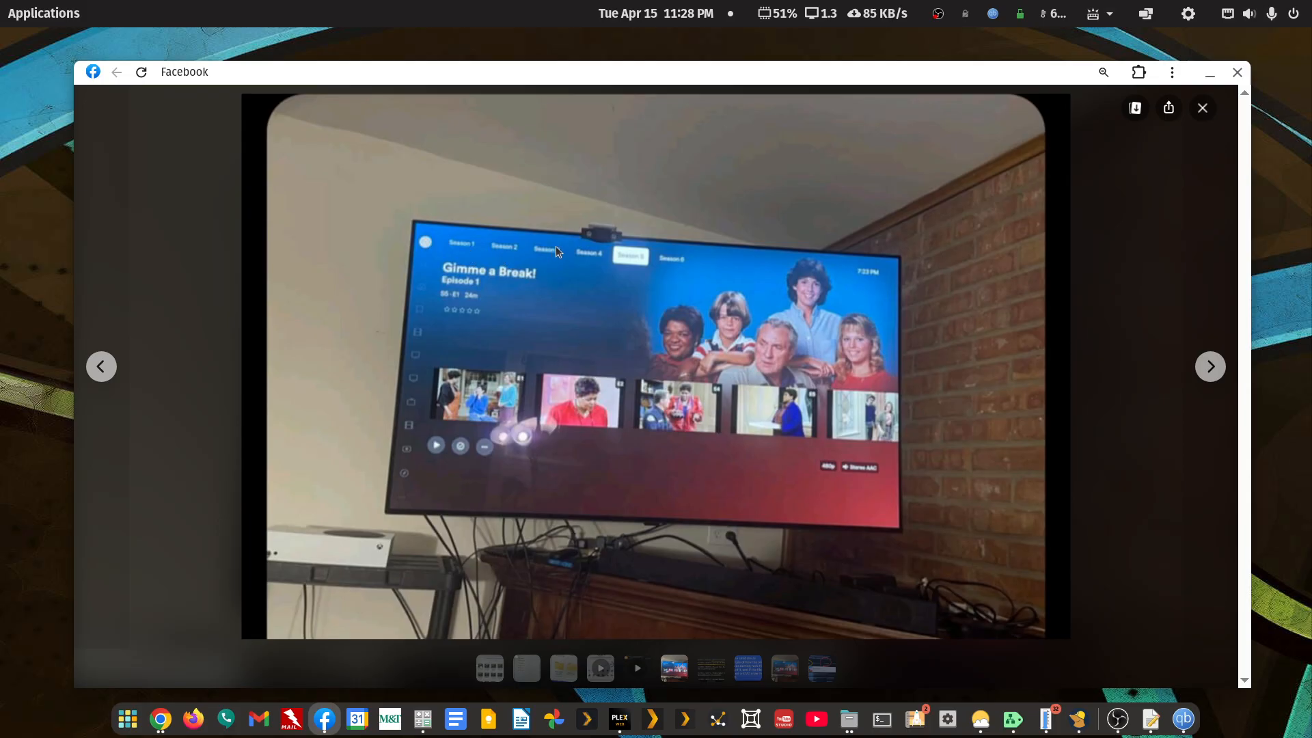
pyautogui.moveTo(613, 95); pyautogui.dragTo(659, 109)
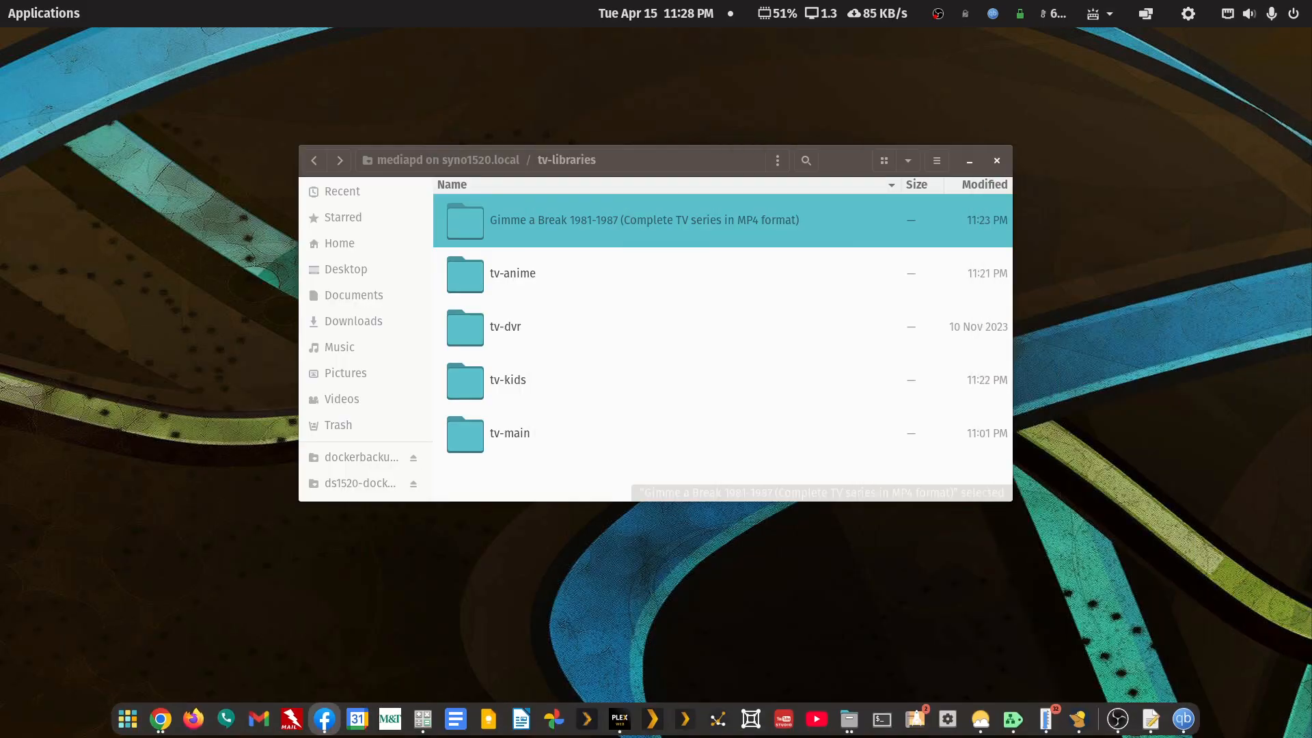
# - Open the Gimme a Break folder and rename its Season 3 folder to Season 5
pyautogui.doubleClick(548, 223)
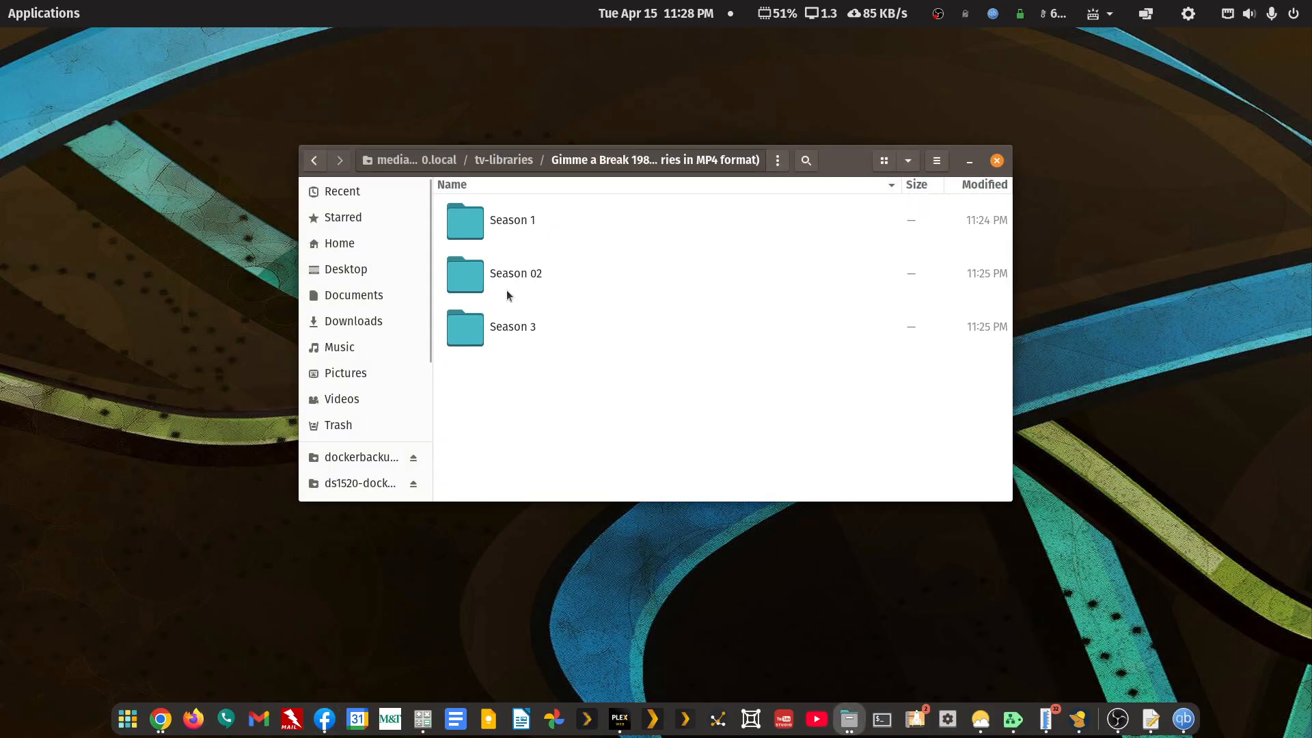
pyautogui.rightClick(499, 328)
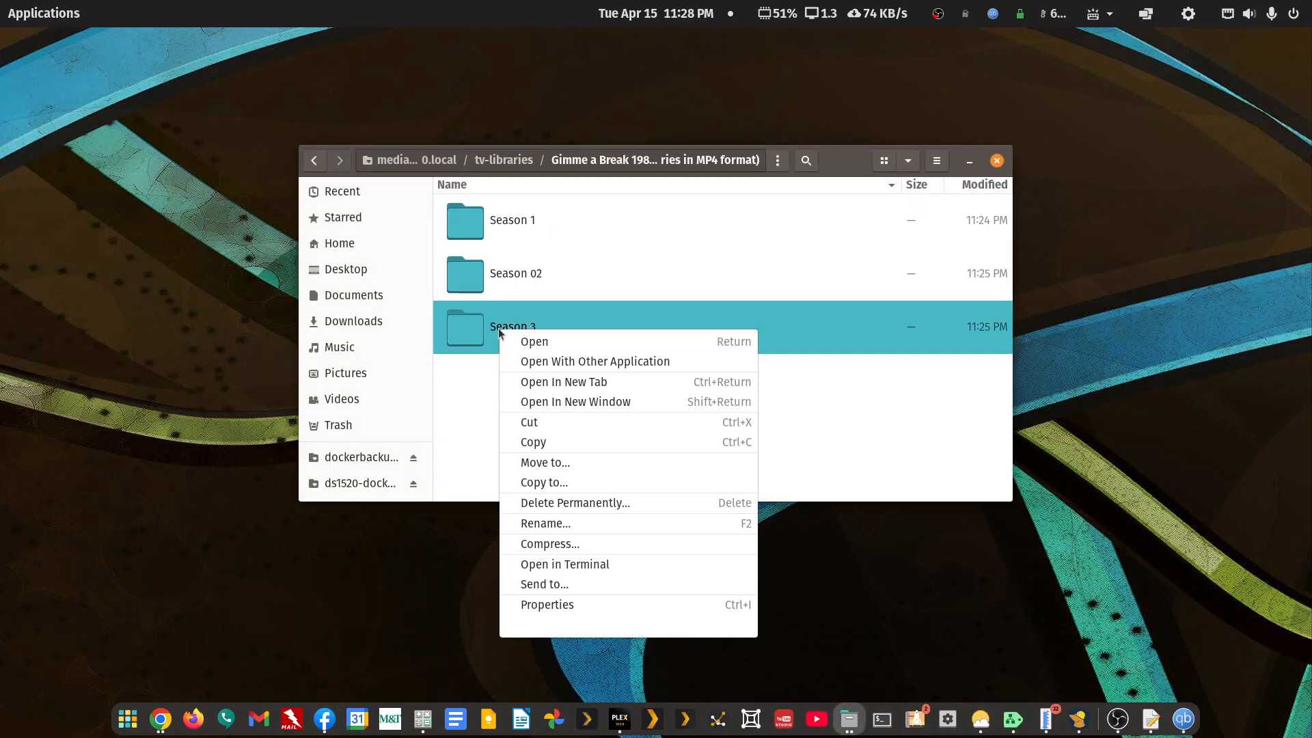
pyautogui.click(534, 524)
pyautogui.press('End')
pyautogui.hotkey('shift', 'Left')
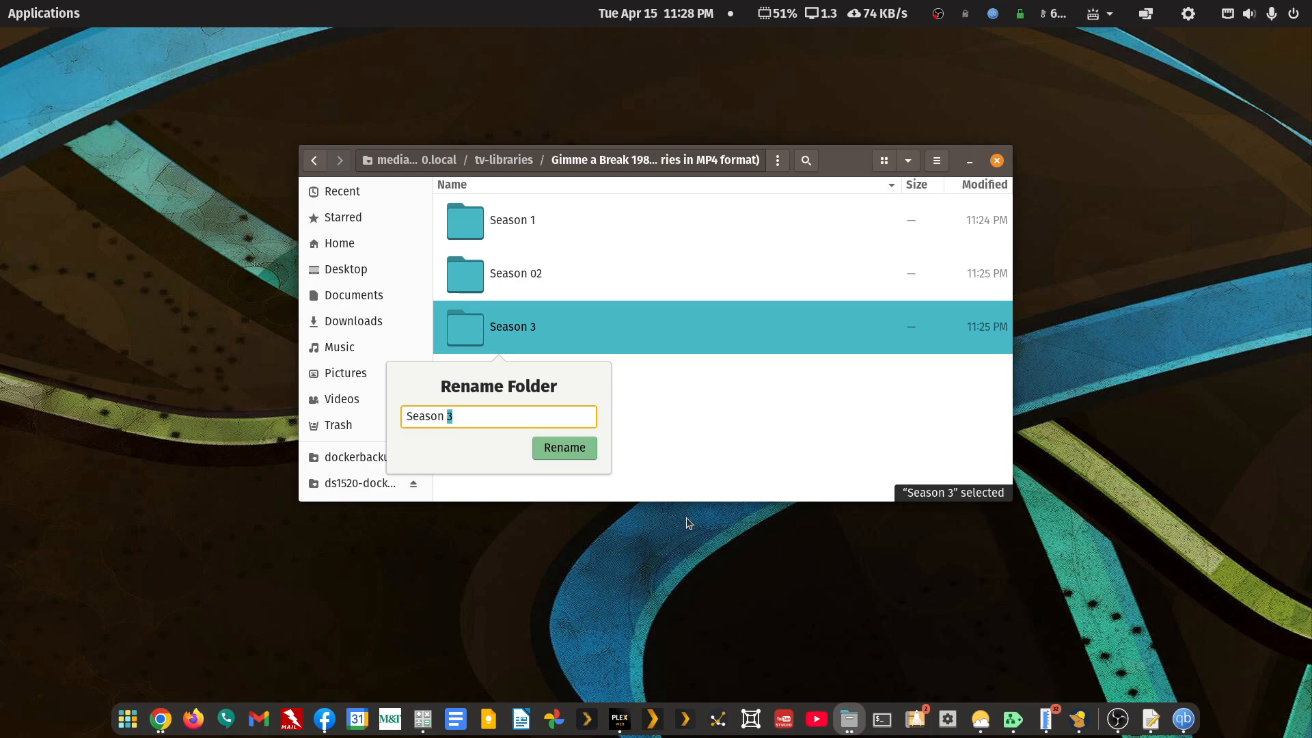
pyautogui.write('5')
pyautogui.press('Return')
pyautogui.press('Return')
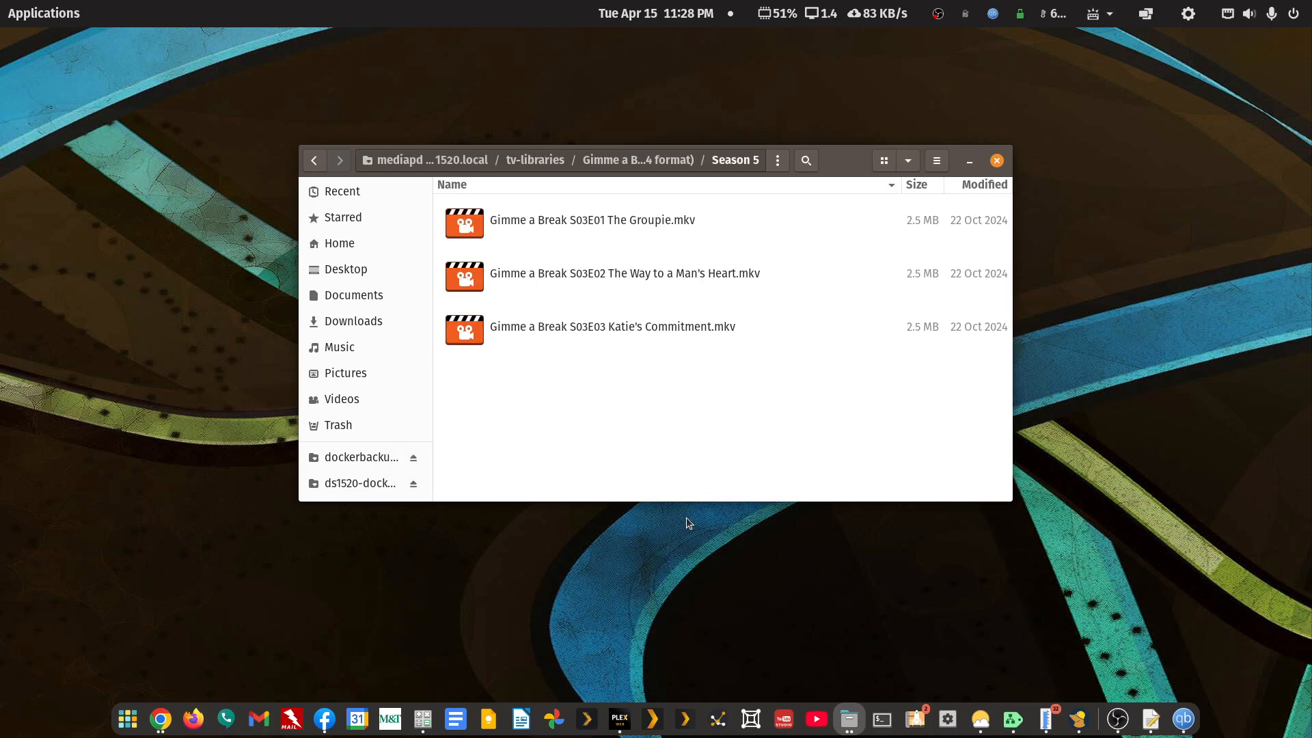
# - Strip the episode titles, leaving Gimme a Break S03E02.mkv and Gimme a Break S03E03.mkv
pyautogui.hotkey('shift', 'Down')
pyautogui.hotkey('shift', 'Down')
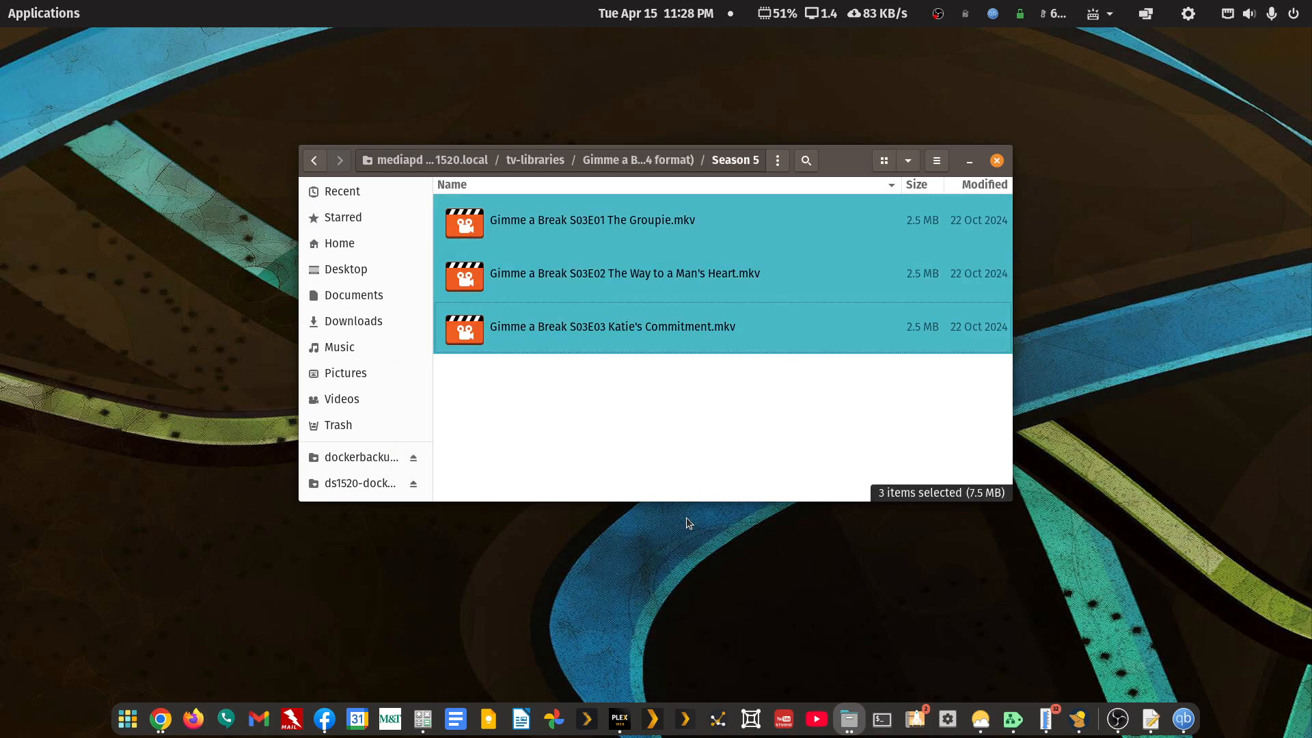
pyautogui.press('Up')
pyautogui.press('F2')
pyautogui.press('Right')
pyautogui.hotkey('shift', 'Left')
pyautogui.hotkey('shift', 'Right')
pyautogui.press('BackSpace')
pyautogui.press('Return')
pyautogui.press('Down')
pyautogui.press('F2')
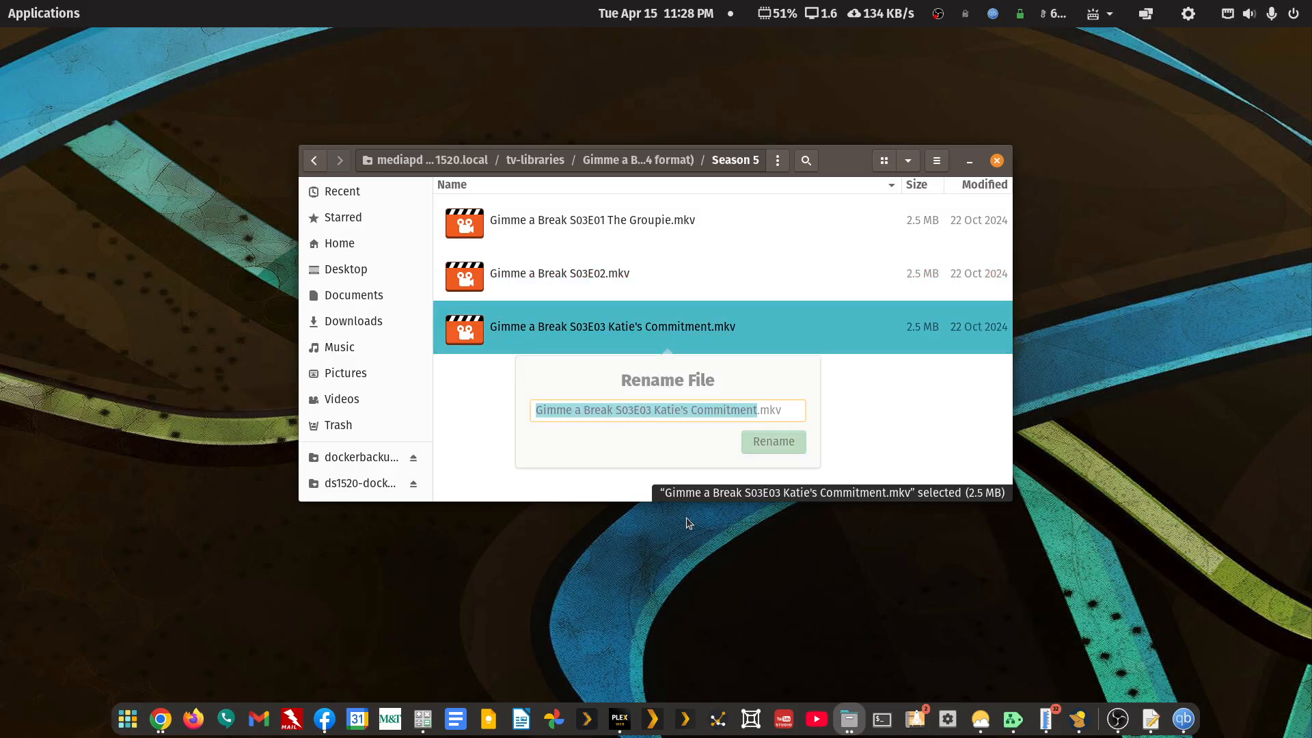
pyautogui.press('Right')
pyautogui.hotkey('shift', 'Left')
pyautogui.hotkey('shift', 'Left')
pyautogui.hotkey('shift', 'Left')
pyautogui.hotkey('shift', 'Left')
pyautogui.hotkey('shift', 'Left')
pyautogui.hotkey('shift', 'Right')
pyautogui.press('BackSpace')
pyautogui.press('Return')
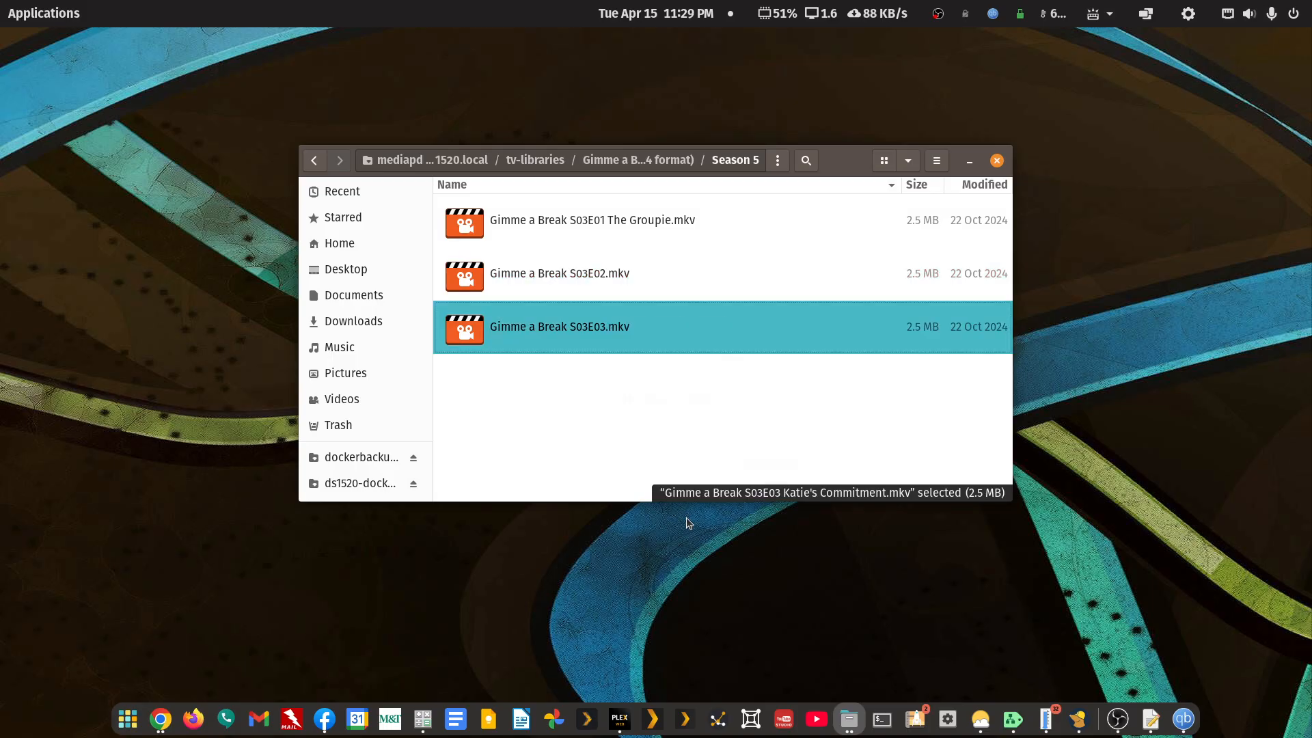
# - Remove 'The Groupie' from the first episode, leaving Gimme a Break S03E01.mkv
pyautogui.press('Up')
pyautogui.press('Up')
pyautogui.press('F2')
pyautogui.press('Right')
pyautogui.hotkey('shift', 'Left')
pyautogui.hotkey('shift', 'Left')
pyautogui.hotkey('shift', 'Left')
pyautogui.hotkey('shift', 'Left')
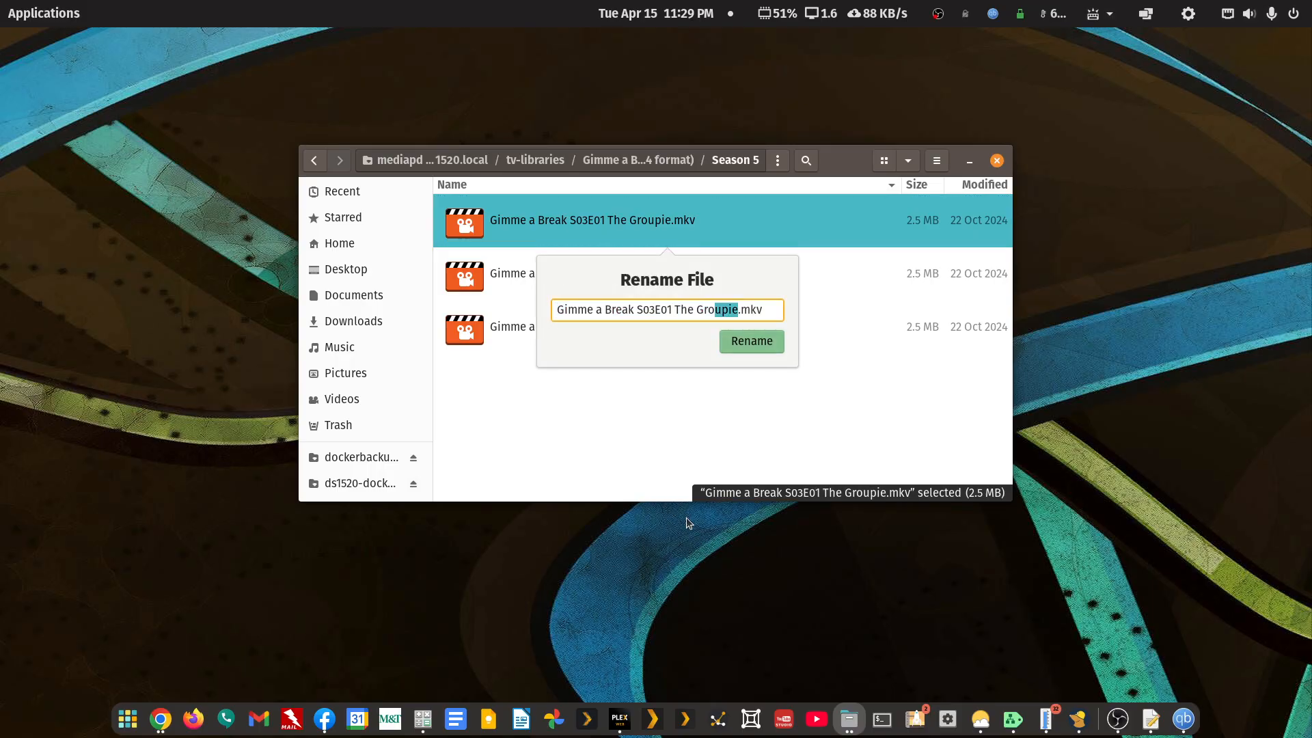
pyautogui.hotkey('shift', 'Left')
pyautogui.hotkey('shift', 'Left')
pyautogui.hotkey('shift', 'Left')
pyautogui.hotkey('shift', 'Left')
pyautogui.hotkey('shift', 'Left')
pyautogui.hotkey('shift', 'Left')
pyautogui.hotkey('shift', 'Left')
pyautogui.hotkey('shift', 'Left')
pyautogui.press('BackSpace')
pyautogui.press('Return')
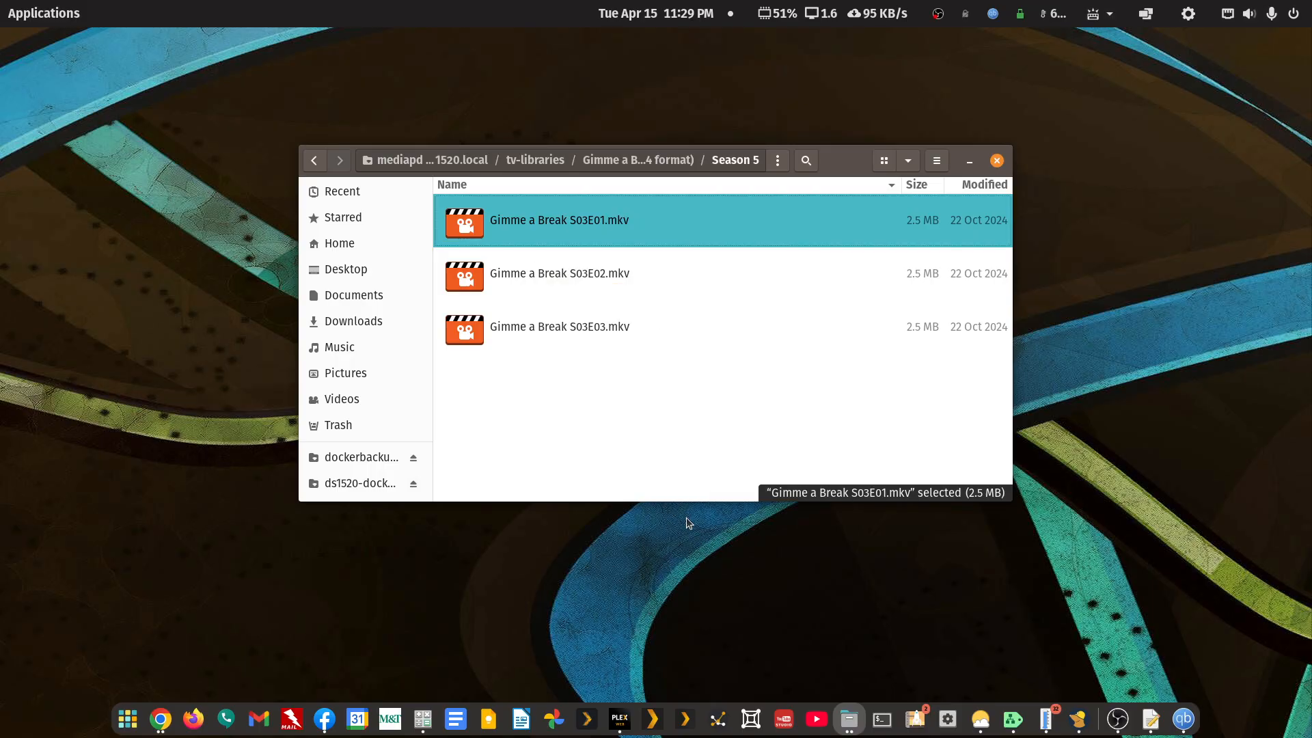
pyautogui.press('Down')
pyautogui.press('Up')
pyautogui.hotkey('ctrl', 'a')
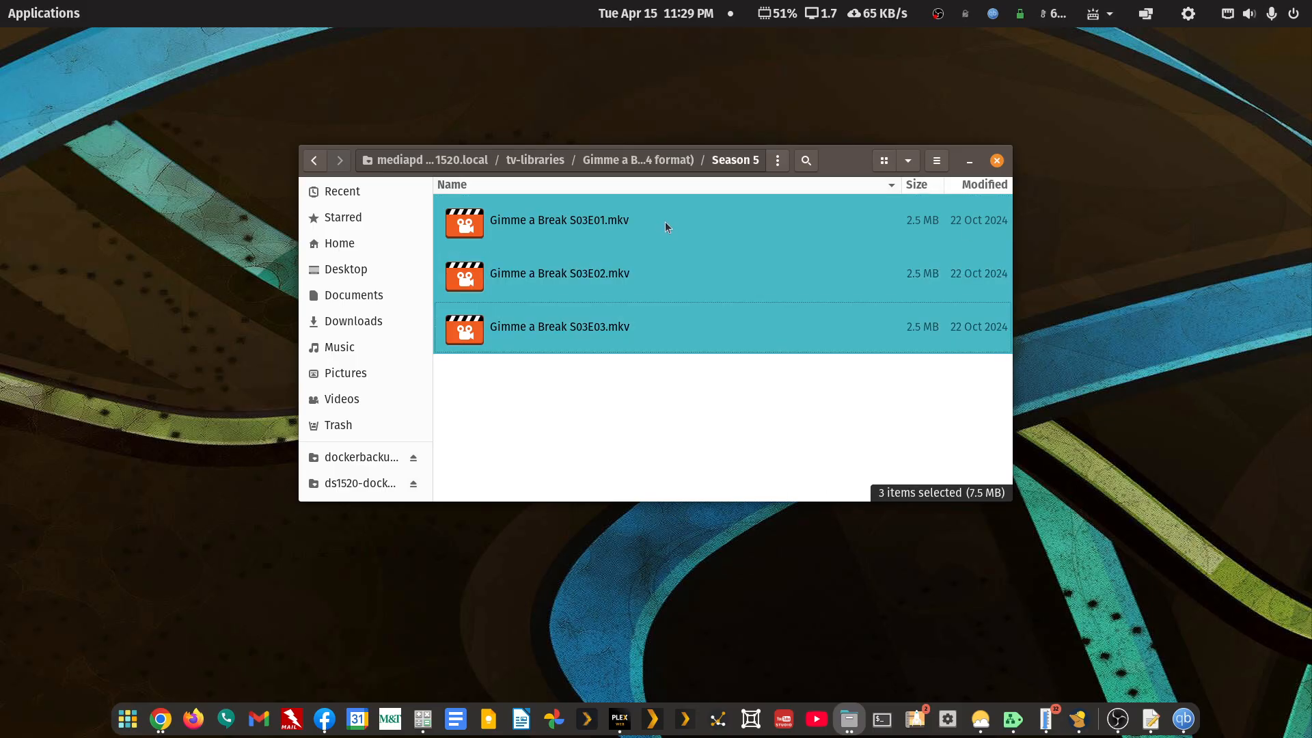
# - Batch-rename the three episodes with find-and-replace, changing S03 to S05
pyautogui.rightClick(612, 325)
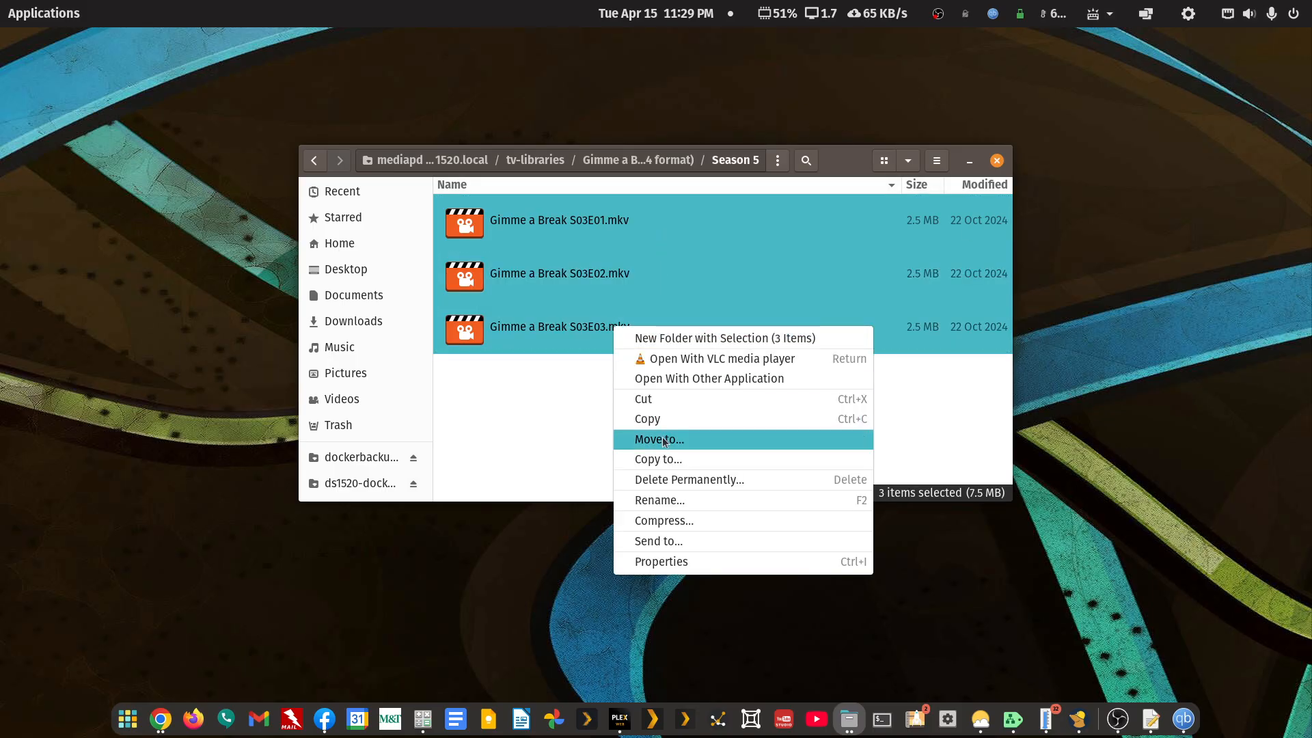
pyautogui.click(664, 500)
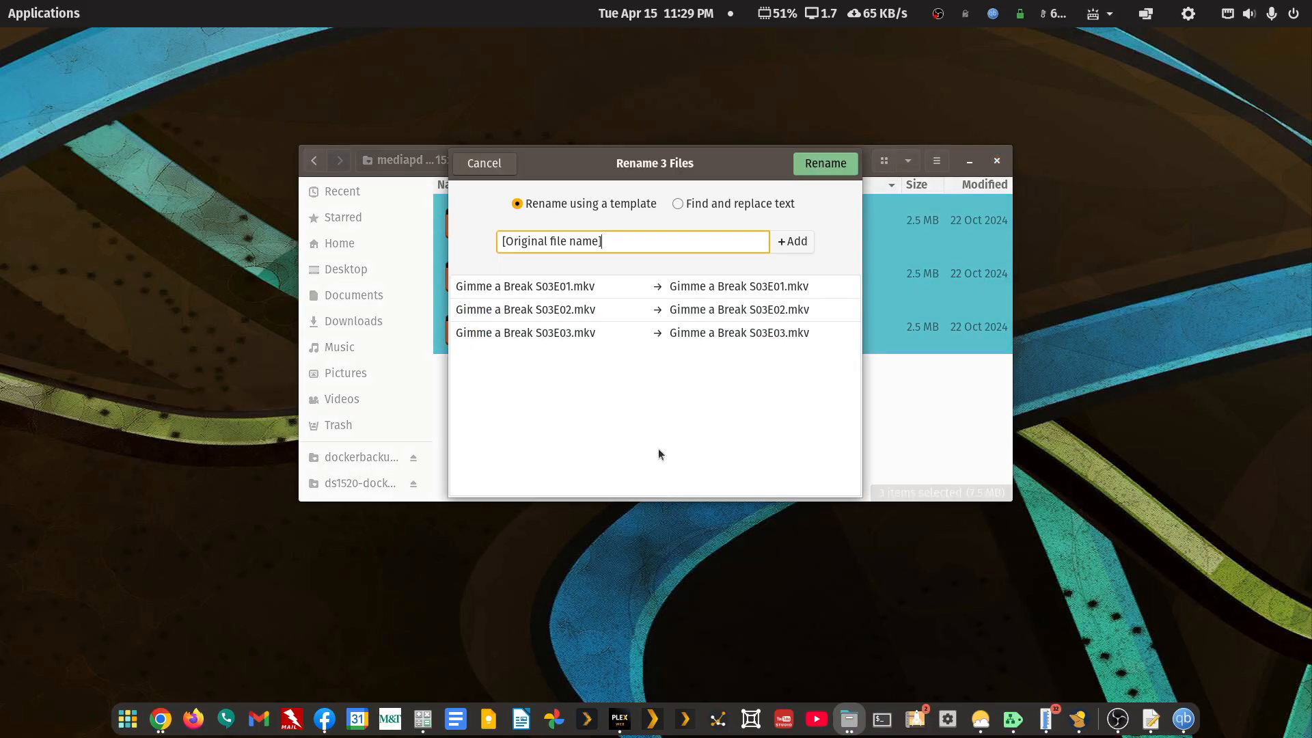
pyautogui.click(678, 204)
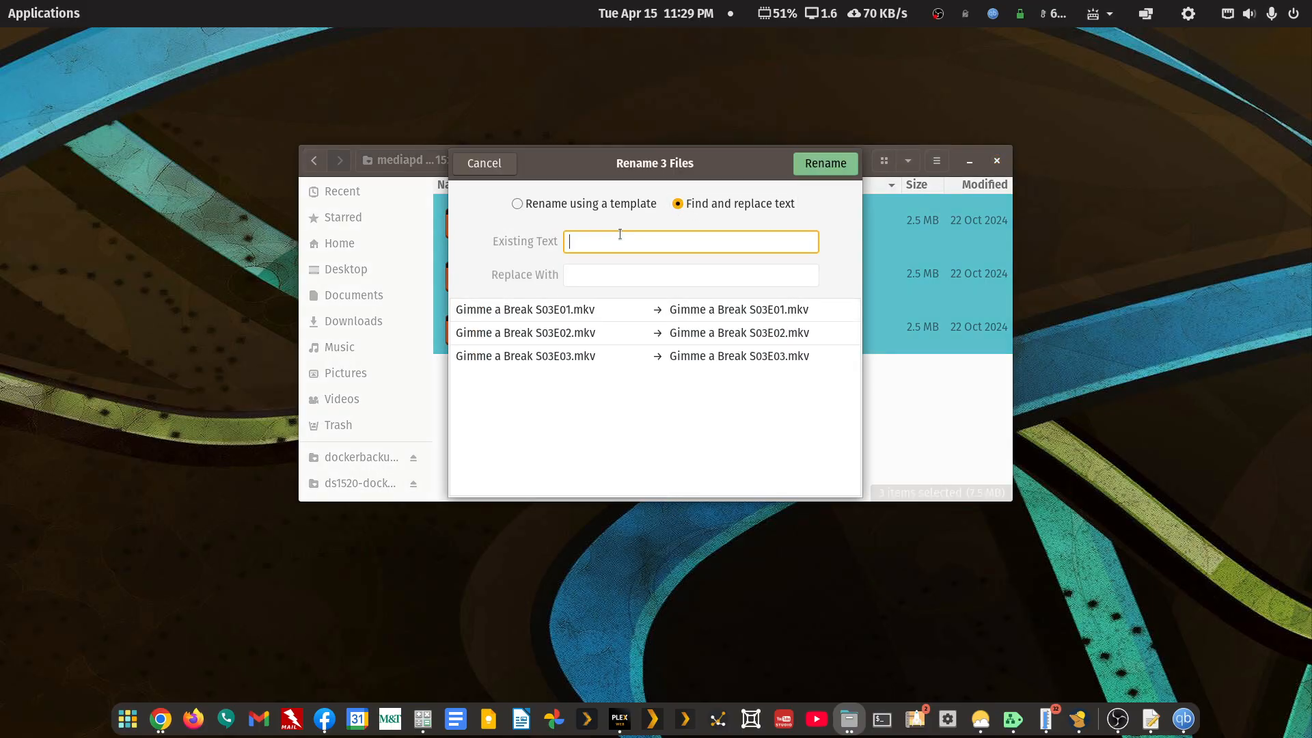
pyautogui.write('S03')
pyautogui.press('Tab')
pyautogui.write('S05')
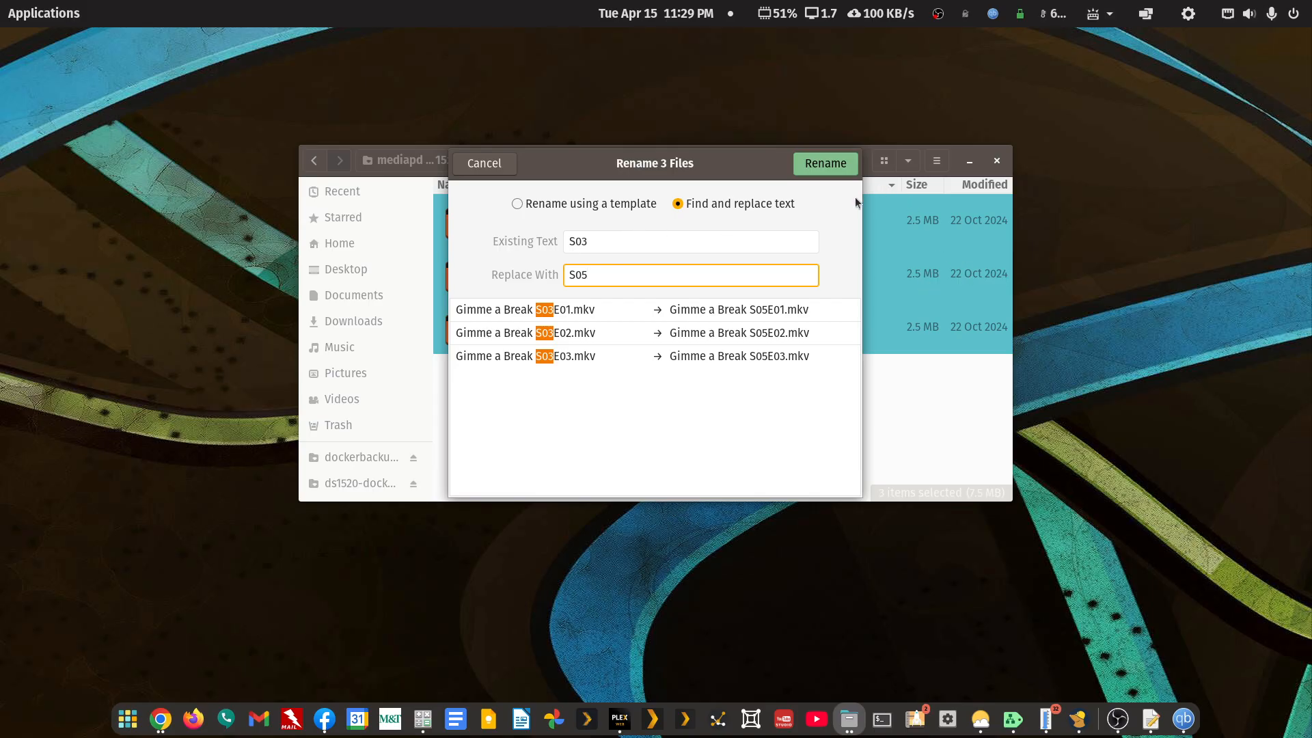
pyautogui.click(822, 164)
pyautogui.click(618, 425)
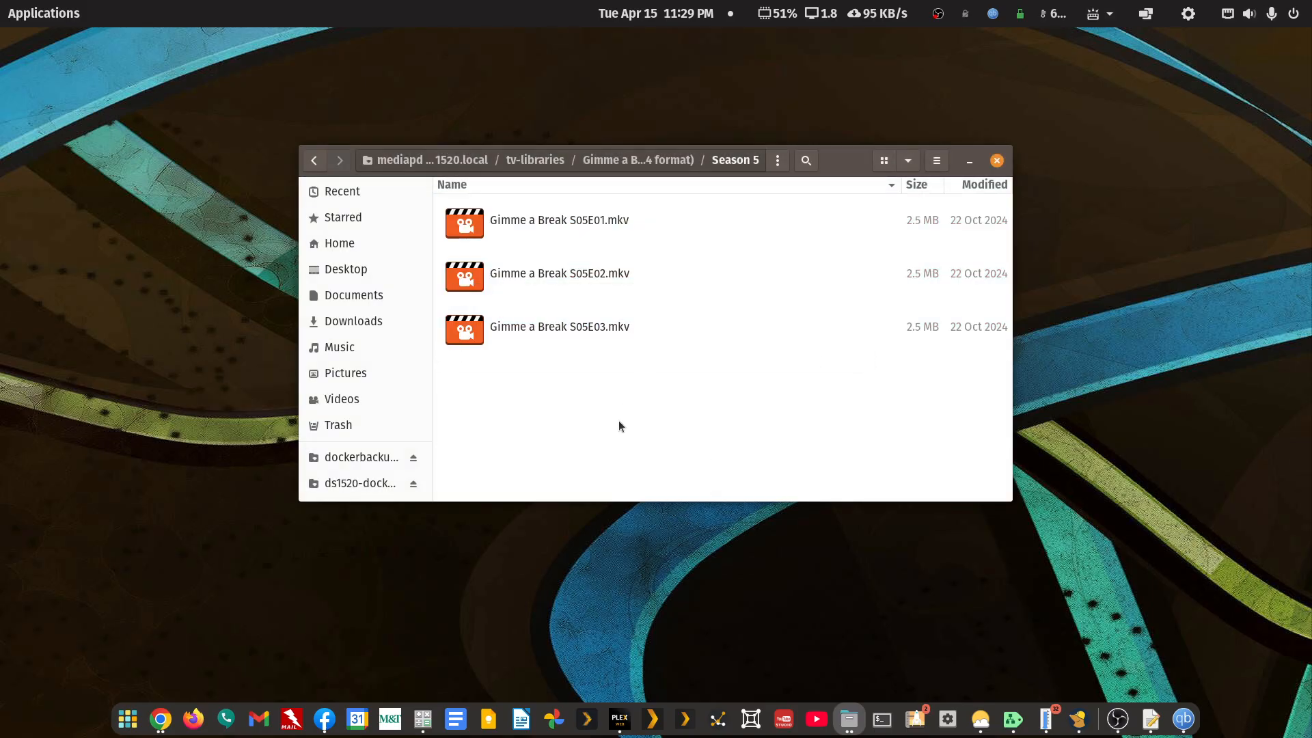
# - Go back up to tv-libraries and copy the Gimme a Break folder
pyautogui.click(315, 164)
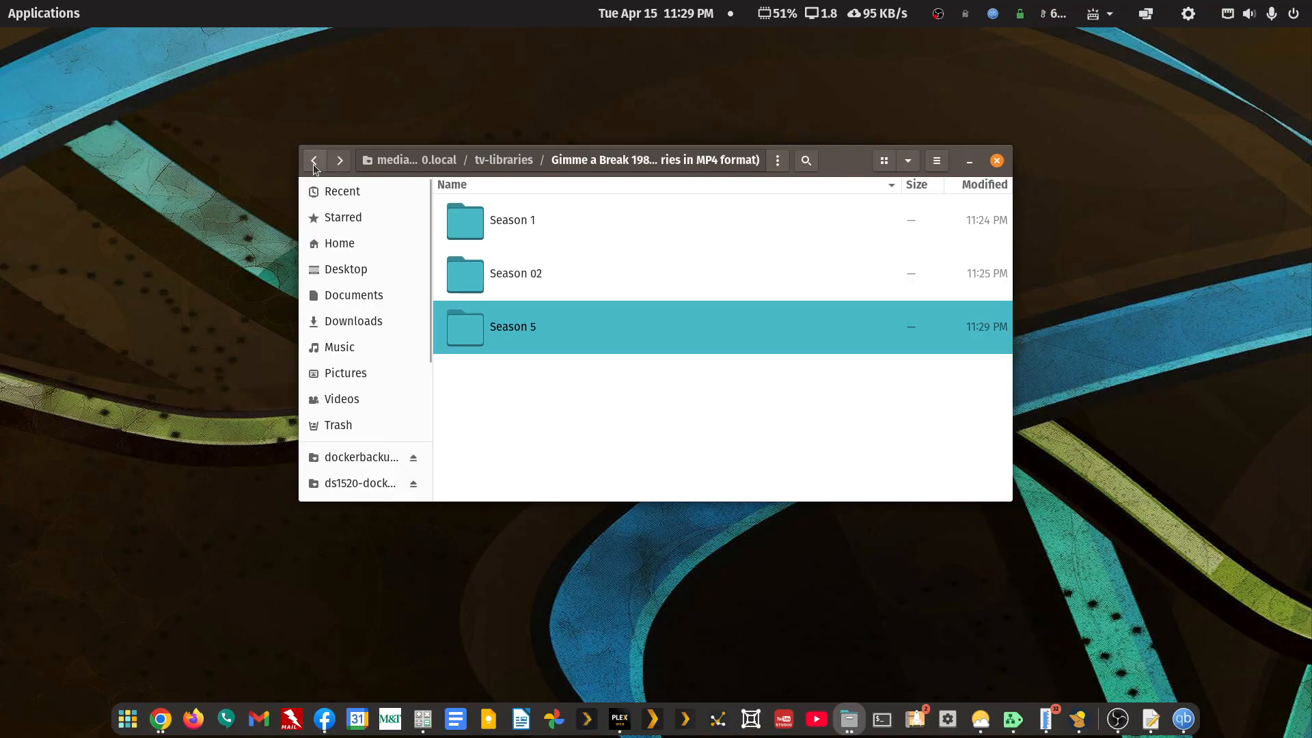
pyautogui.click(314, 164)
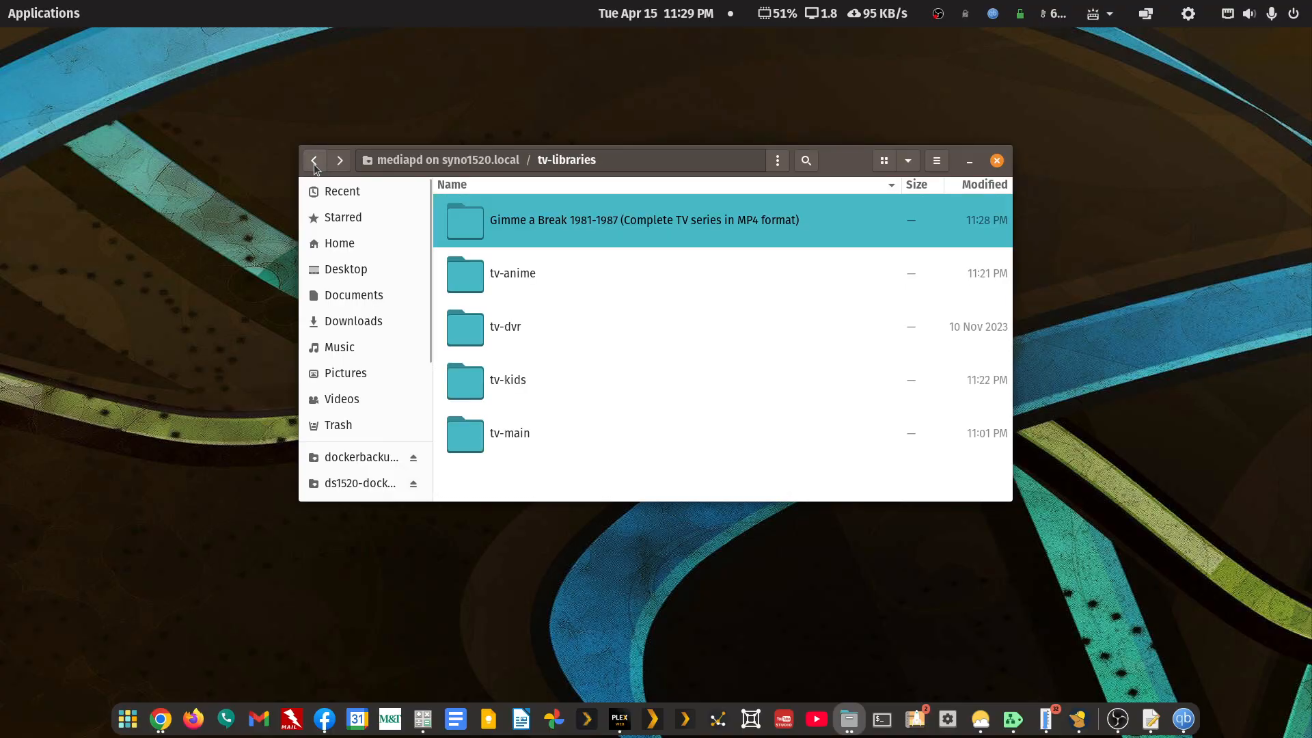
pyautogui.rightClick(564, 220)
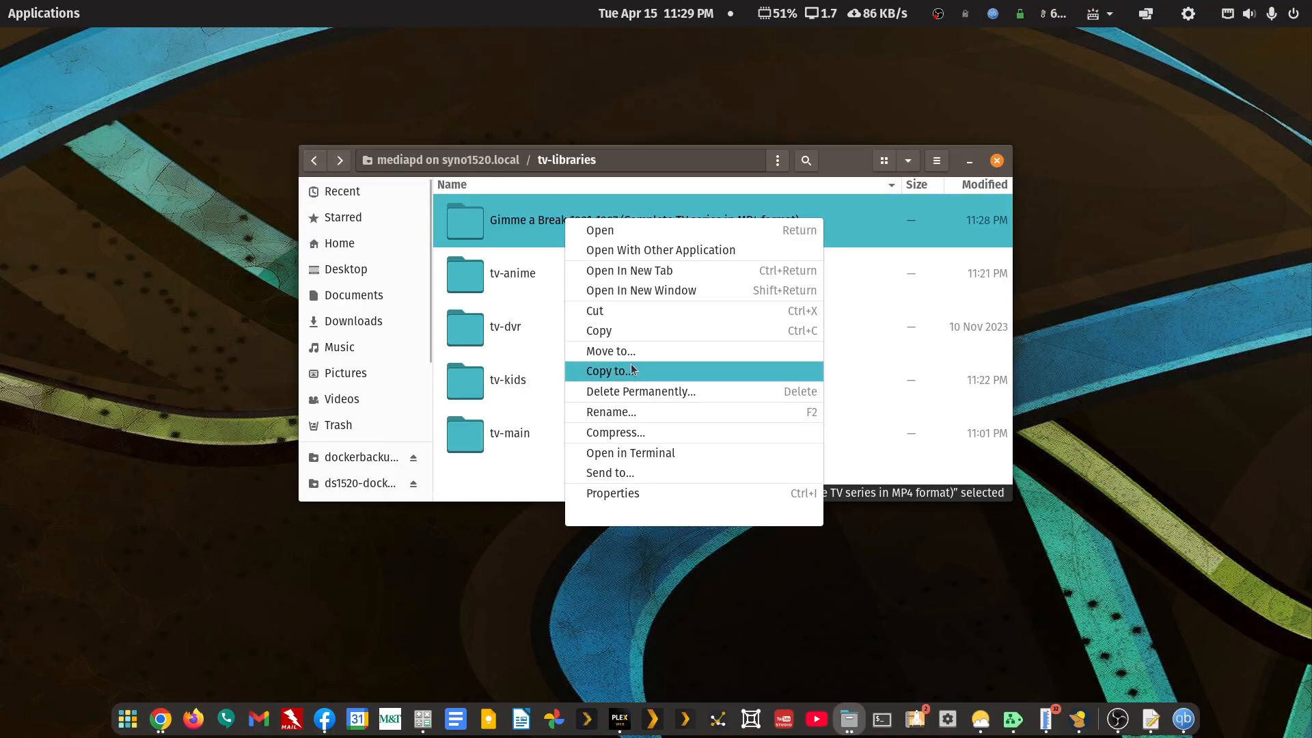
pyautogui.click(620, 333)
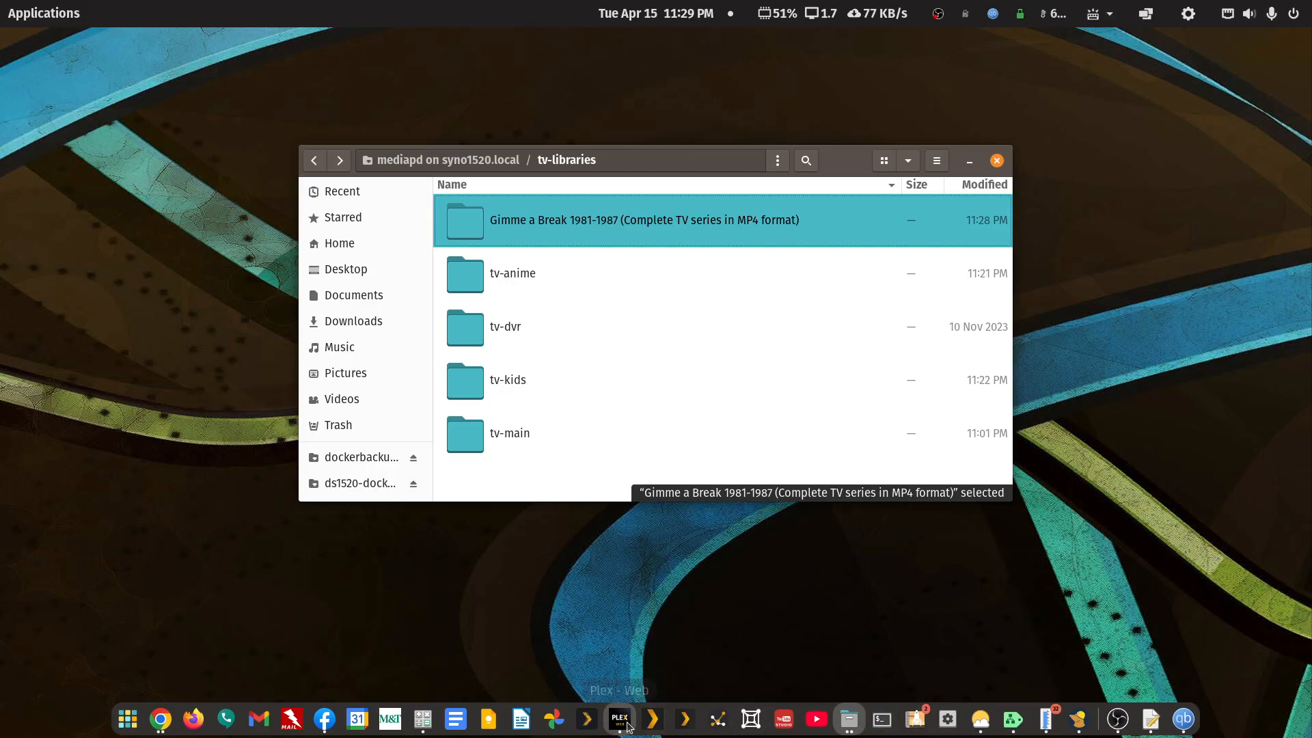
# - Return Plex to the Libraries settings page, backing out of emptying the Anime library's trash
pyautogui.click(649, 723)
pyautogui.scroll(3, 807, 244)
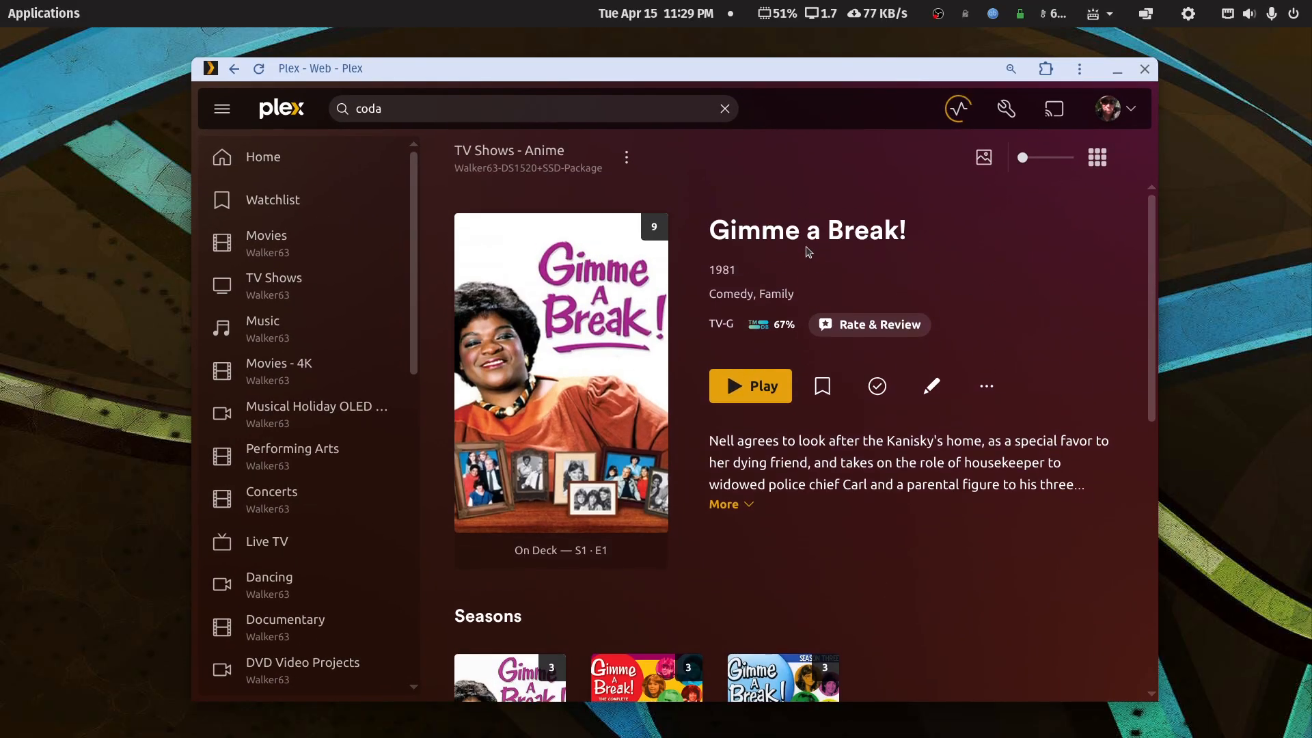
pyautogui.rightClick(835, 103)
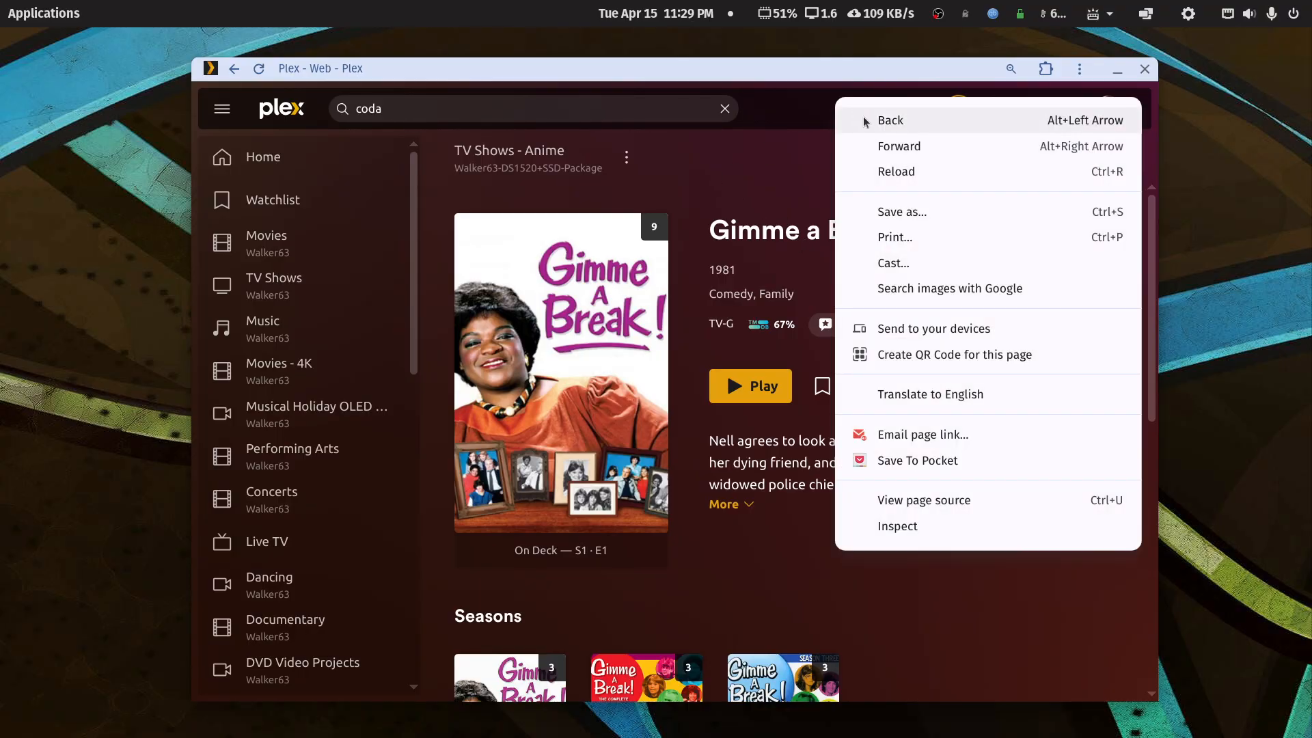
pyautogui.click(861, 121)
pyautogui.rightClick(829, 118)
pyautogui.click(858, 131)
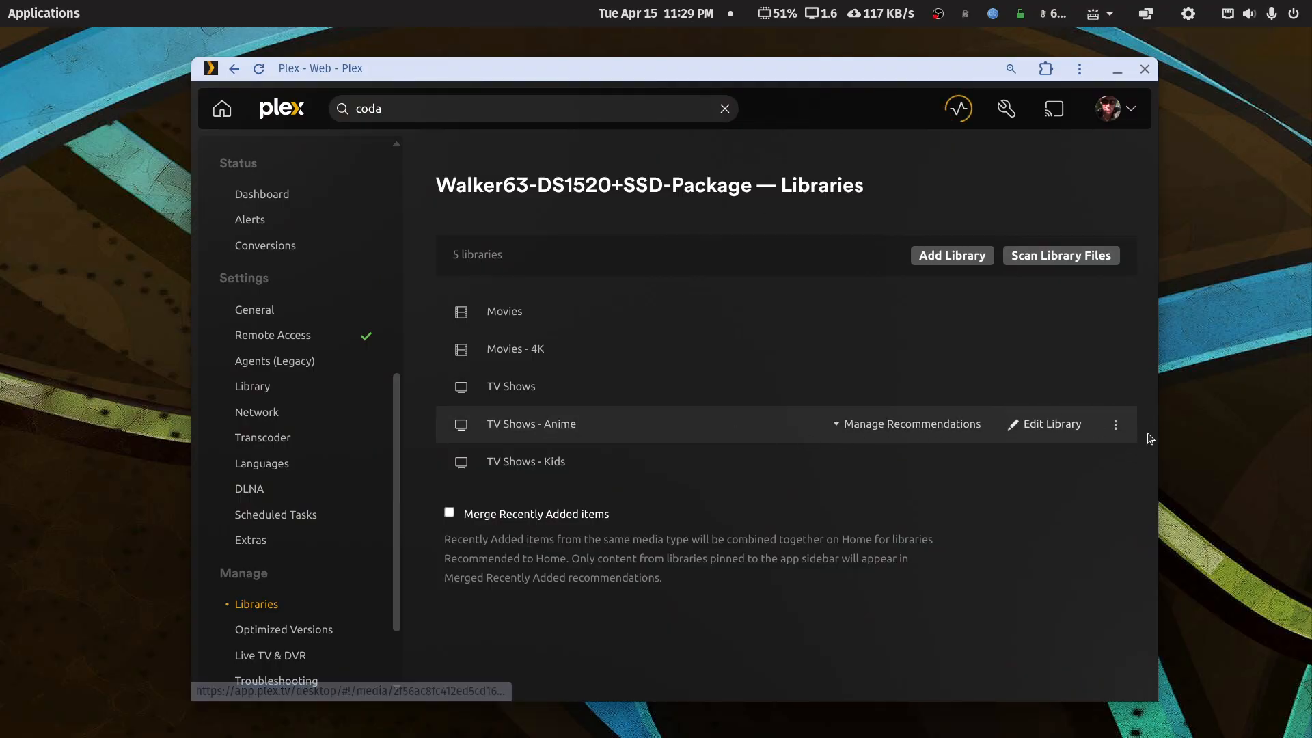
pyautogui.click(1115, 425)
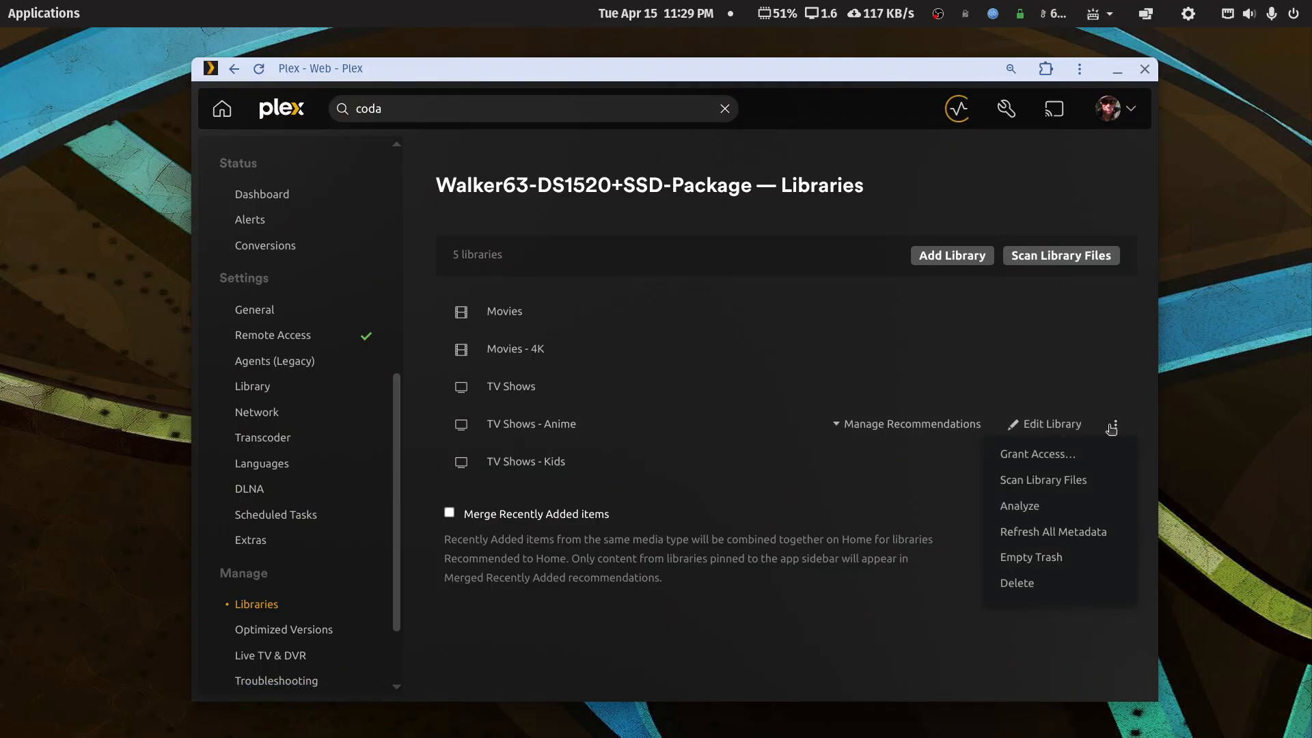
pyautogui.click(1033, 558)
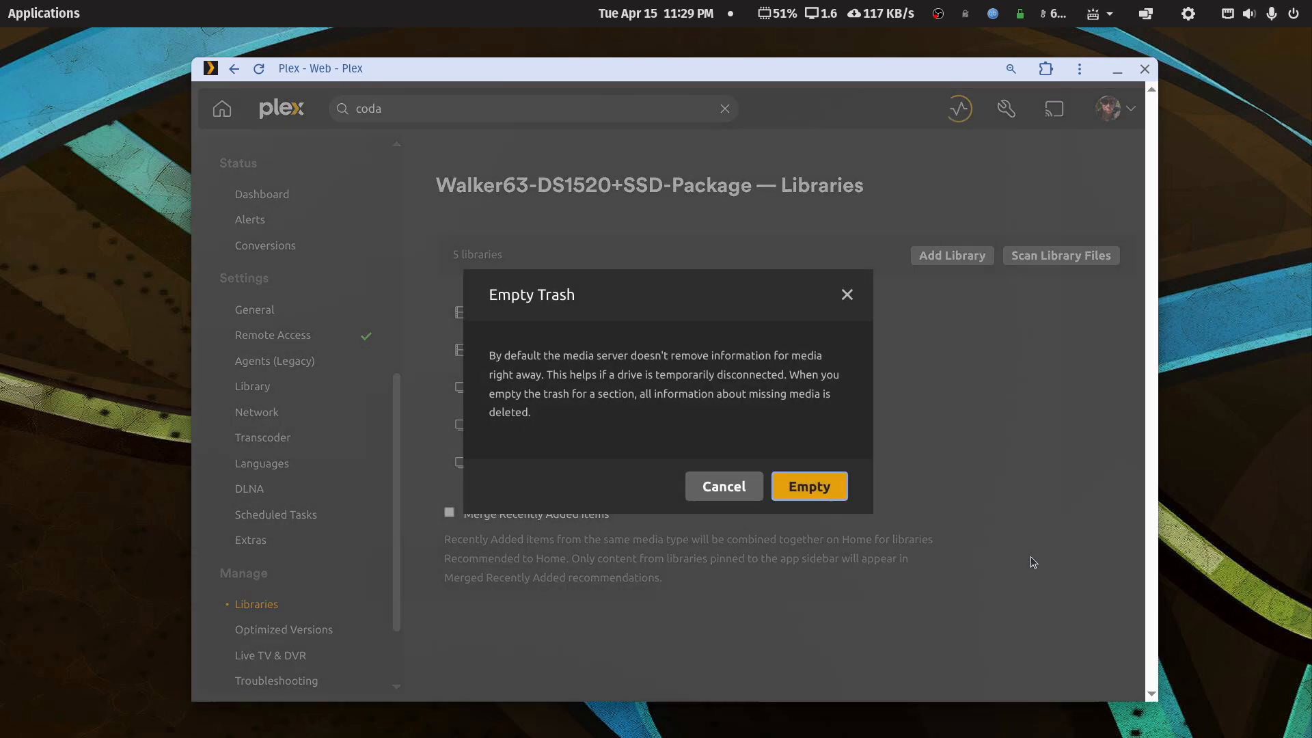
pyautogui.click(724, 486)
# - Delete the TV Shows - Anime library after confirming the warning, then view TV Shows - Kids
pyautogui.click(1115, 426)
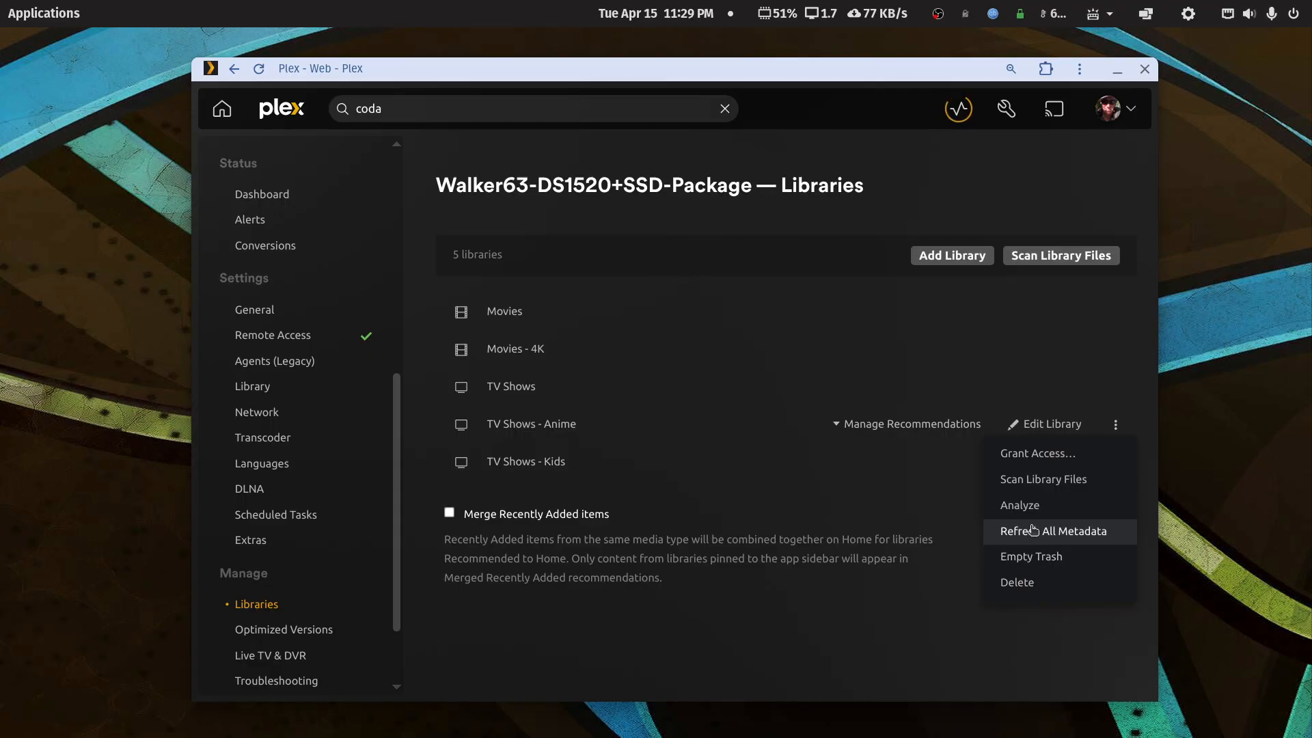
pyautogui.click(1018, 582)
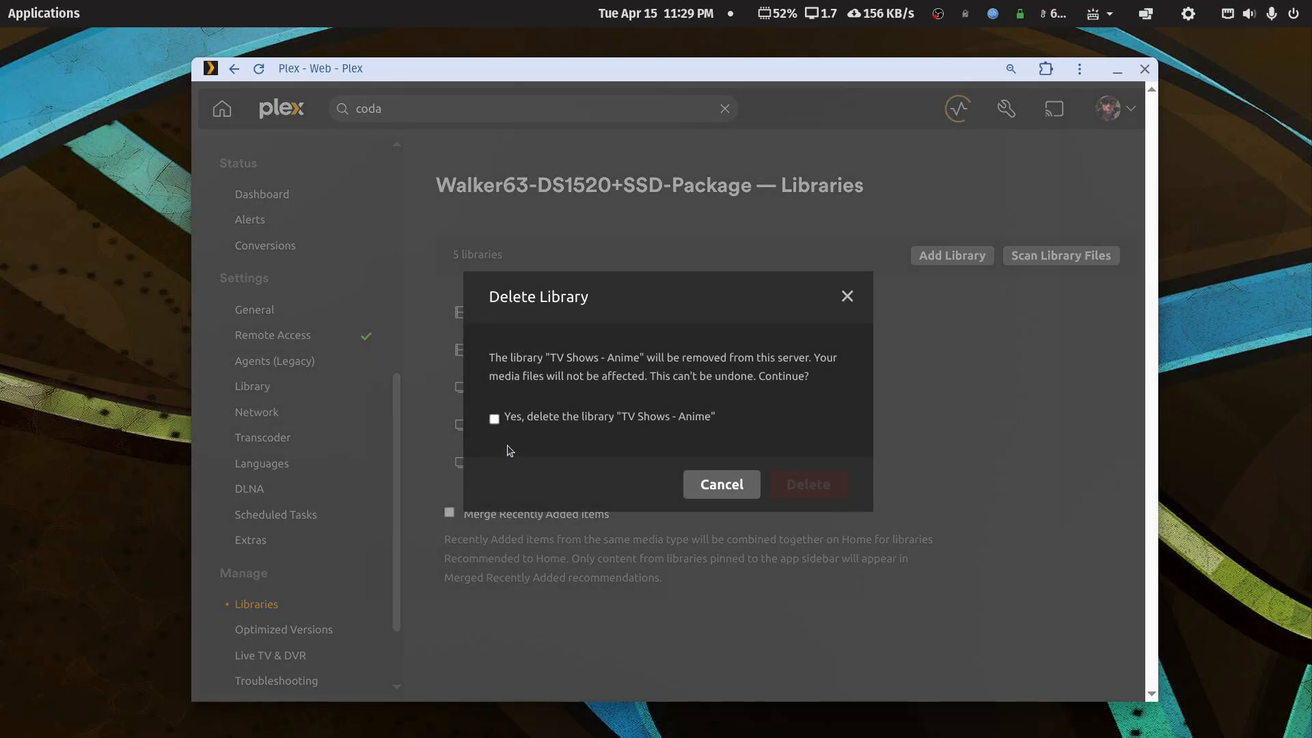
pyautogui.click(495, 419)
pyautogui.click(792, 482)
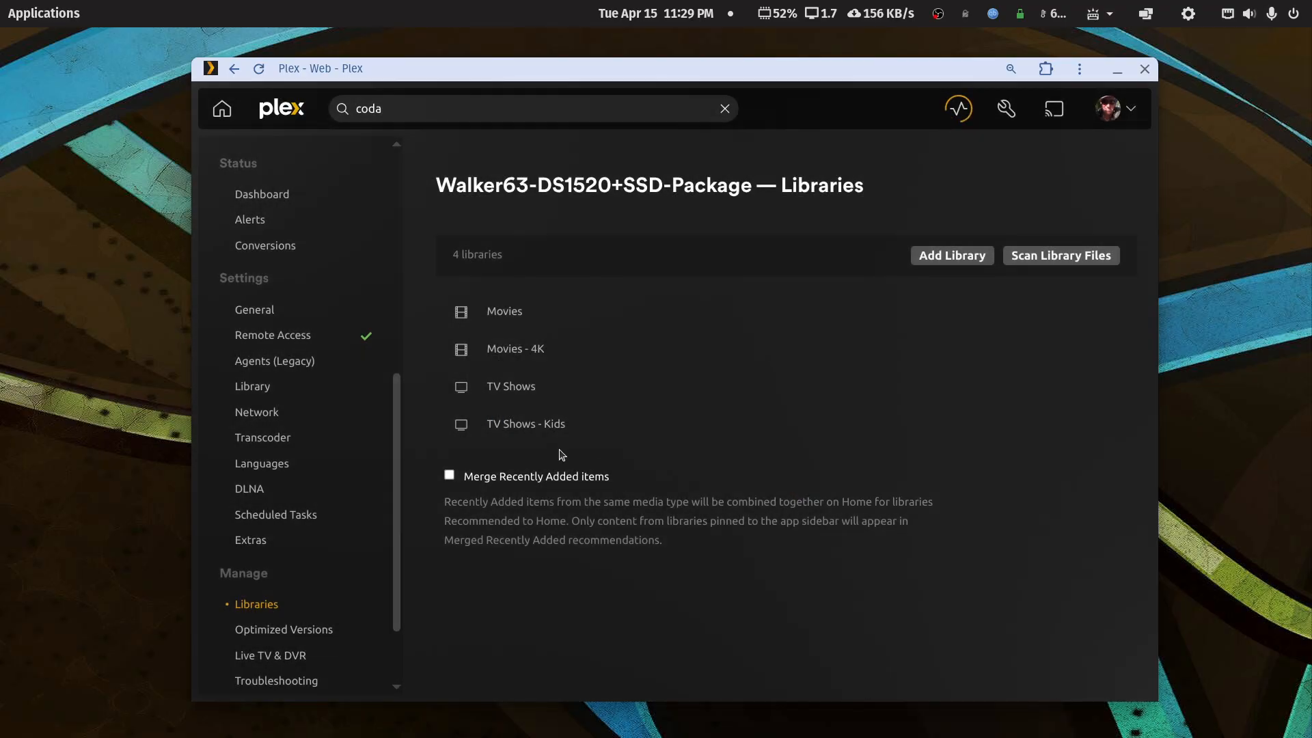
pyautogui.click(531, 424)
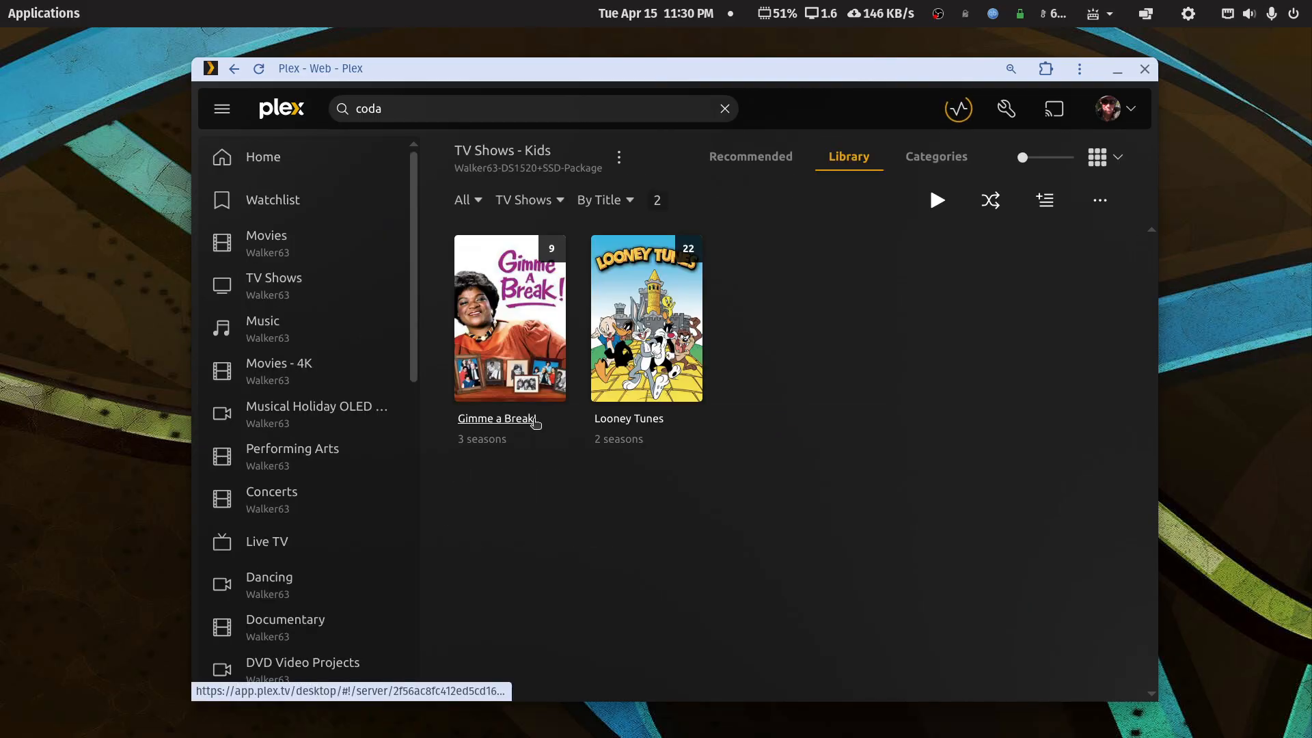
# - Rescan the TV Shows - Kids library files and return to the libraries page
pyautogui.click(619, 158)
pyautogui.click(623, 236)
pyautogui.rightClick(838, 126)
pyautogui.click(864, 143)
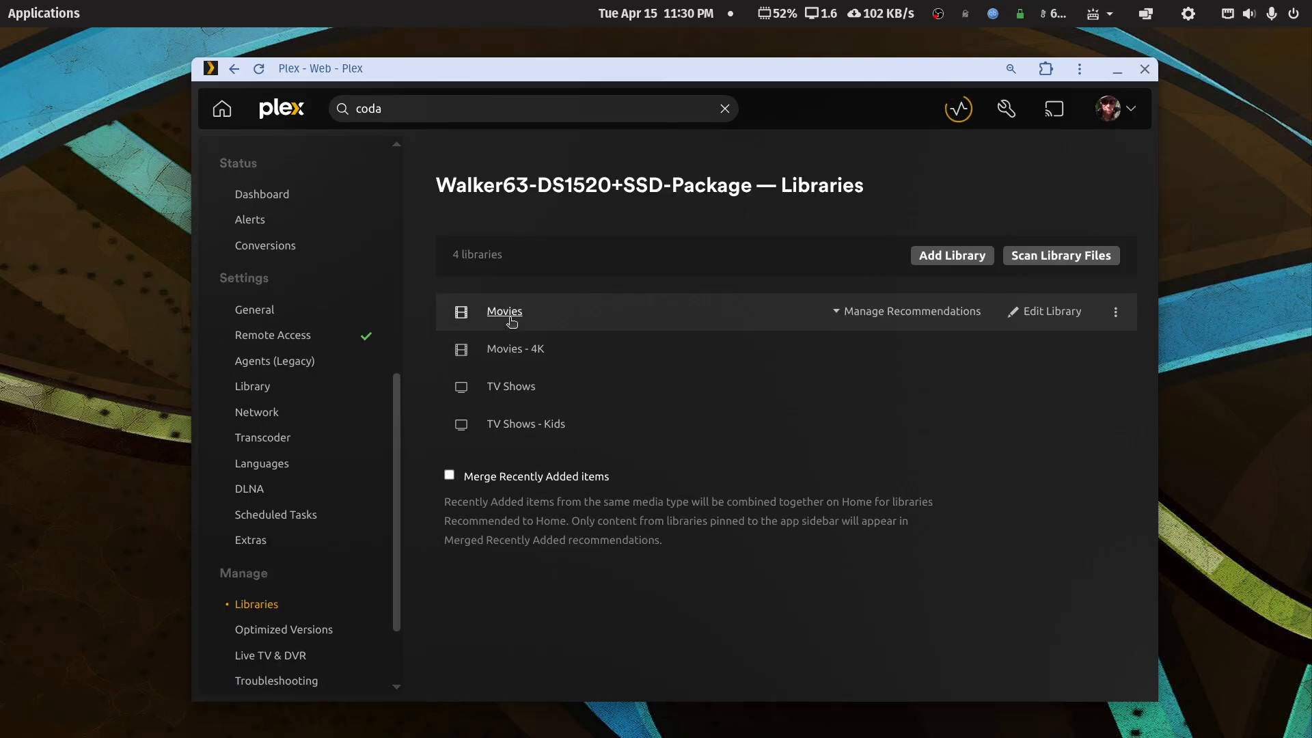
# - Rescan the TV Shows library files and empty its trash
pyautogui.click(513, 386)
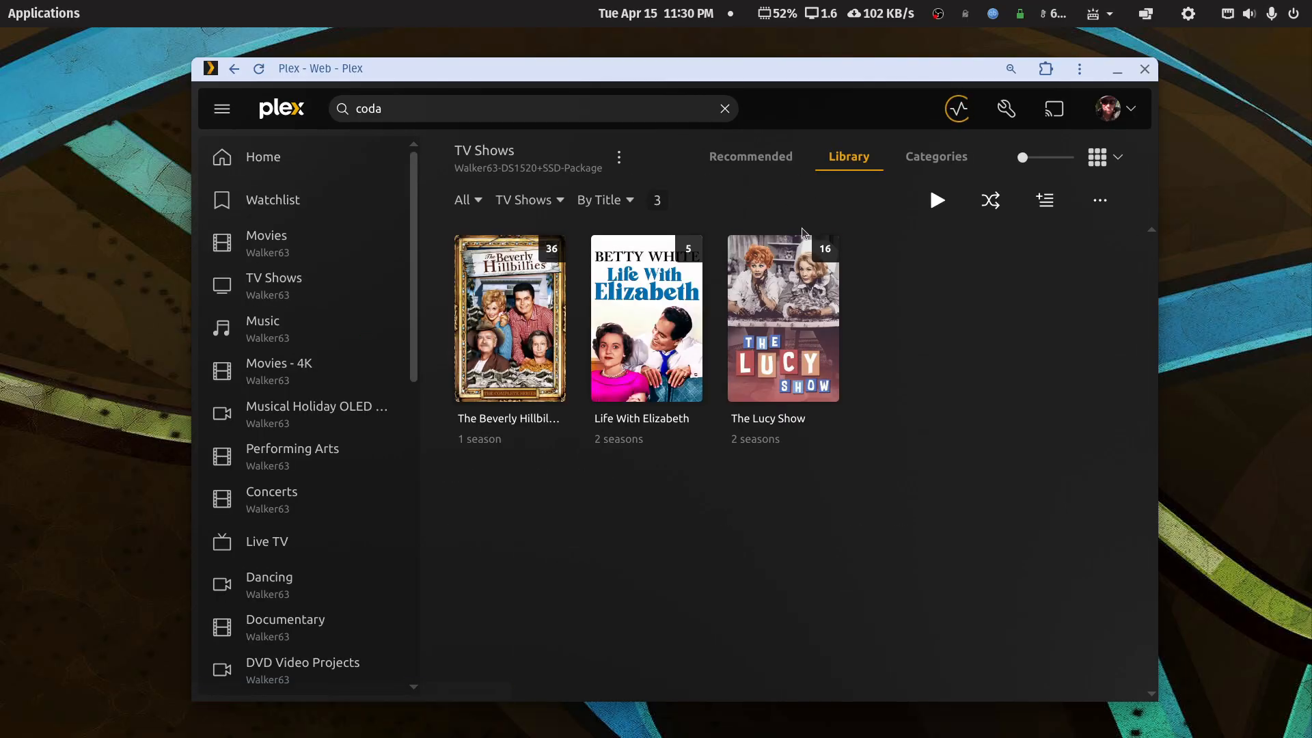
pyautogui.click(619, 158)
pyautogui.moveTo(644, 277)
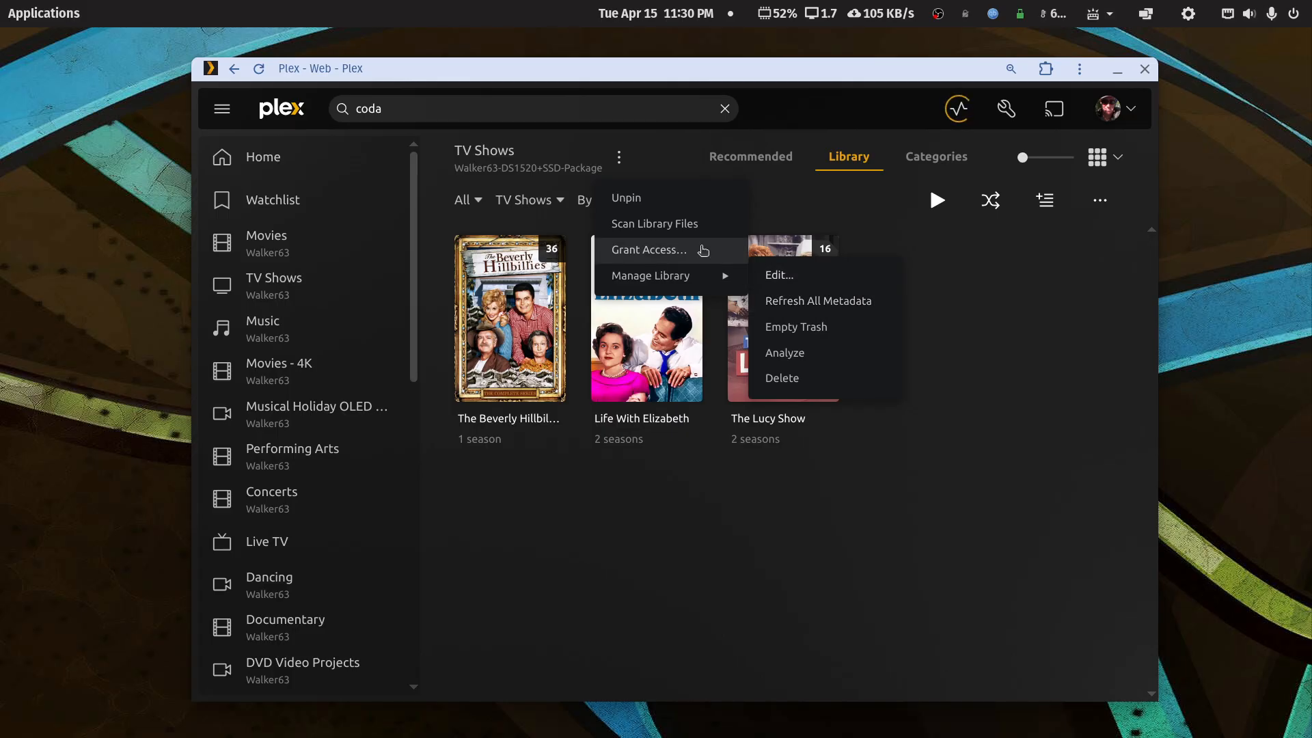
pyautogui.click(679, 224)
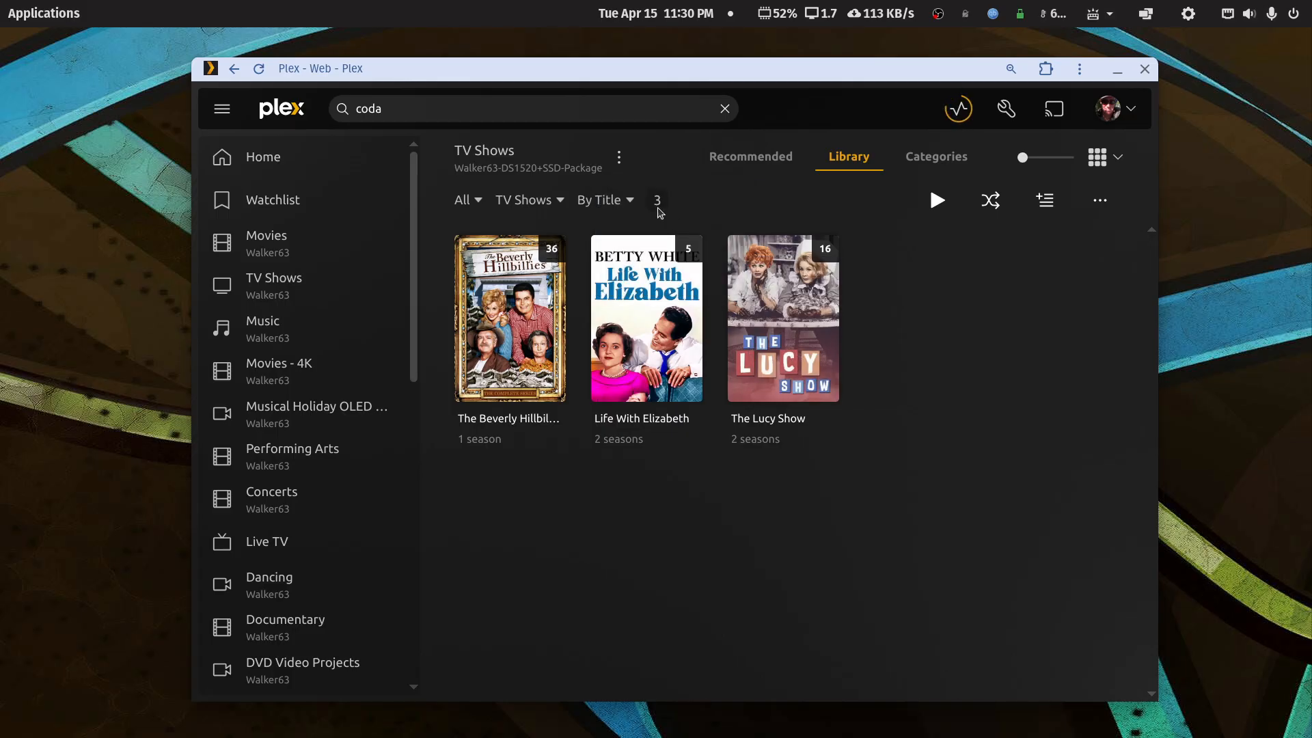
pyautogui.click(618, 159)
pyautogui.moveTo(636, 273)
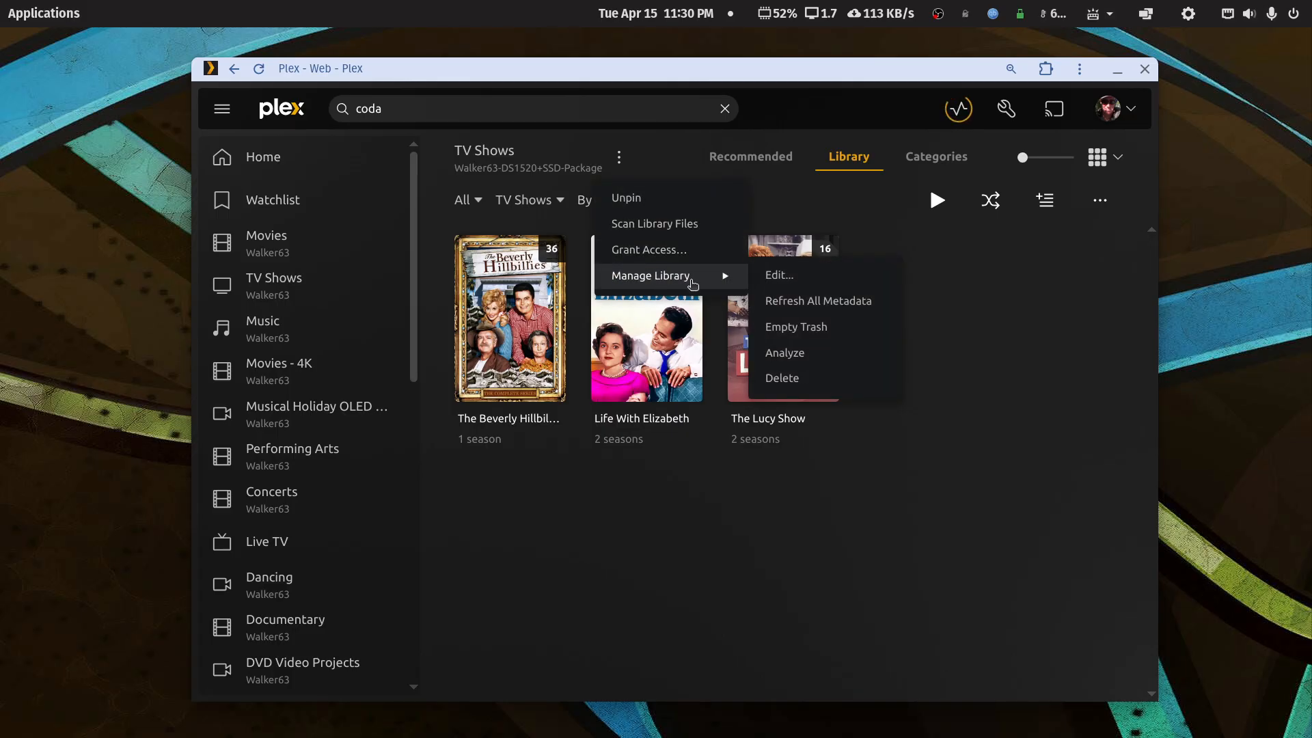
pyautogui.click(843, 329)
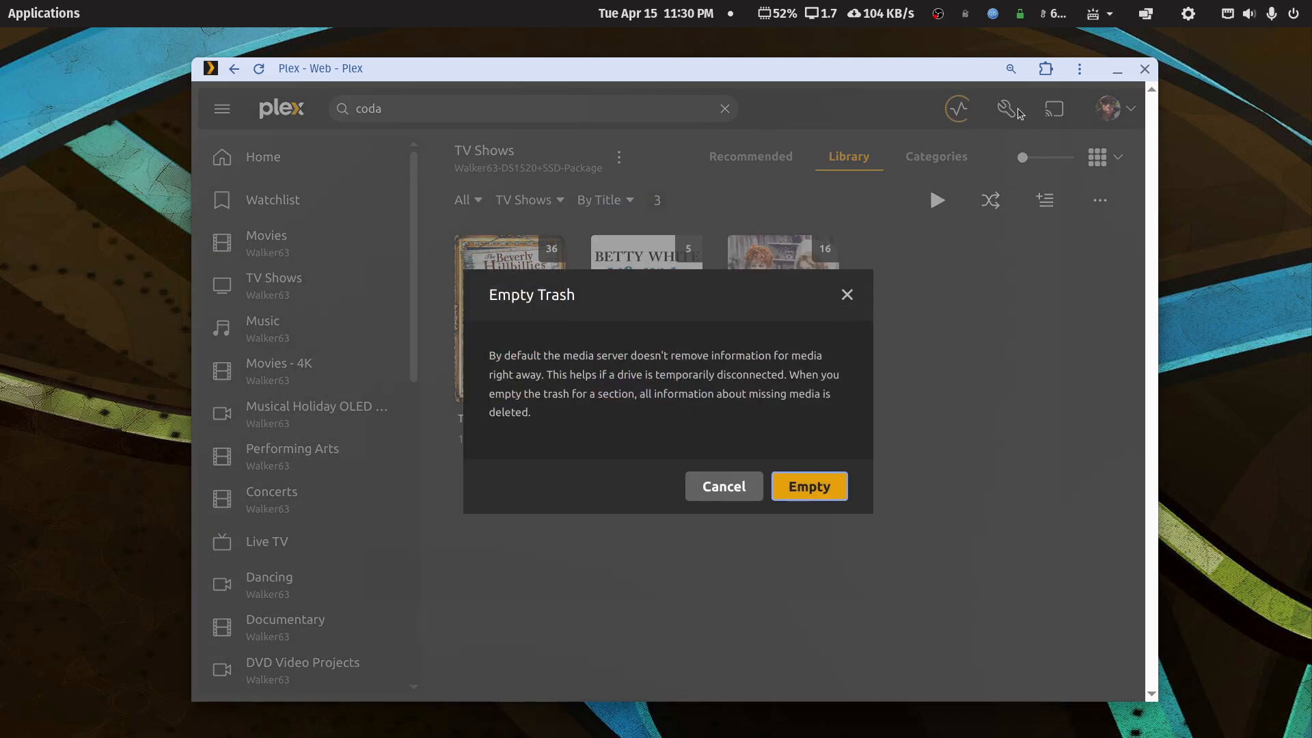
pyautogui.click(817, 486)
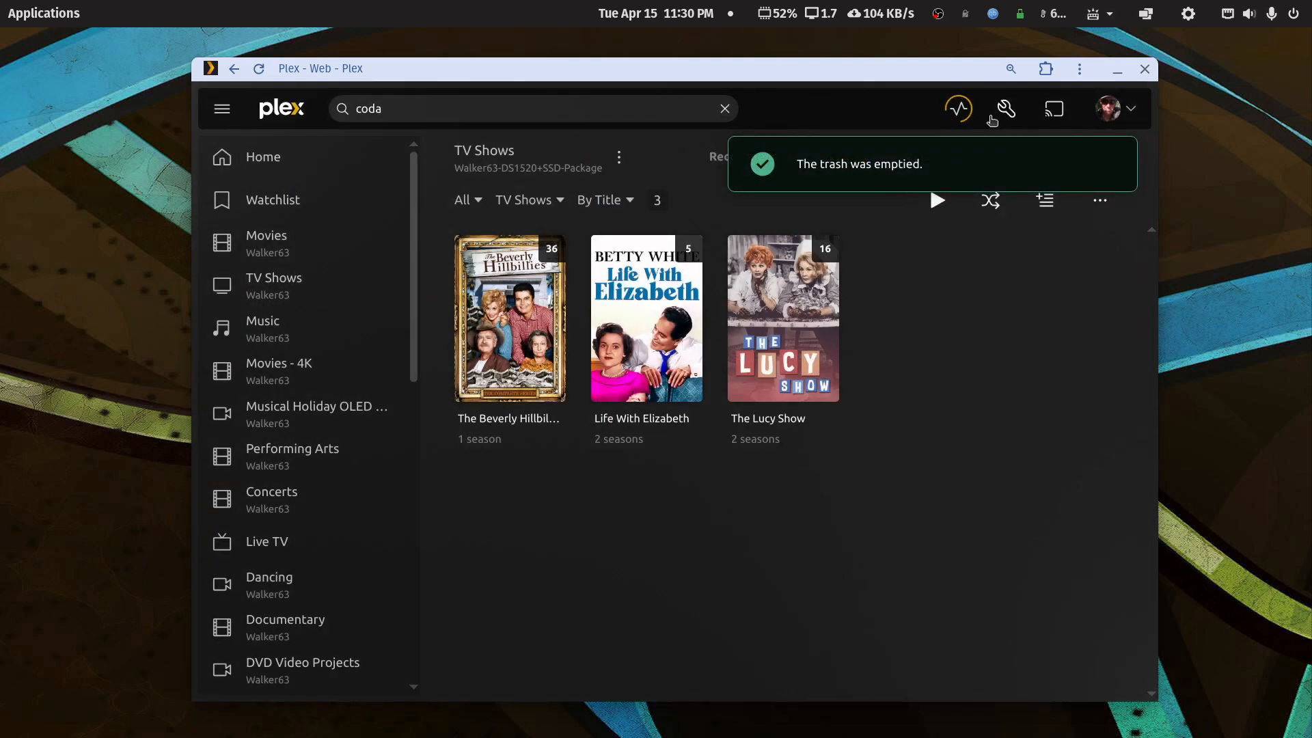
pyautogui.click(1006, 108)
# - Run Clean Bundles under Troubleshooting, then go back to the TV Shows library page
pyautogui.scroll(-2, 301, 513)
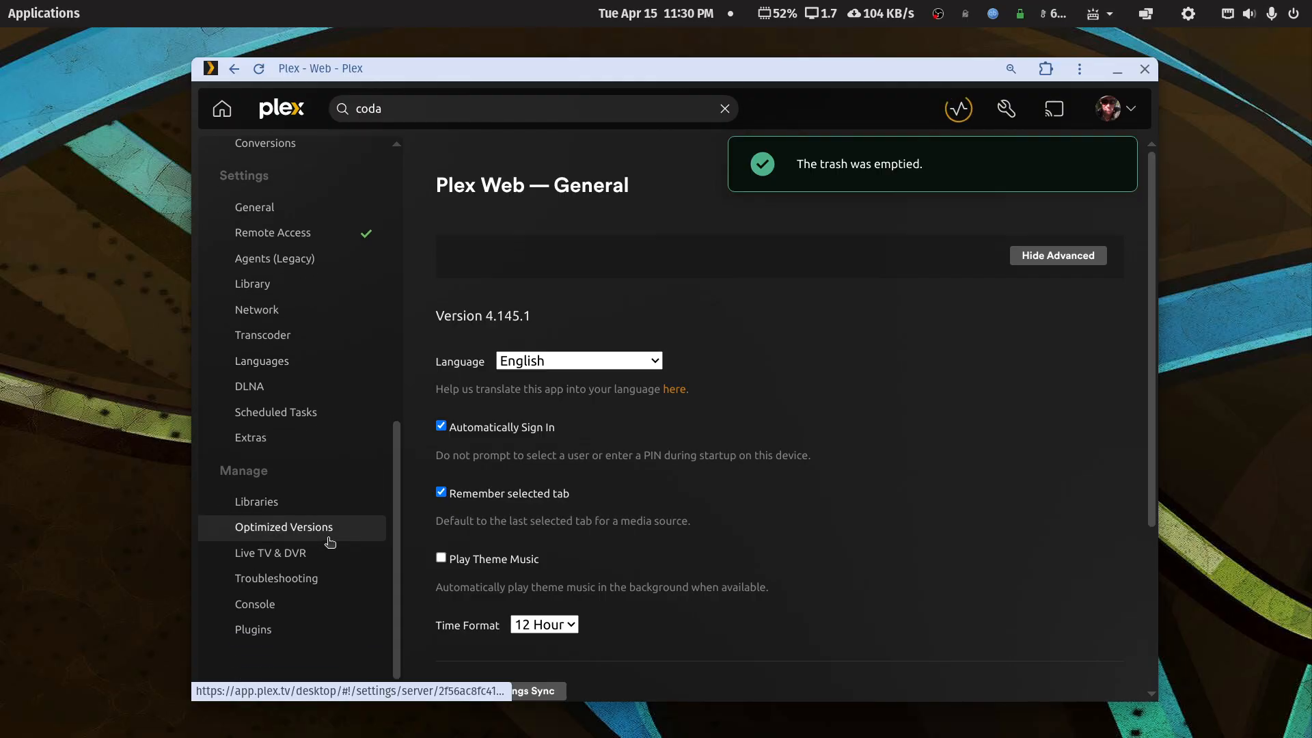
pyautogui.click(278, 578)
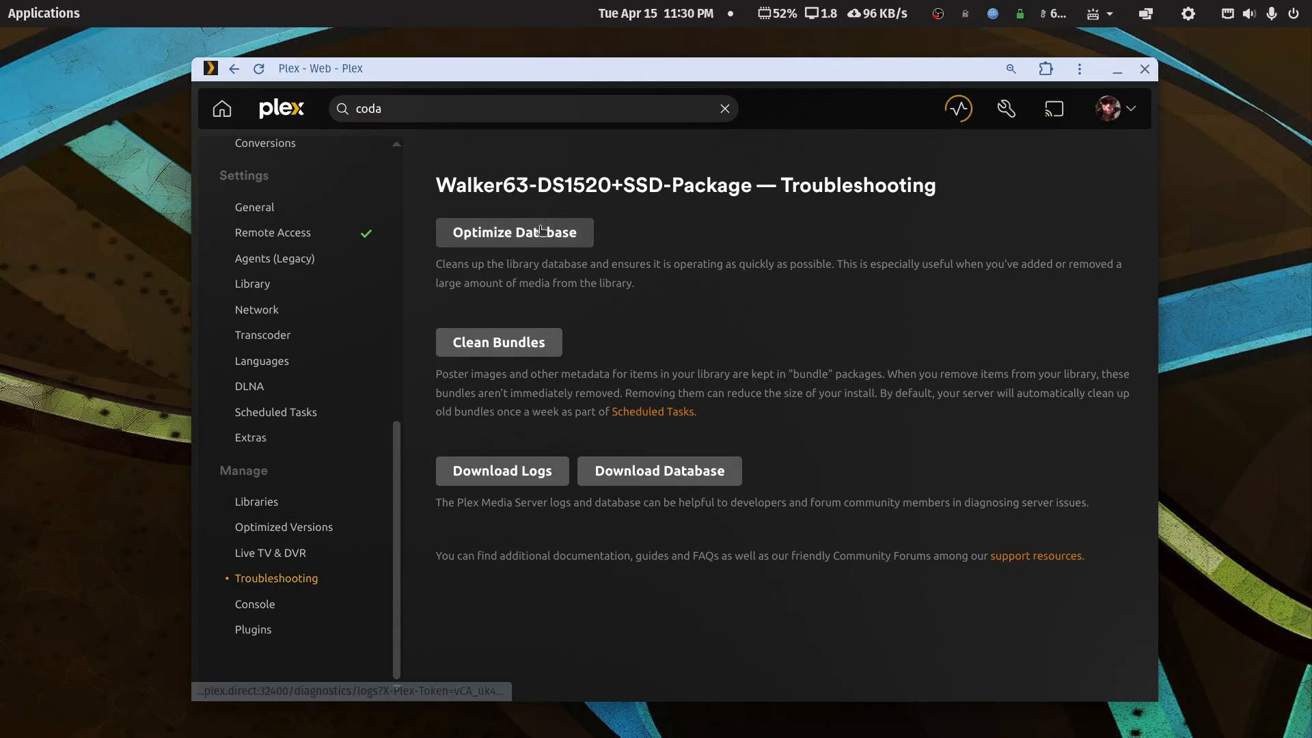
pyautogui.click(514, 348)
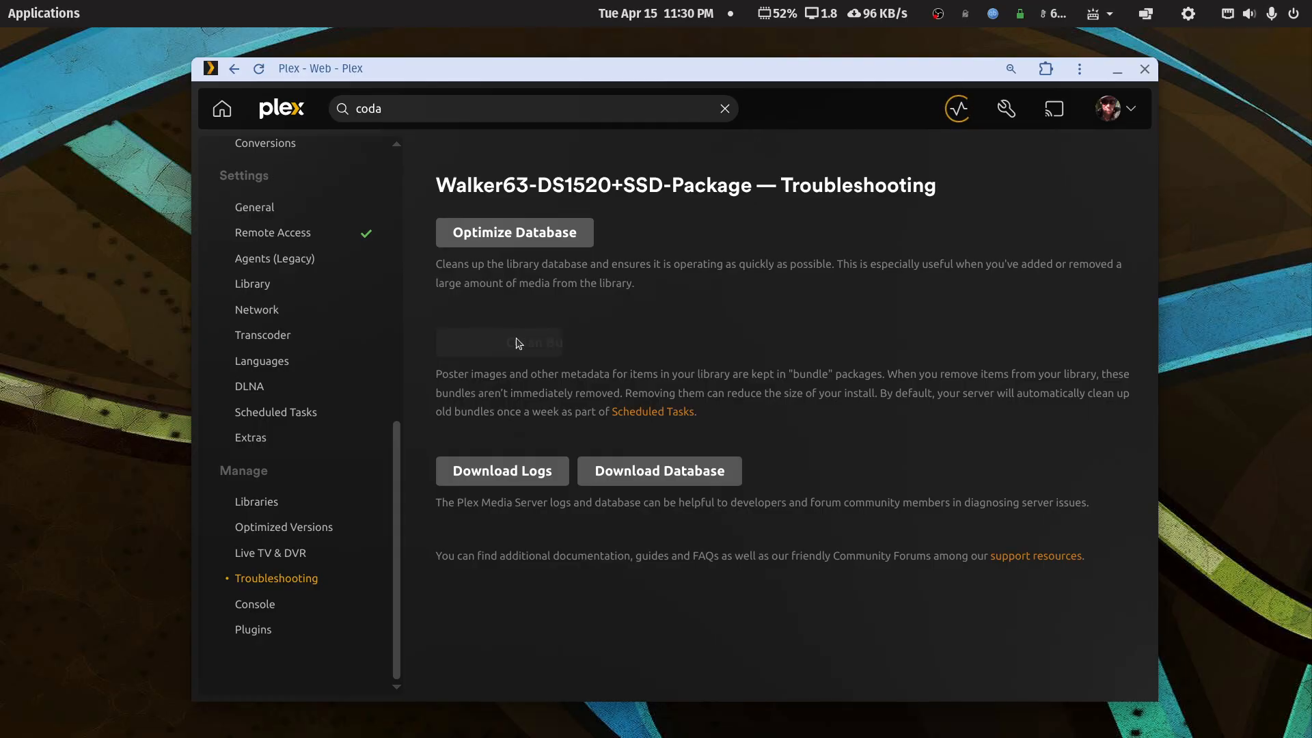
pyautogui.rightClick(839, 129)
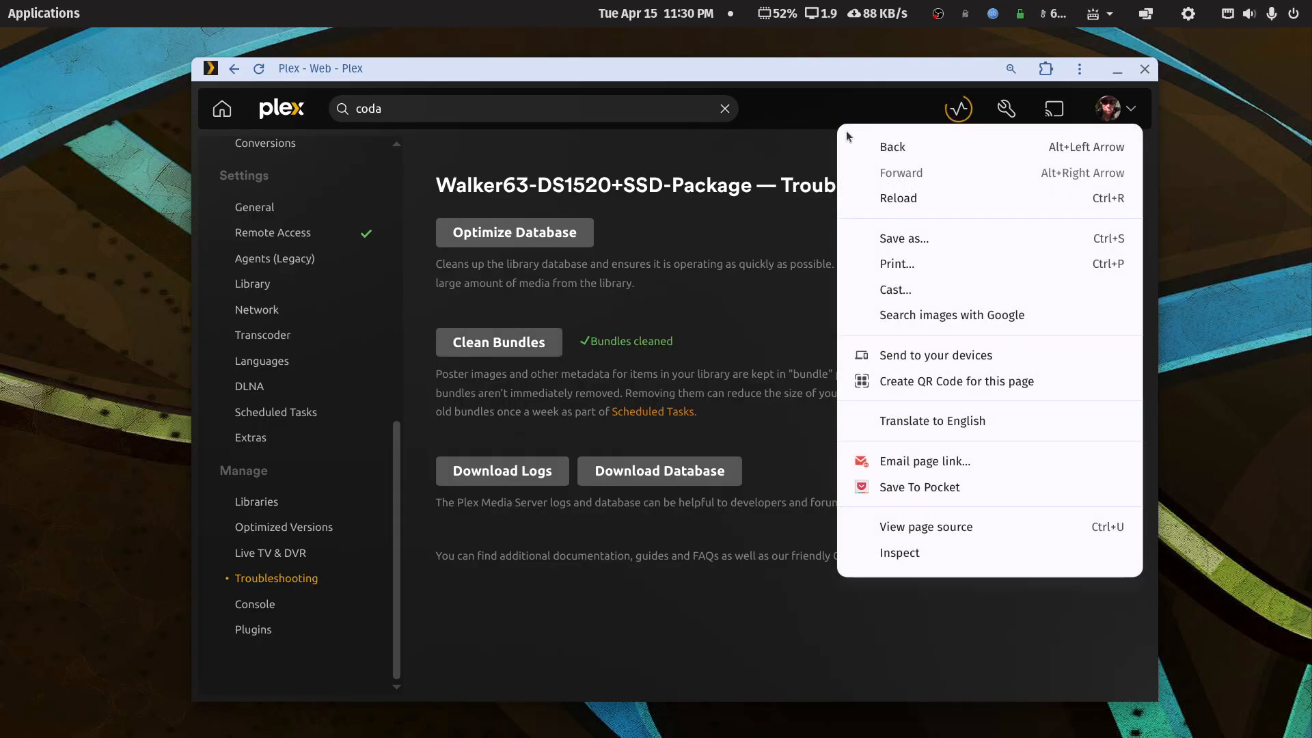
pyautogui.click(892, 149)
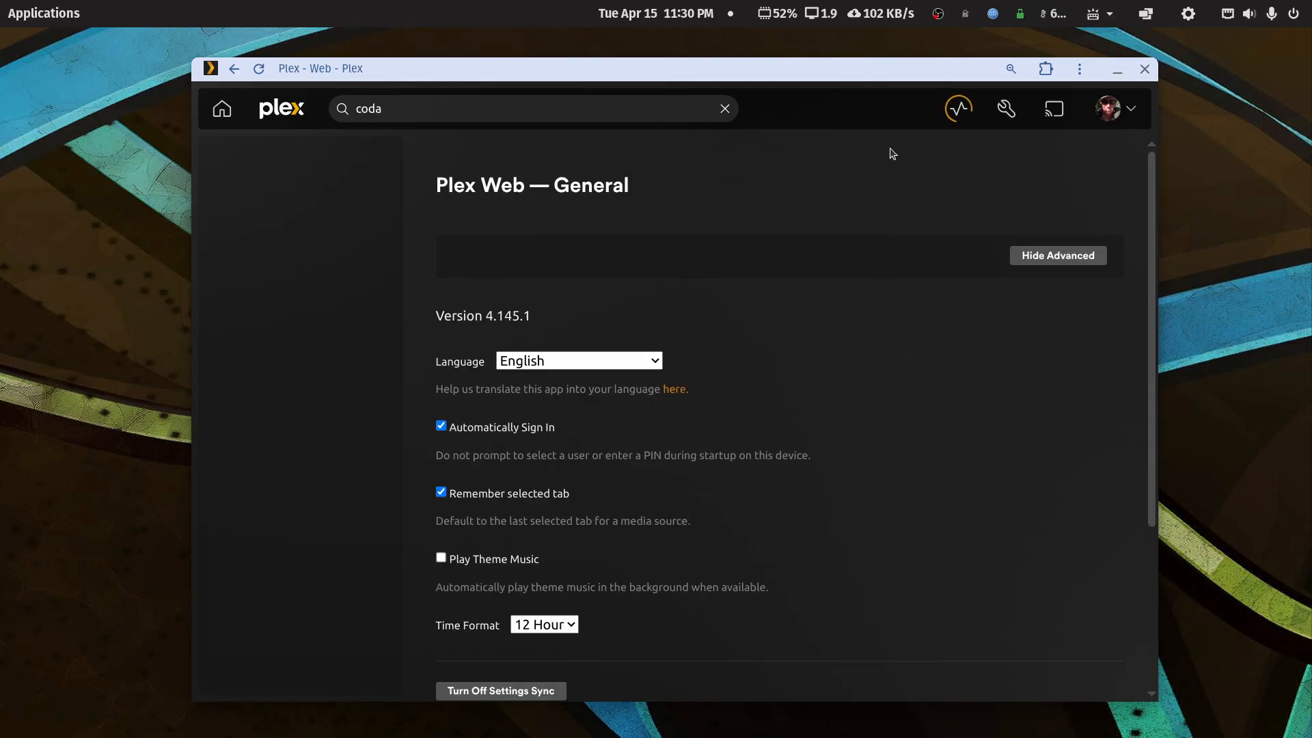
pyautogui.rightClick(854, 167)
pyautogui.click(891, 192)
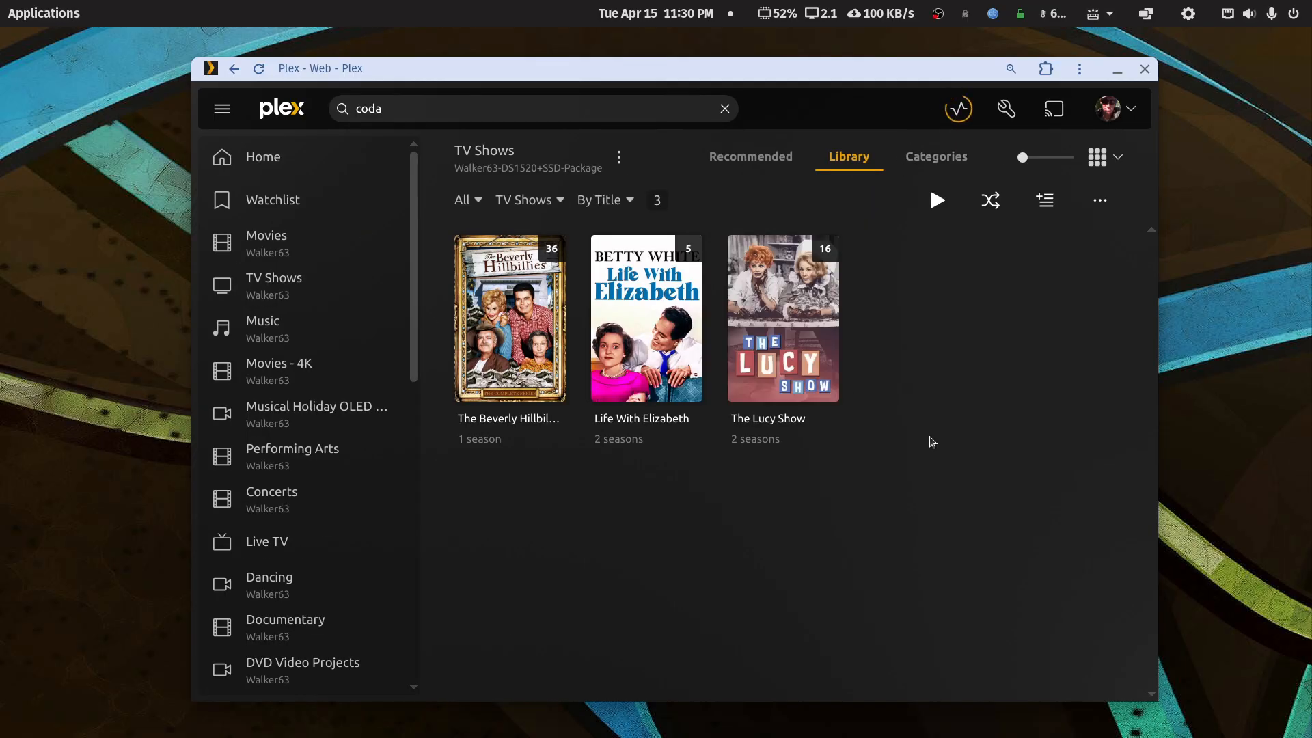
pyautogui.moveTo(771, 734)
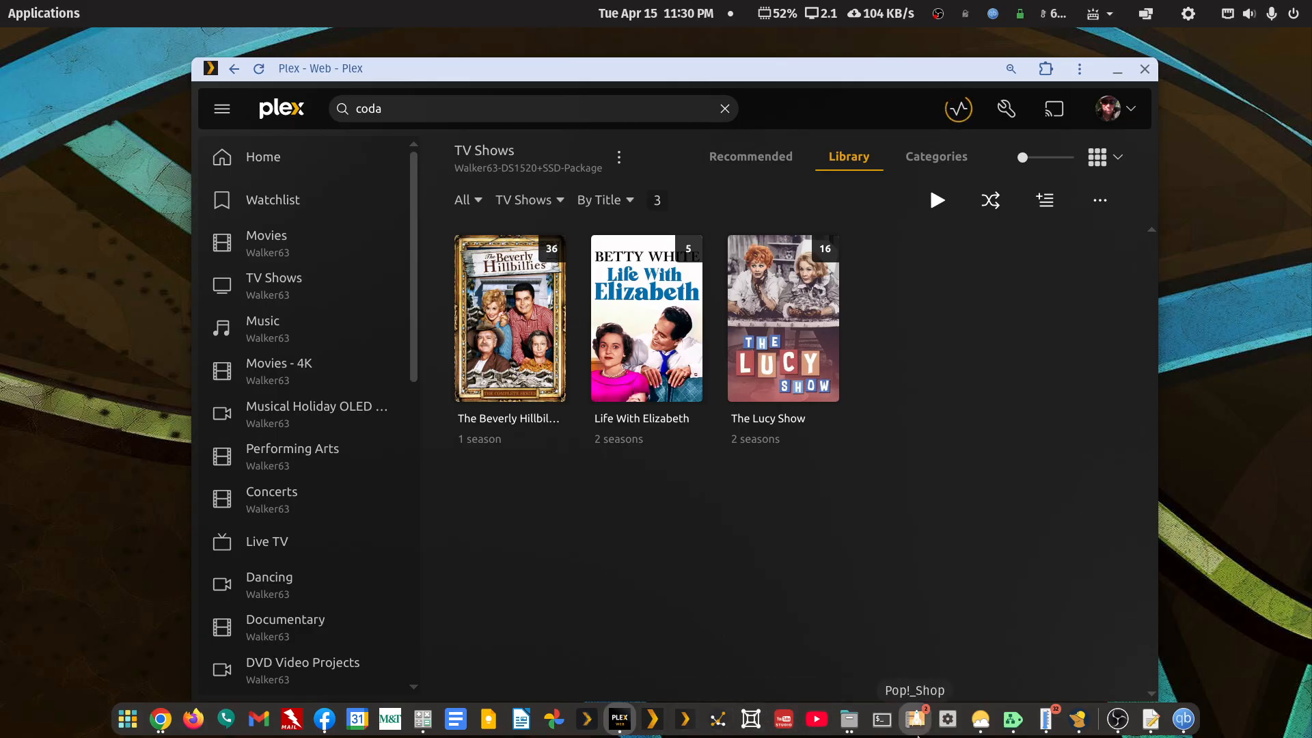
pyautogui.click(850, 723)
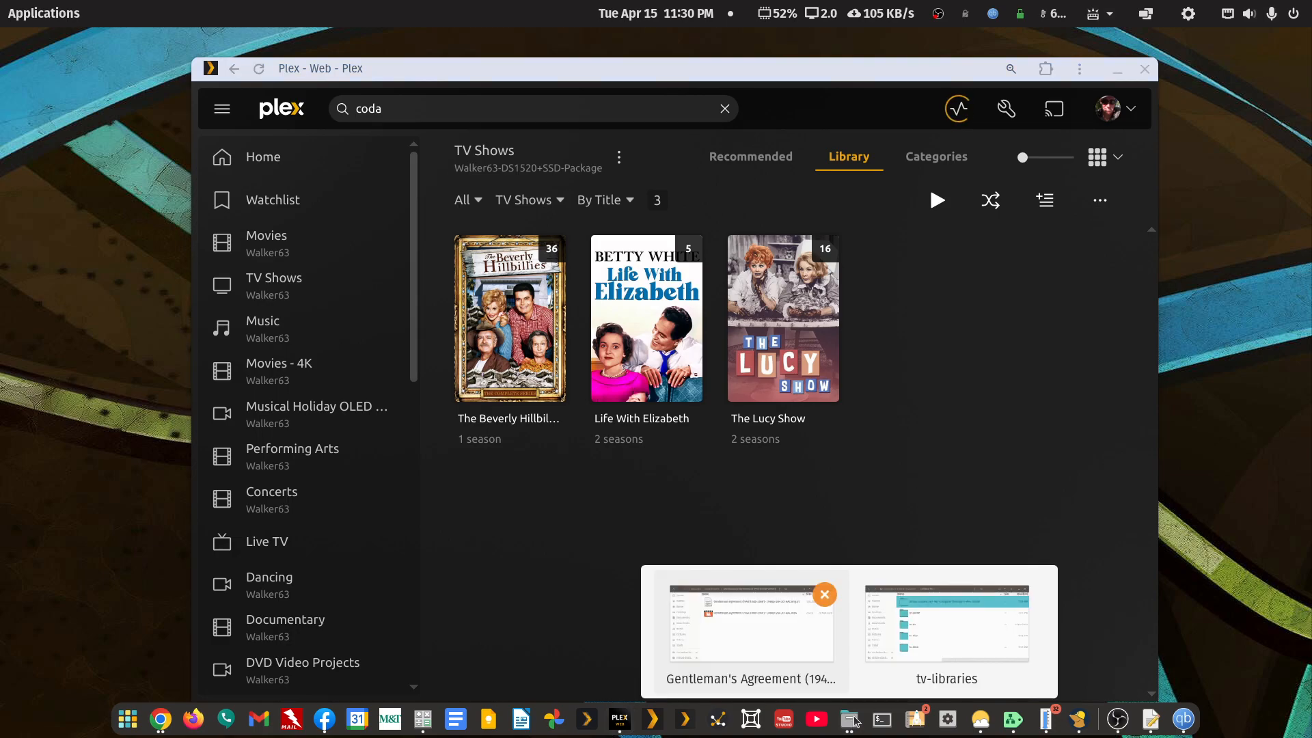
# - Cut the Gimme a Break 1981-1987 folder and paste it into tv-main, then return to Plex
pyautogui.click(947, 636)
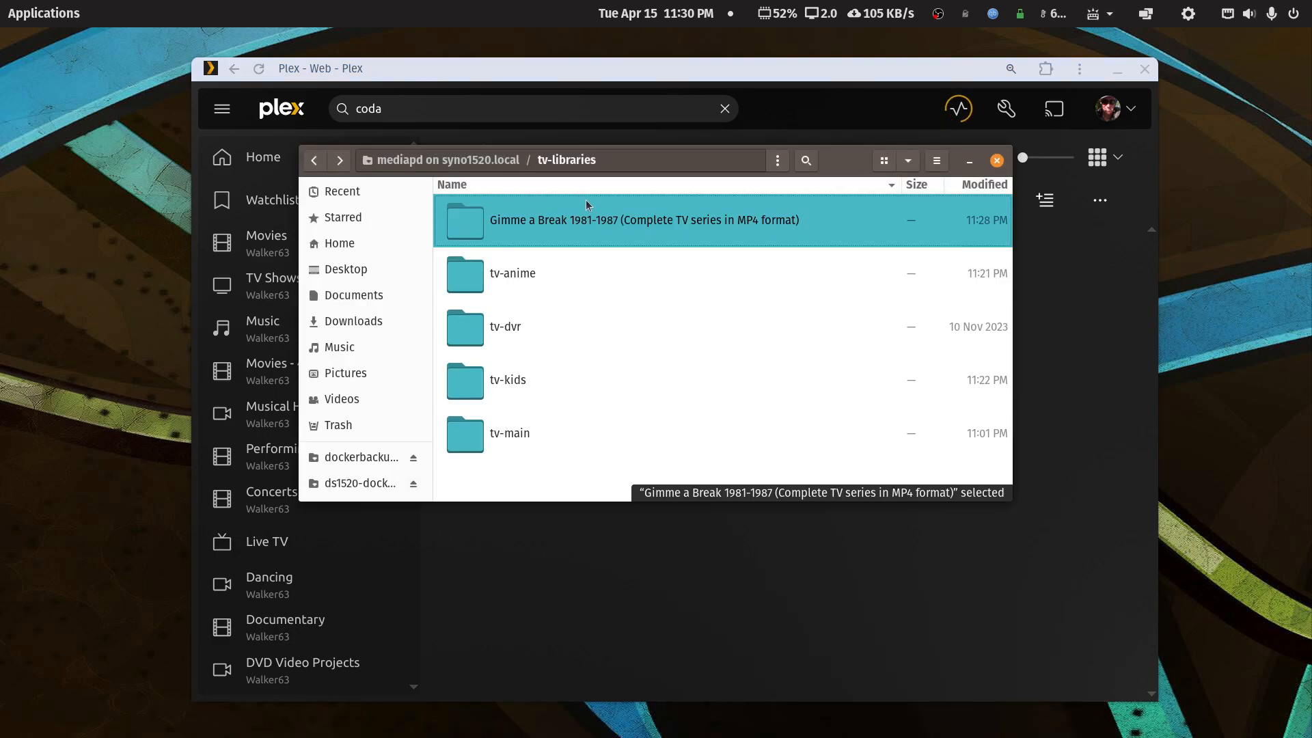
pyautogui.rightClick(587, 222)
pyautogui.click(610, 330)
pyautogui.rightClick(521, 430)
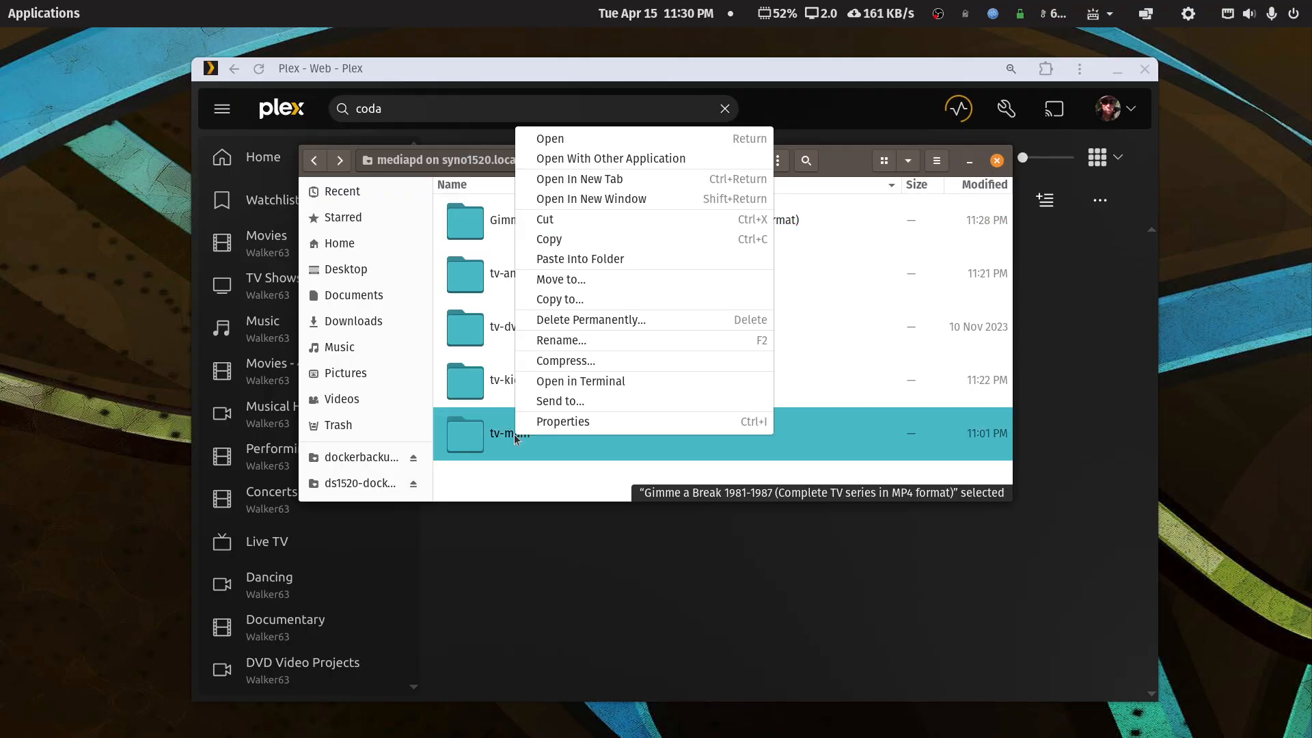
pyautogui.click(570, 264)
pyautogui.click(804, 76)
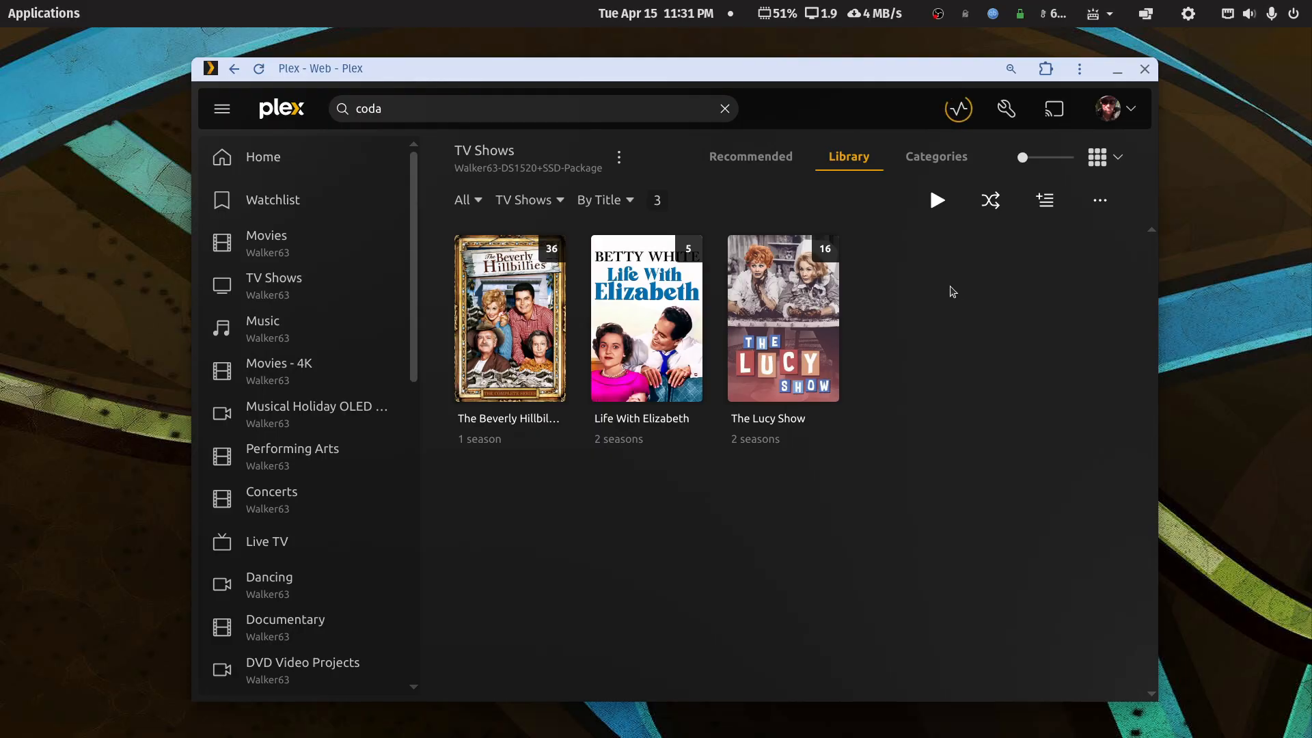
# - Check the server's running activity list, then close it
pyautogui.click(955, 111)
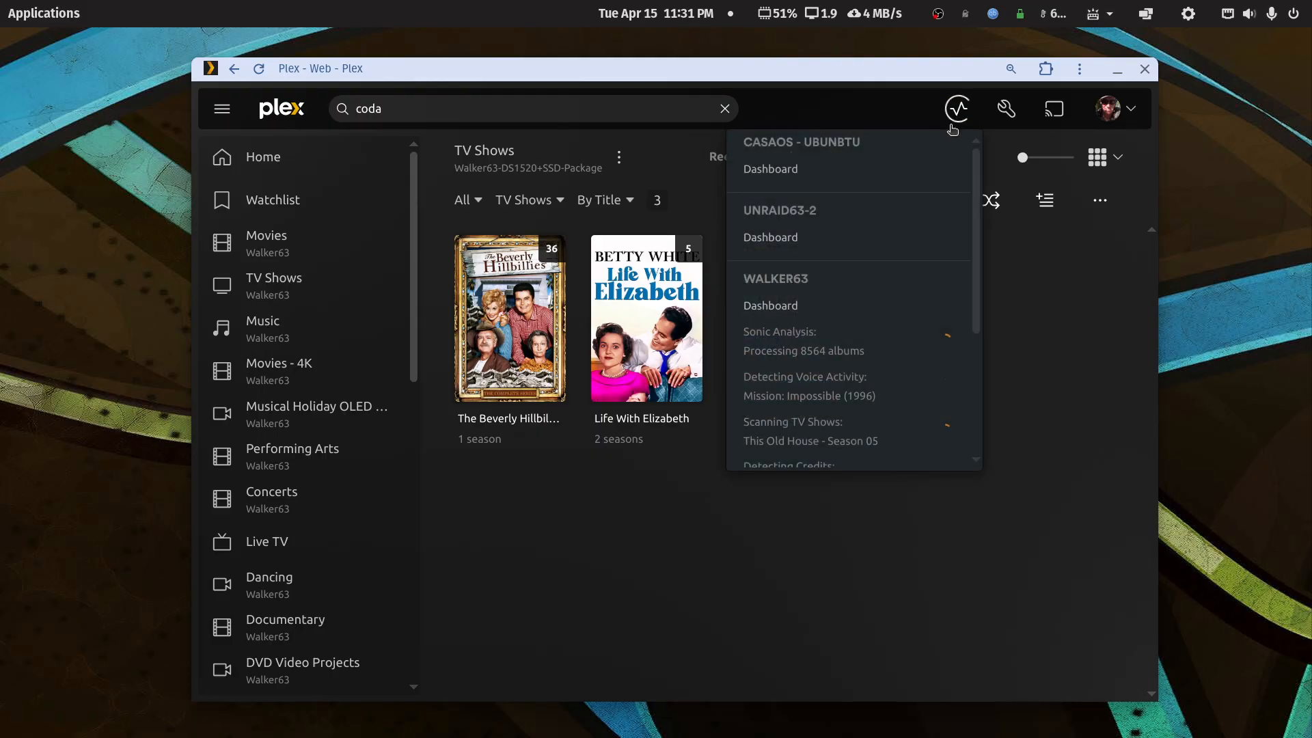
pyautogui.scroll(-5, 873, 444)
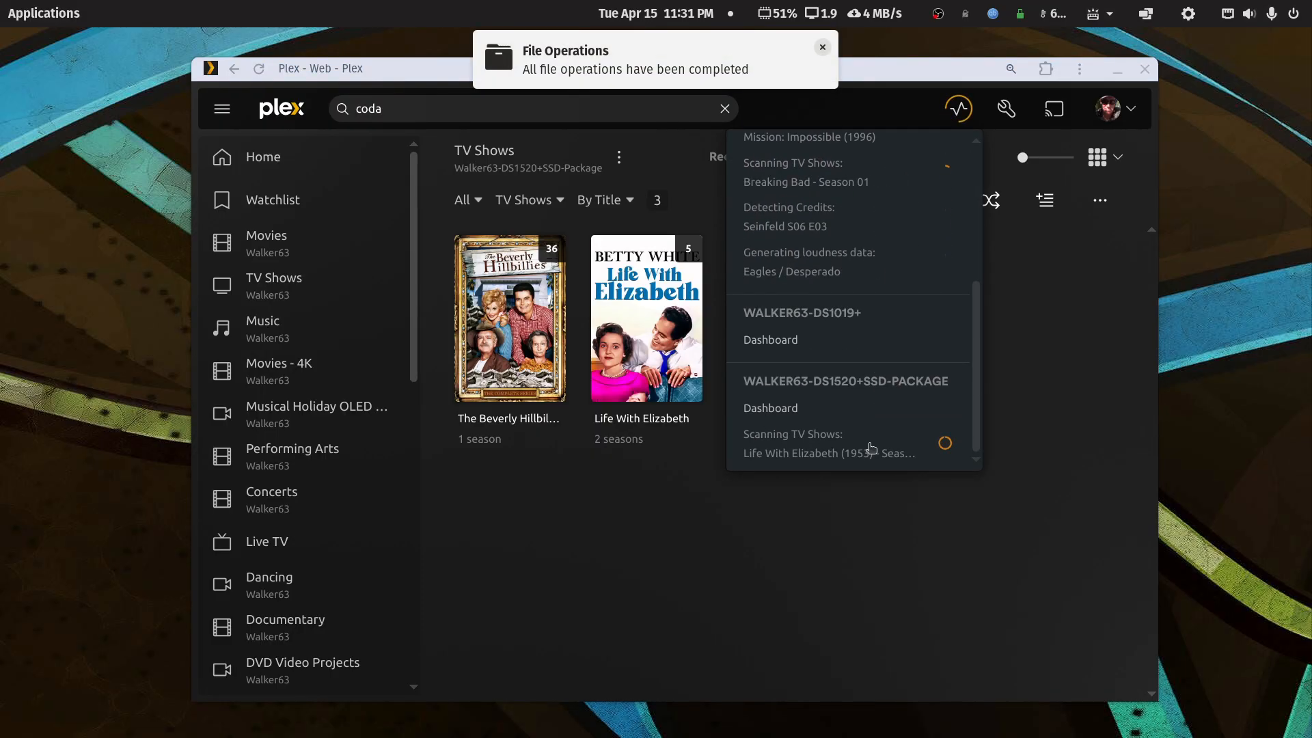
pyautogui.click(1030, 518)
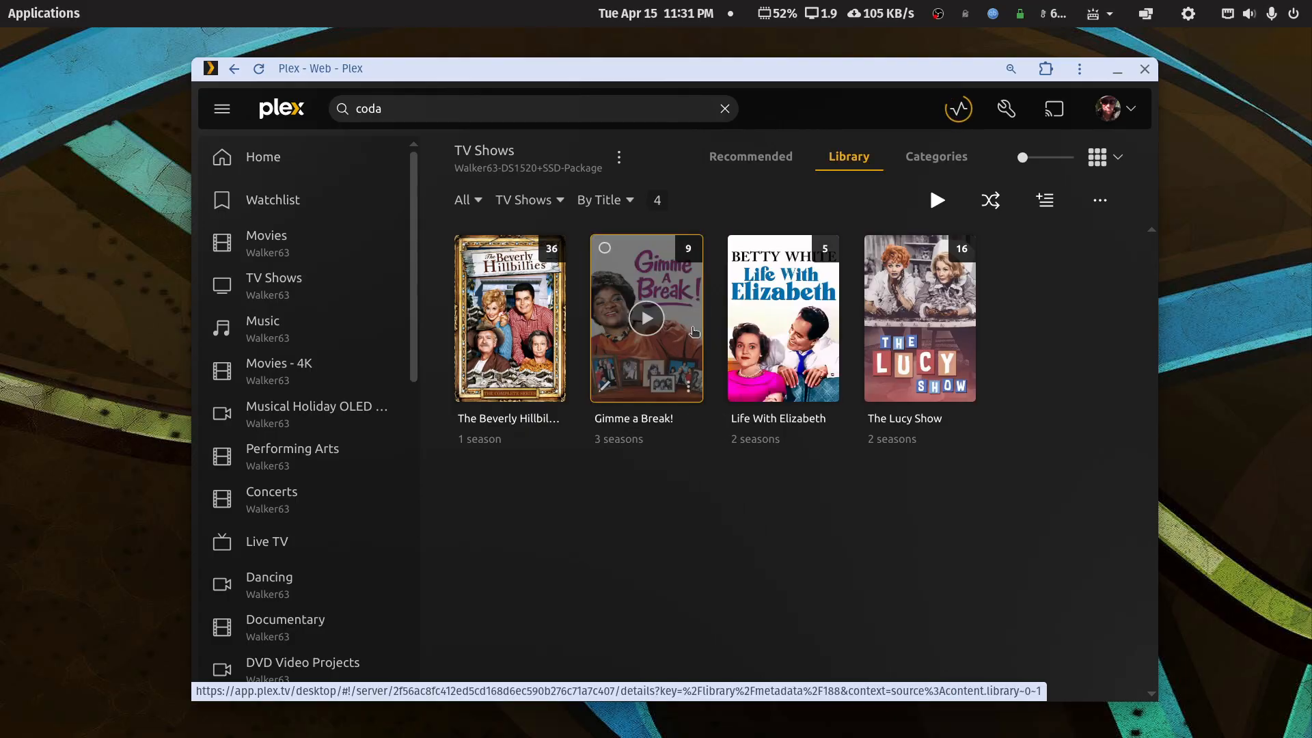
# - Inspect Gimme a Break!'s Season 5 and episode Joey's Train, then return to TV Shows
pyautogui.click(693, 333)
pyautogui.scroll(-3, 770, 321)
pyautogui.scroll(1, 772, 320)
pyautogui.scroll(2, 772, 320)
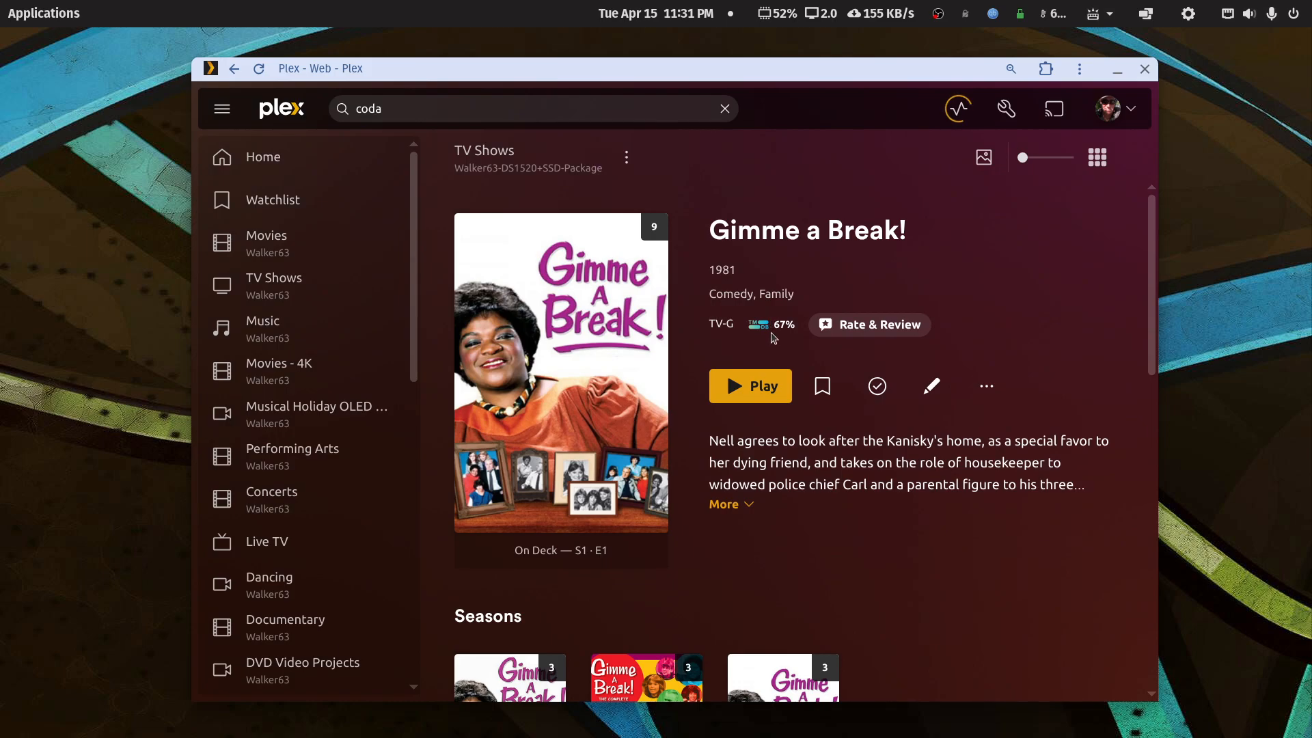
pyautogui.scroll(-4, 773, 338)
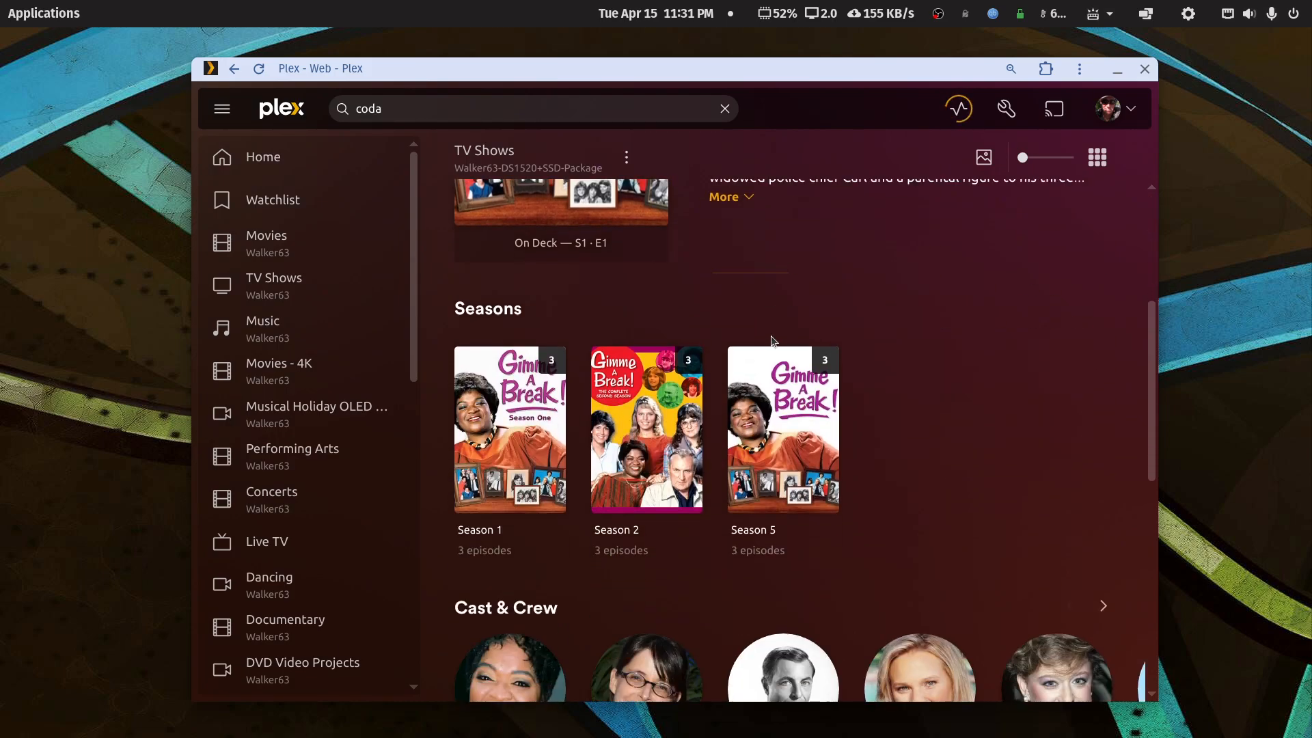
pyautogui.click(813, 478)
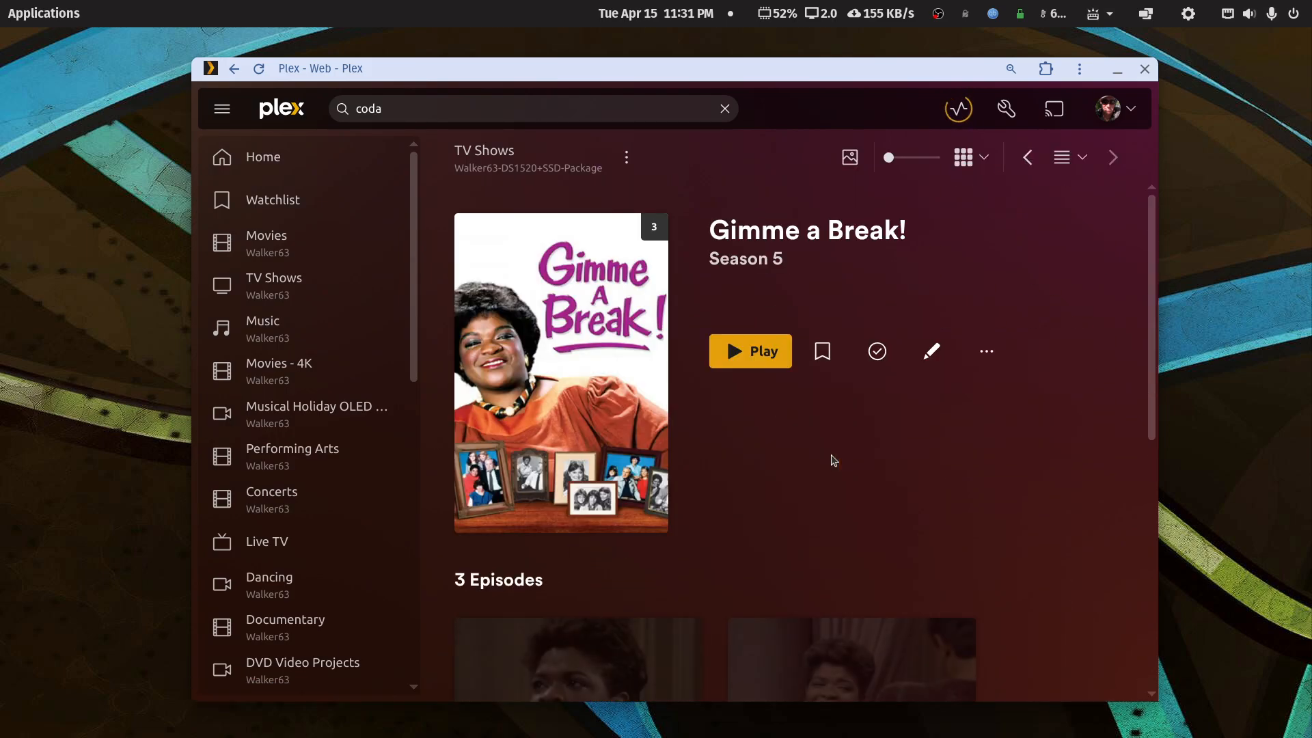
pyautogui.scroll(-4, 830, 460)
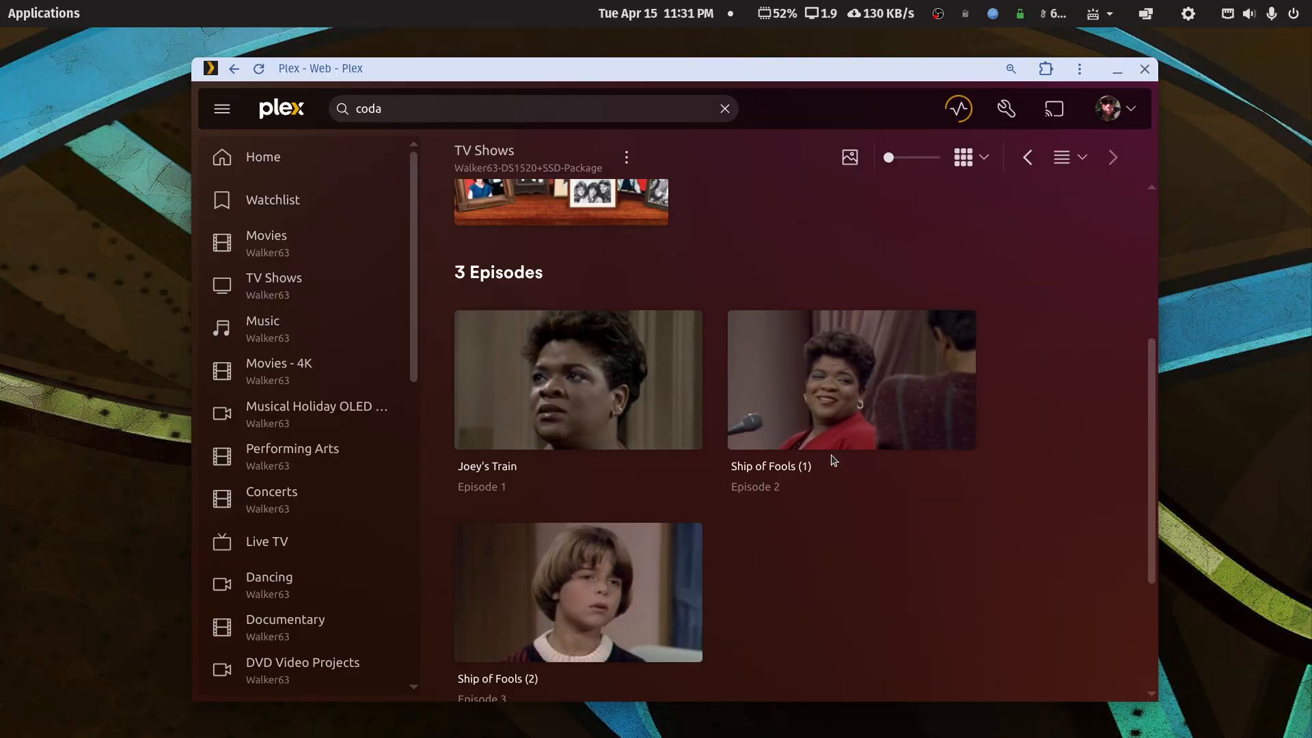
pyautogui.click(698, 391)
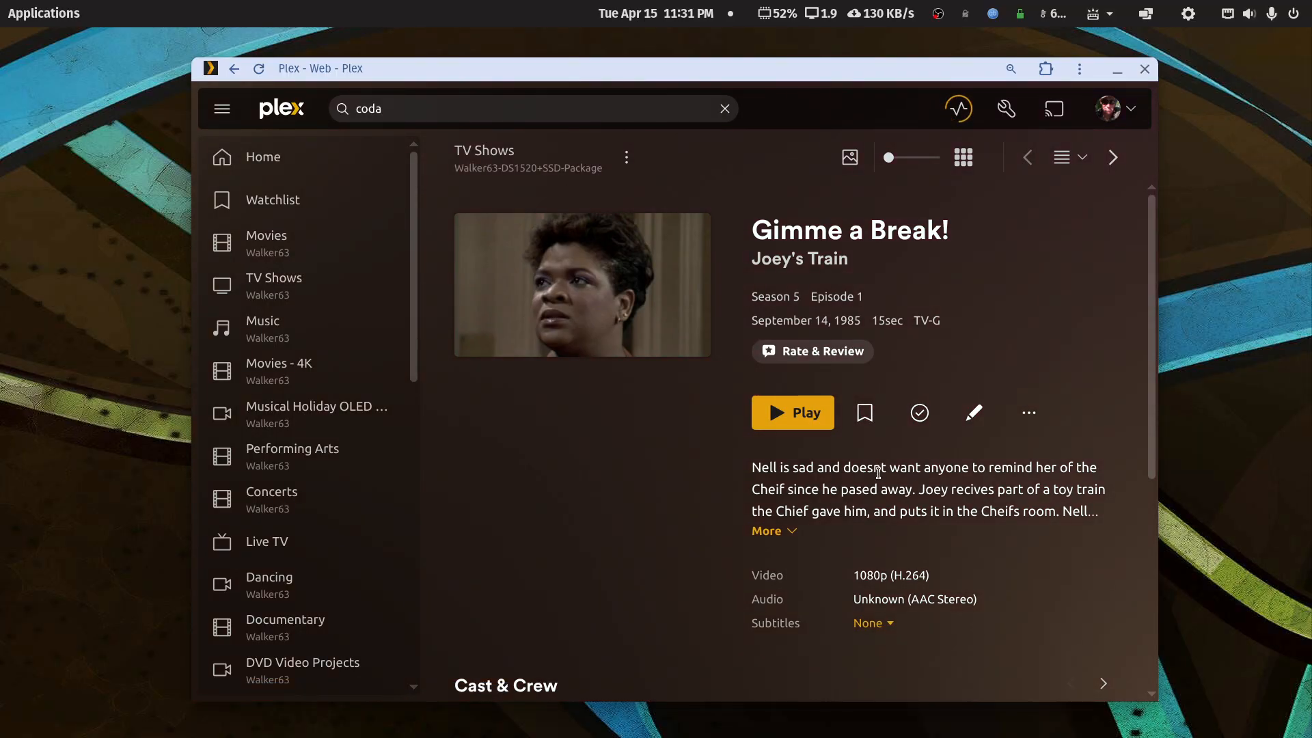
pyautogui.scroll(-3, 878, 472)
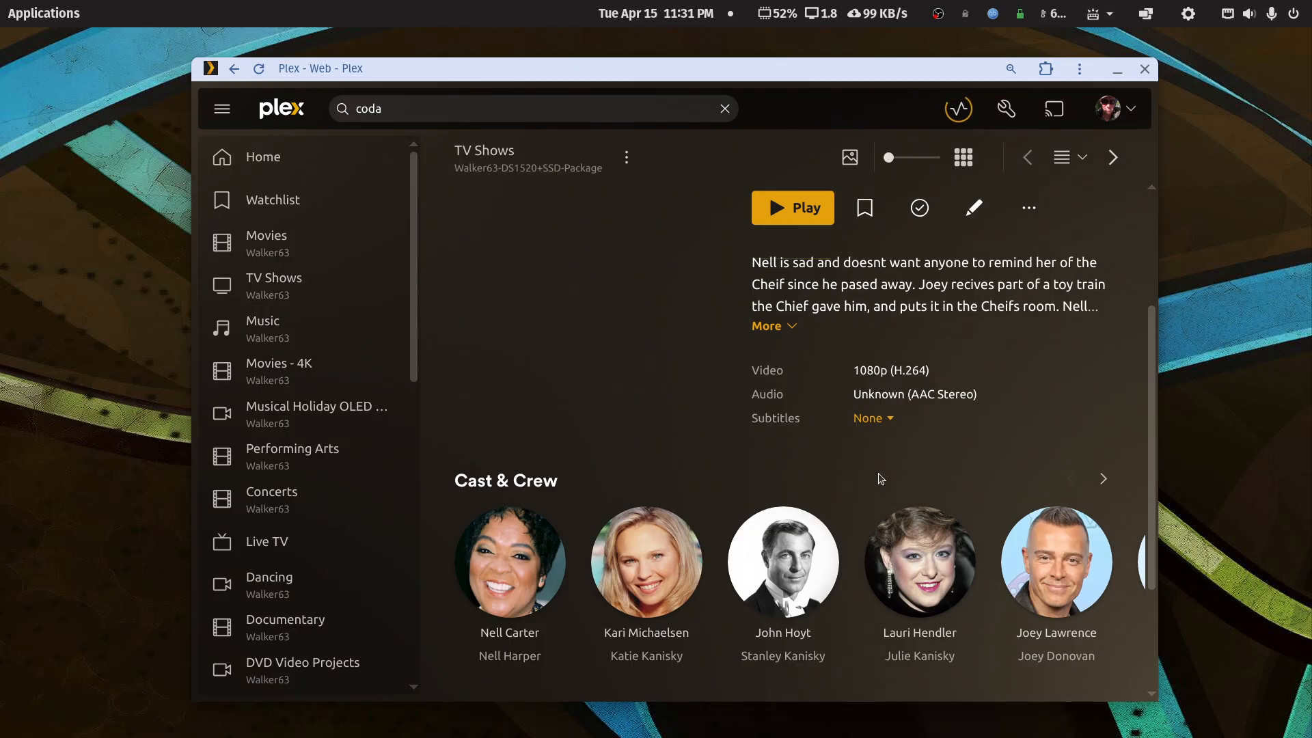
pyautogui.scroll(3, 878, 478)
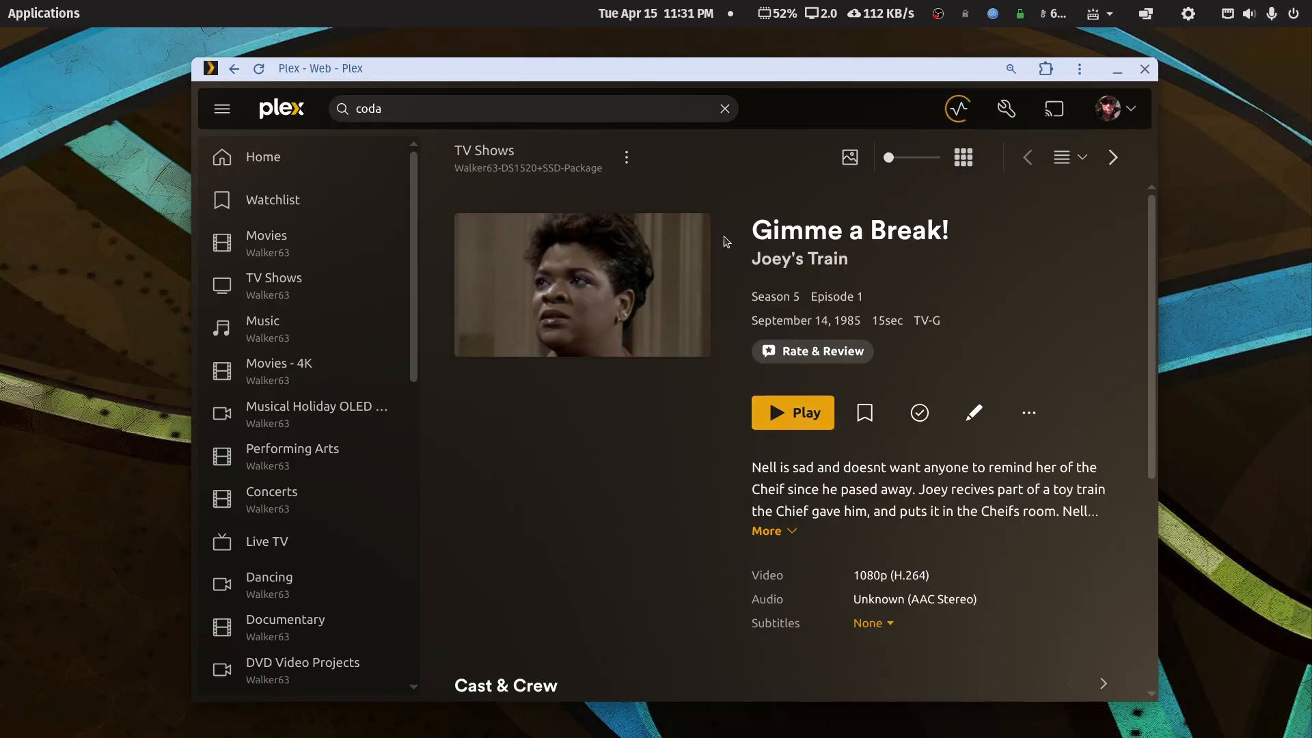
pyautogui.click(485, 153)
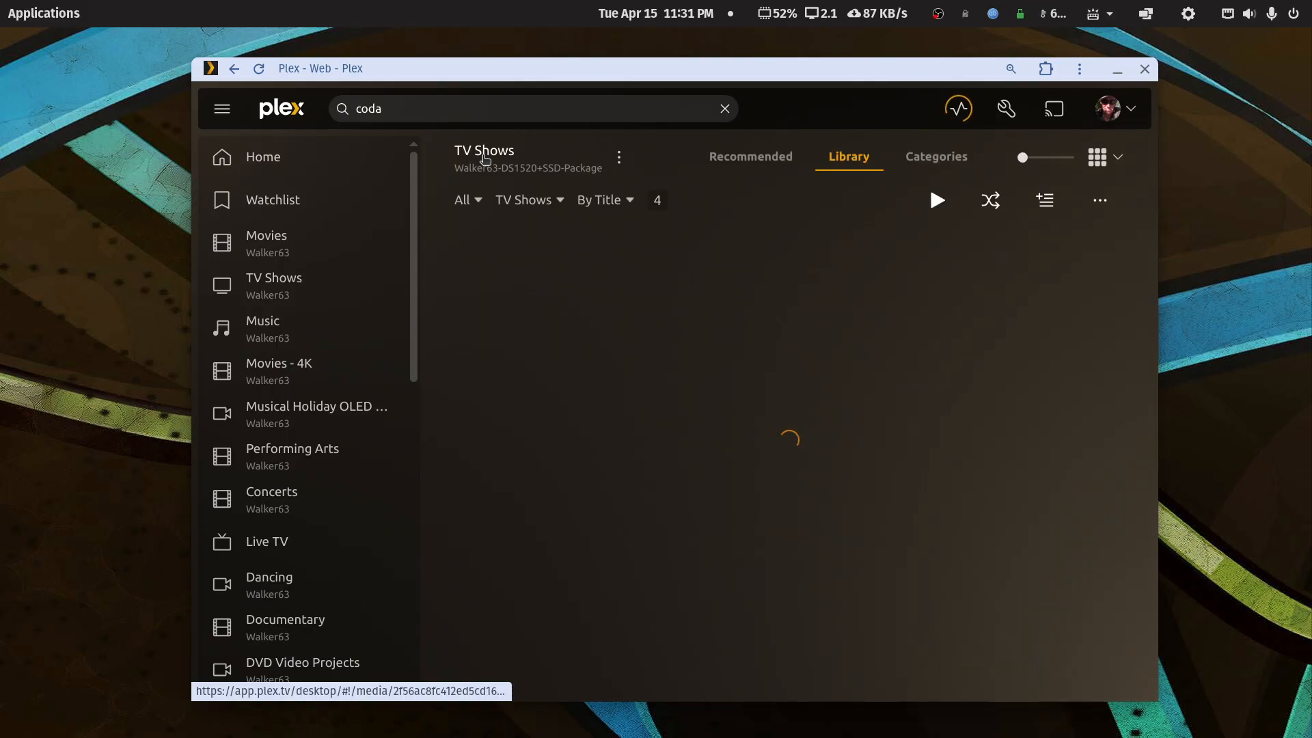
pyautogui.click(618, 159)
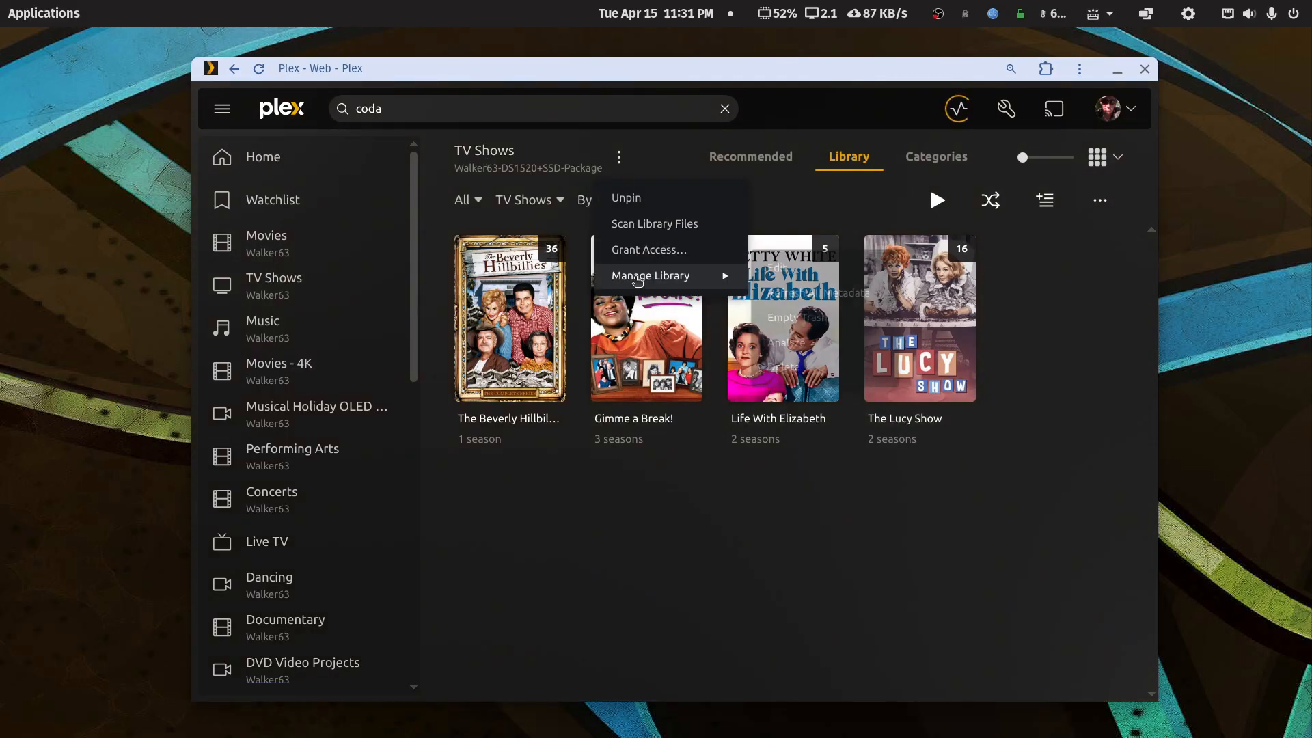
pyautogui.moveTo(714, 277)
pyautogui.click(765, 286)
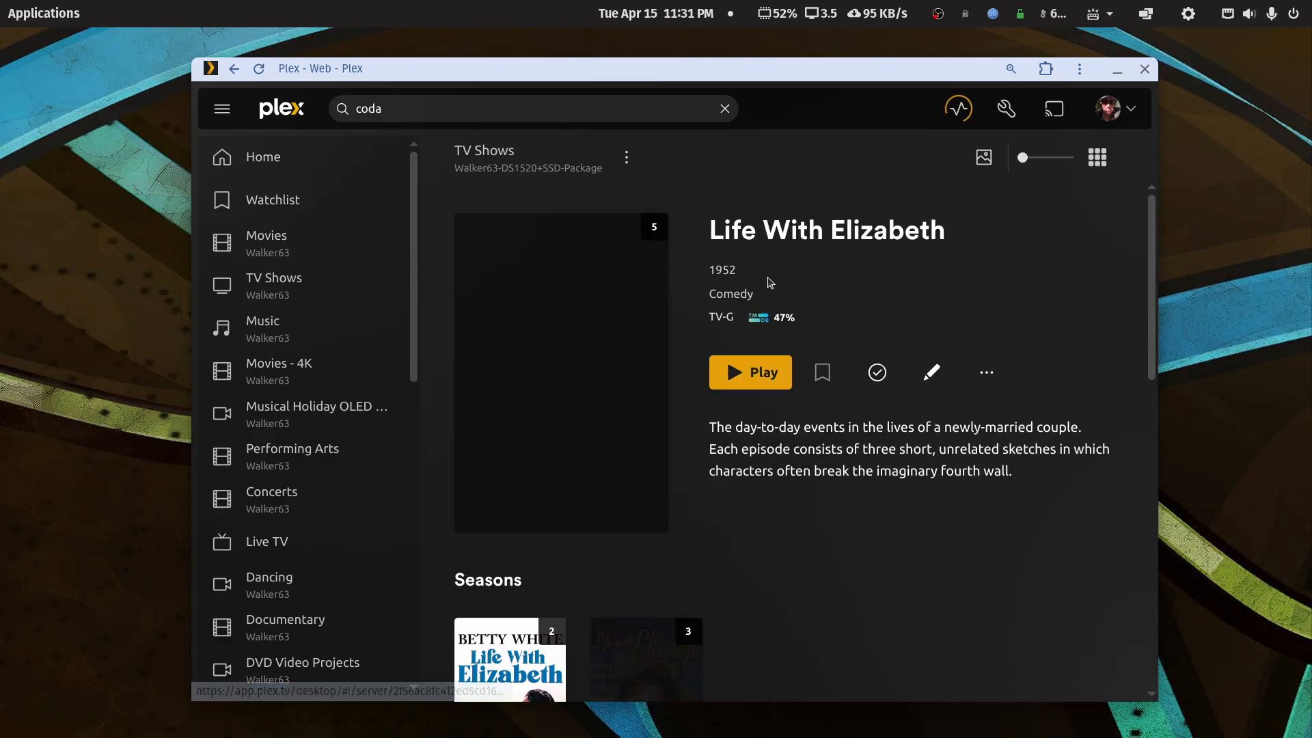
pyautogui.rightClick(726, 167)
pyautogui.click(748, 188)
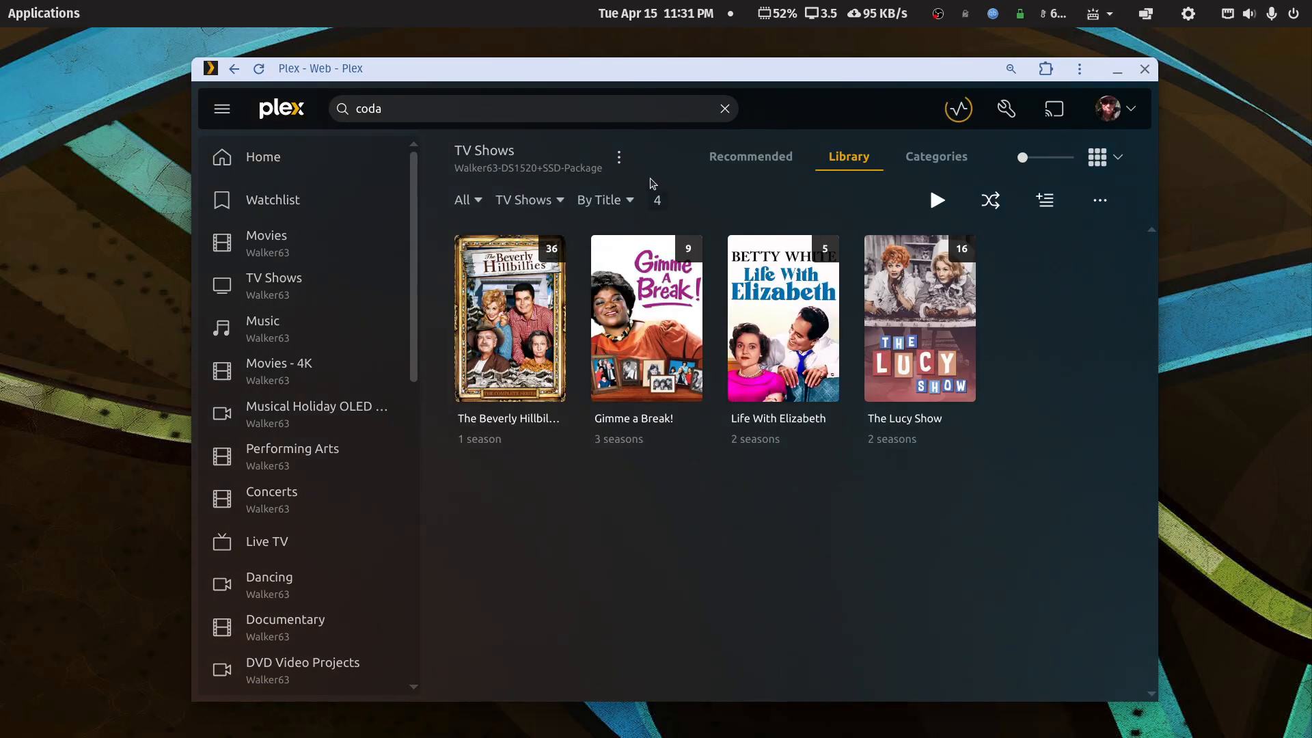
pyautogui.click(619, 158)
pyautogui.moveTo(710, 276)
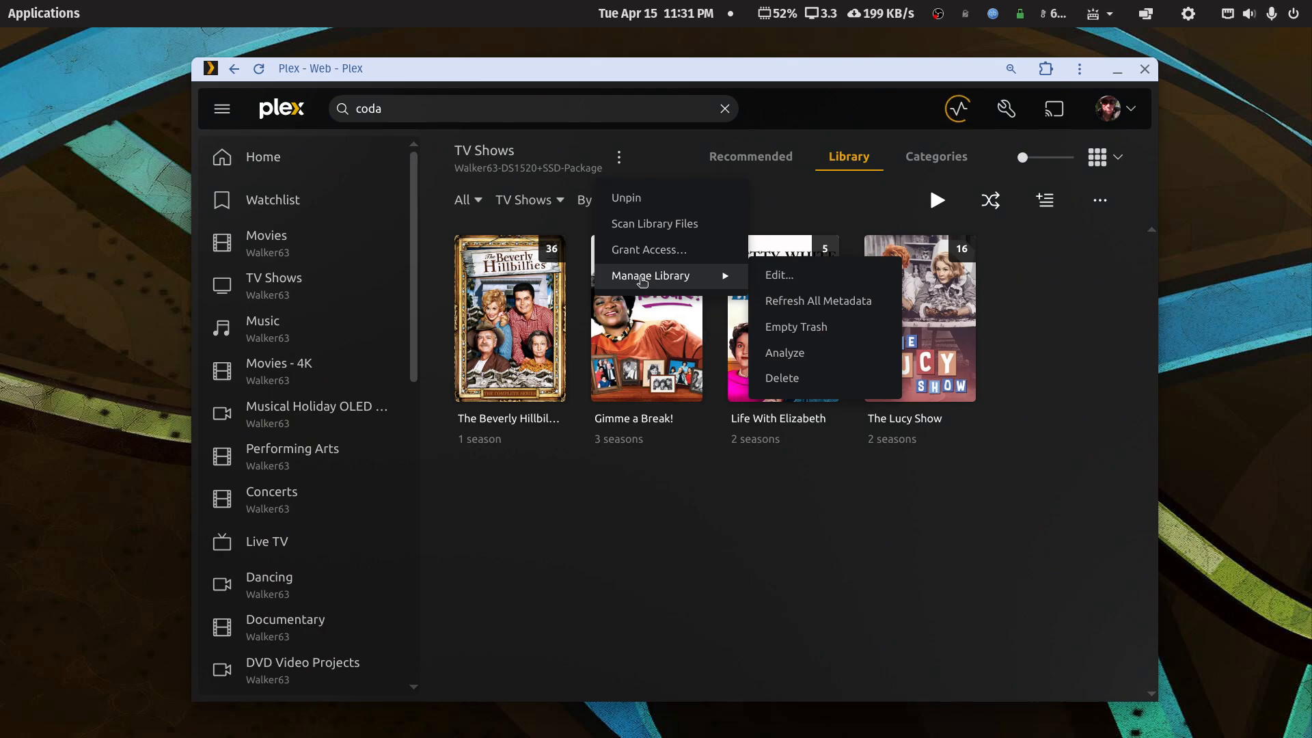
pyautogui.click(789, 274)
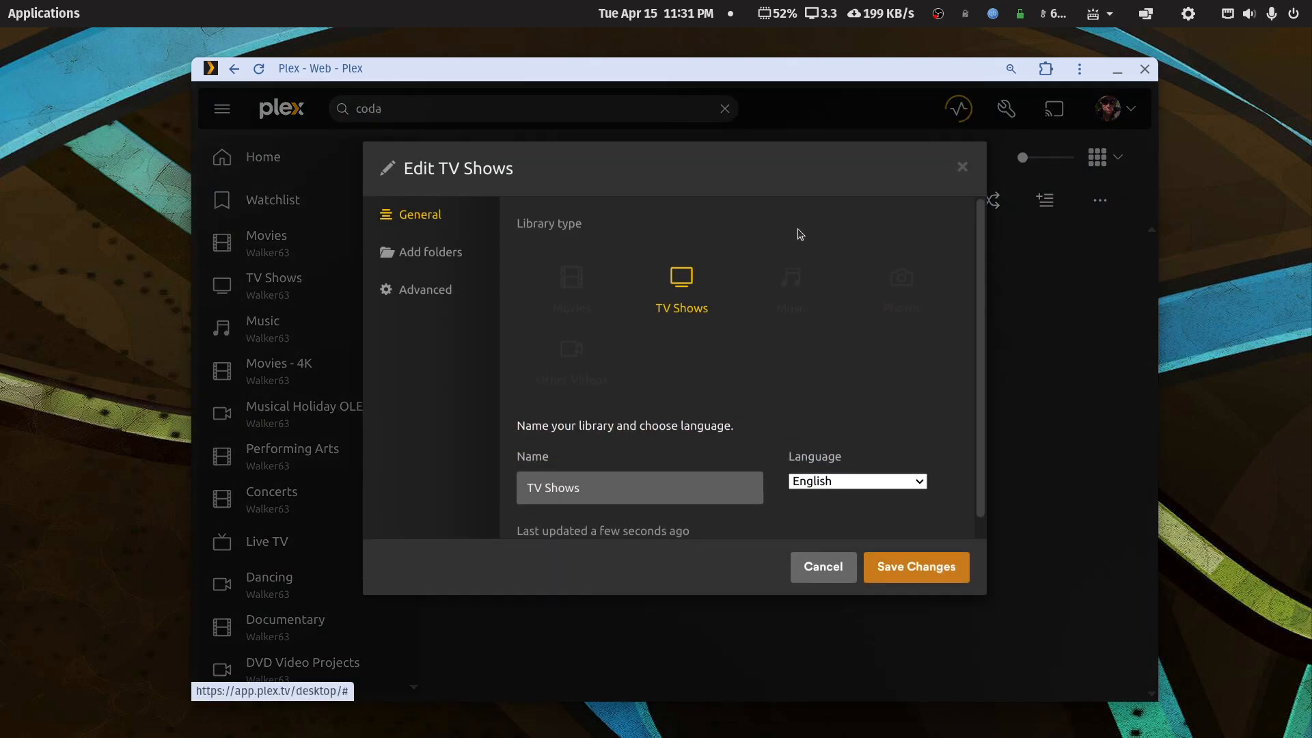
pyautogui.click(441, 293)
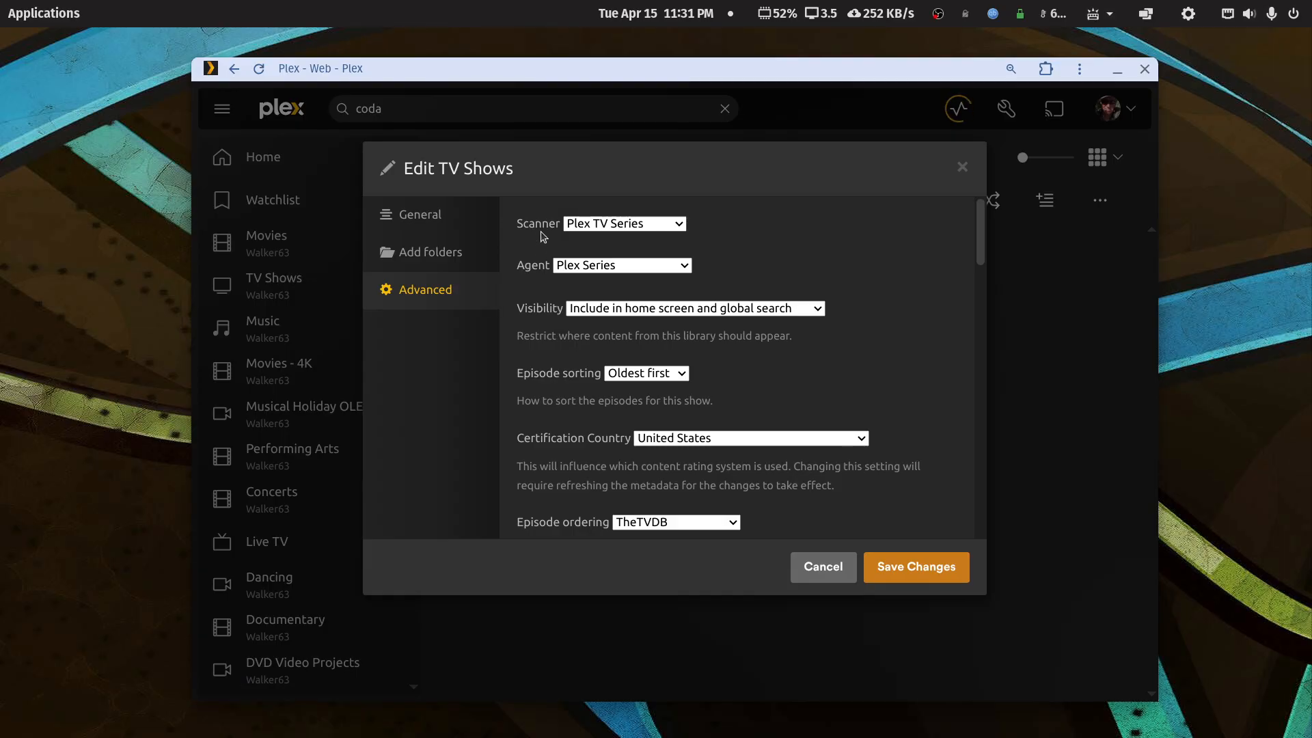
pyautogui.click(675, 226)
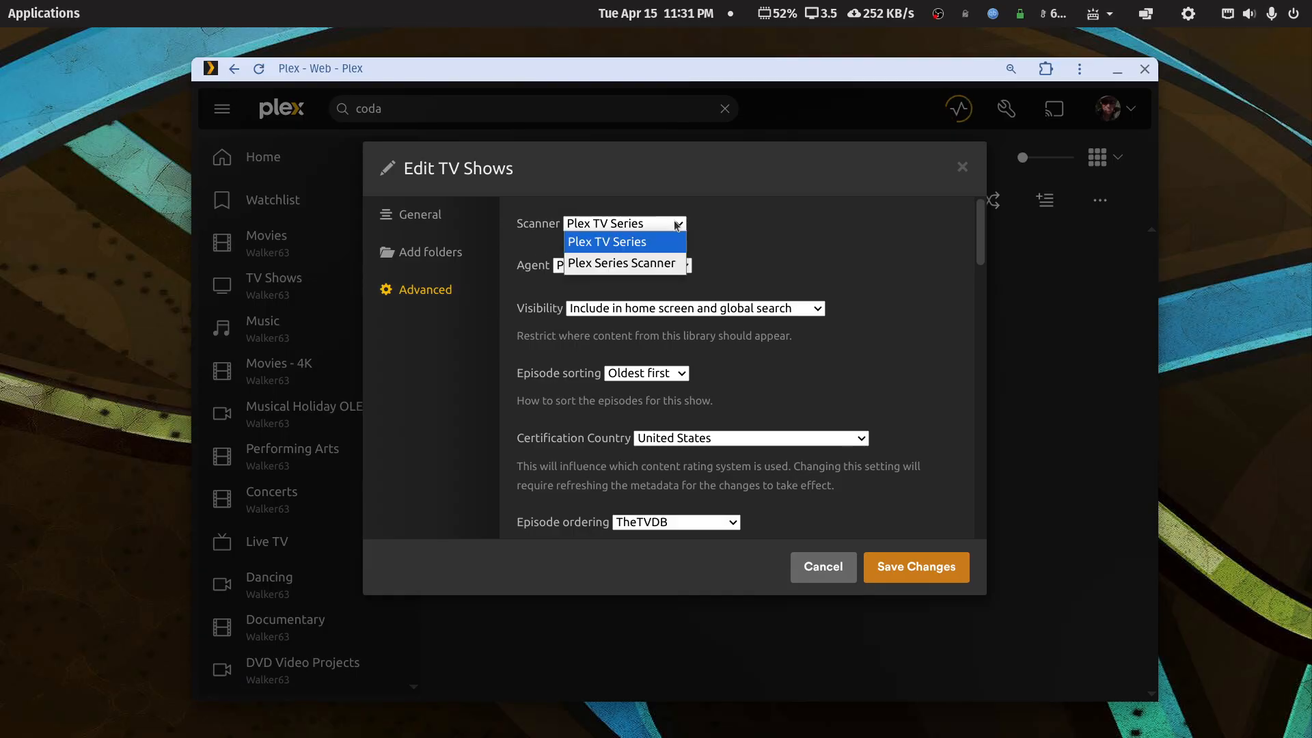
pyautogui.click(675, 225)
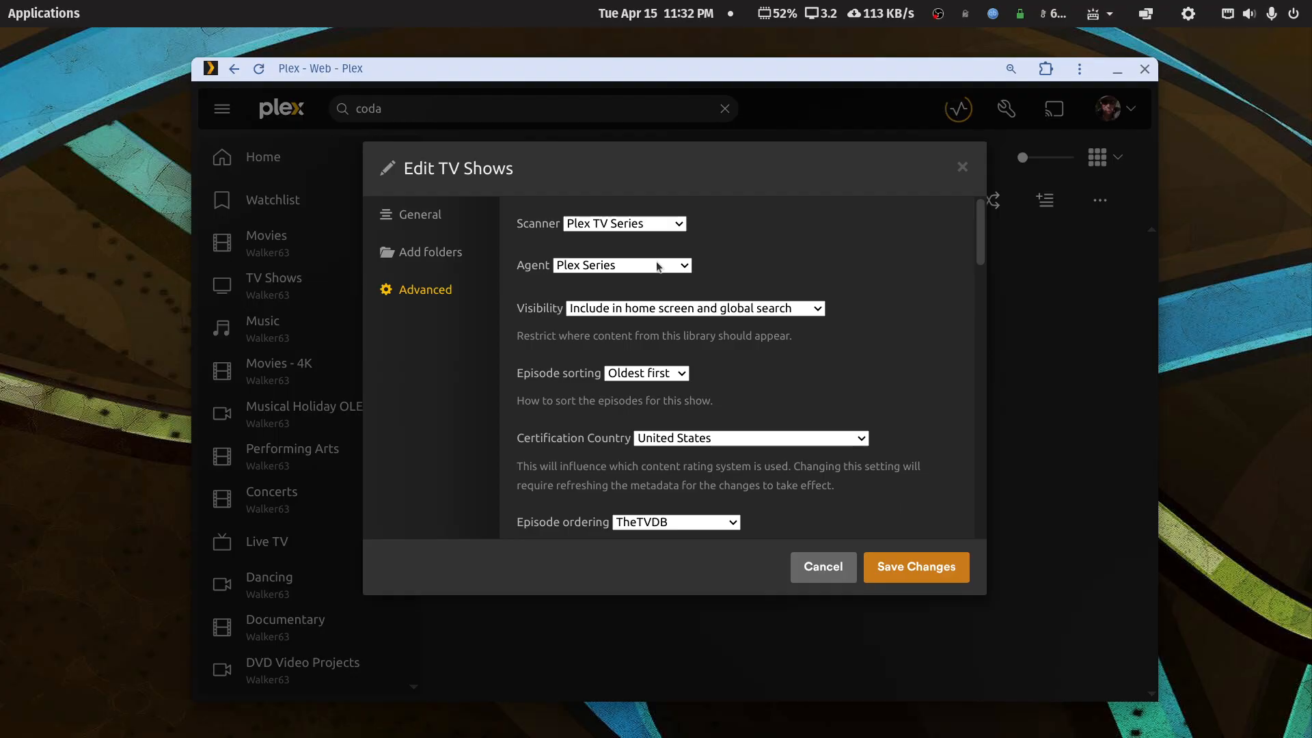
pyautogui.click(678, 266)
pyautogui.click(679, 267)
pyautogui.scroll(-3, 727, 401)
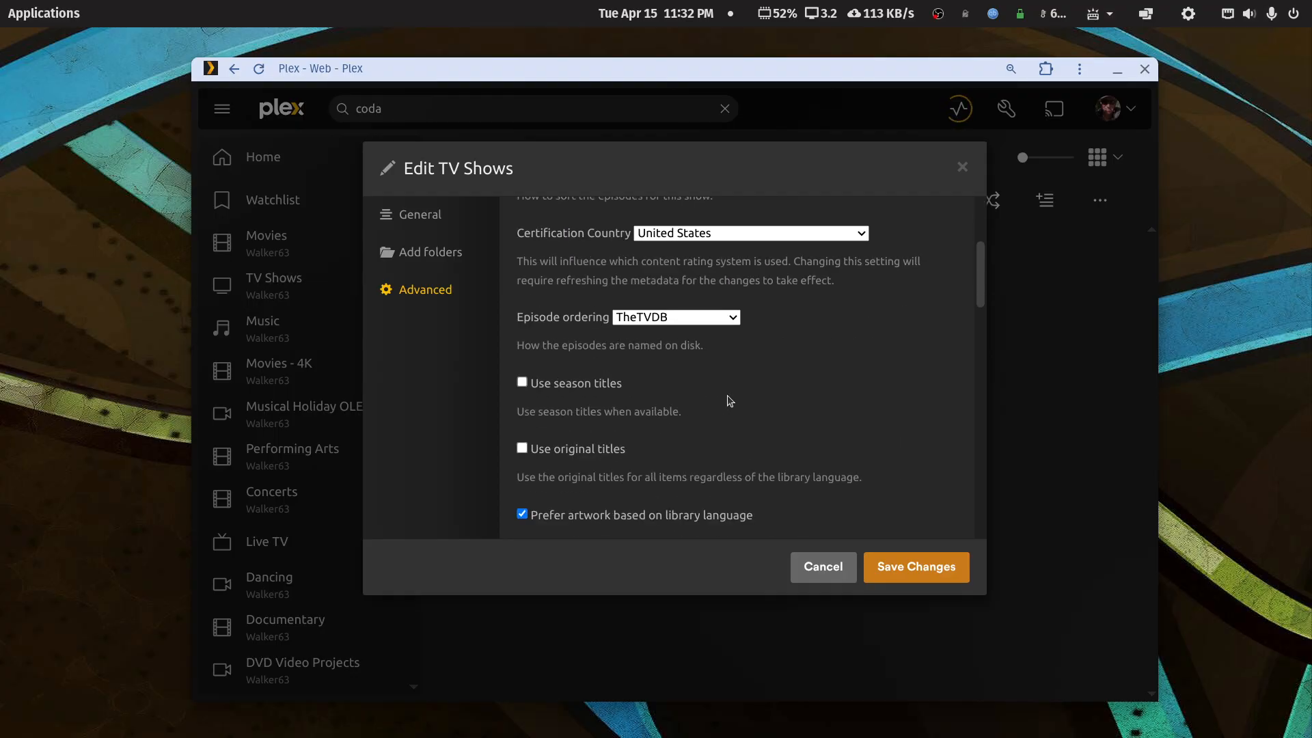
pyautogui.click(739, 318)
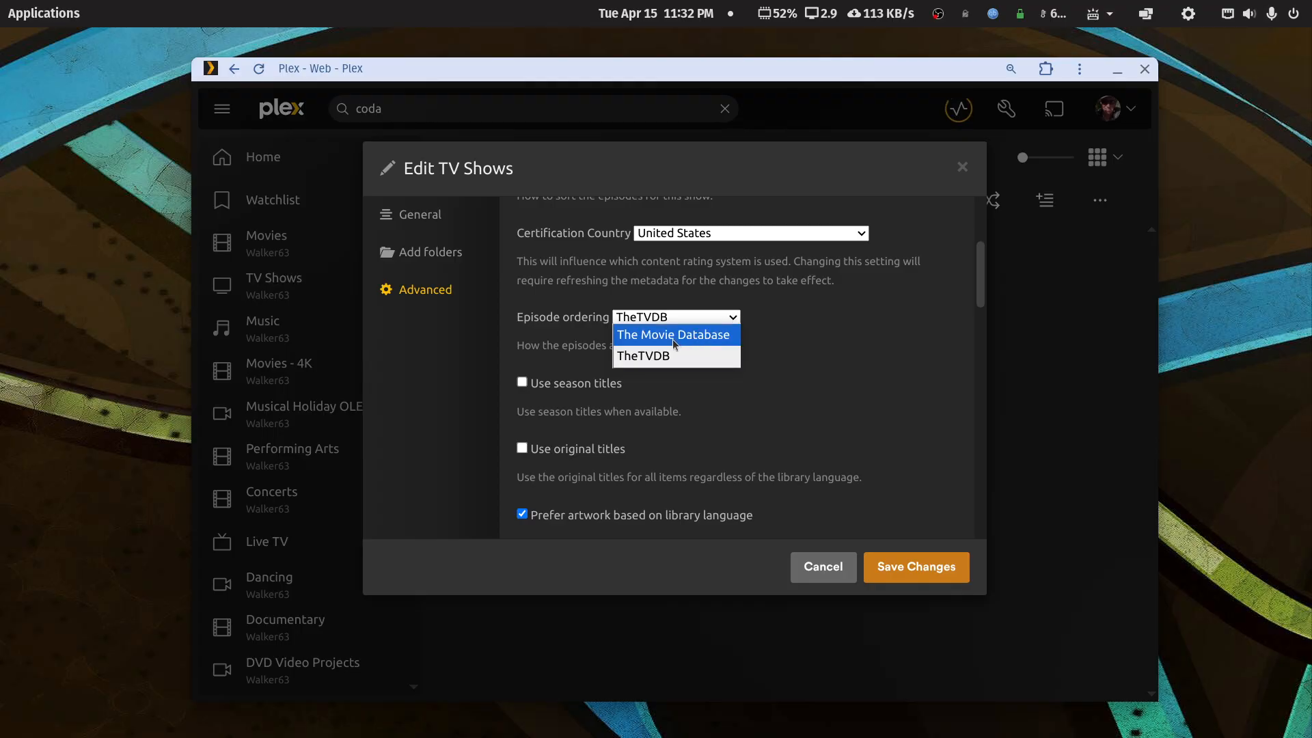
pyautogui.click(764, 325)
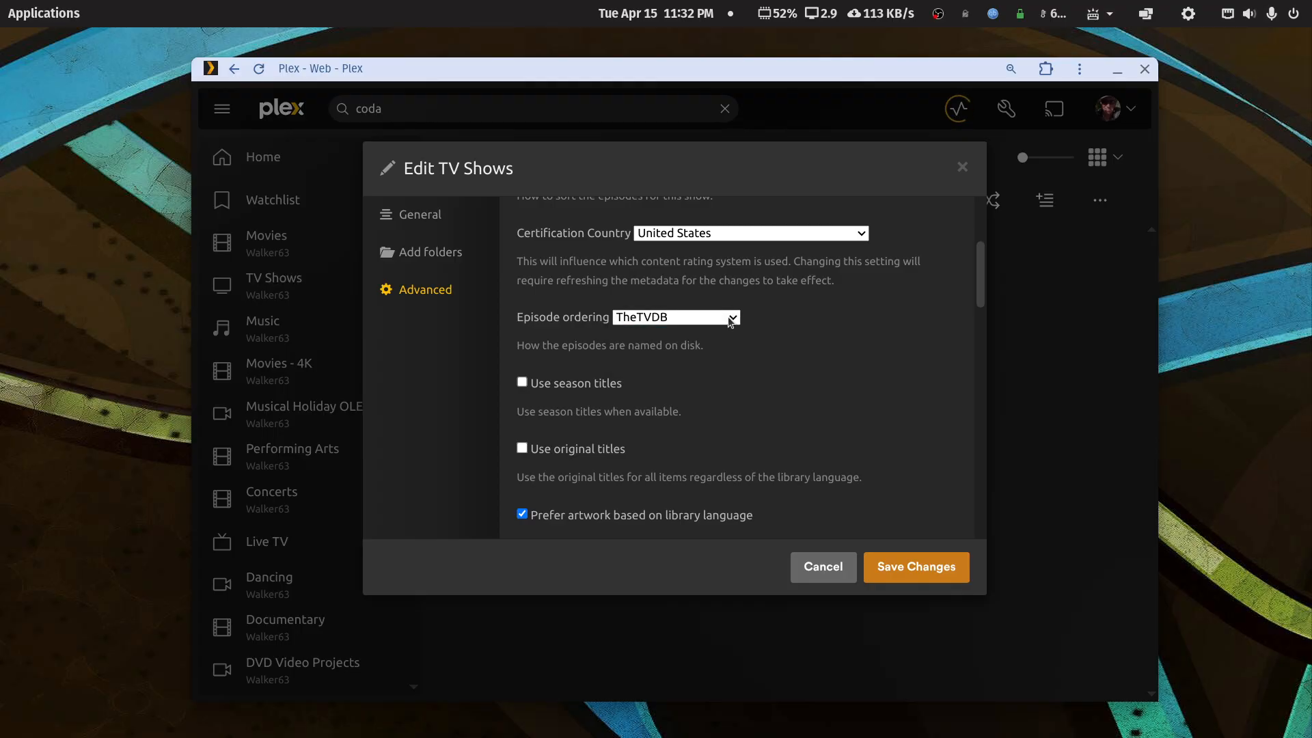
pyautogui.click(732, 318)
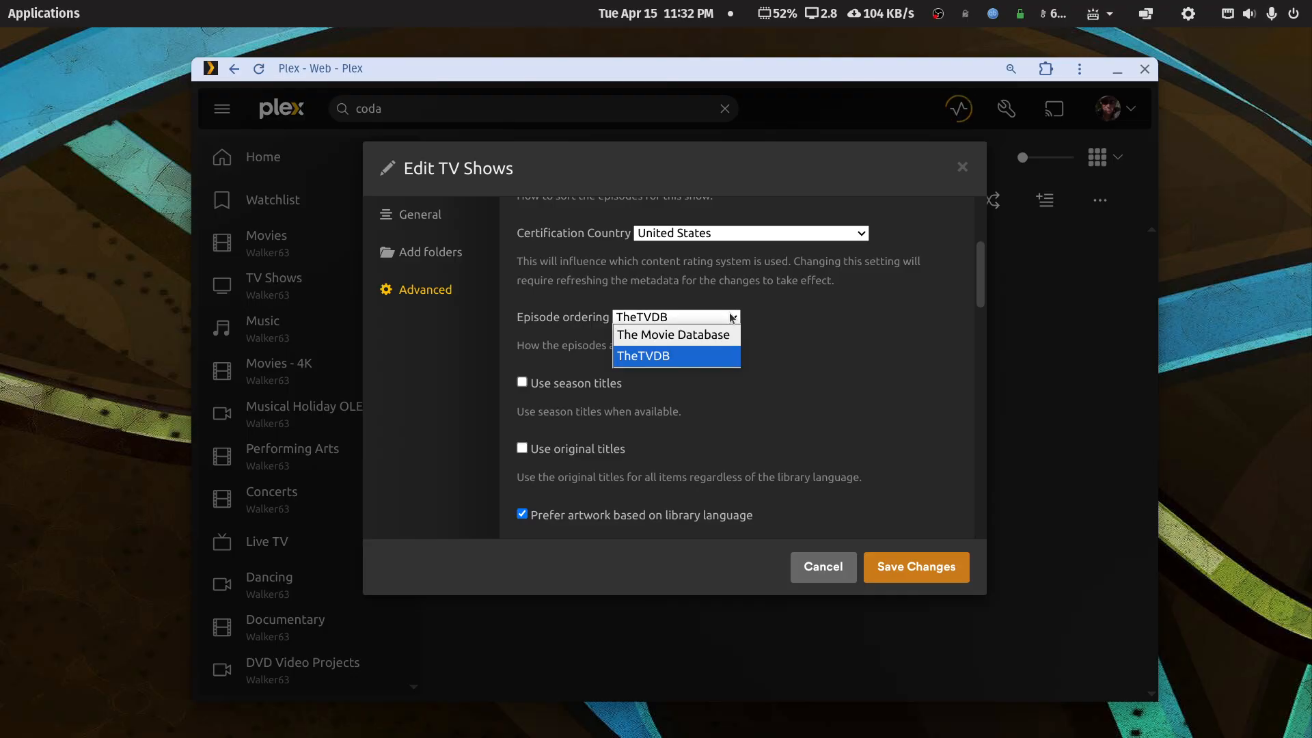
pyautogui.click(670, 362)
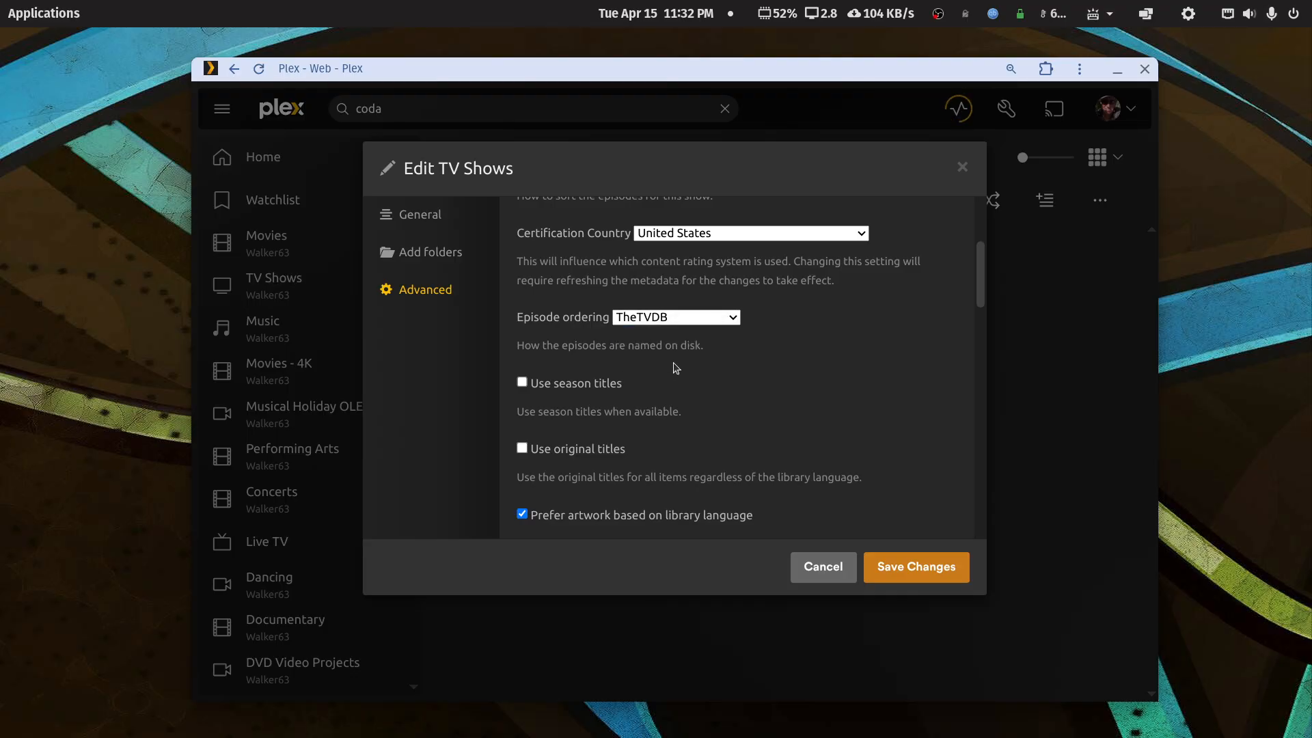
pyautogui.click(899, 565)
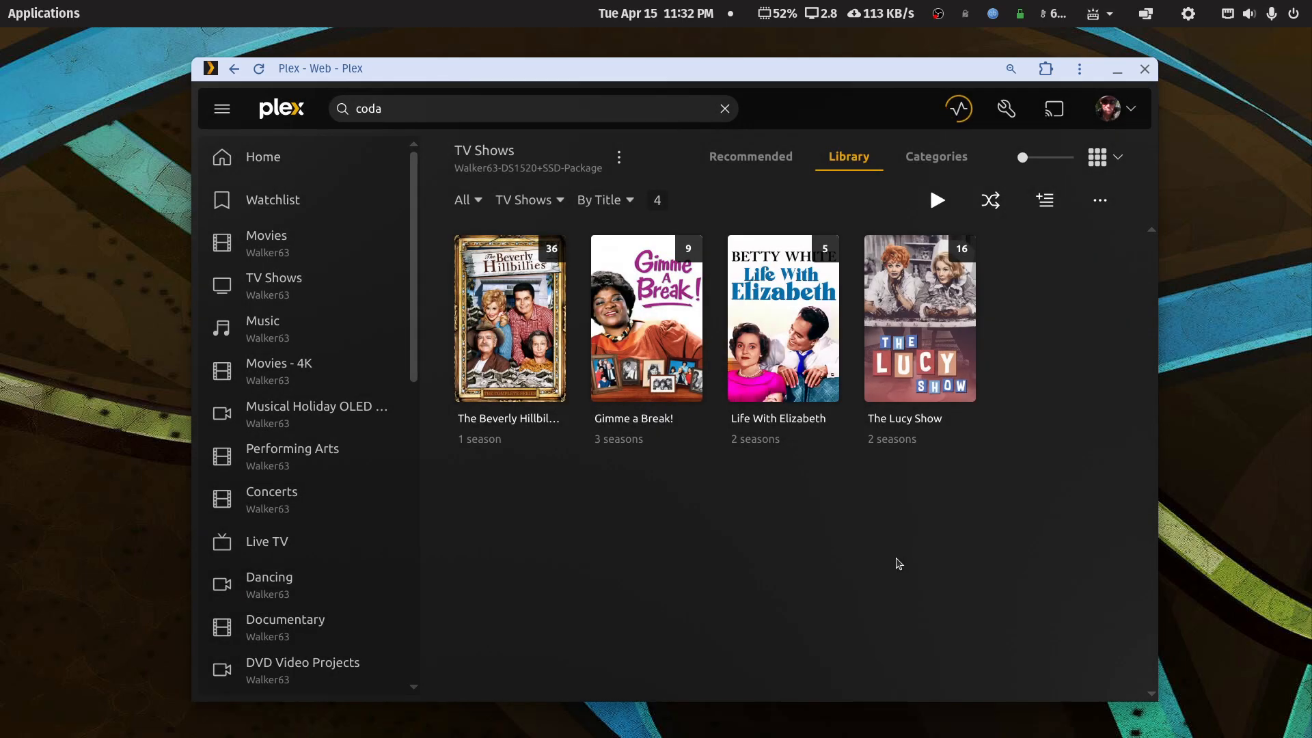
# - With Plex minimized, create a new folder named 'tv-tmdb' in tv-libraries
pyautogui.click(1115, 70)
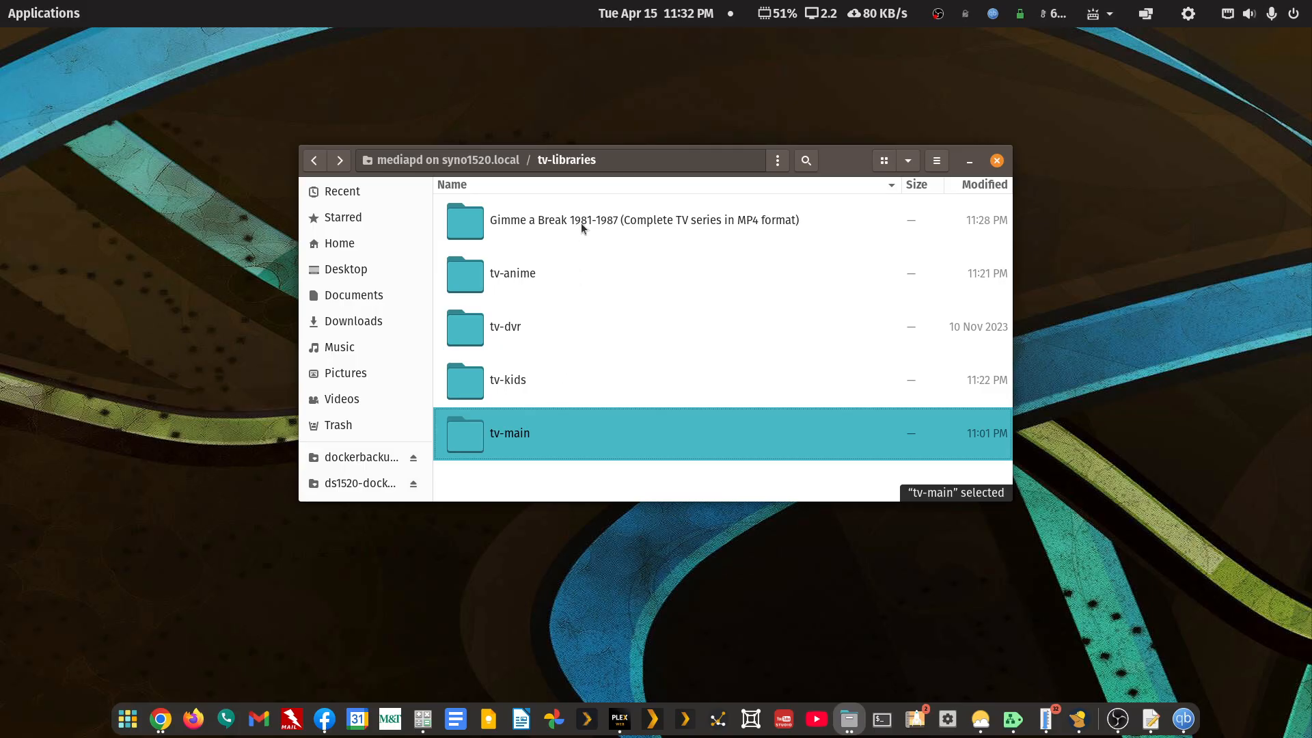
pyautogui.rightClick(513, 483)
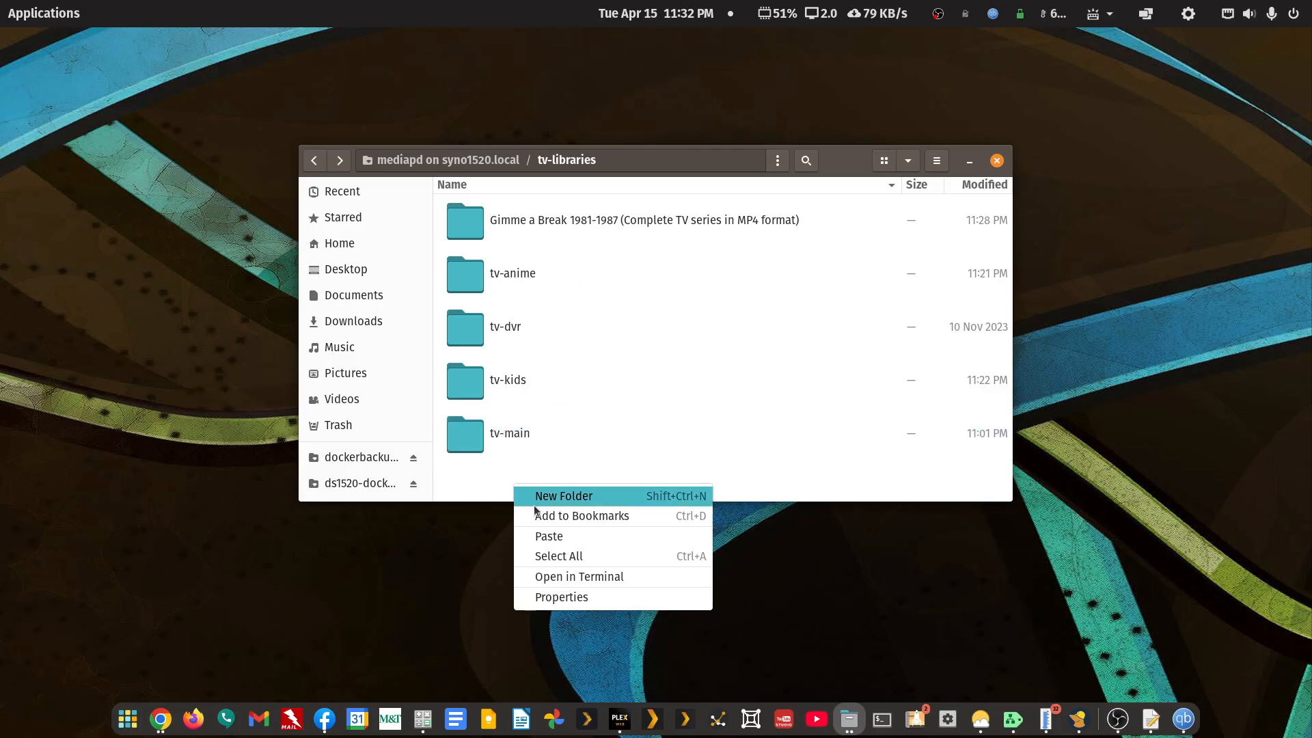
pyautogui.click(534, 497)
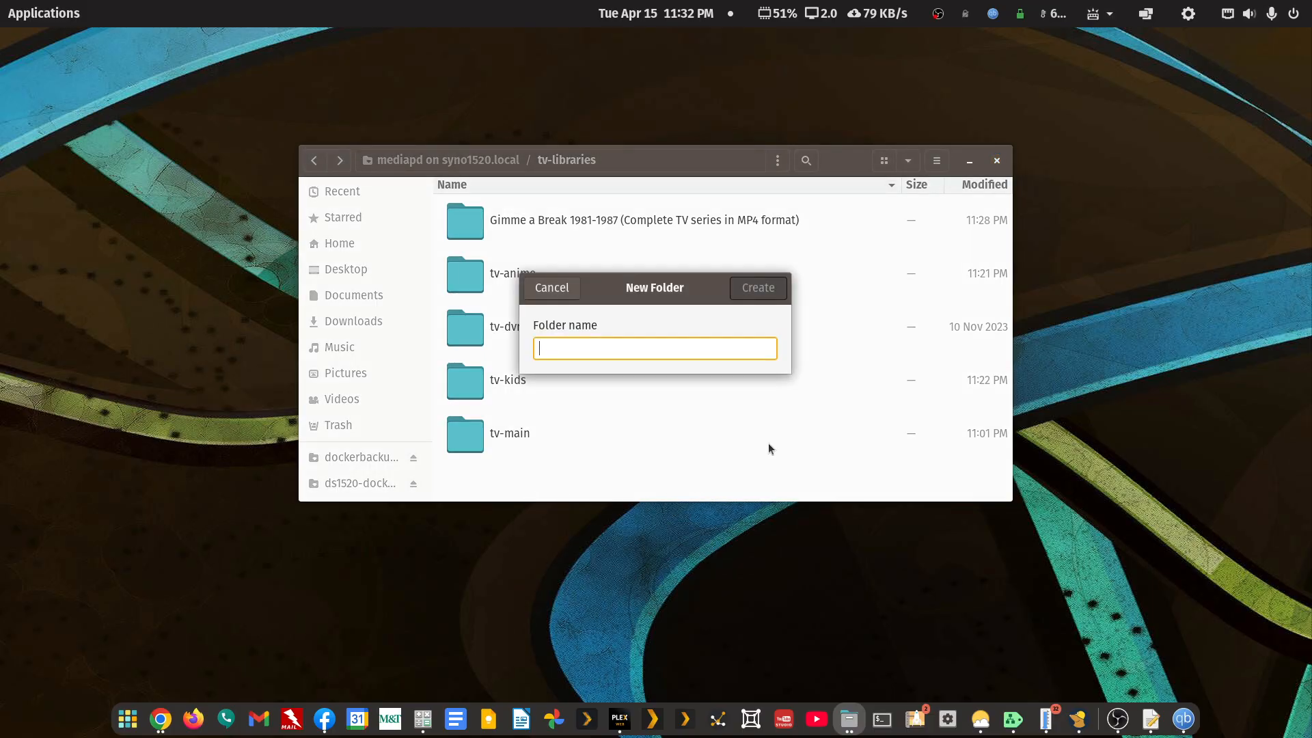
pyautogui.write('tv')
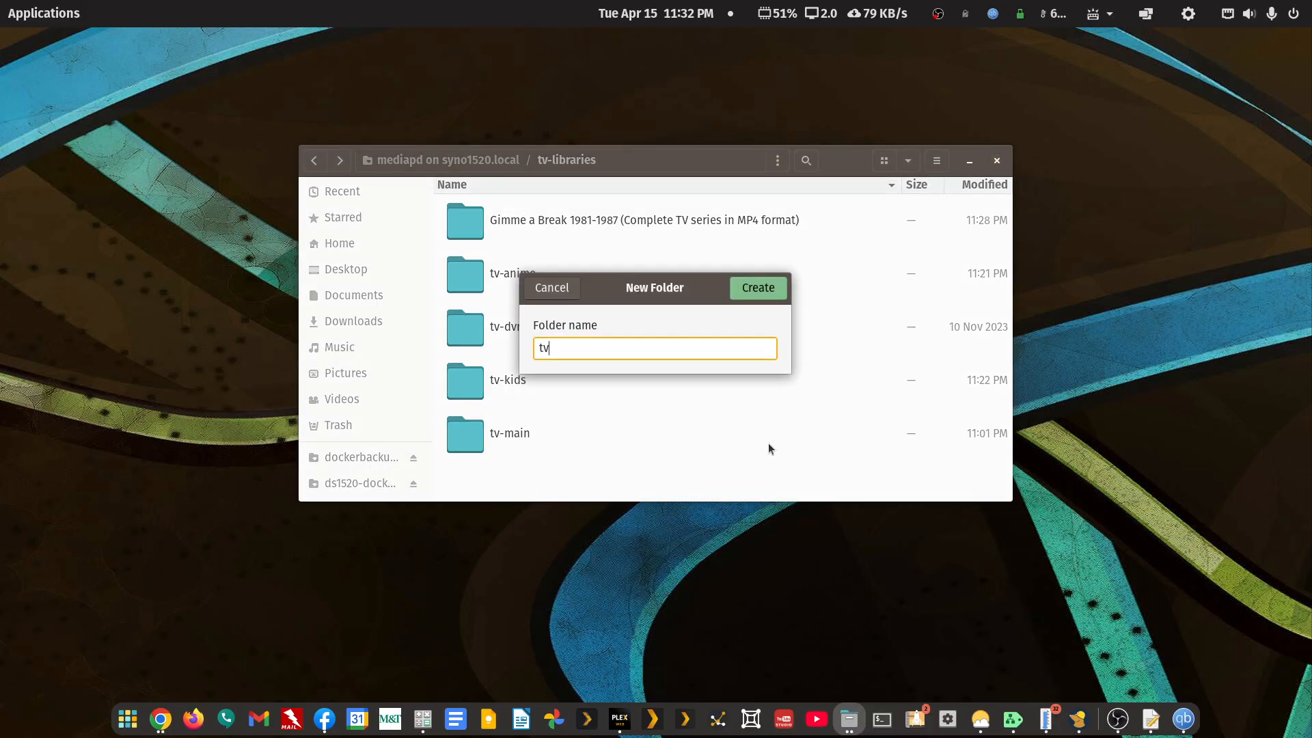
pyautogui.write('-tmdb')
pyautogui.press('Return')
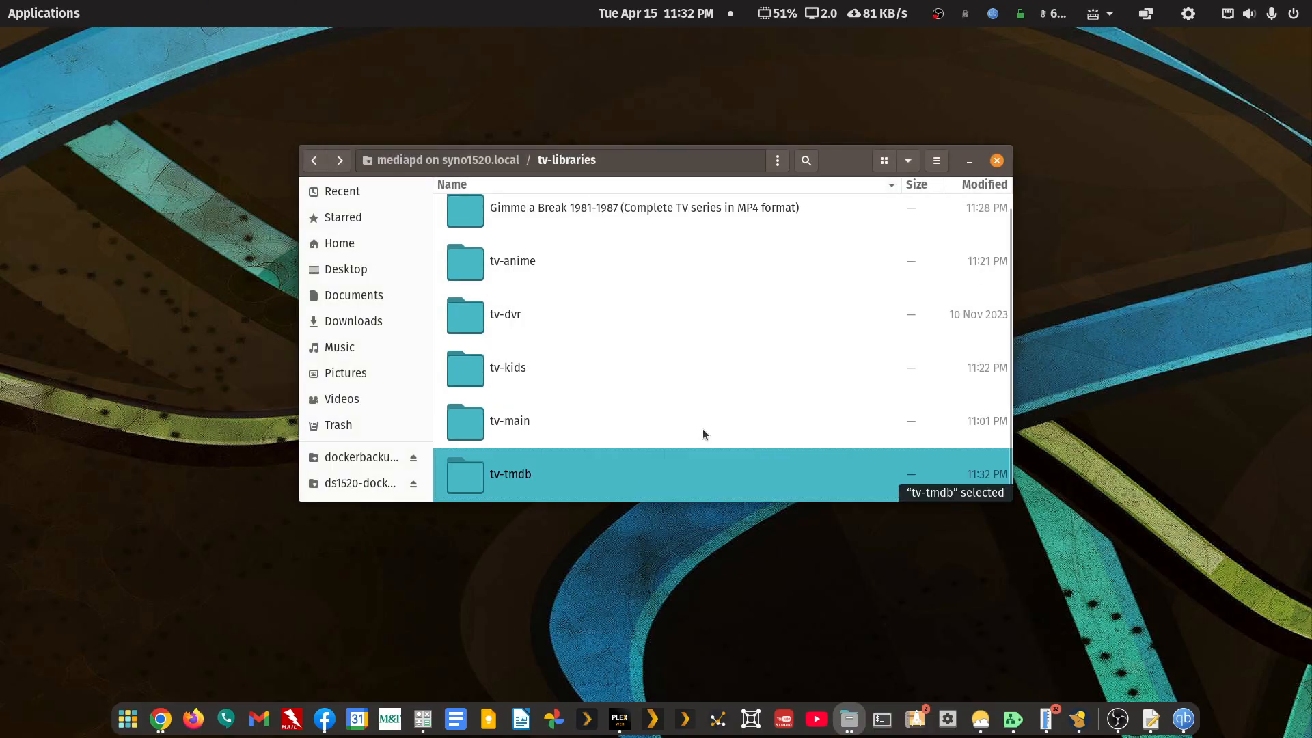
# - Copy the Gimme a Break folder into tv-tmdb and bring Plex back up
pyautogui.rightClick(612, 212)
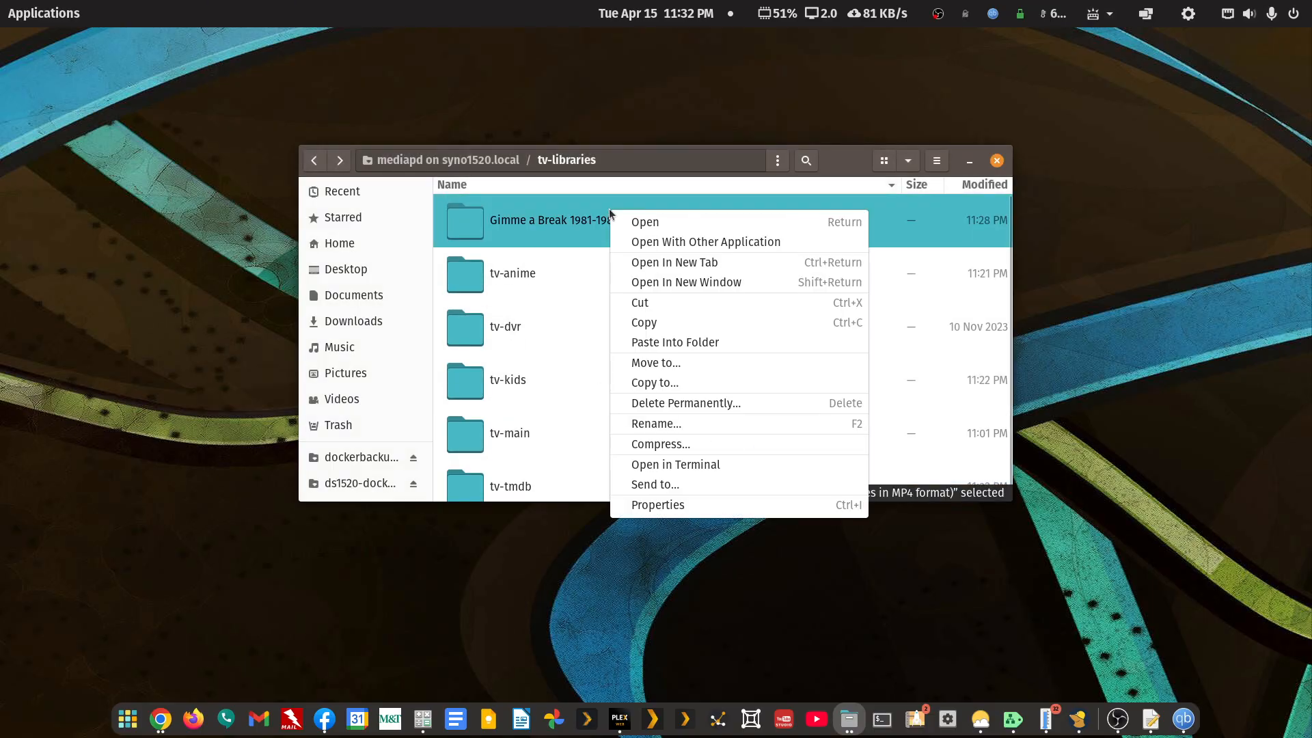
pyautogui.click(640, 323)
pyautogui.click(509, 487)
pyautogui.rightClick(511, 480)
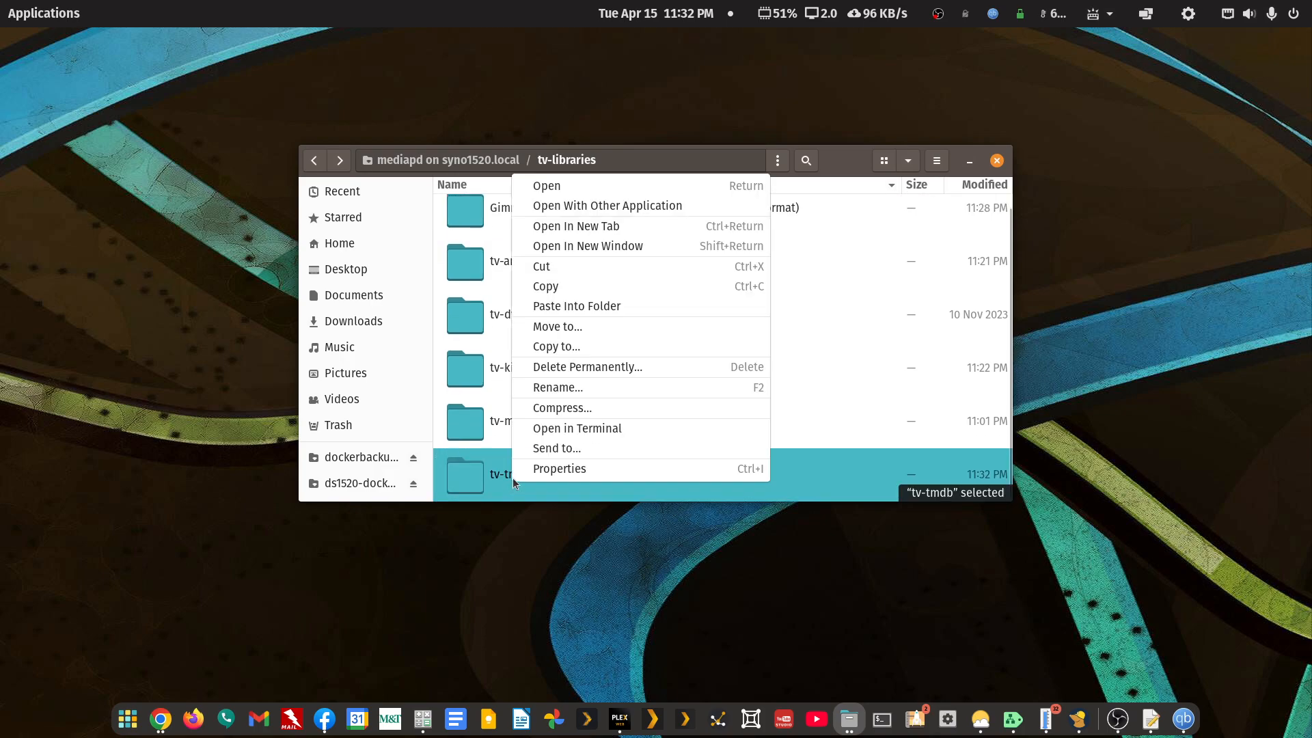
pyautogui.click(571, 302)
pyautogui.click(620, 719)
# - Go back through the Plex pages to the Libraries settings page
pyautogui.rightClick(813, 118)
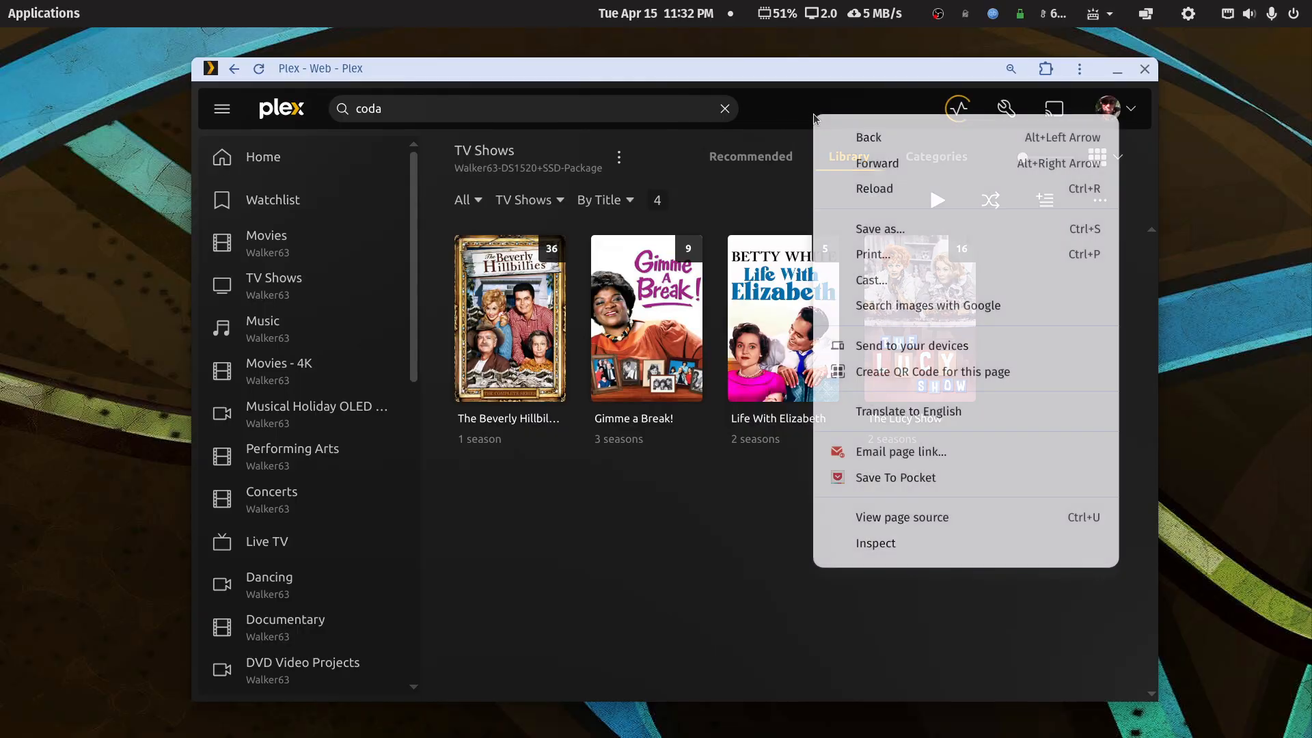
pyautogui.click(835, 132)
pyautogui.rightClick(835, 123)
pyautogui.click(861, 142)
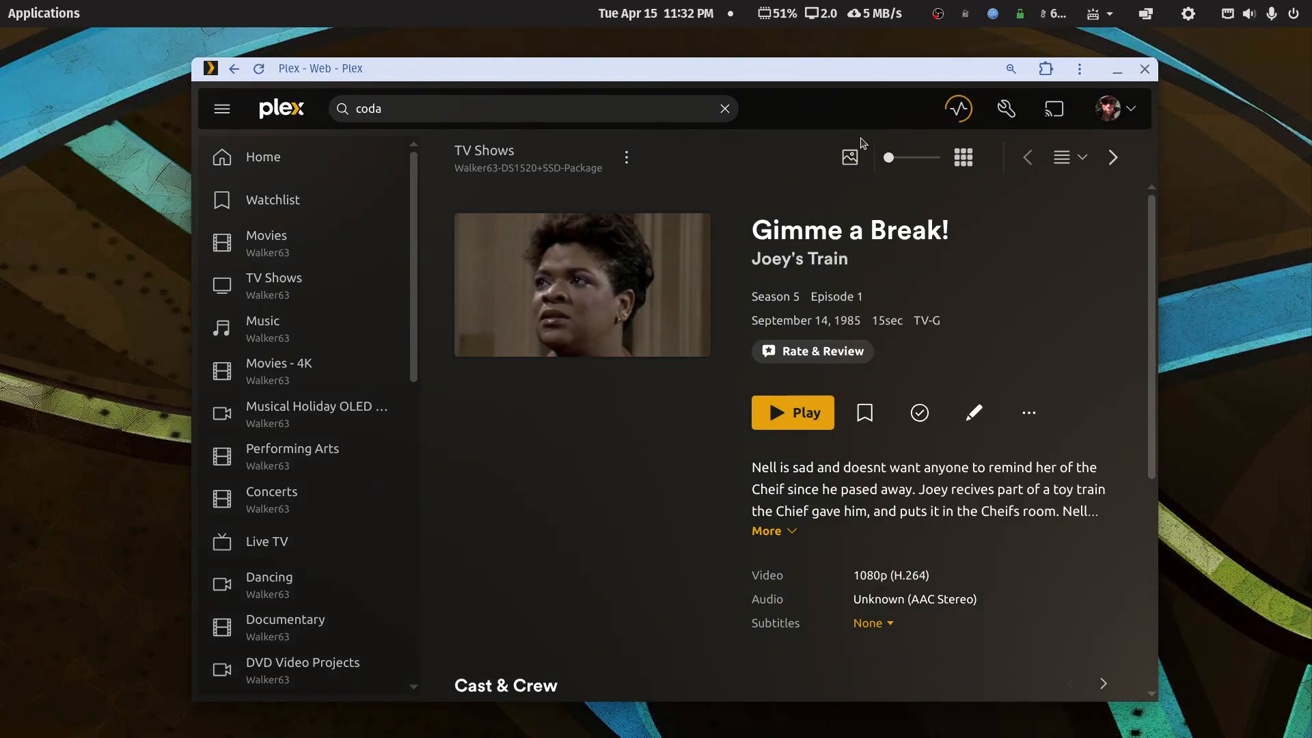
pyautogui.rightClick(859, 121)
pyautogui.click(866, 134)
pyautogui.rightClick(853, 119)
pyautogui.click(875, 133)
pyautogui.rightClick(863, 110)
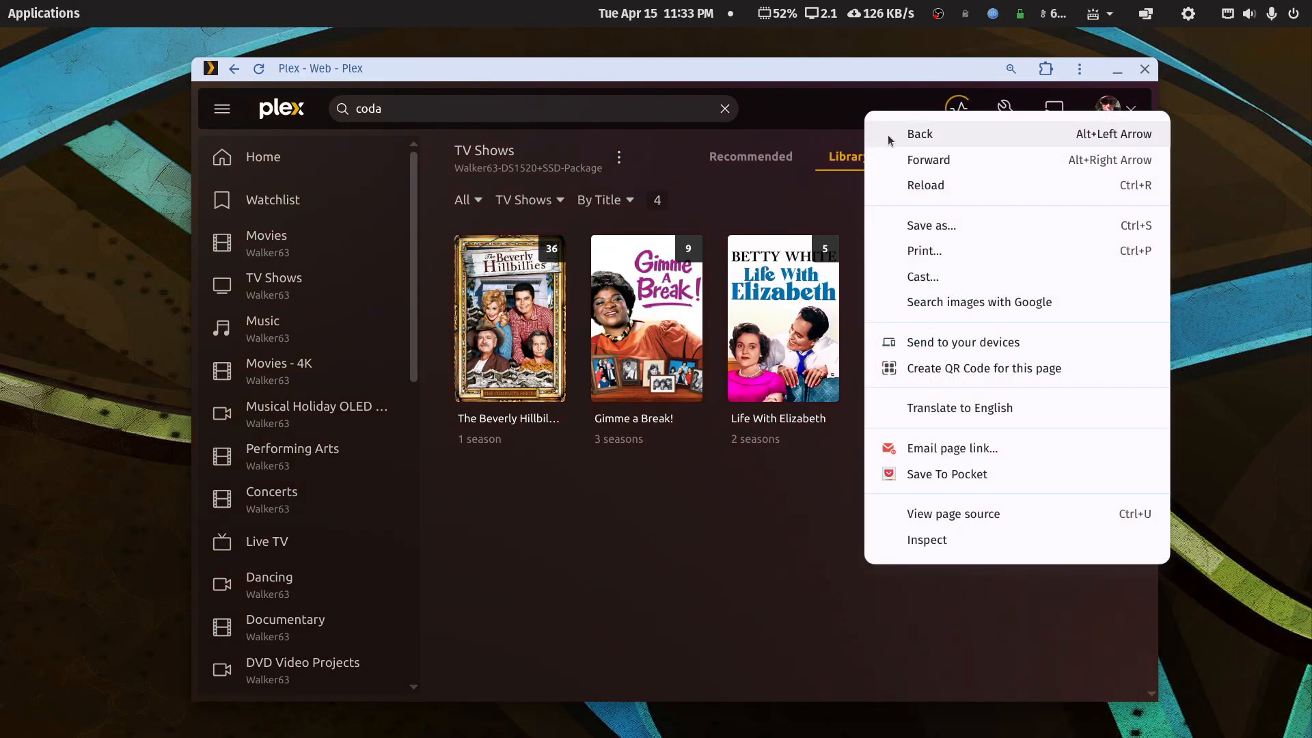
pyautogui.click(887, 134)
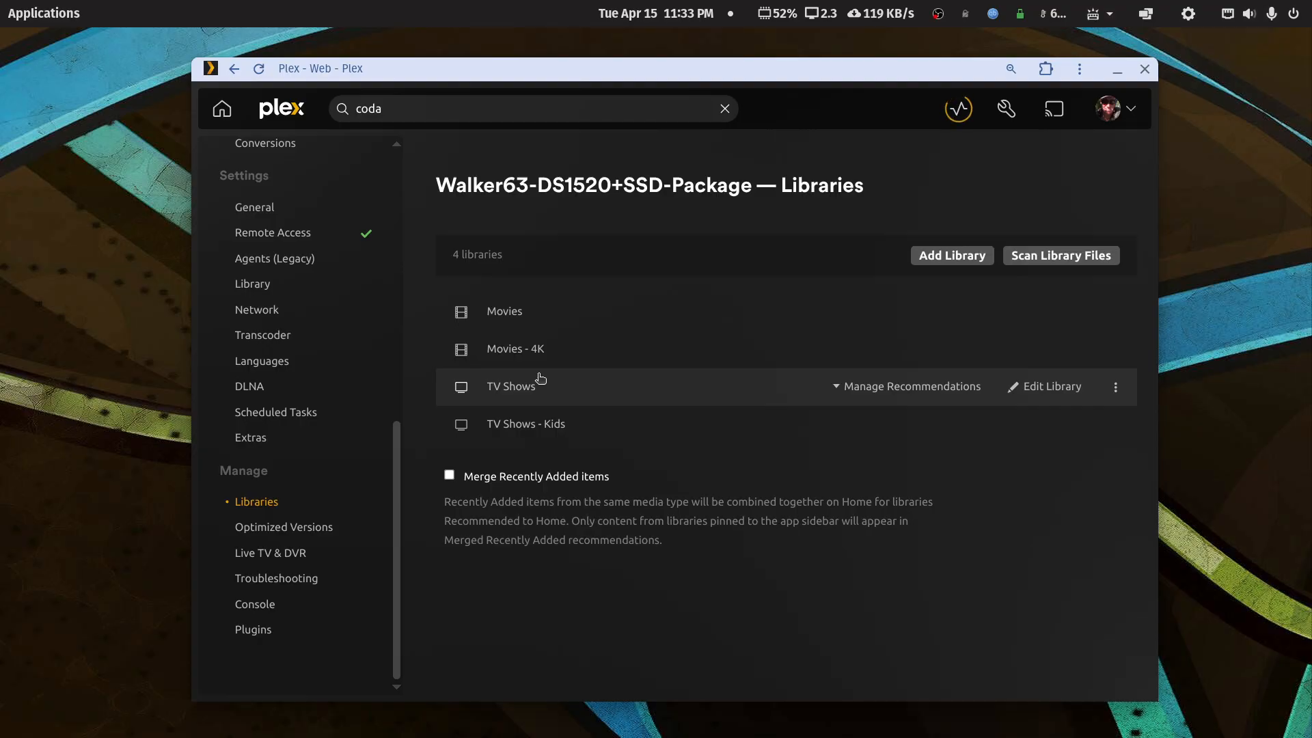
# - Add a TV Shows library and append '- TMDB Test' to its name
pyautogui.click(951, 255)
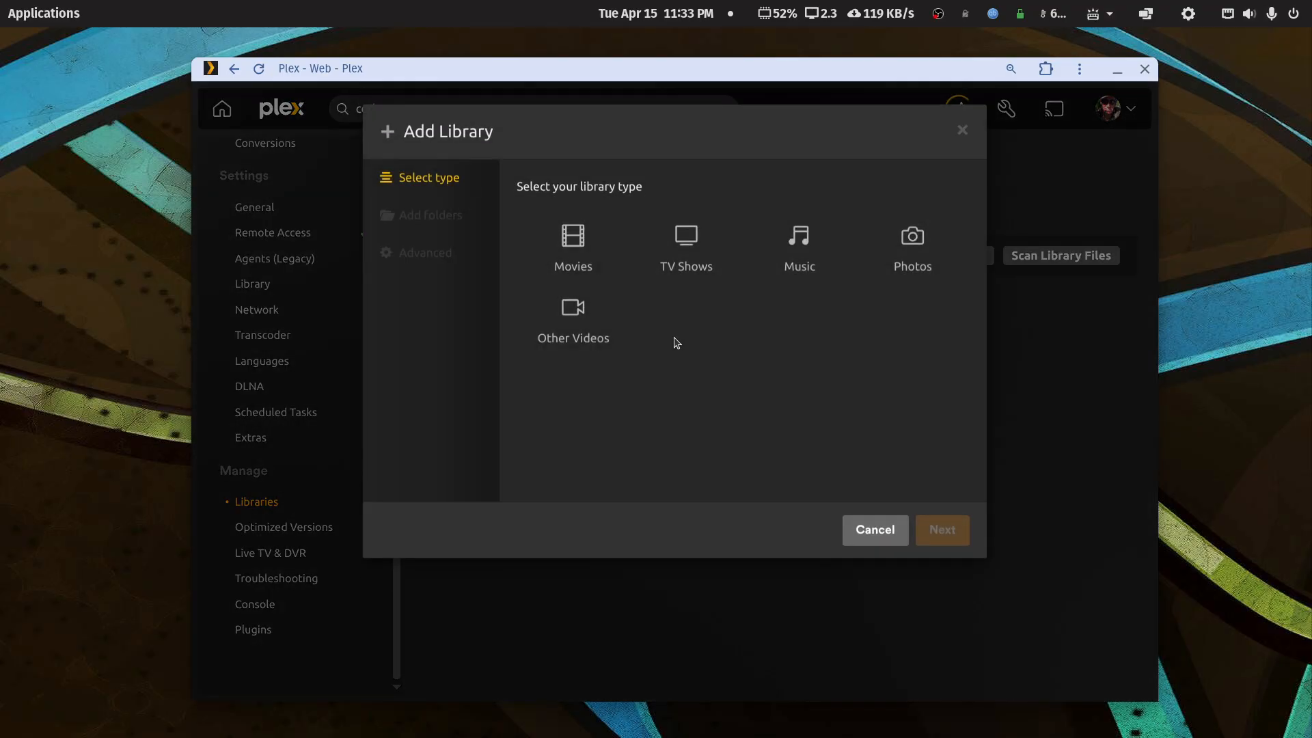
pyautogui.click(643, 286)
pyautogui.click(637, 439)
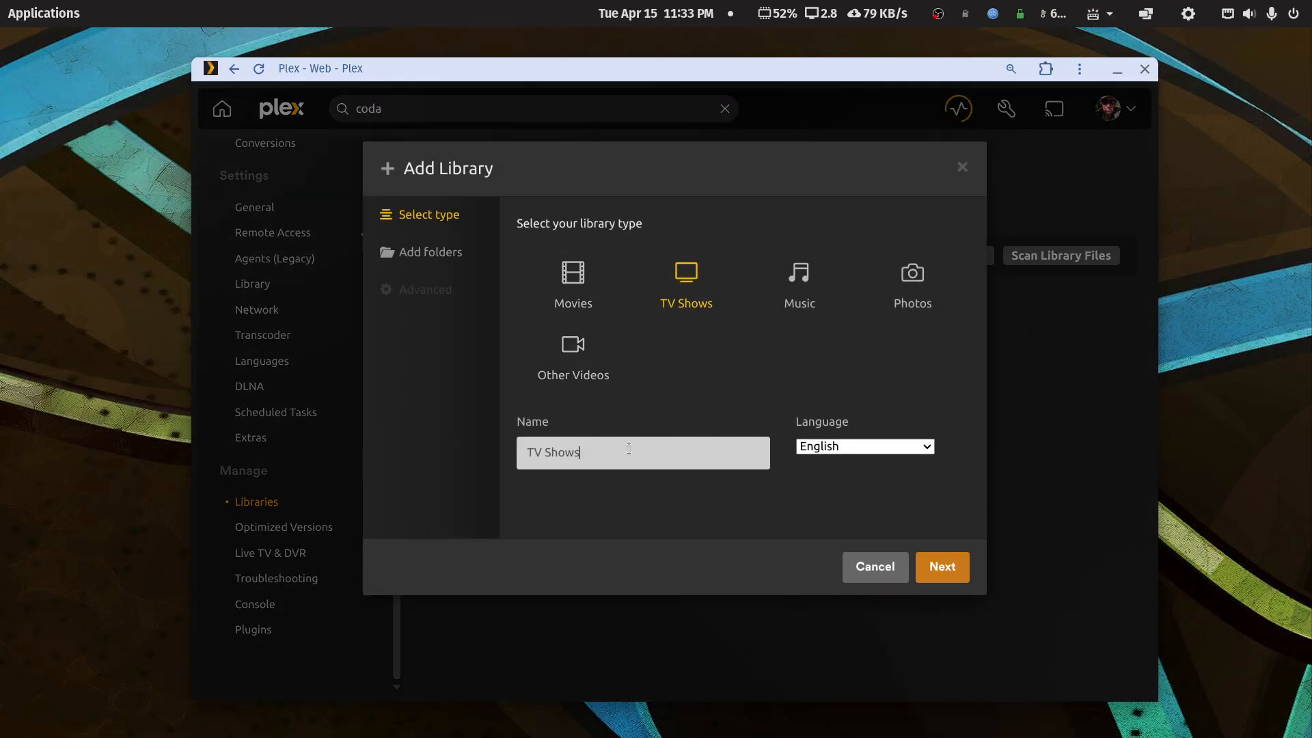
pyautogui.write('- TMDB')
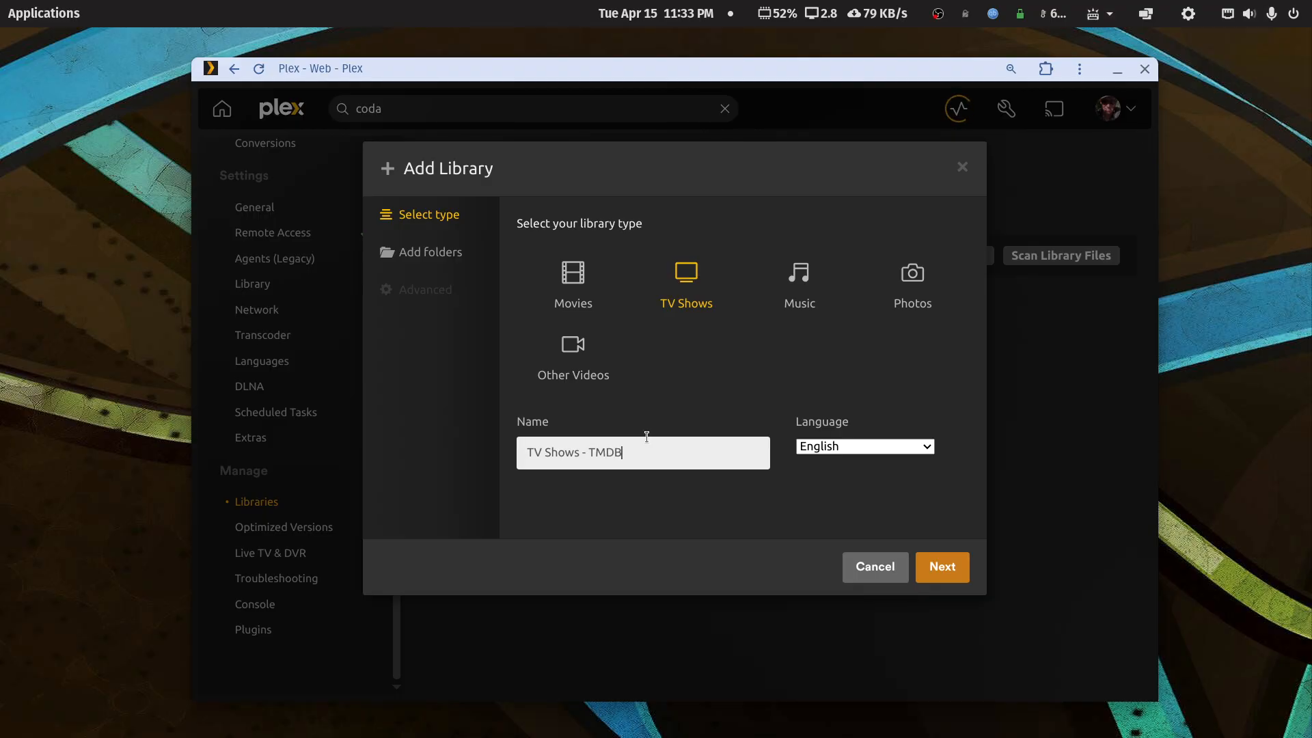
pyautogui.write(' Test')
# - Continue to the media folder browser and enter volume1
pyautogui.click(943, 565)
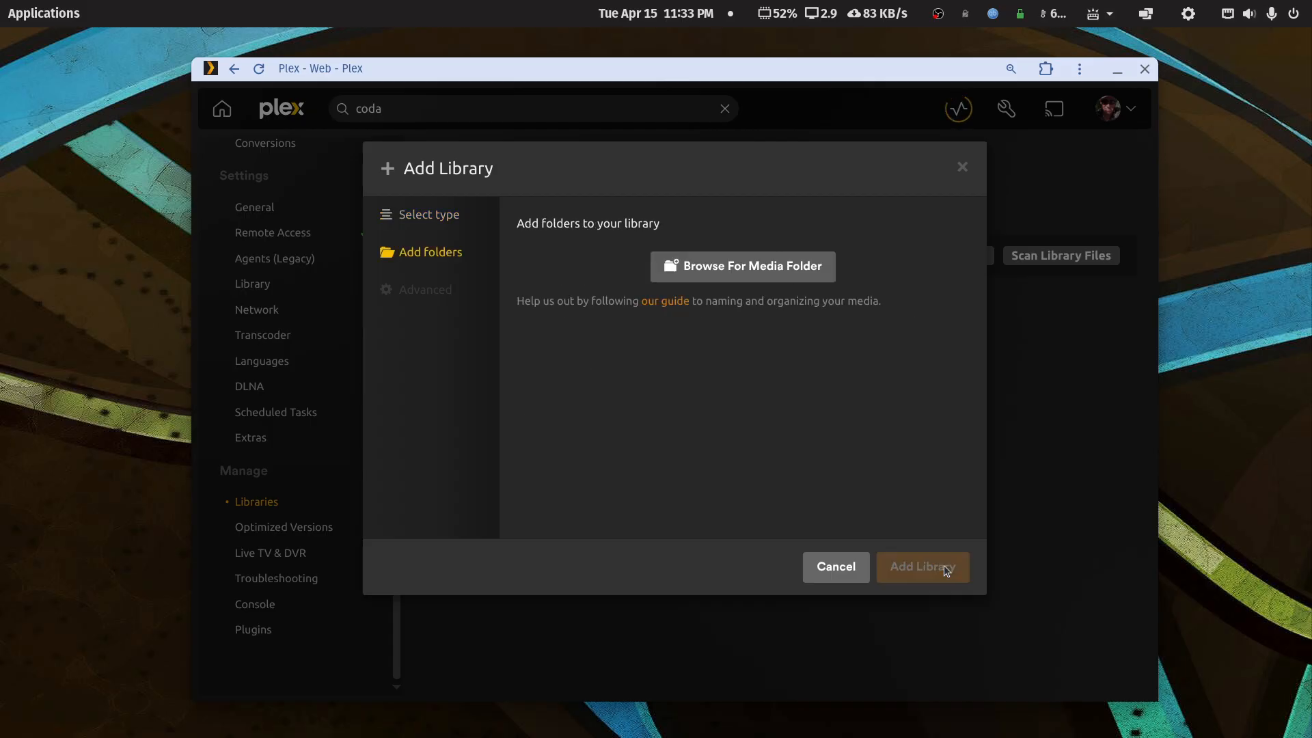
pyautogui.click(784, 267)
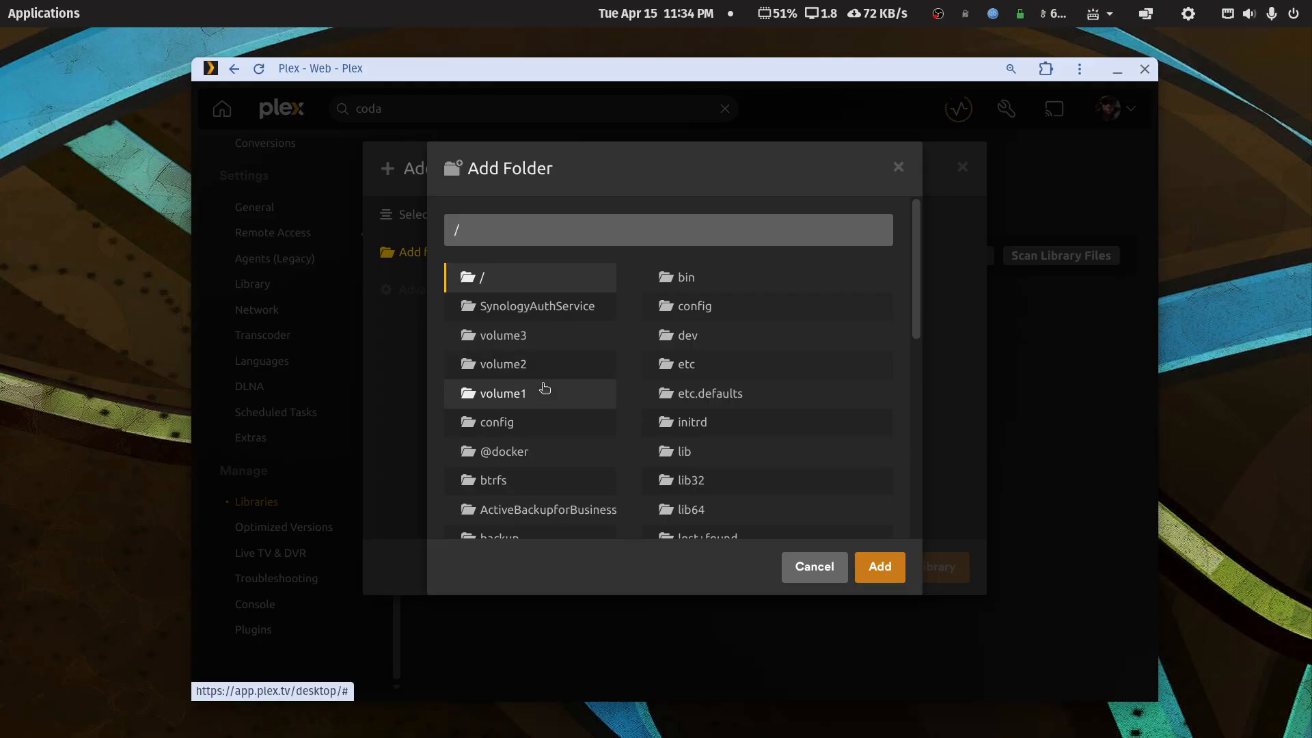
pyautogui.click(522, 394)
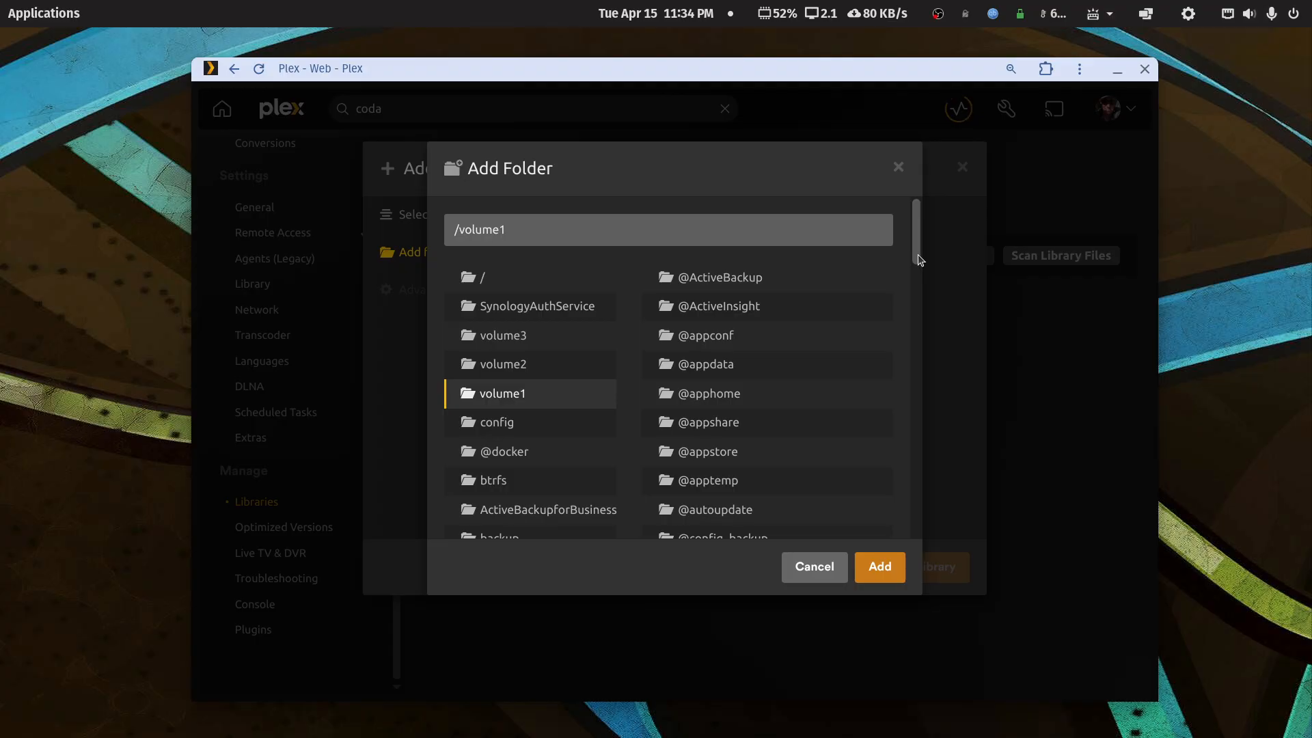
pyautogui.scroll(-1, 918, 260)
pyautogui.moveTo(918, 260); pyautogui.dragTo(911, 286)
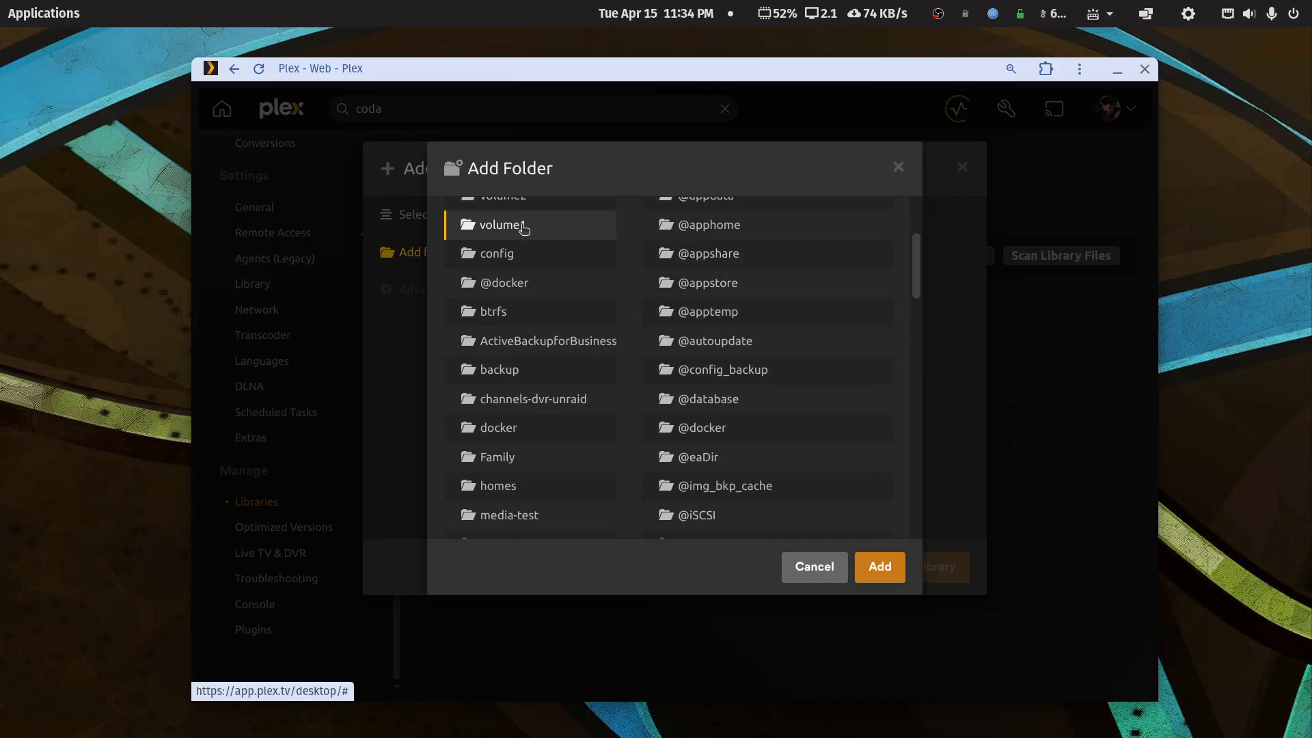
pyautogui.scroll(-9, 826, 378)
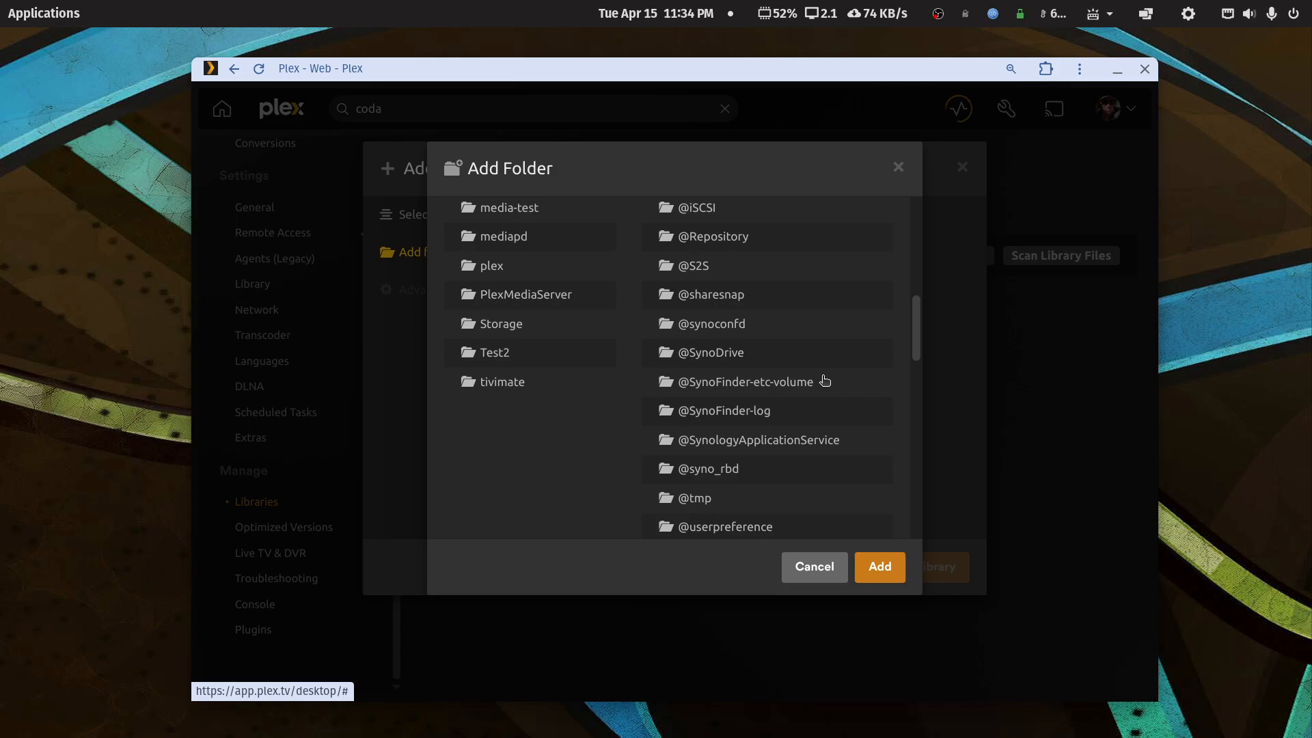
pyautogui.scroll(-3, 825, 381)
pyautogui.scroll(3, 696, 318)
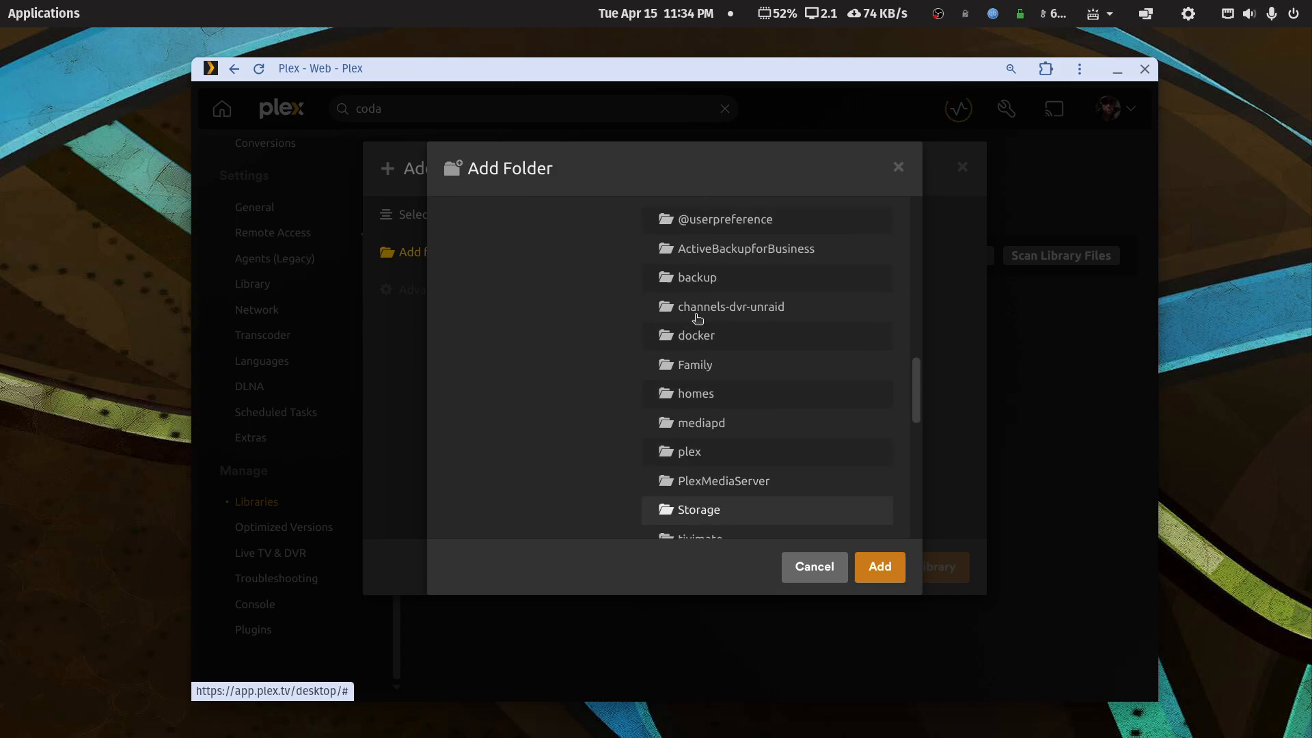
# - Navigate to mediapd/tv-libraries/tv-tmdb and add it as the library folder
pyautogui.doubleClick(686, 427)
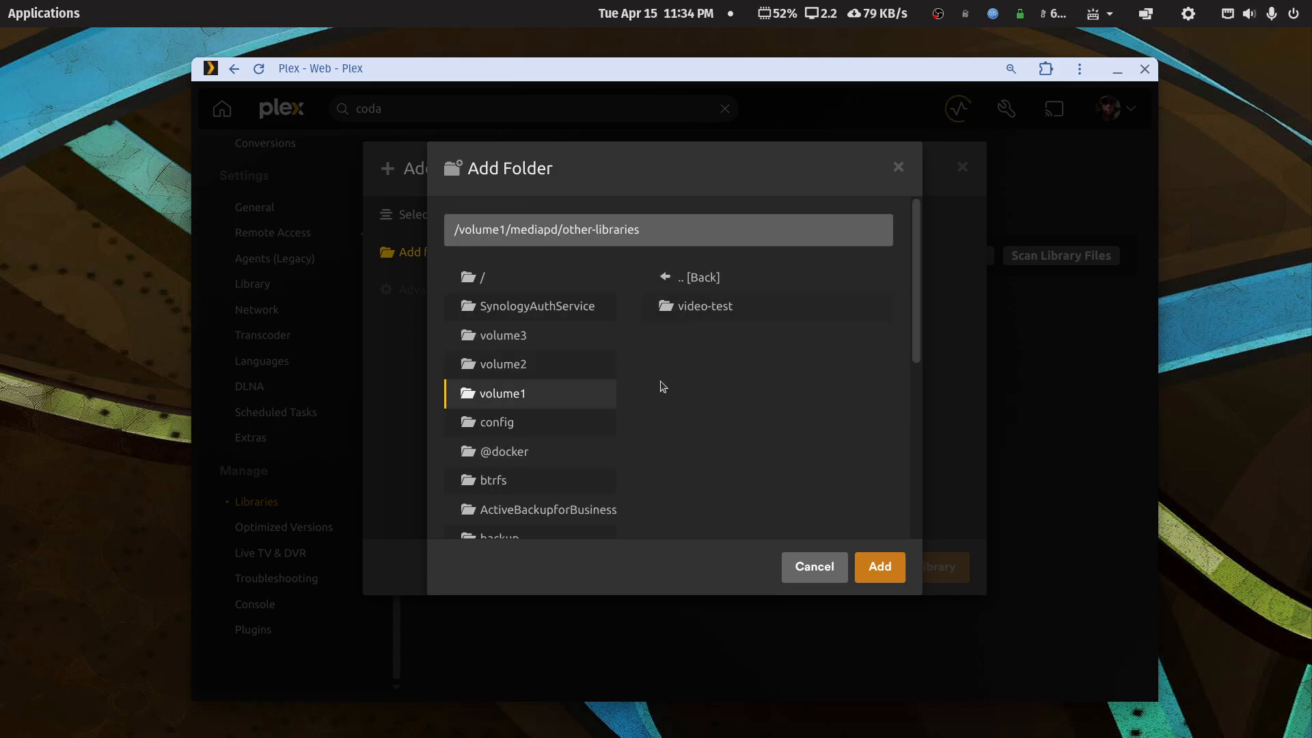
pyautogui.click(680, 280)
pyautogui.scroll(-3, 767, 424)
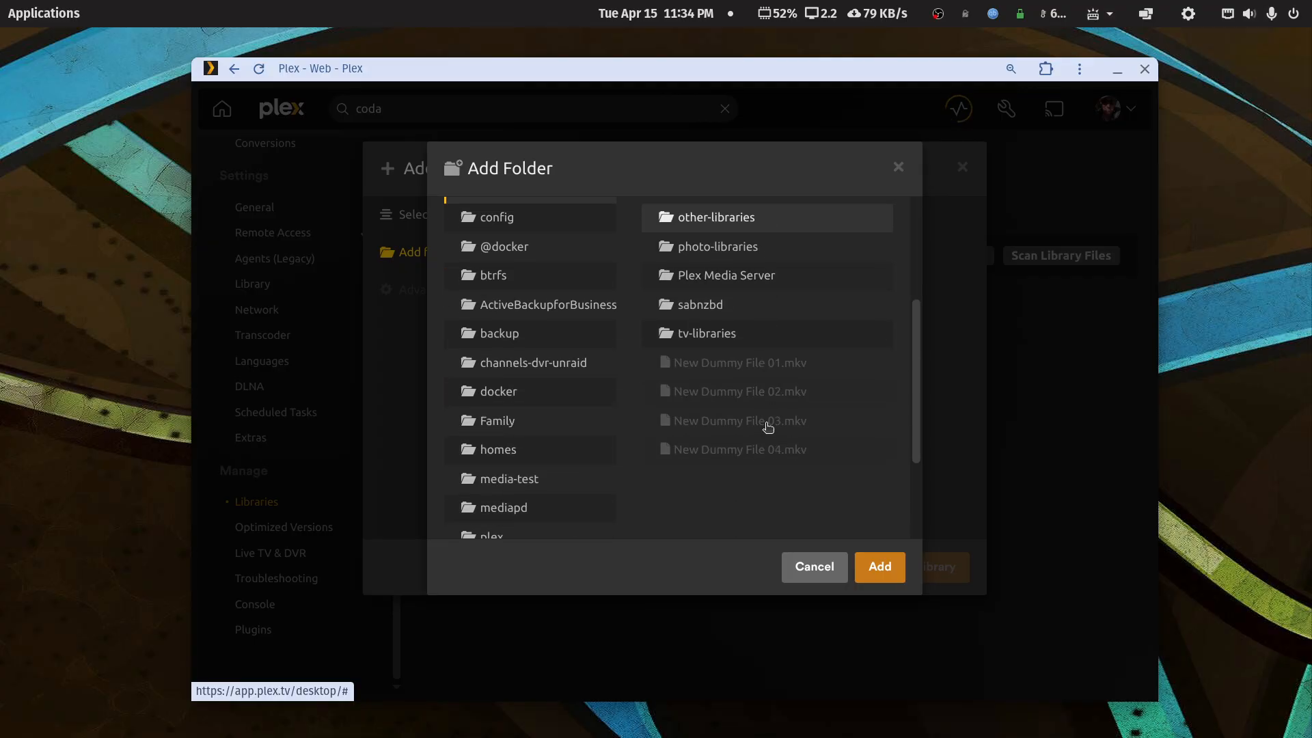
pyautogui.doubleClick(702, 335)
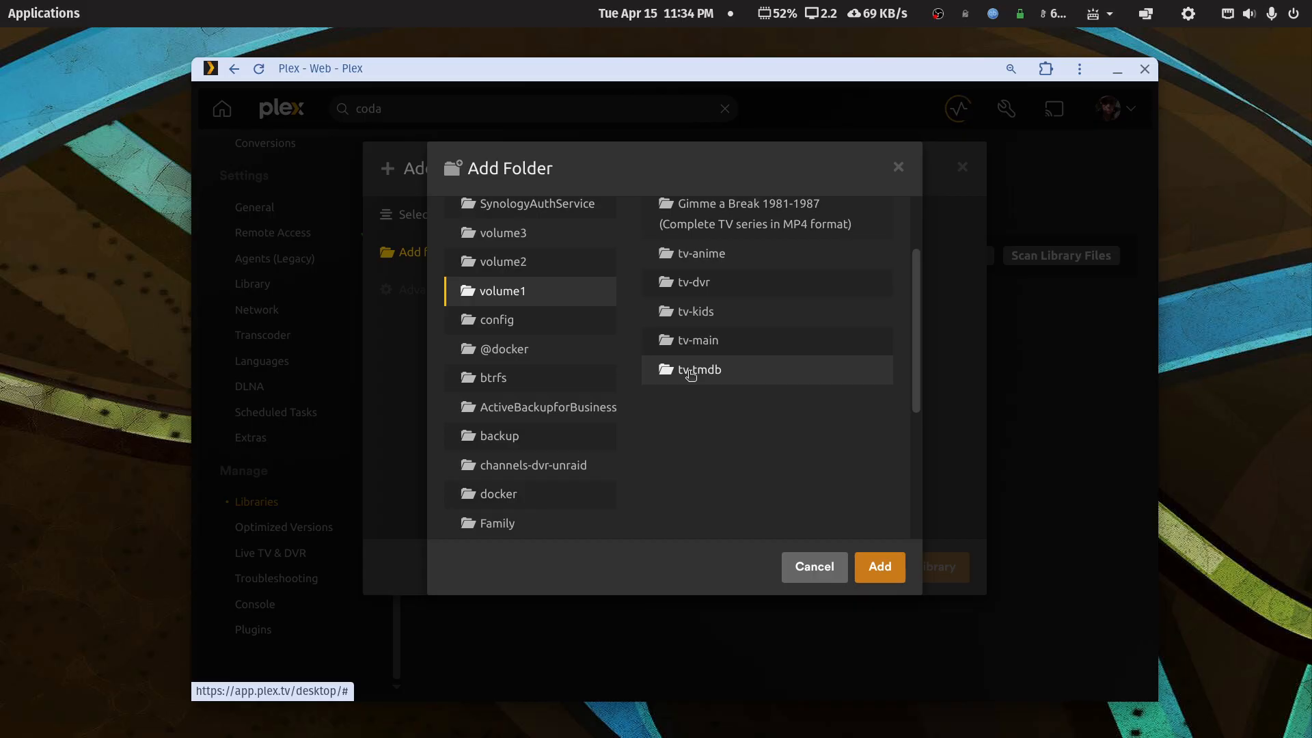
pyautogui.click(700, 374)
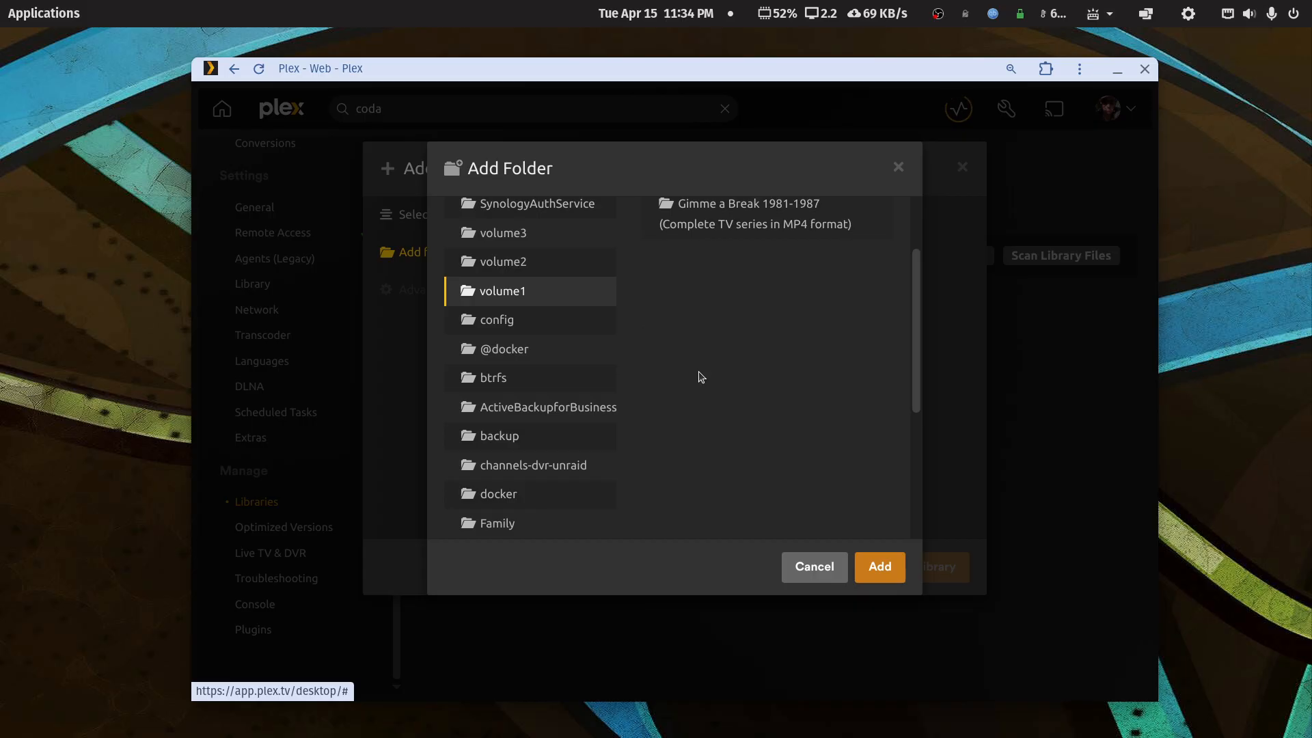
pyautogui.click(866, 568)
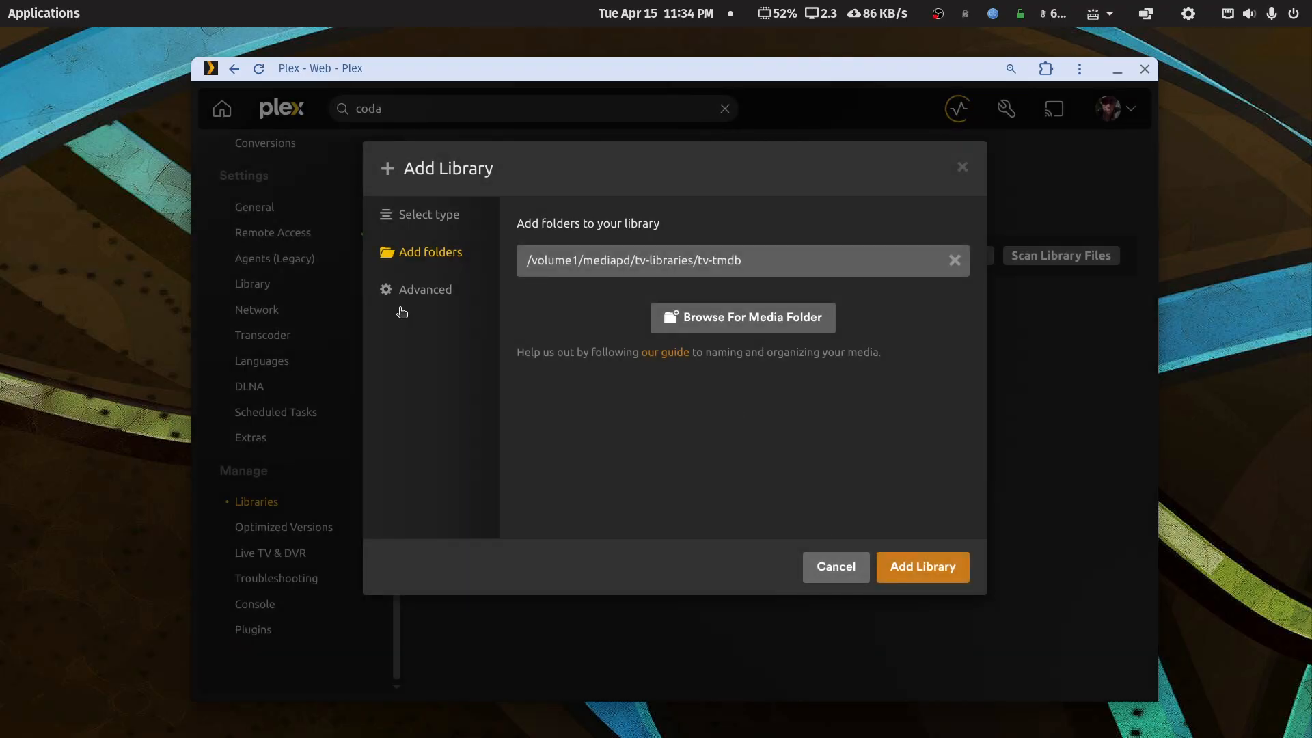
# - Review the Advanced settings and create the TV Shows - TMDB Test library
pyautogui.click(413, 289)
pyautogui.scroll(-1, 684, 496)
pyautogui.scroll(-3, 684, 496)
pyautogui.click(948, 578)
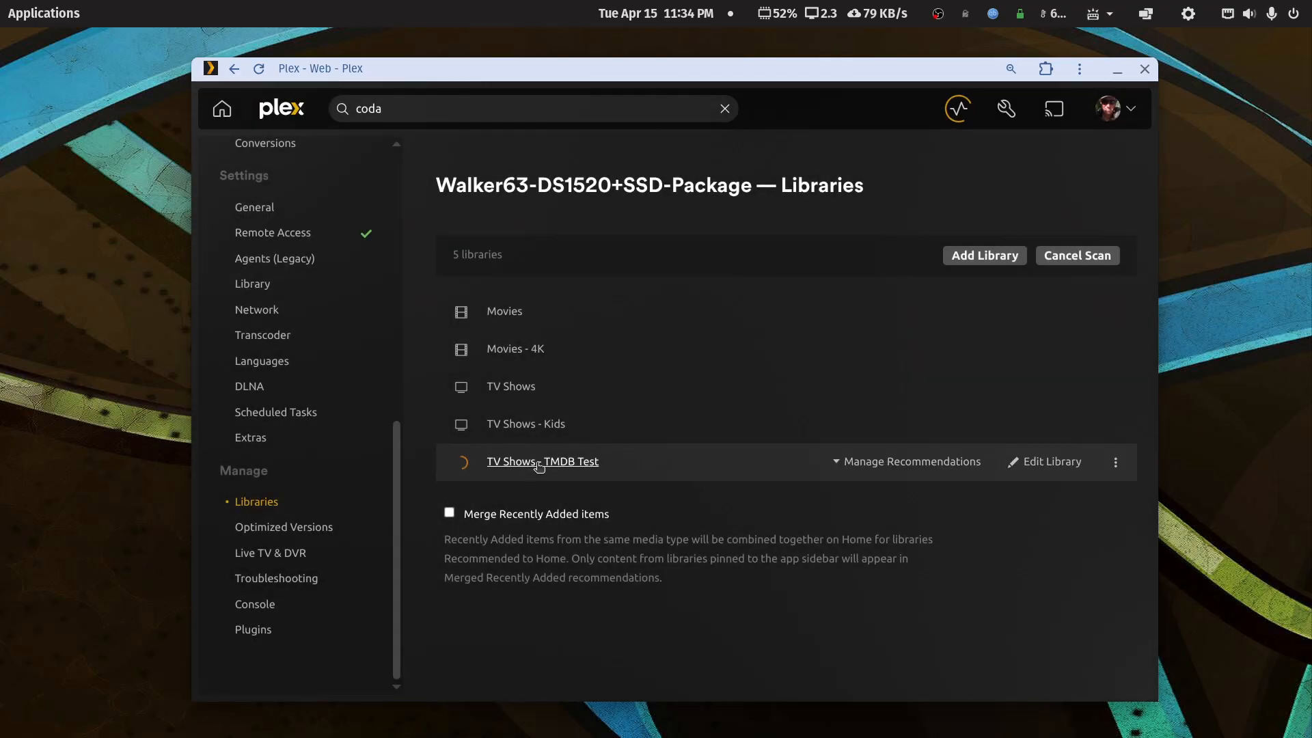
# - Browse the new library's Gimme a Break! show and its Season 5 episodes
pyautogui.click(539, 461)
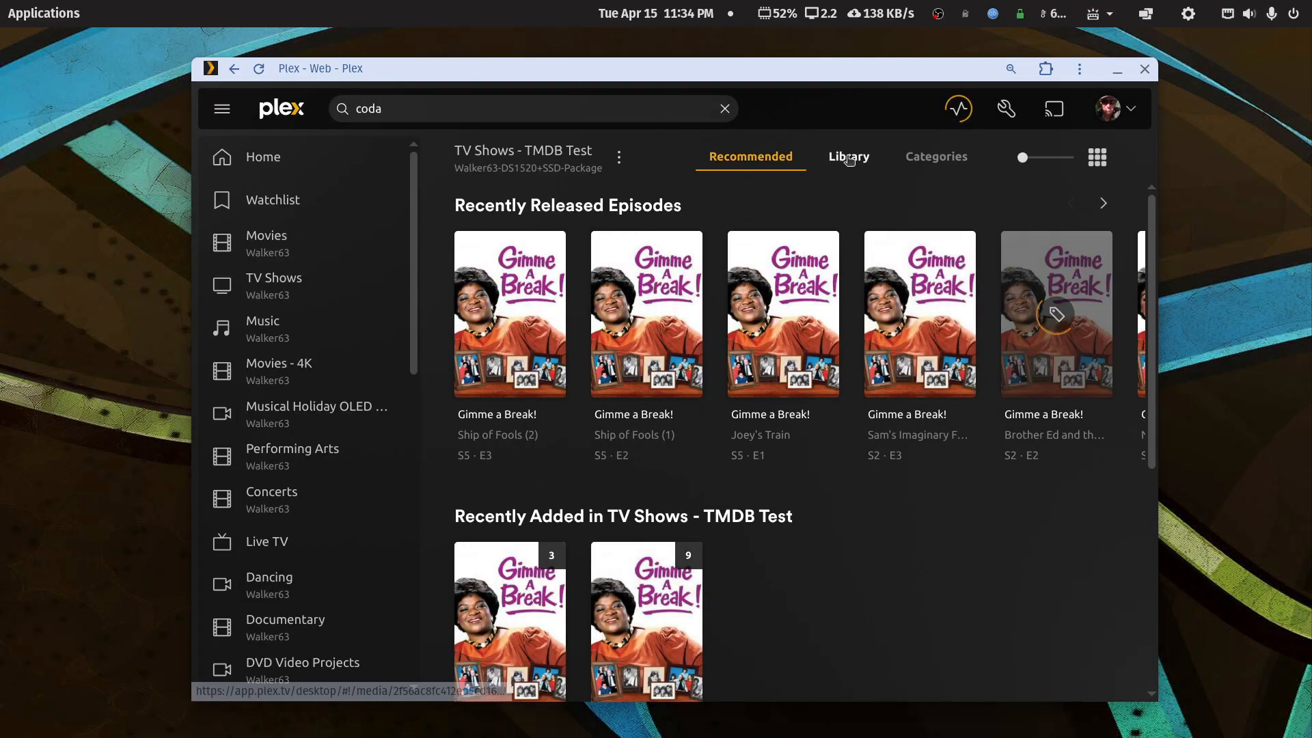
pyautogui.click(849, 159)
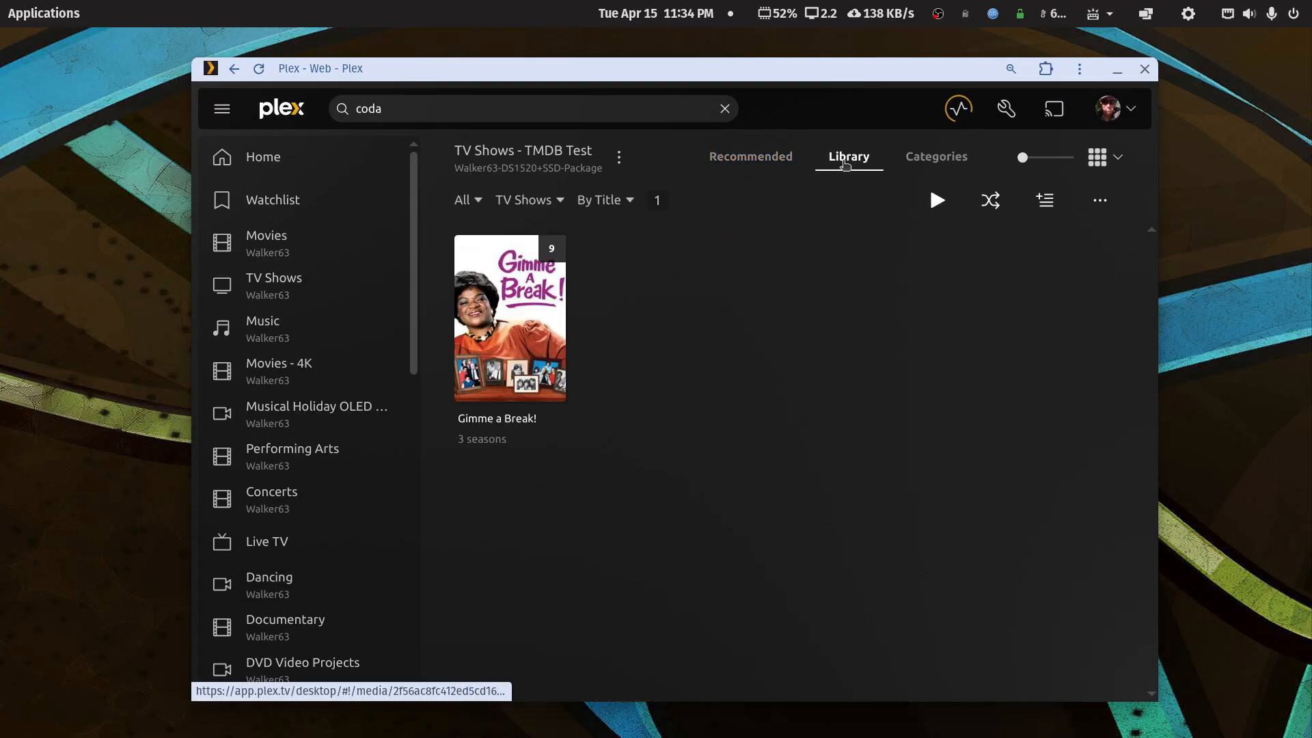
pyautogui.click(562, 326)
pyautogui.scroll(-4, 783, 511)
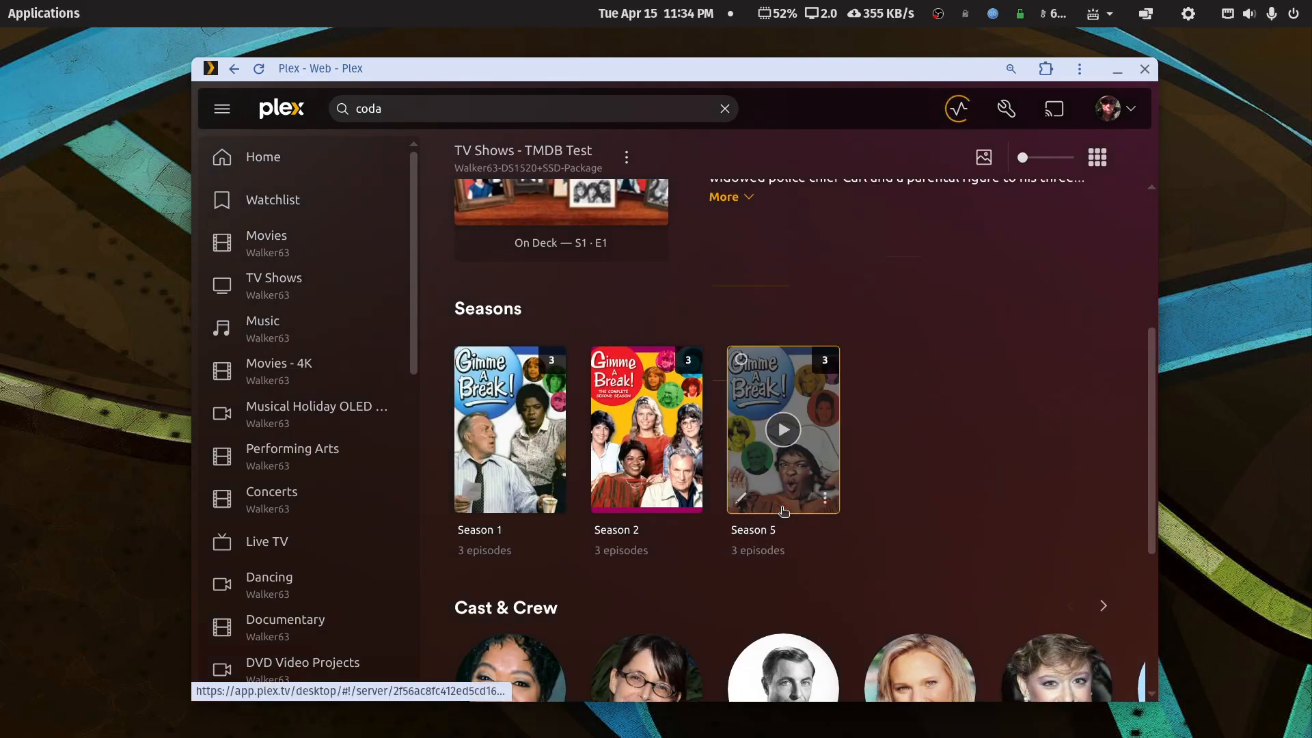
pyautogui.click(827, 473)
pyautogui.scroll(-8, 846, 493)
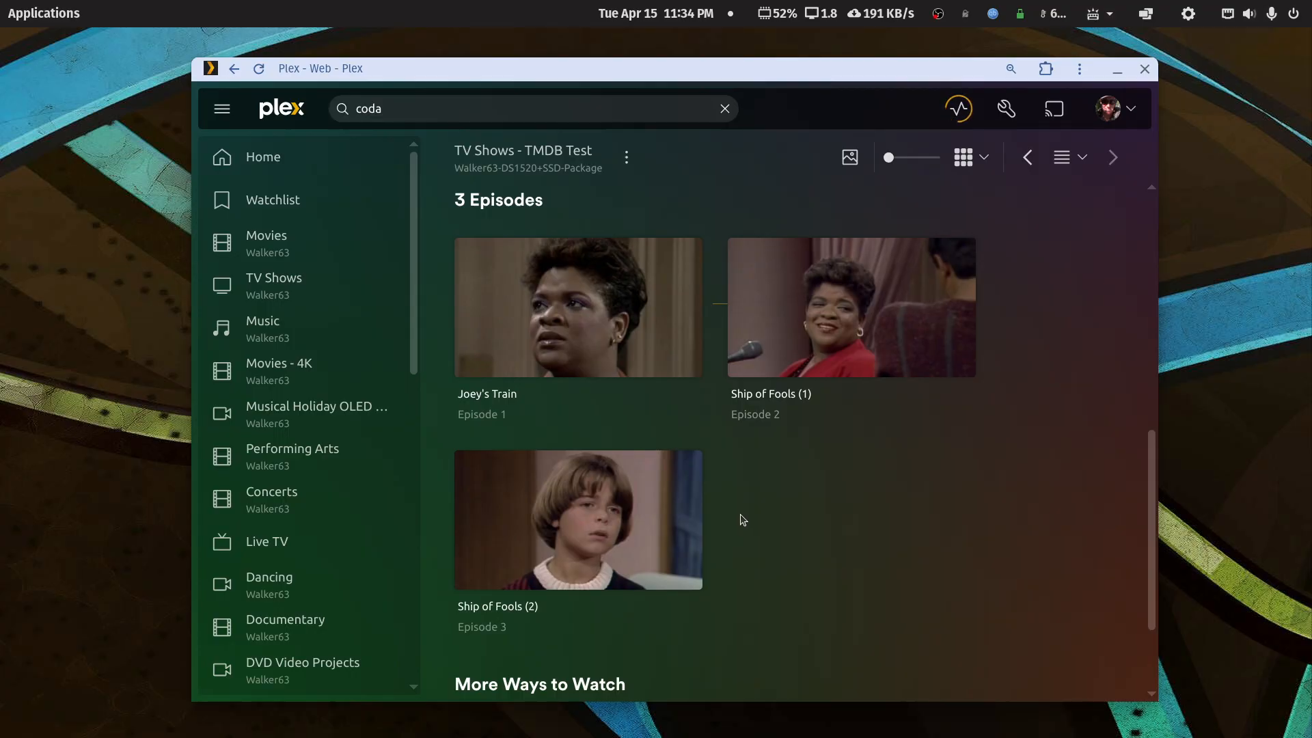
pyautogui.scroll(8, 743, 519)
# - Go back through the show and library pages to the Libraries settings list
pyautogui.rightClick(744, 191)
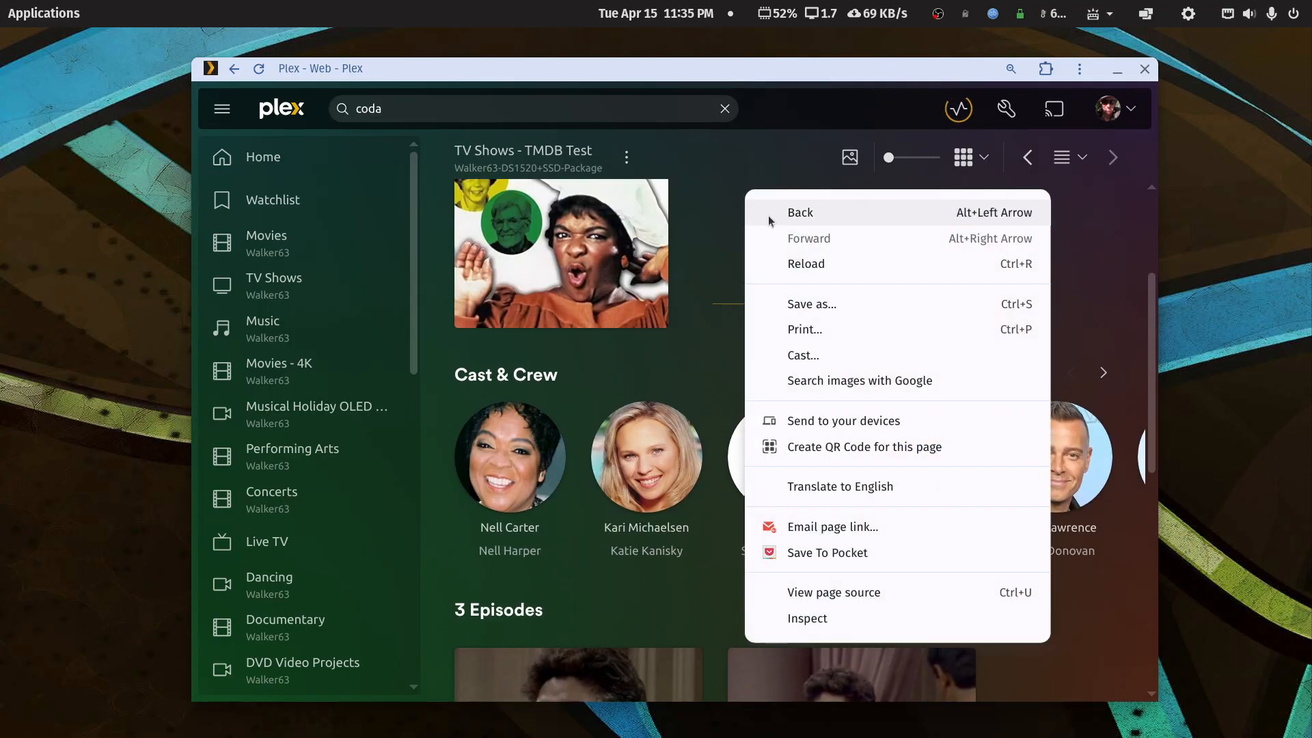
pyautogui.click(781, 214)
pyautogui.rightClick(756, 261)
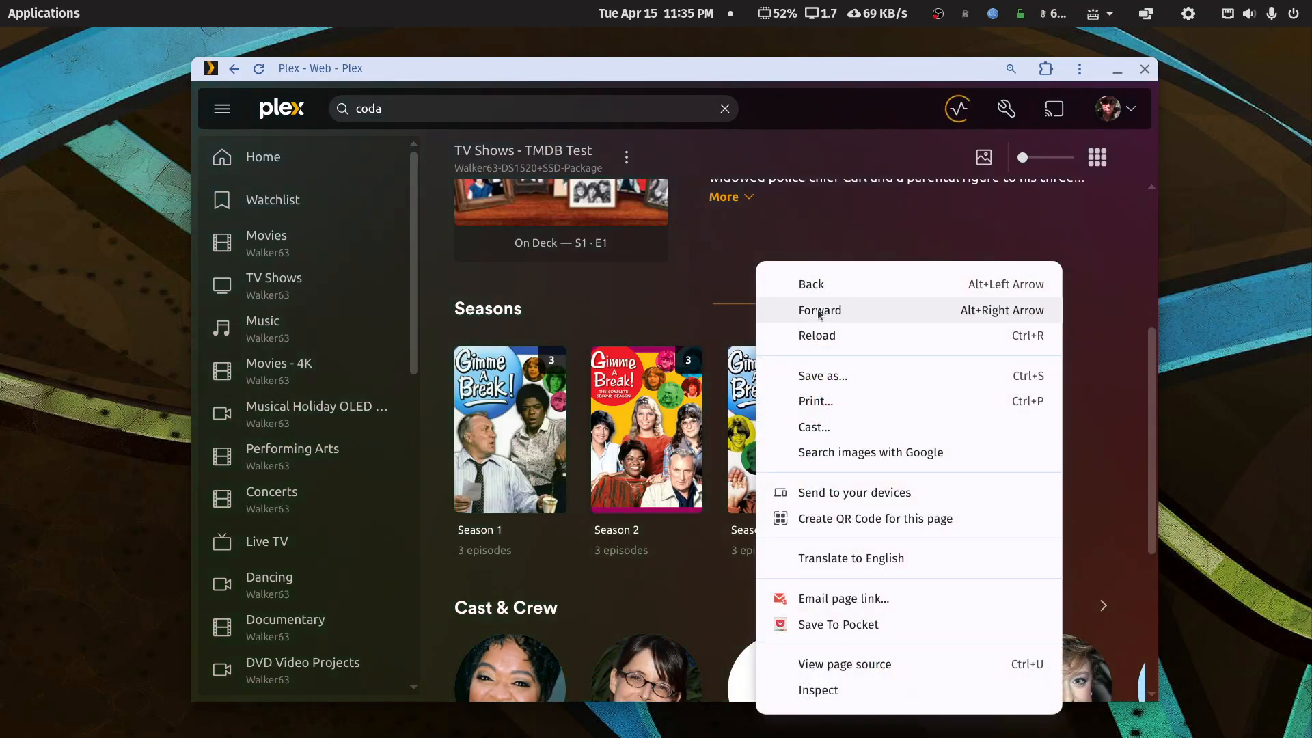
pyautogui.click(793, 285)
pyautogui.rightClick(785, 327)
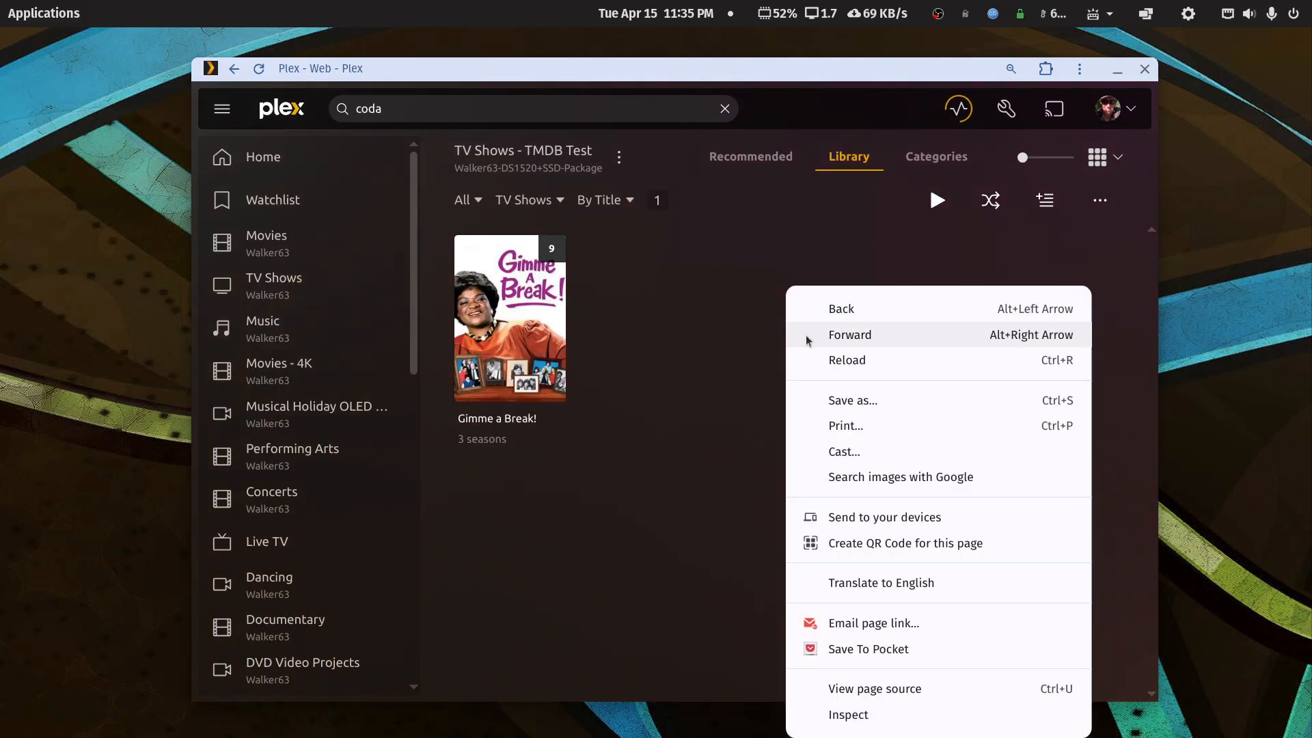
pyautogui.click(817, 307)
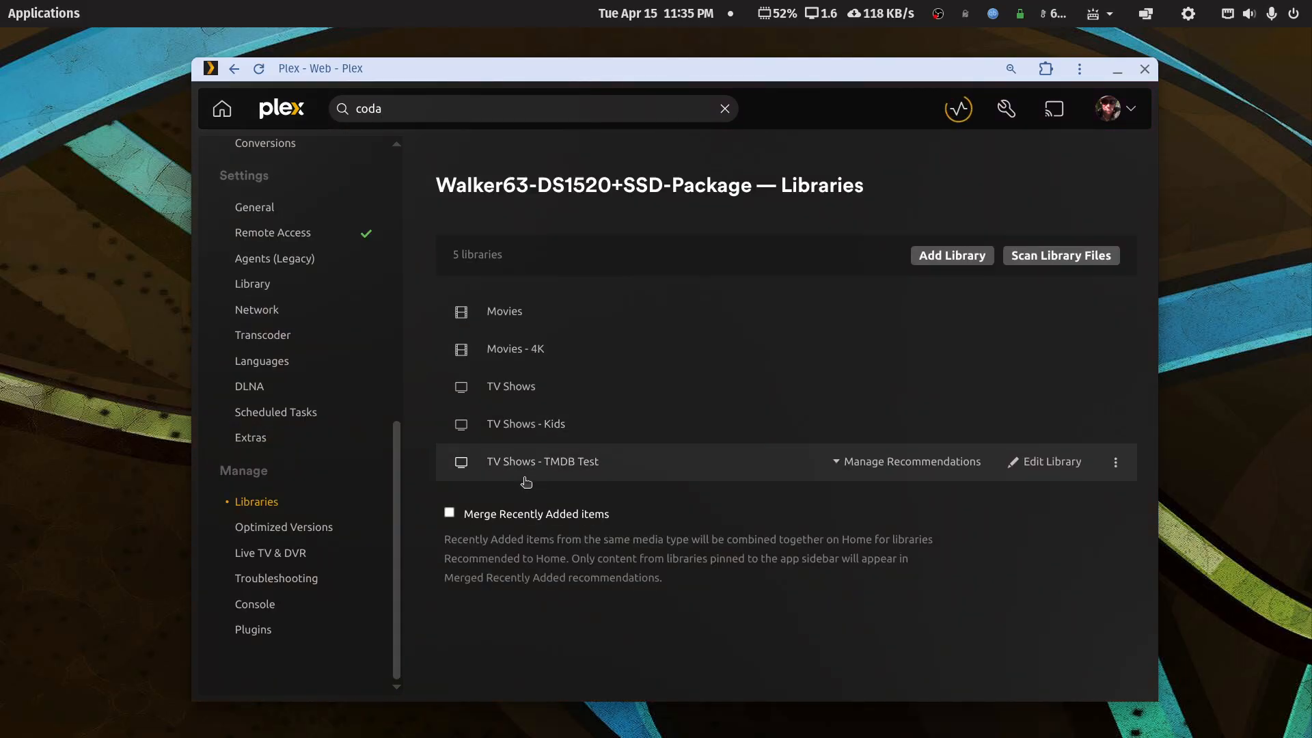
# - Check Gimme a Break! Season 5 episodes in the TV Shows library, then minimize Plex
pyautogui.click(504, 396)
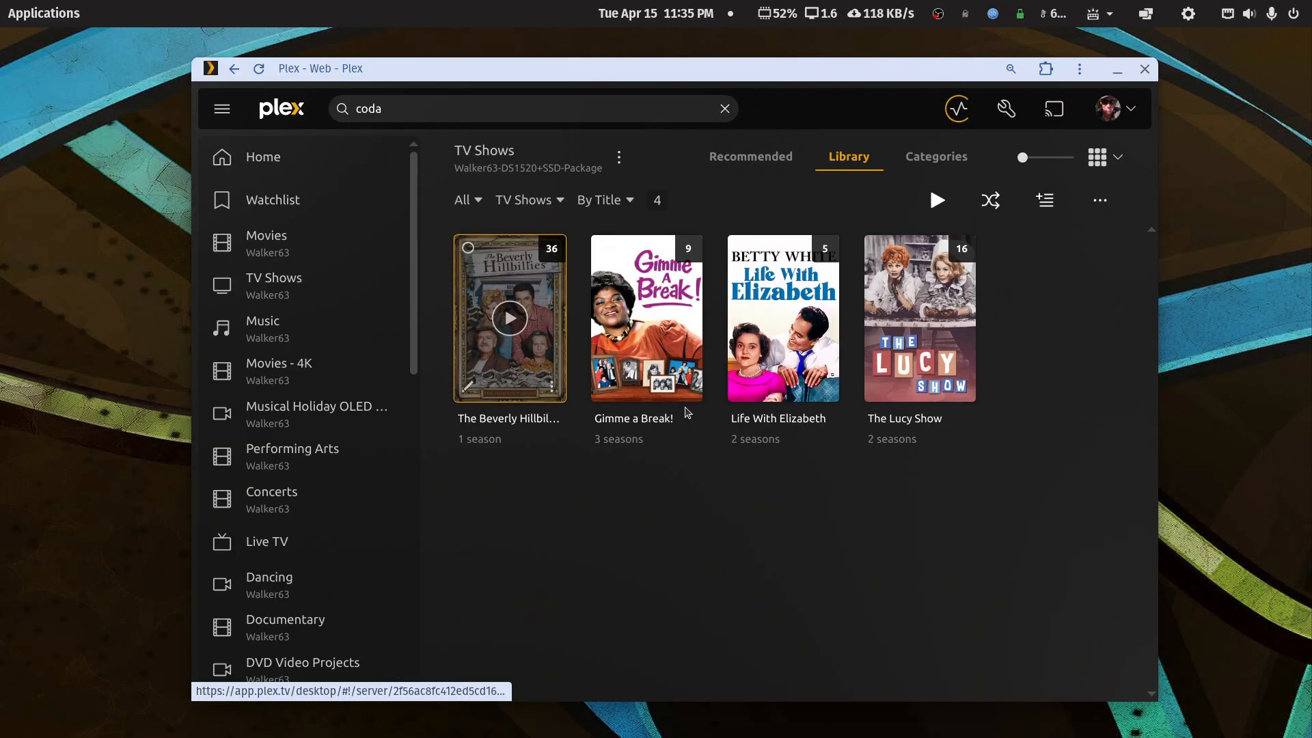
pyautogui.click(657, 369)
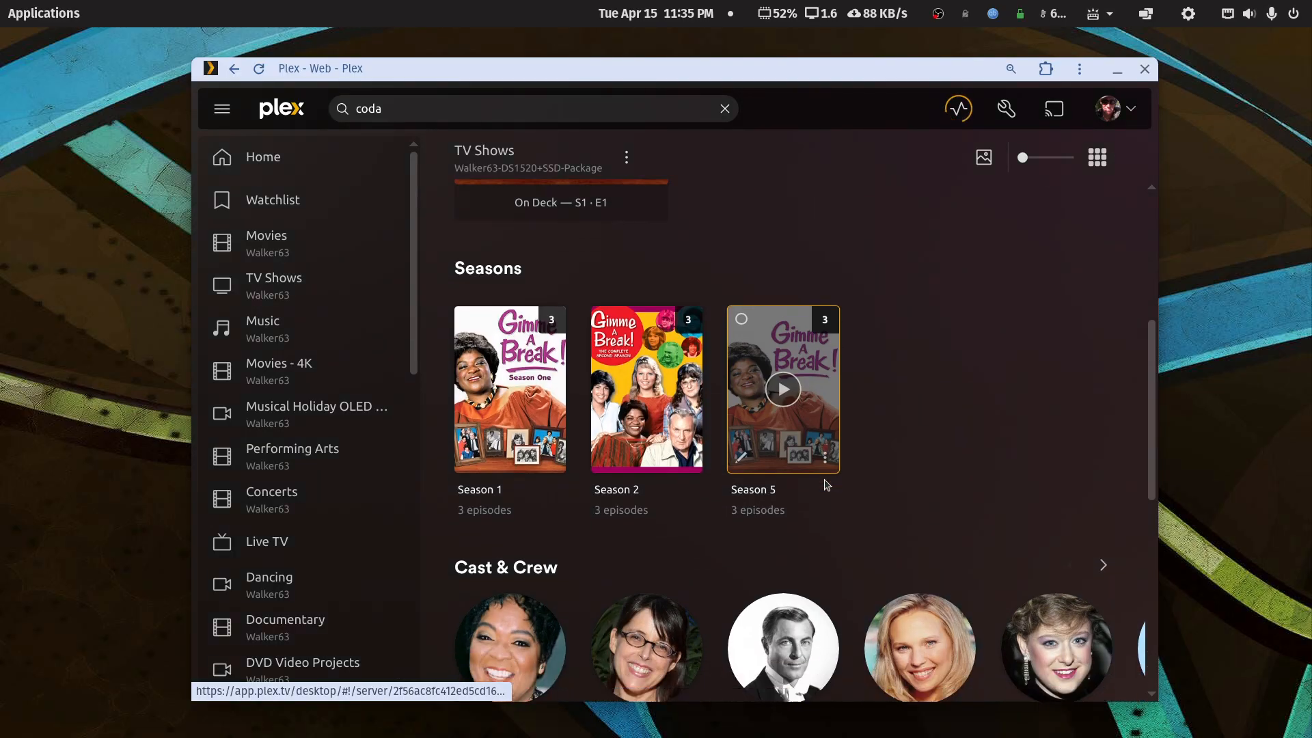
pyautogui.click(812, 482)
pyautogui.scroll(-2, 798, 489)
pyautogui.scroll(1, 798, 489)
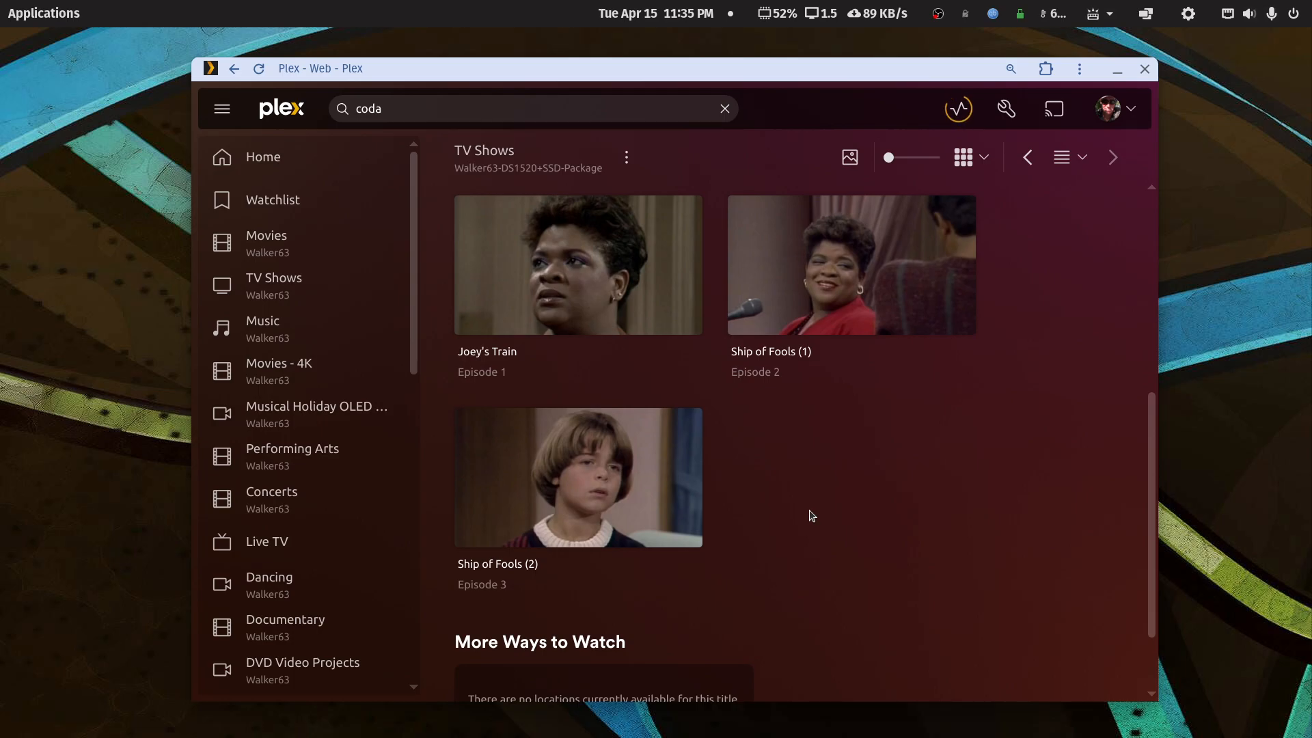
pyautogui.click(235, 68)
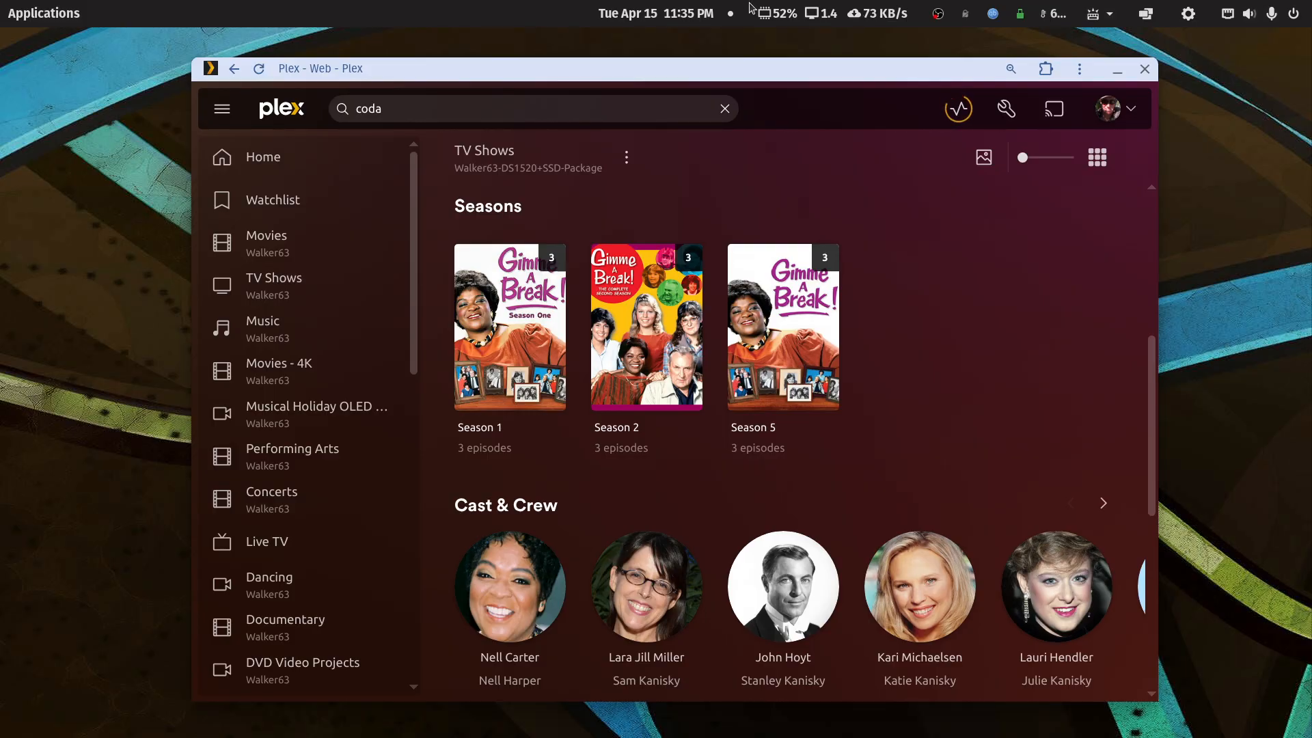
pyautogui.click(1118, 71)
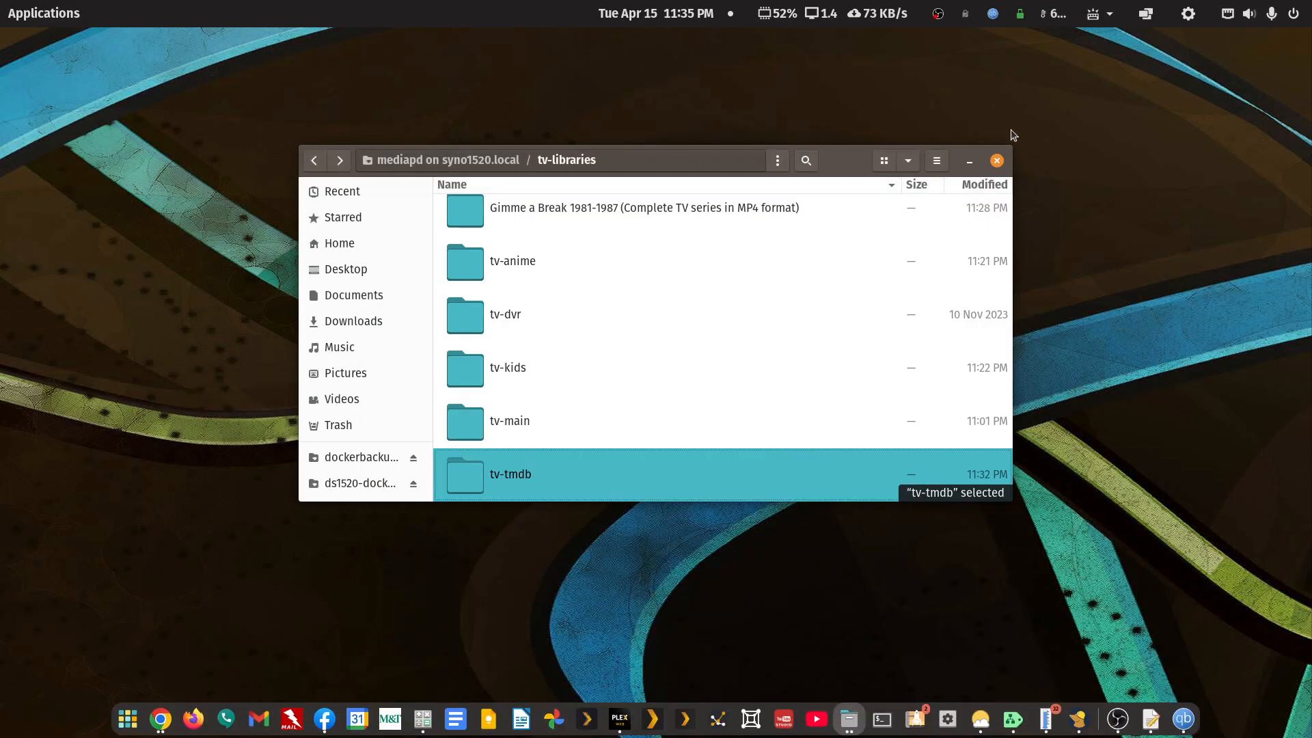
# - Open the Gimme a Break folder inside tv-tmdb with FileBot through Open With Other Application
pyautogui.doubleClick(518, 478)
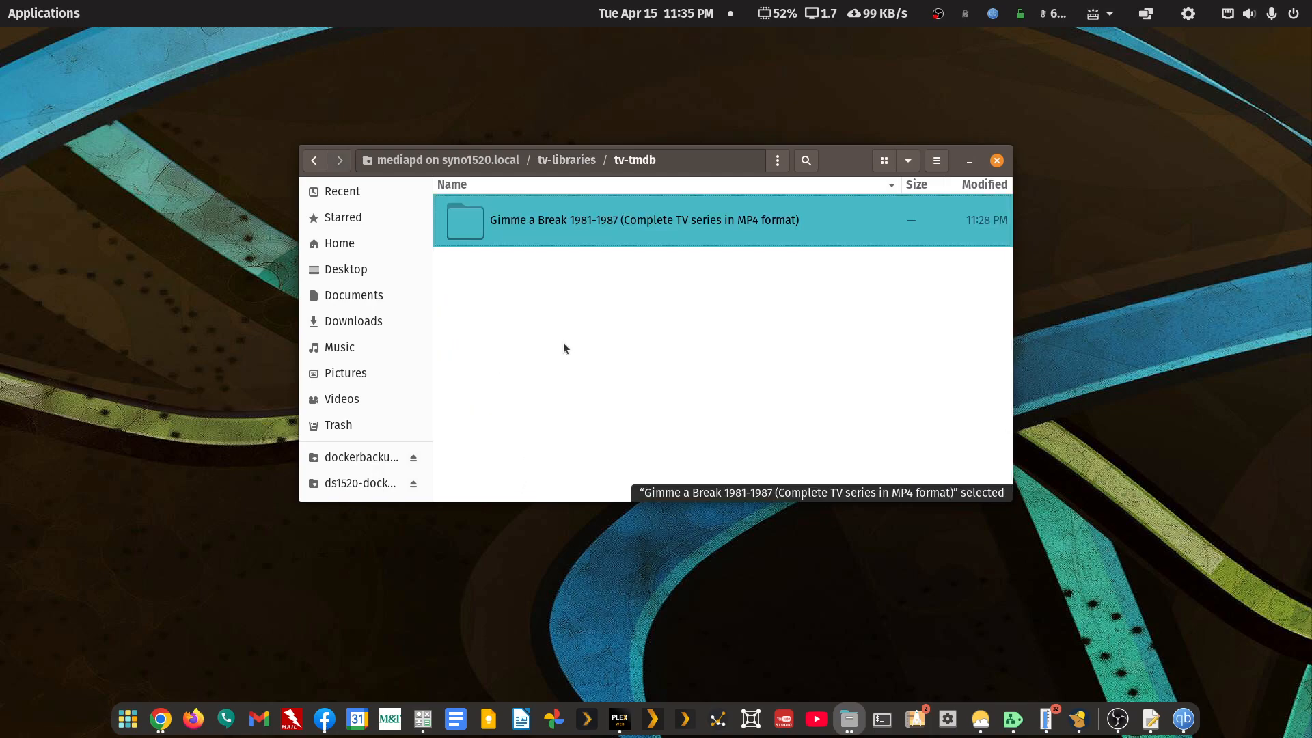
pyautogui.rightClick(590, 220)
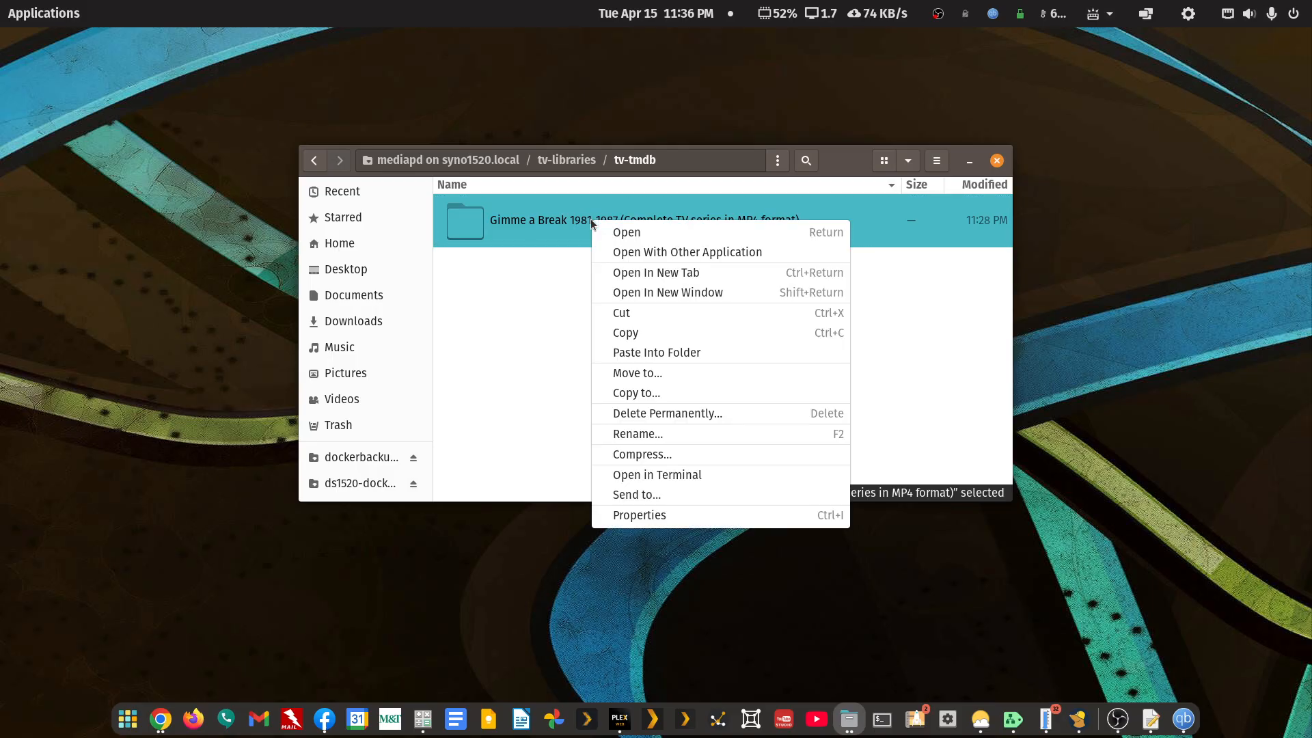
pyautogui.click(621, 252)
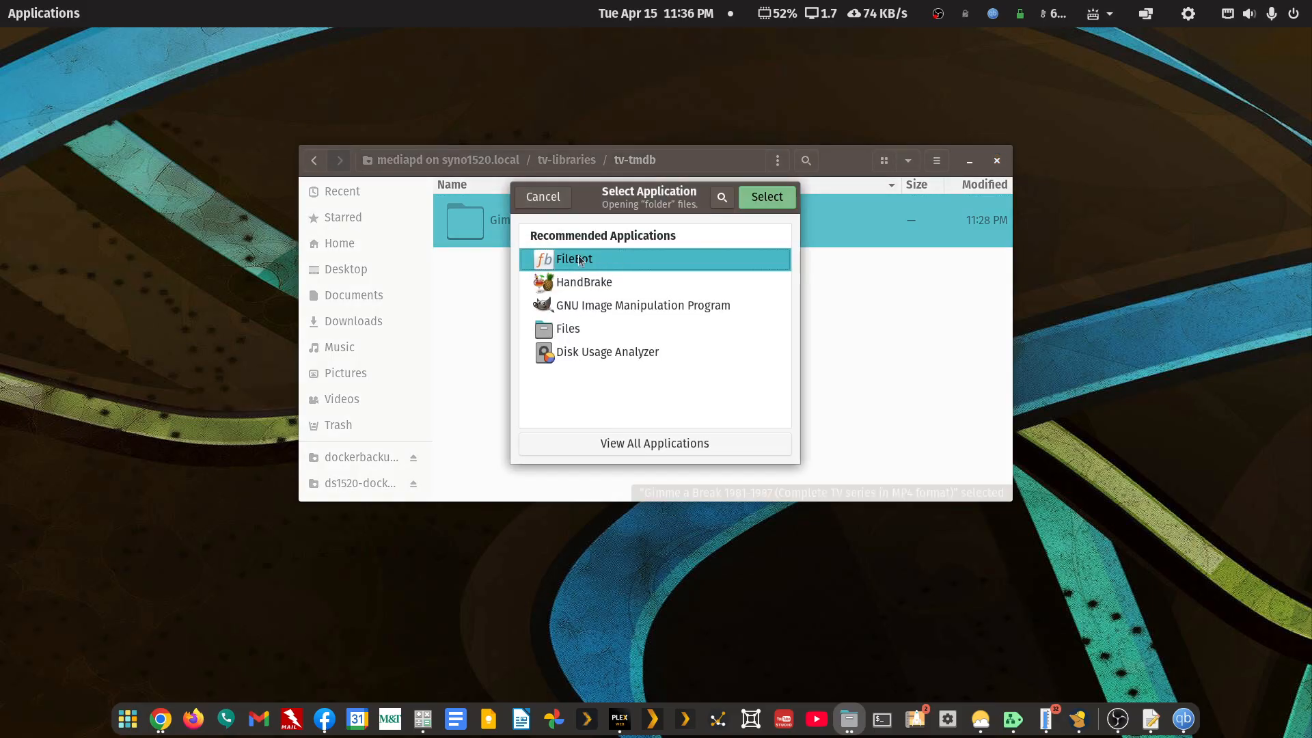
pyautogui.click(763, 198)
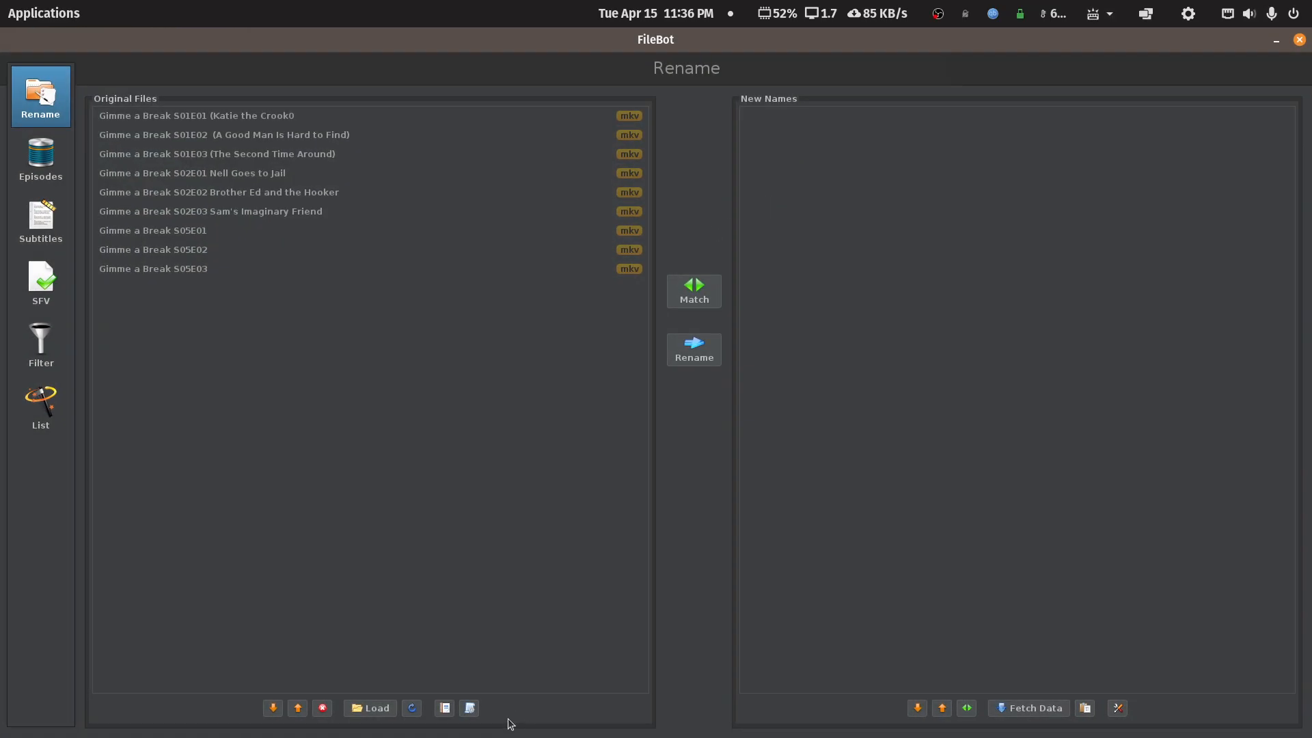
# - Look through FileBot's list of rename presets without choosing one
pyautogui.click(470, 707)
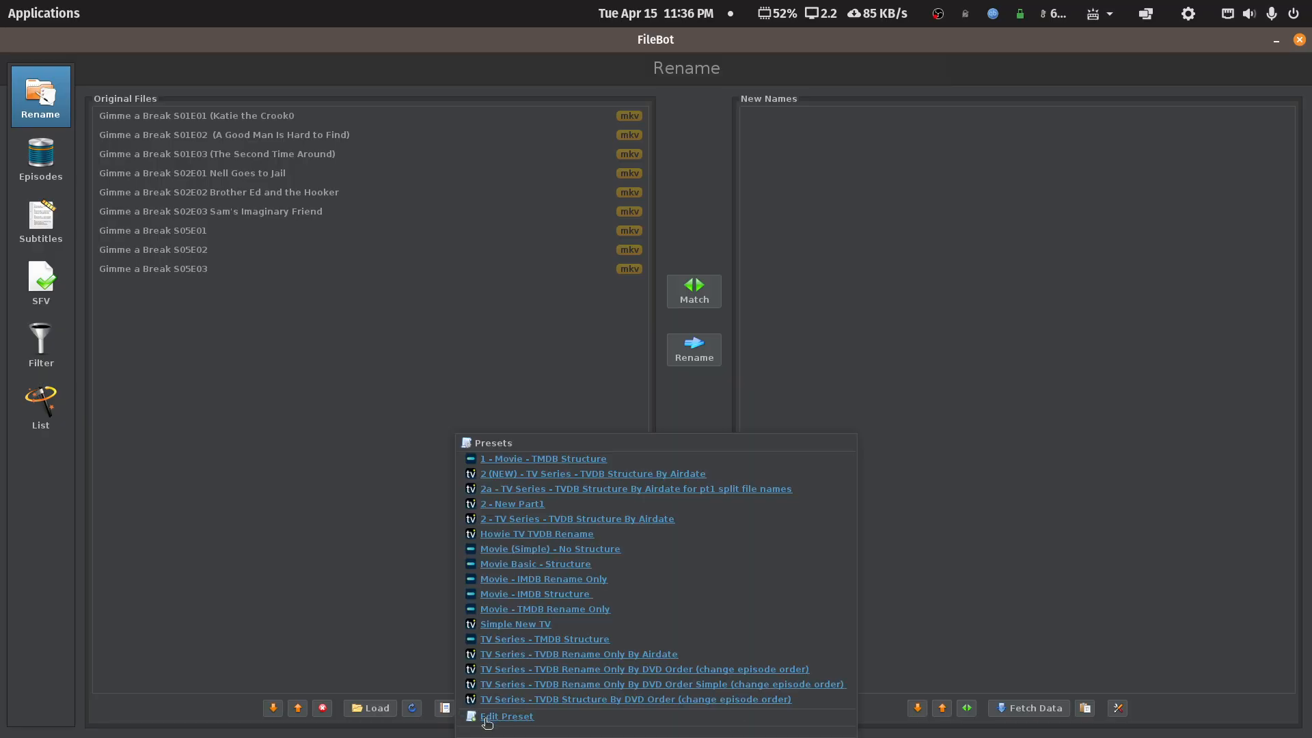
pyautogui.click(384, 582)
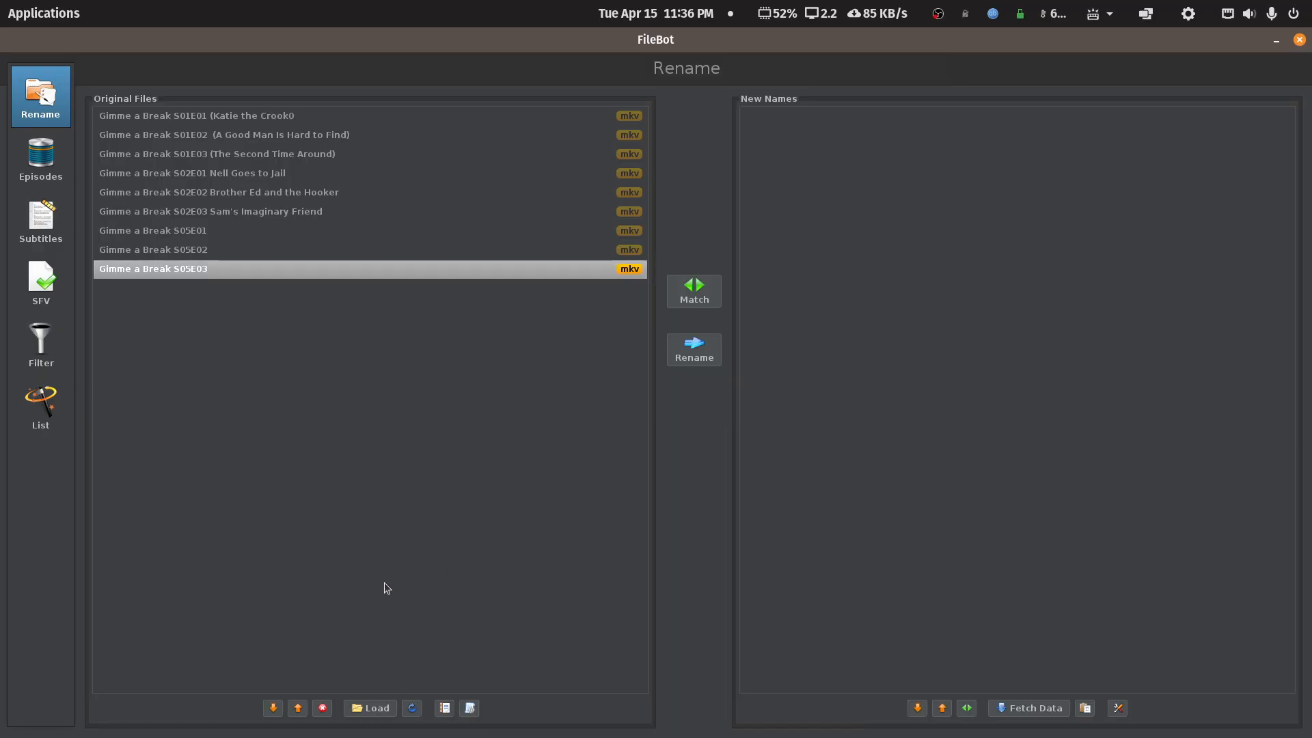
pyautogui.click(470, 708)
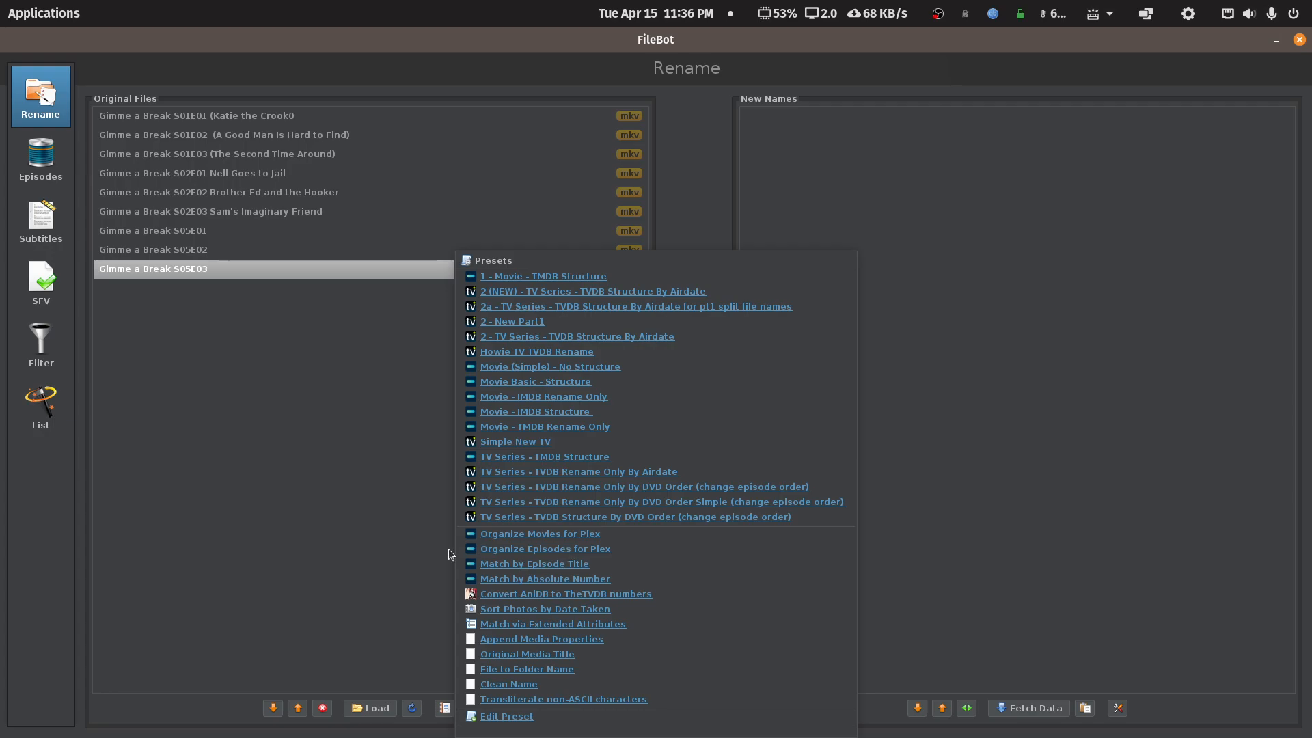
pyautogui.click(304, 524)
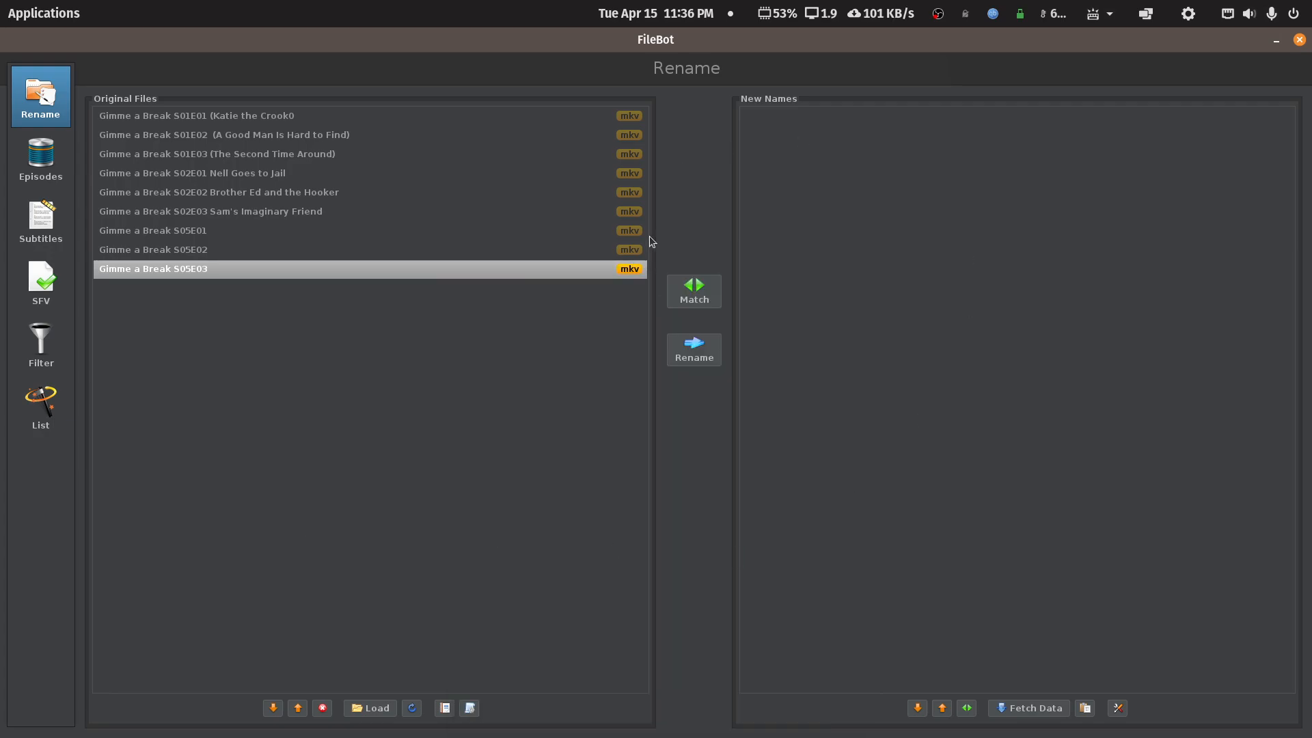
# - Match the episodes to 'Gimme a Break!' on TheMovieDB, rename all nine, and close FileBot
pyautogui.click(701, 291)
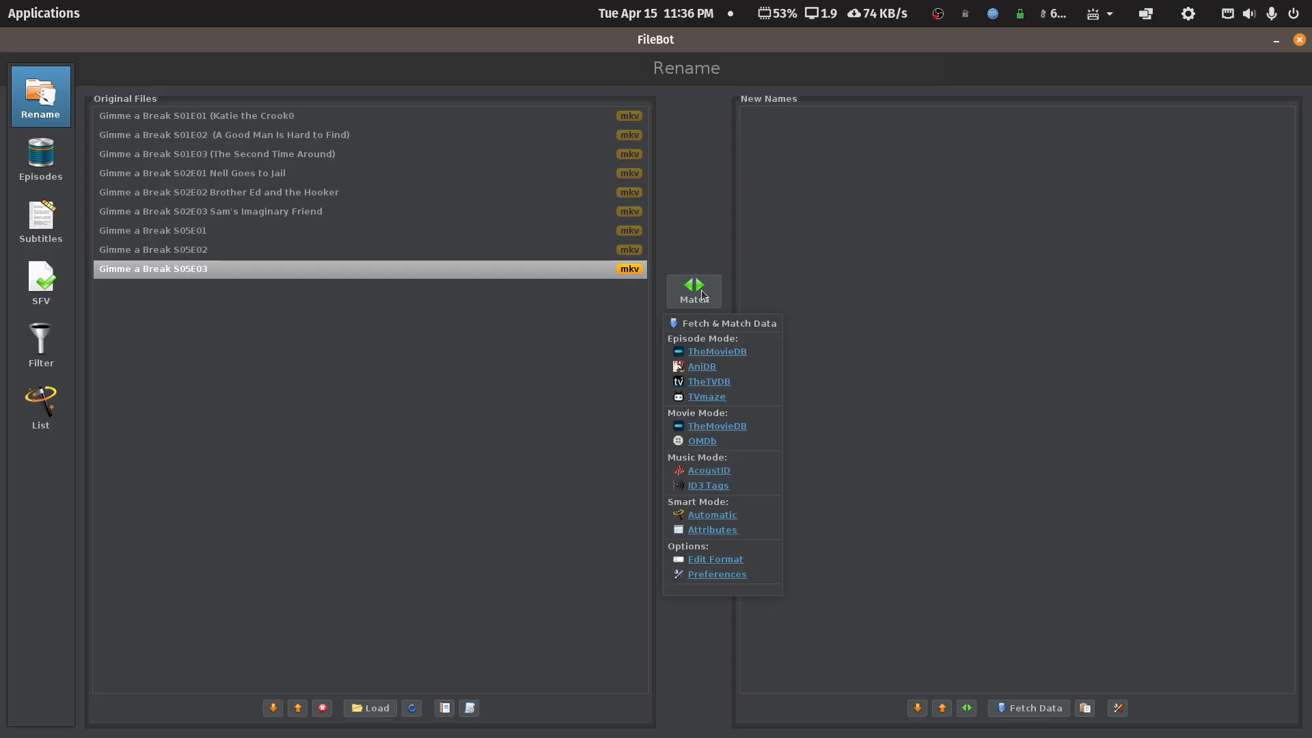
pyautogui.click(724, 357)
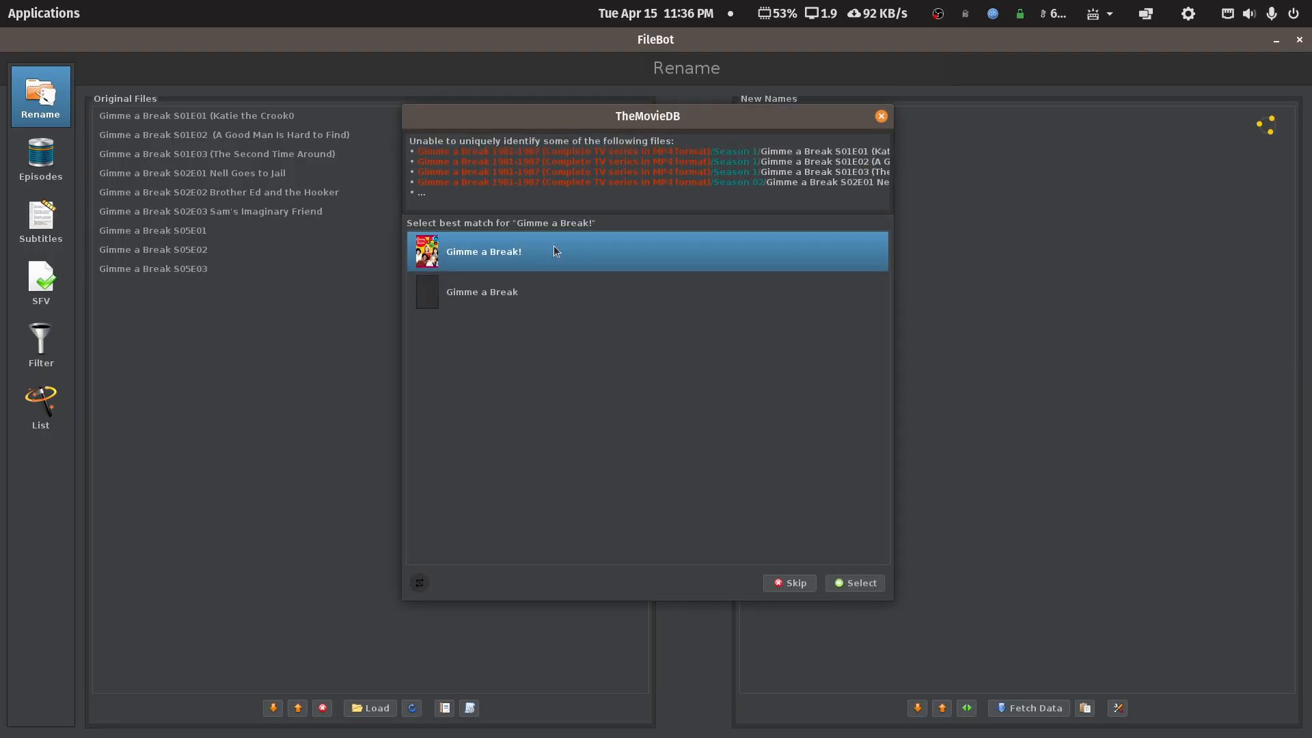
pyautogui.click(879, 582)
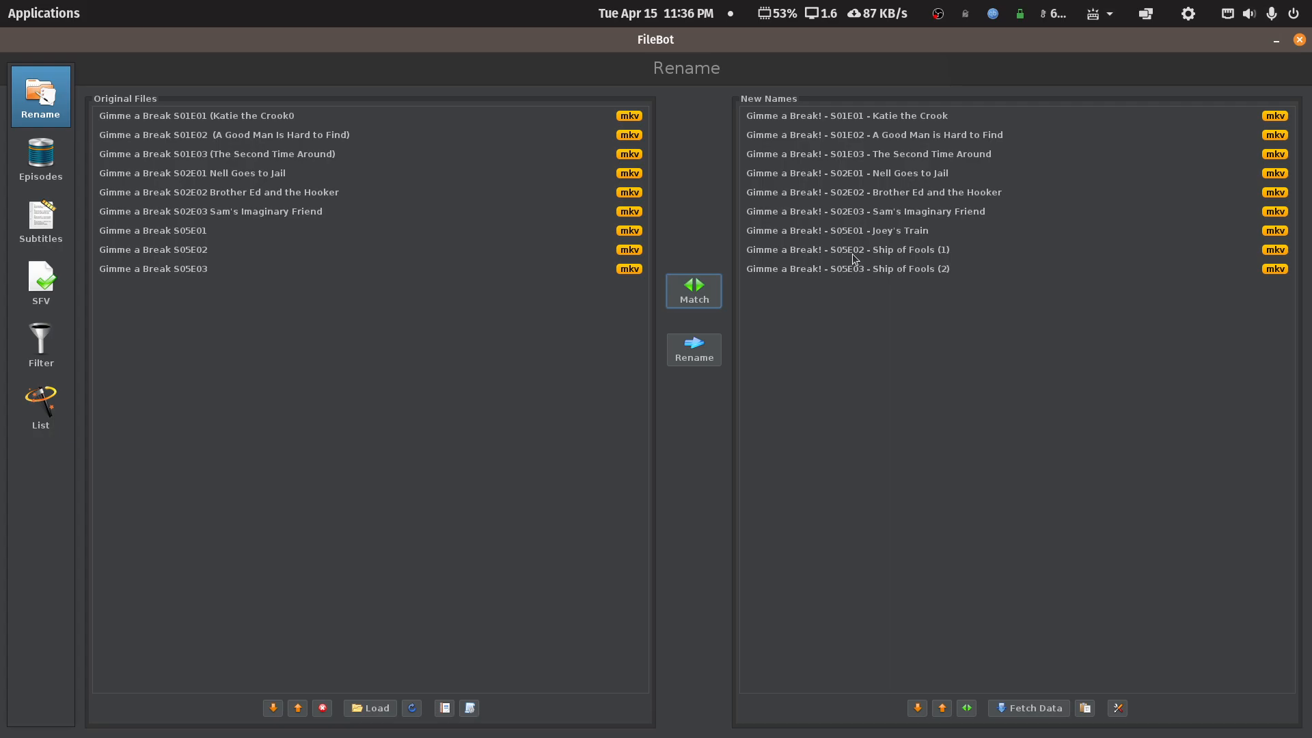
pyautogui.click(699, 349)
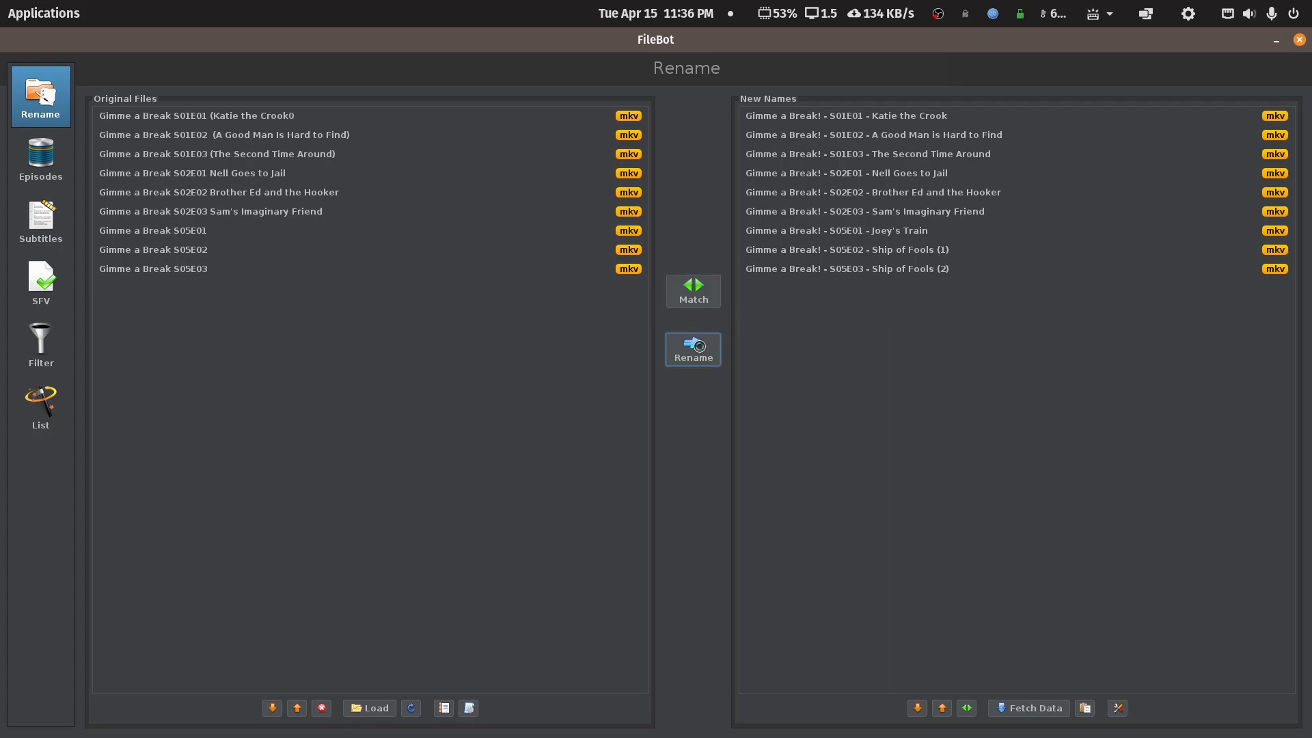
pyautogui.click(1299, 41)
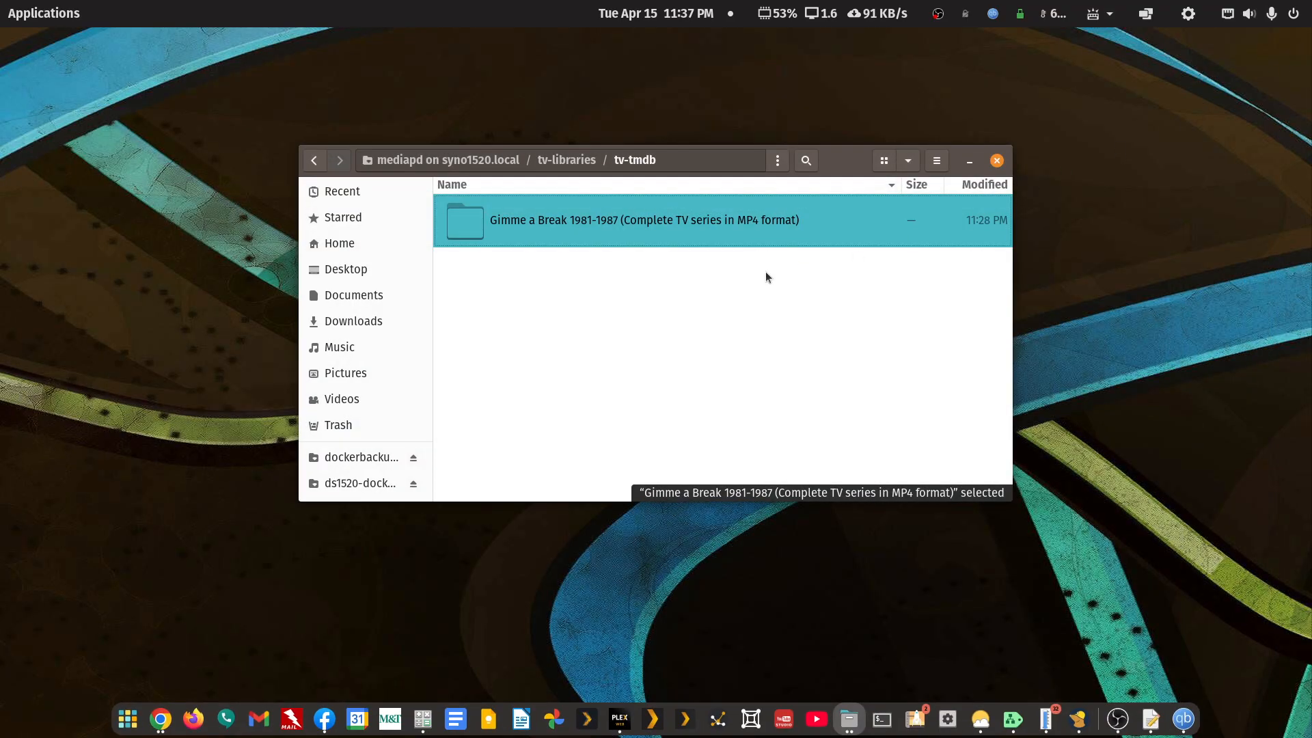
# - Open the show folder and rename Season 5 to Season 05
pyautogui.click(633, 311)
pyautogui.doubleClick(571, 220)
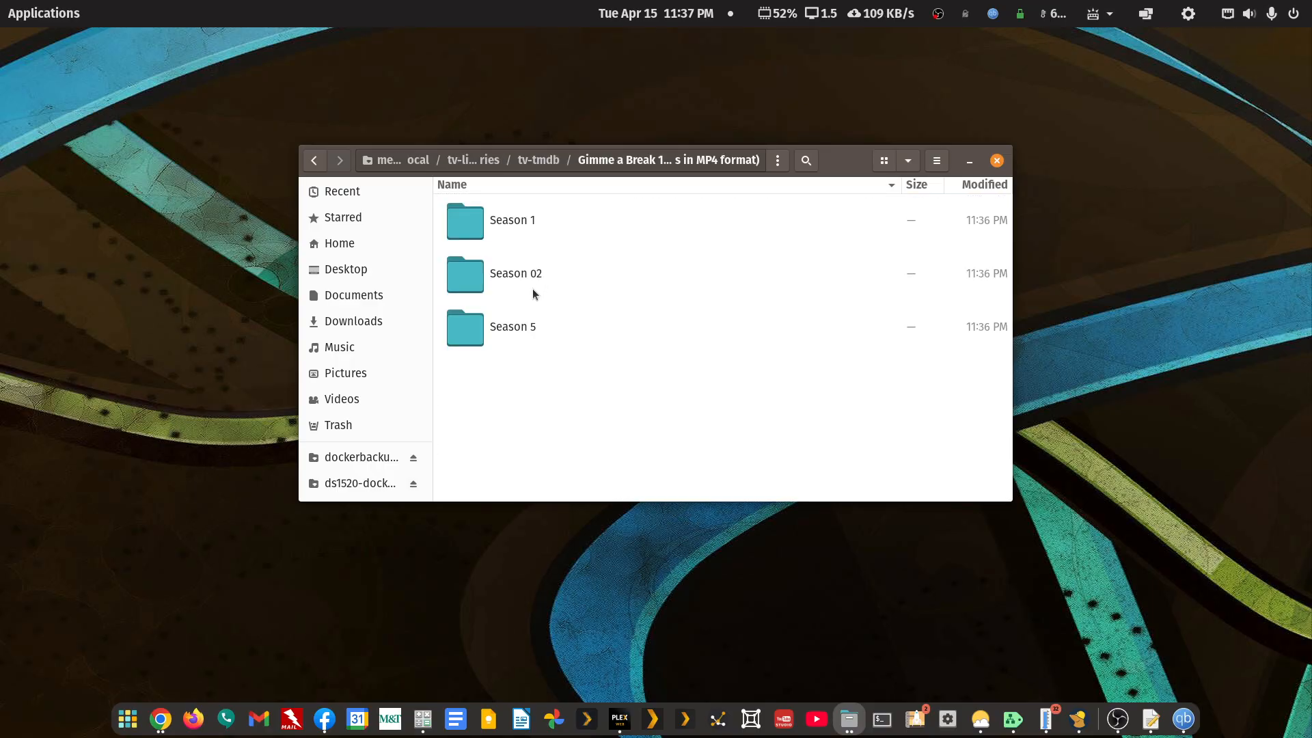
pyautogui.rightClick(527, 326)
pyautogui.click(605, 543)
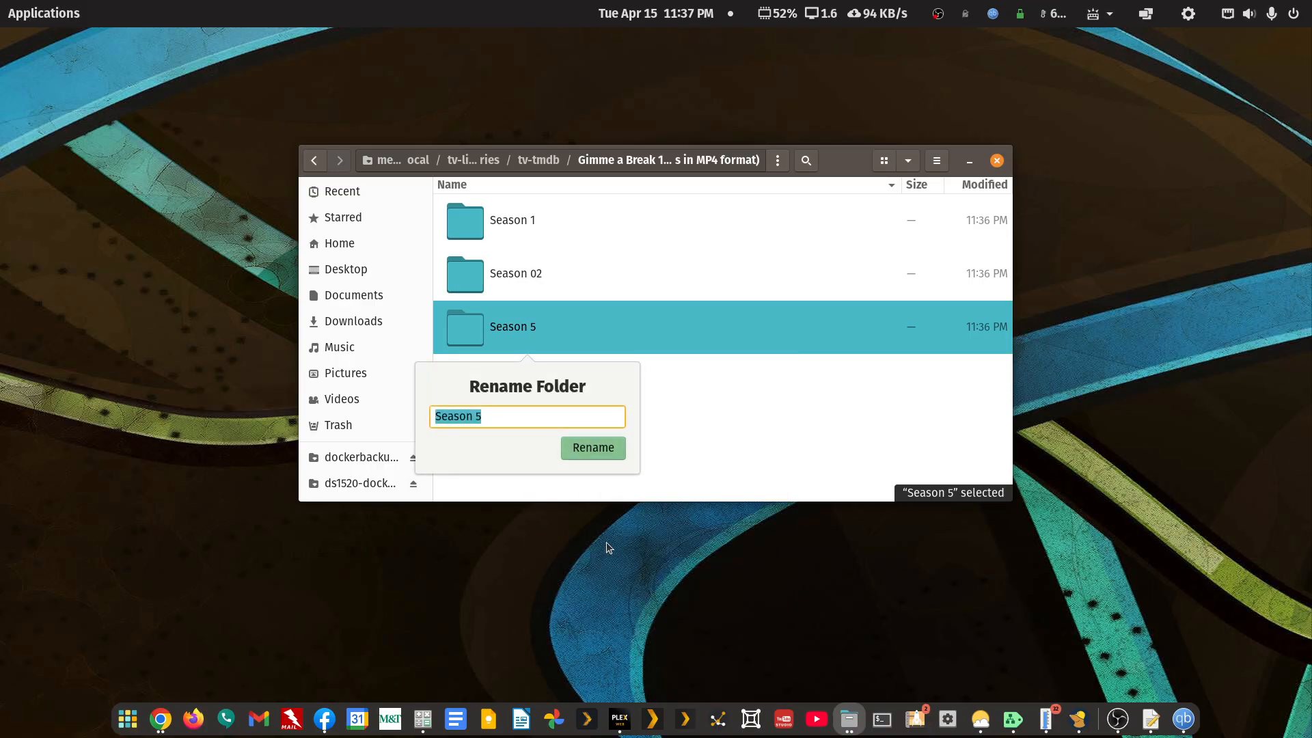
pyautogui.press('Right')
pyautogui.press('Left')
pyautogui.write('0')
pyautogui.press('Return')
# - Rename Season 1 to Season 01 and open that folder
pyautogui.press('Up')
pyautogui.press('Up')
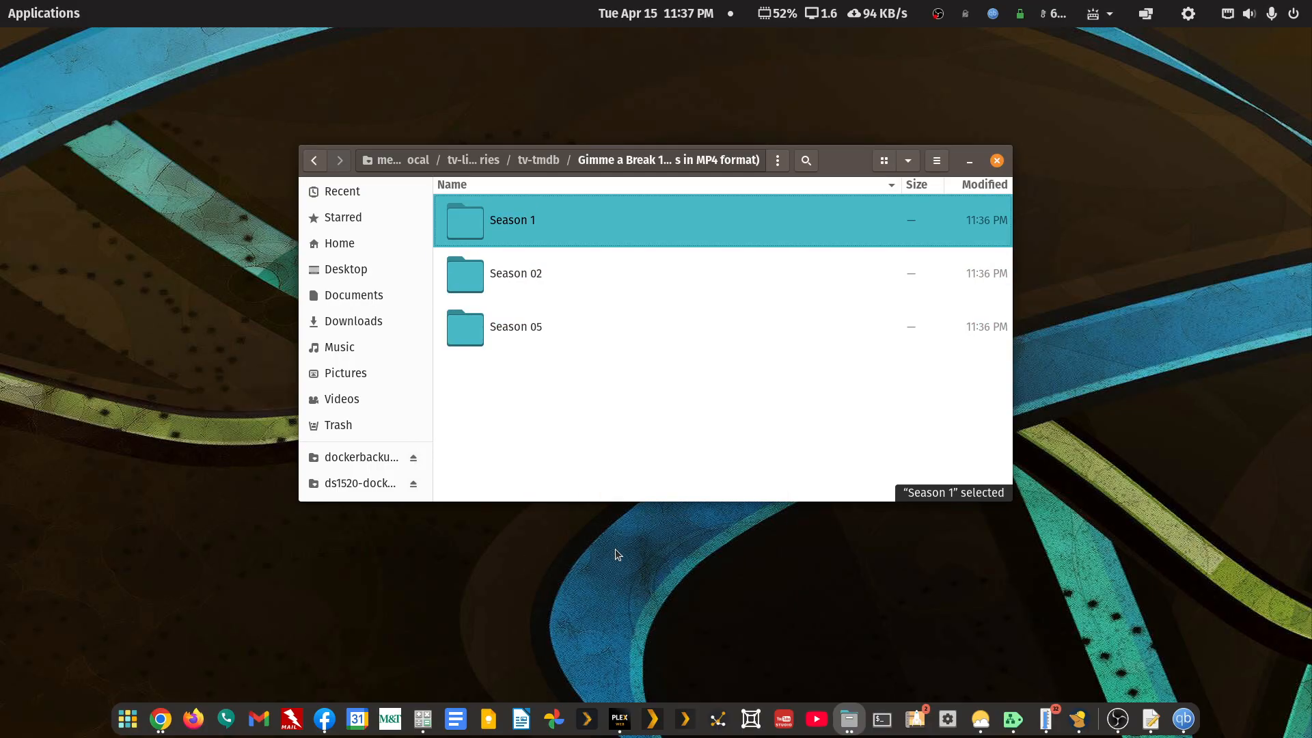
pyautogui.press('F2')
pyautogui.press('Right')
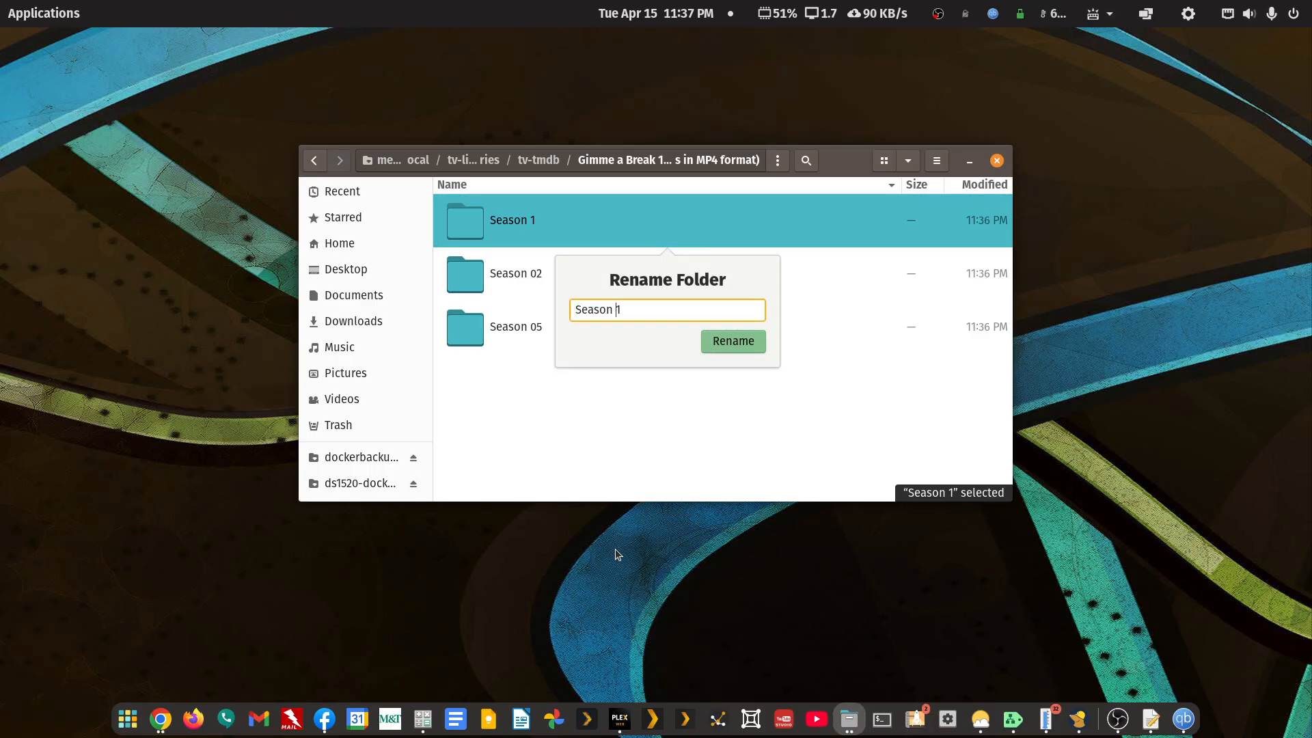
pyautogui.write('0')
pyautogui.press('Return')
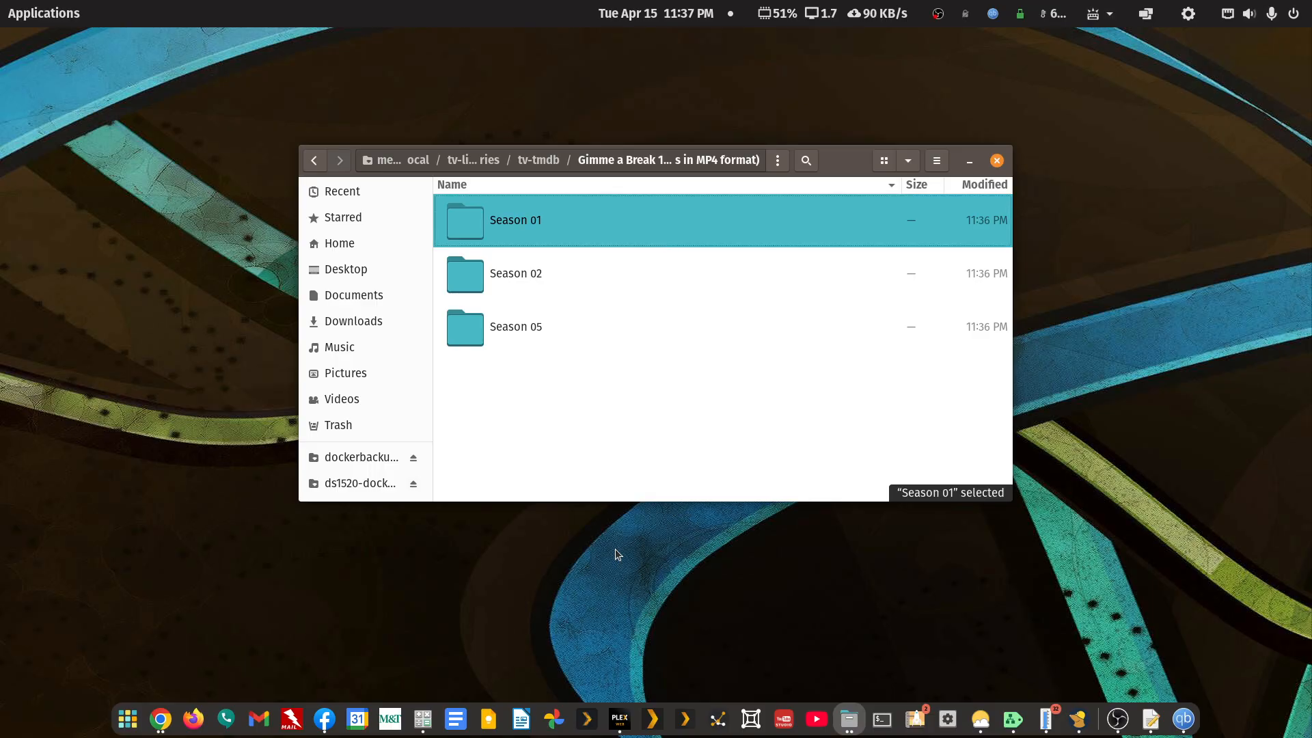
pyautogui.press('Return')
# - Select the 'Gimme a Break!' part of the first episode's file name, leaving it unchanged
pyautogui.press('F2')
pyautogui.press('Home')
pyautogui.hotkey('shift', 'Right')
pyautogui.hotkey('shift', 'Right')
pyautogui.hotkey('shift', 'Right')
pyautogui.hotkey('shift', 'Right')
pyautogui.hotkey('shift', 'Right')
pyautogui.hotkey('shift', 'Right')
pyautogui.hotkey('shift', 'Right')
pyautogui.hotkey('ctrl', 'shift', 'Right')
pyautogui.hotkey('shift', 'Right')
pyautogui.hotkey('ctrl', 'c')
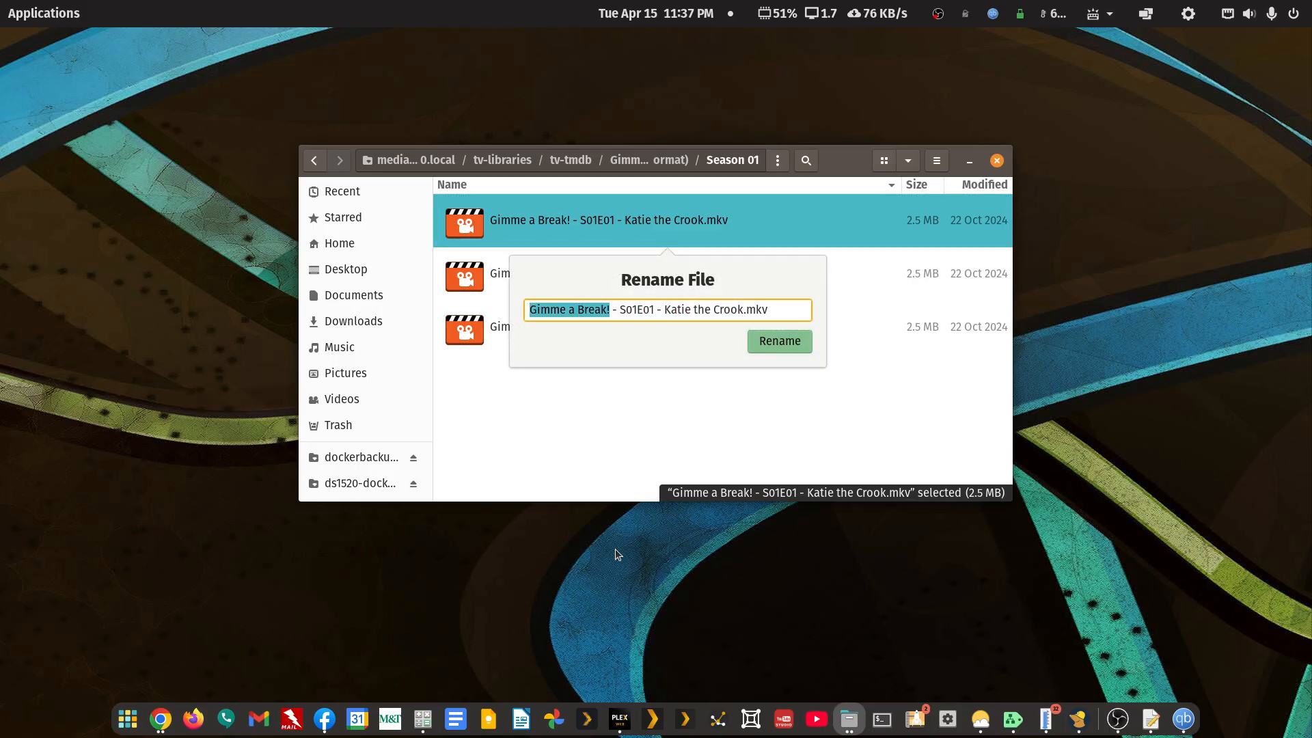
pyautogui.press('Escape')
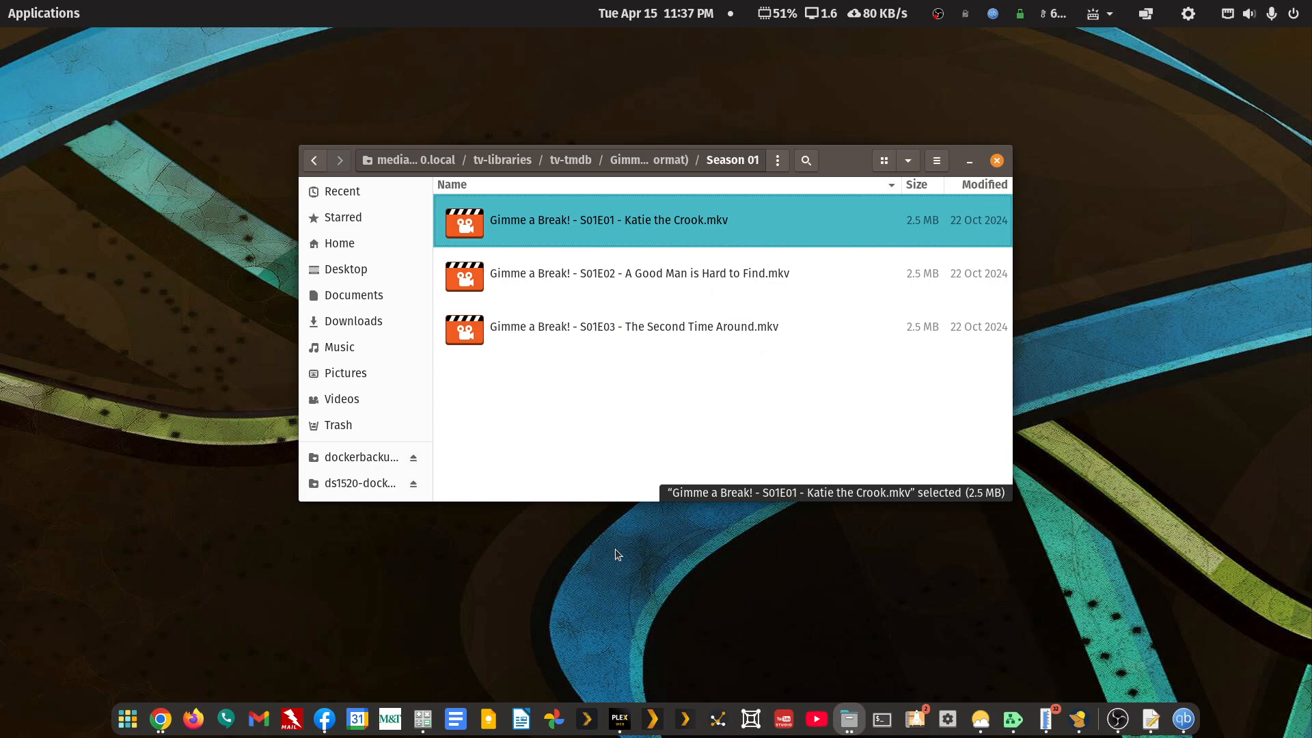
# - Rename the long tv-tmdb show folder to 'Gimme a Break!'
pyautogui.click(314, 161)
pyautogui.click(315, 161)
pyautogui.rightClick(567, 227)
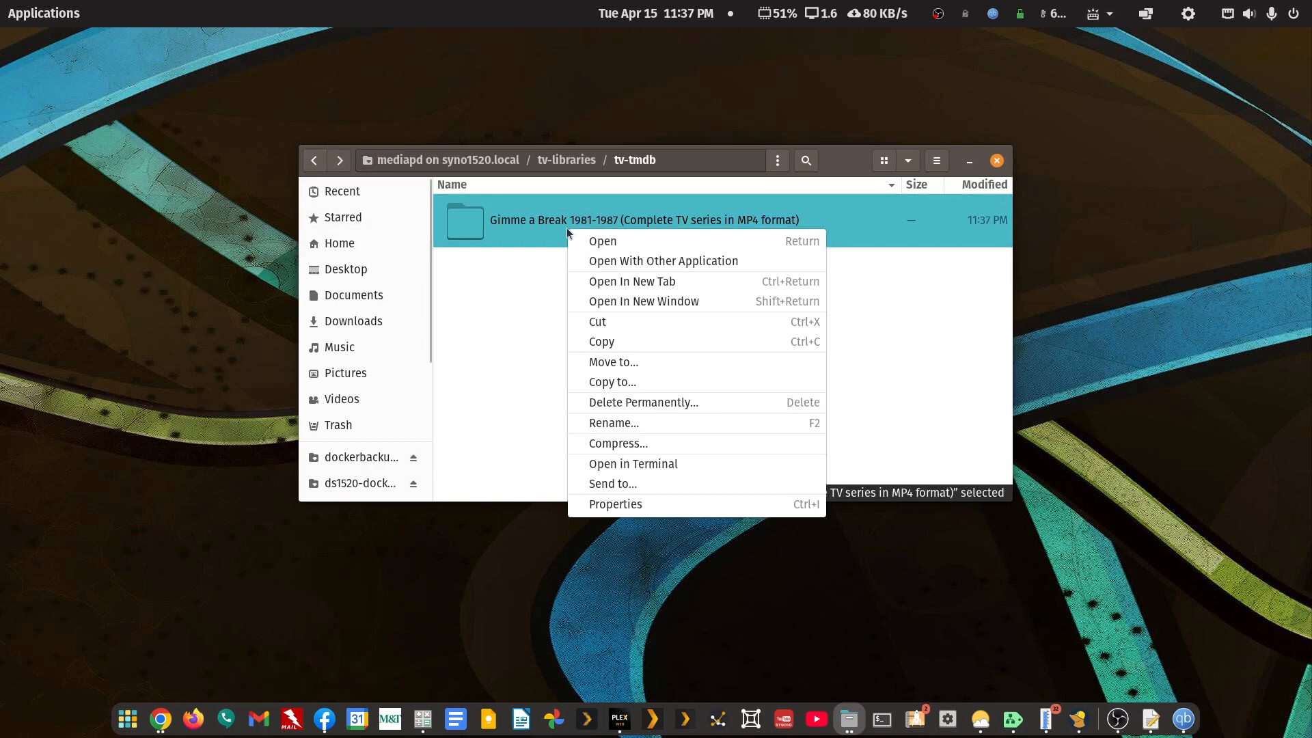
pyautogui.click(593, 423)
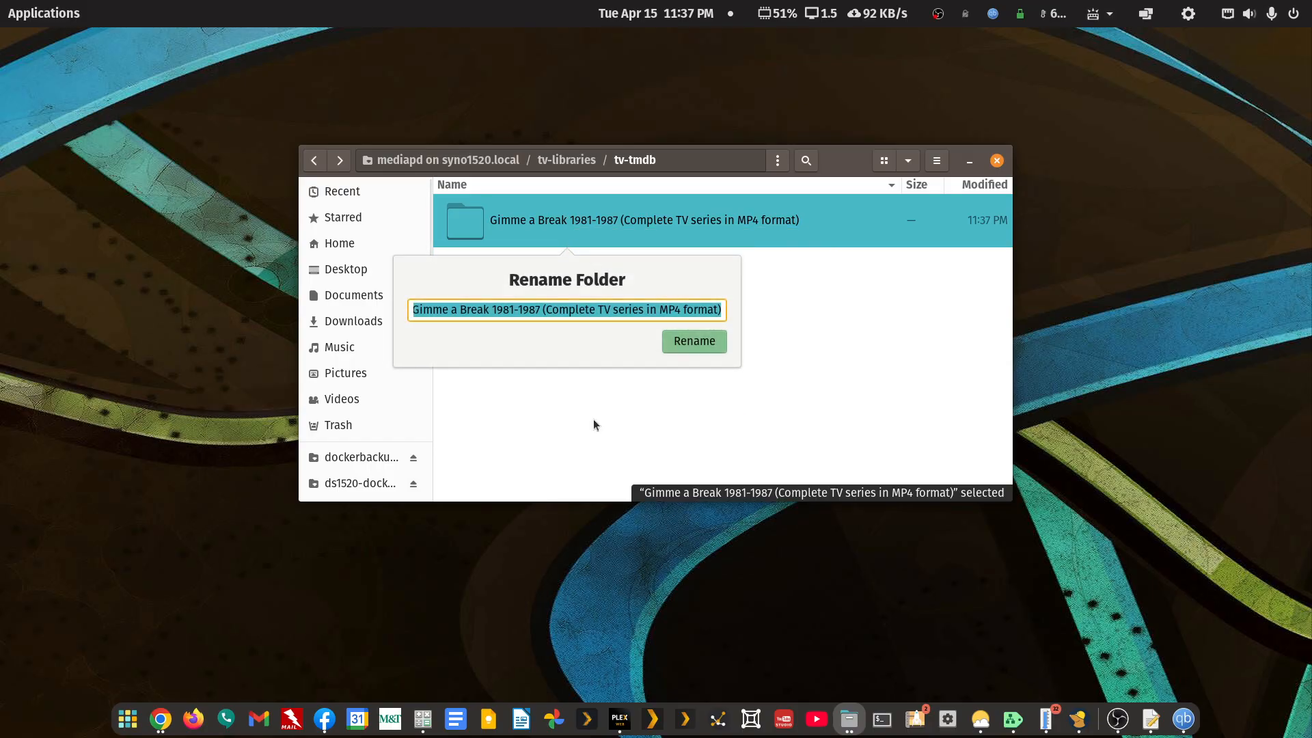
pyautogui.hotkey('ctrl', 'v')
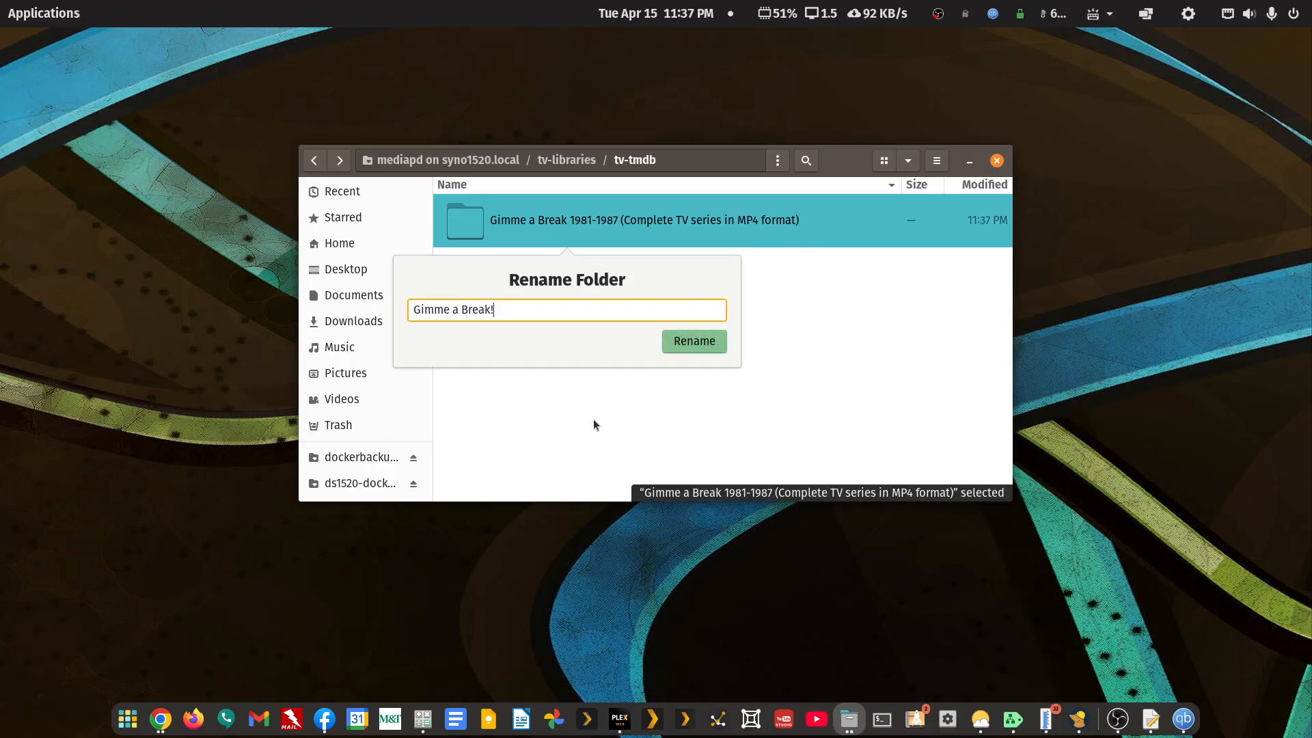
pyautogui.press('Return')
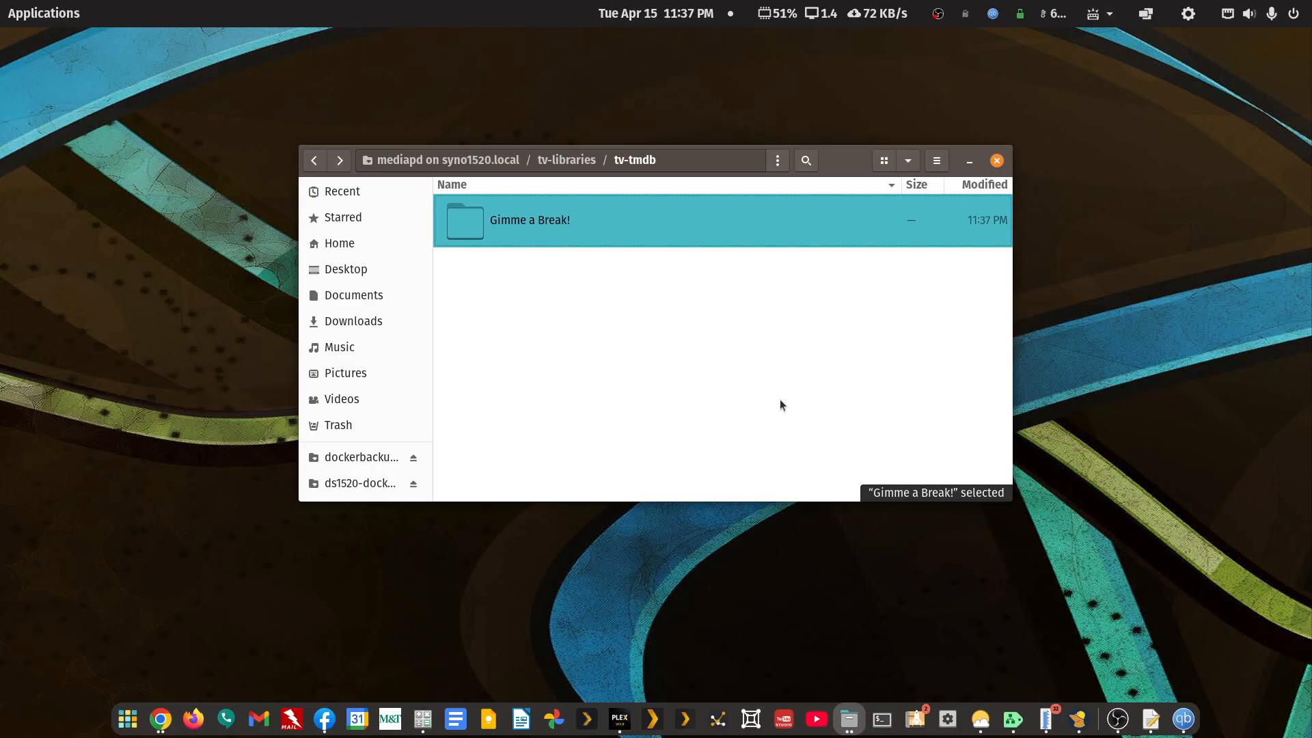
# - Return to tv-libraries and open the tv-main folder
pyautogui.click(324, 166)
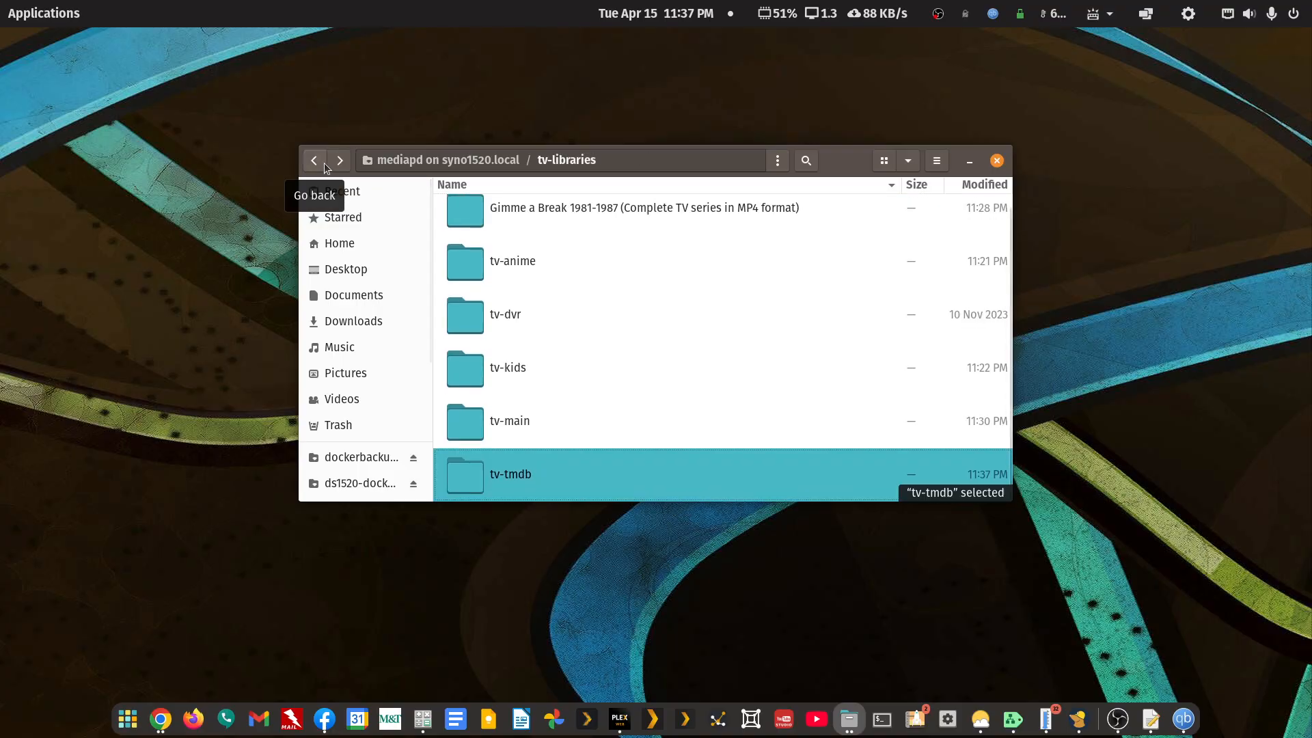
pyautogui.scroll(1, 520, 457)
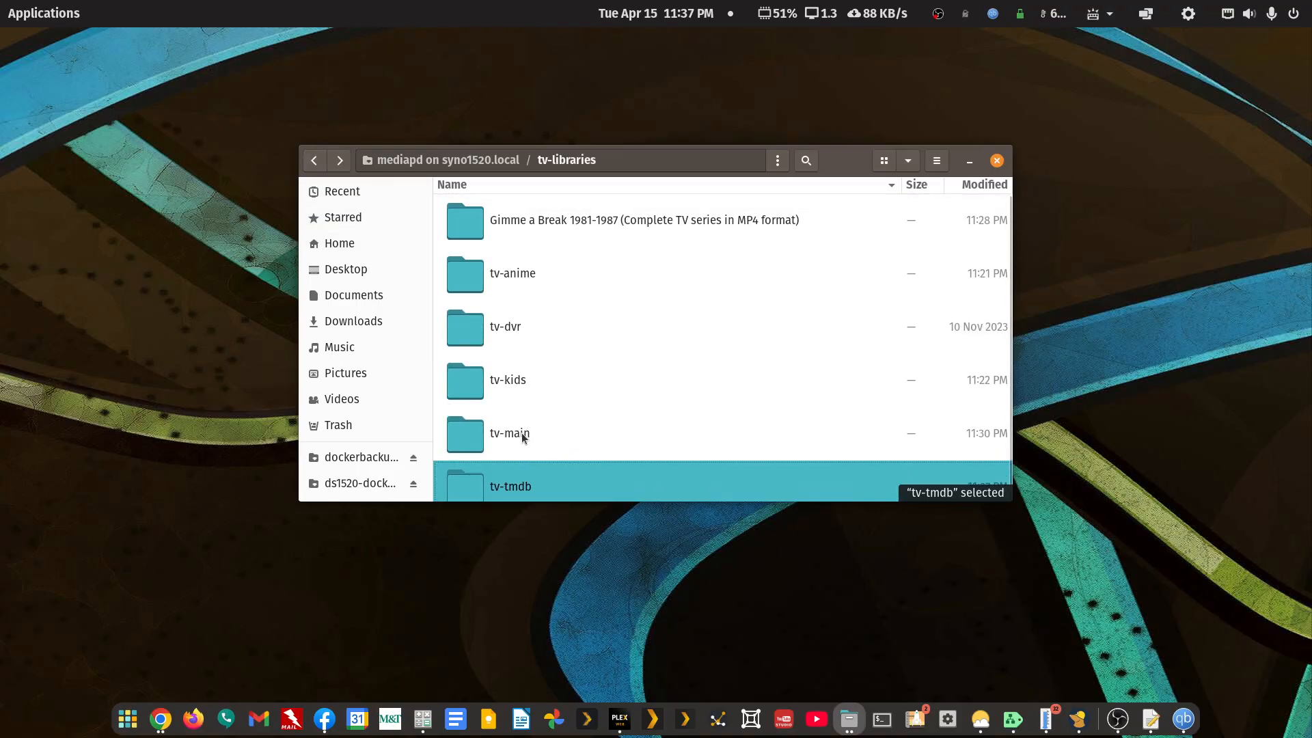
pyautogui.doubleClick(522, 433)
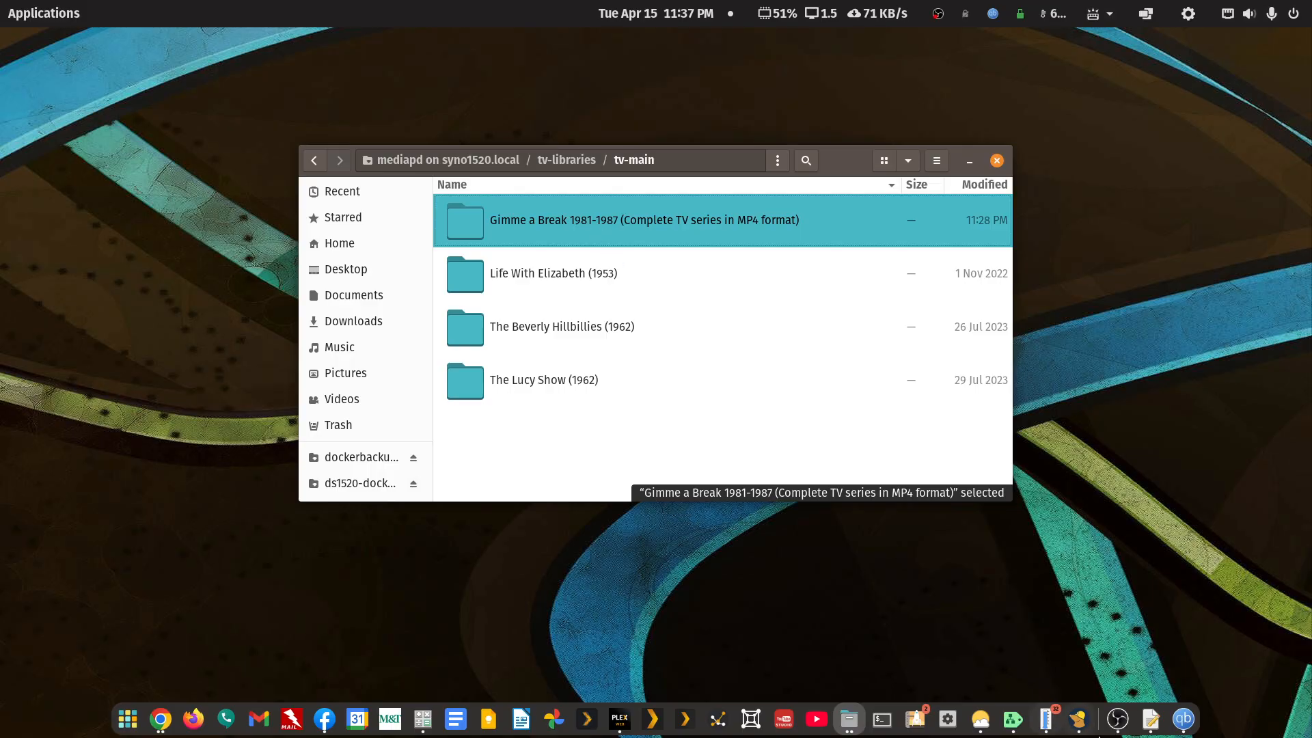
# - Bring the gedit naming notes forward and inspect line 1's 'pt1 split file names' text
pyautogui.click(1150, 721)
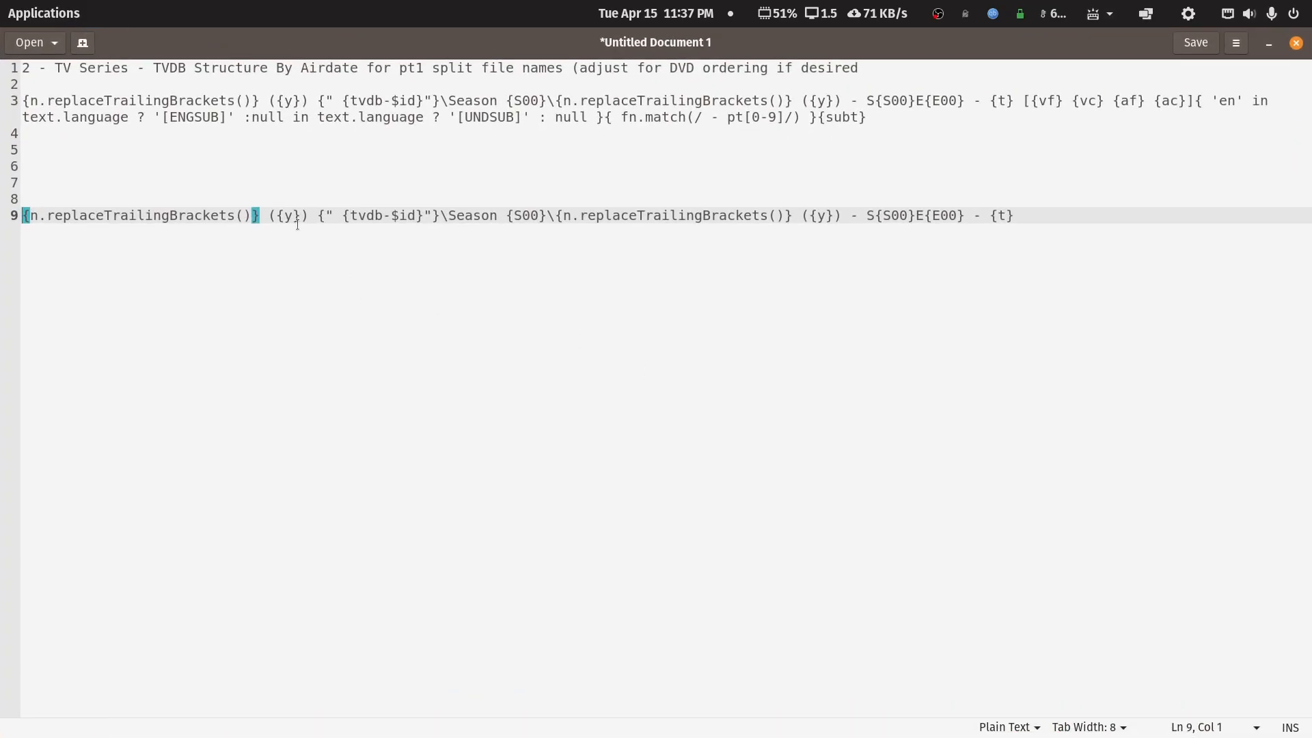
pyautogui.moveTo(868, 118); pyautogui.dragTo(966, 71)
pyautogui.click(4, 68)
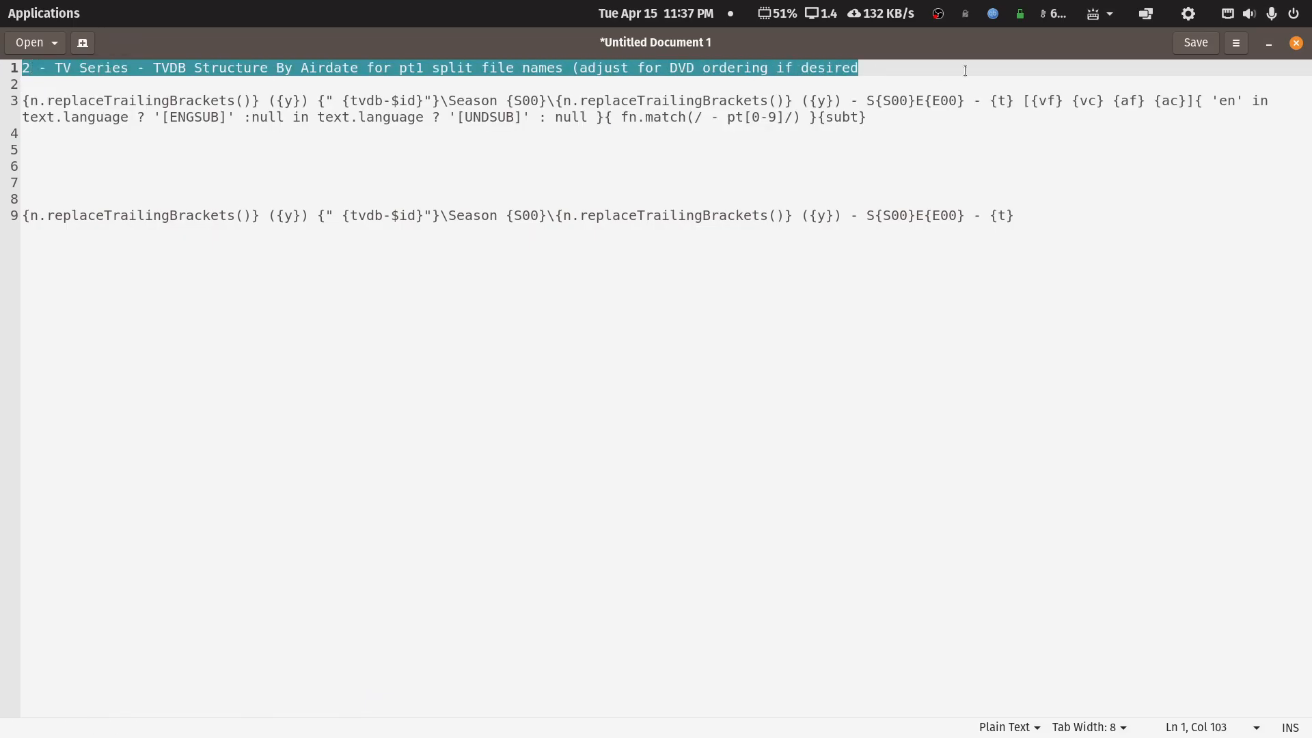
pyautogui.click(395, 82)
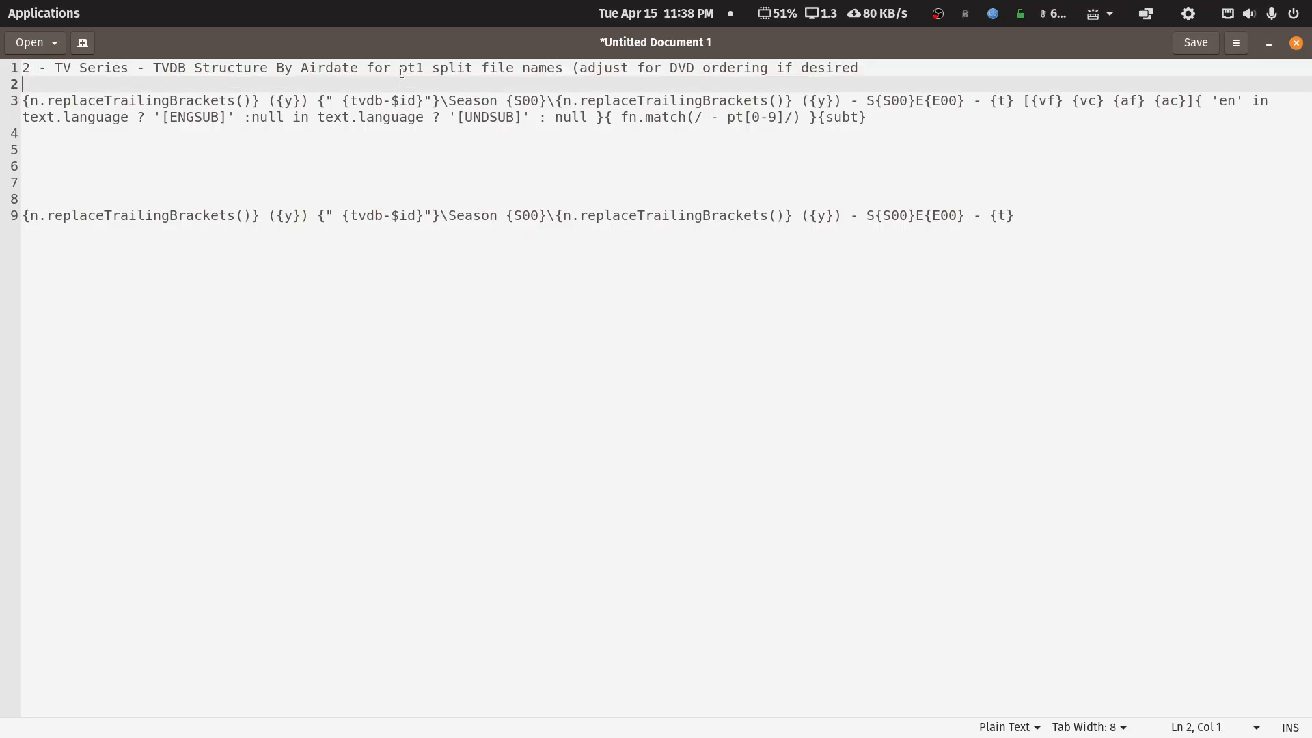
pyautogui.moveTo(402, 72); pyautogui.dragTo(565, 70)
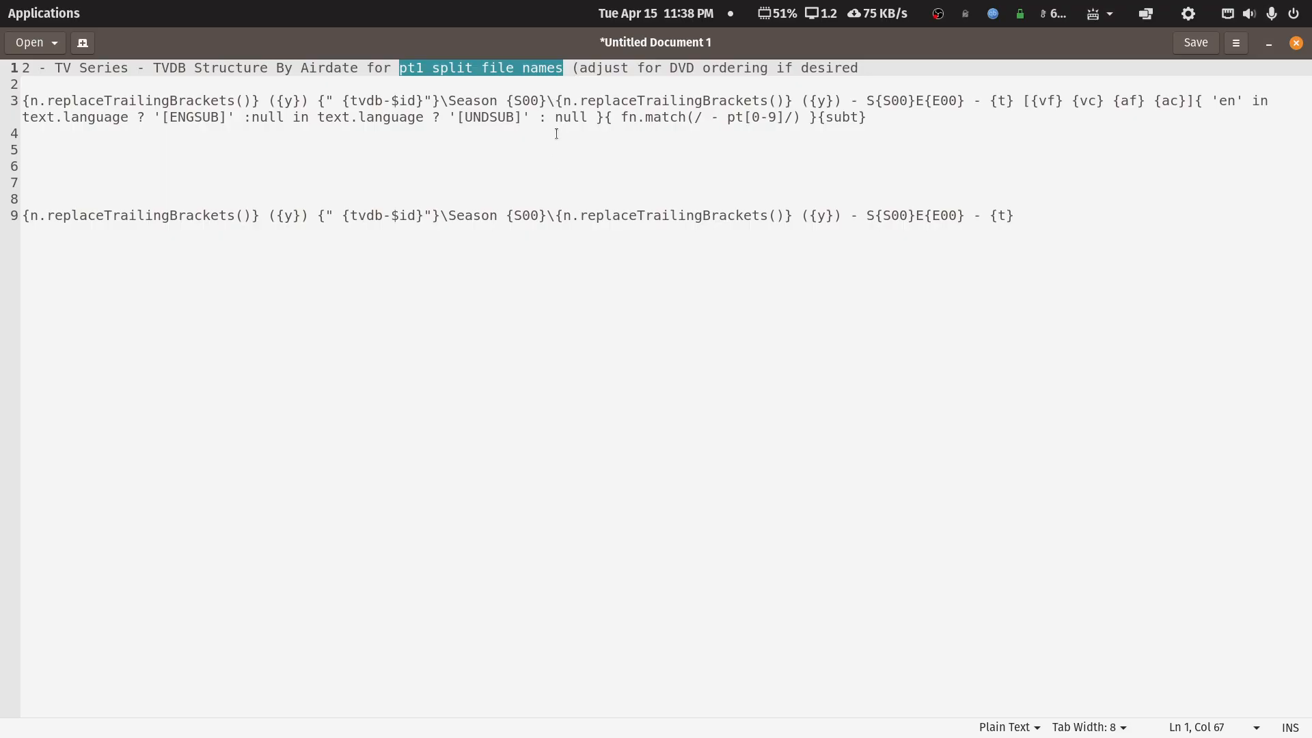
pyautogui.click(514, 66)
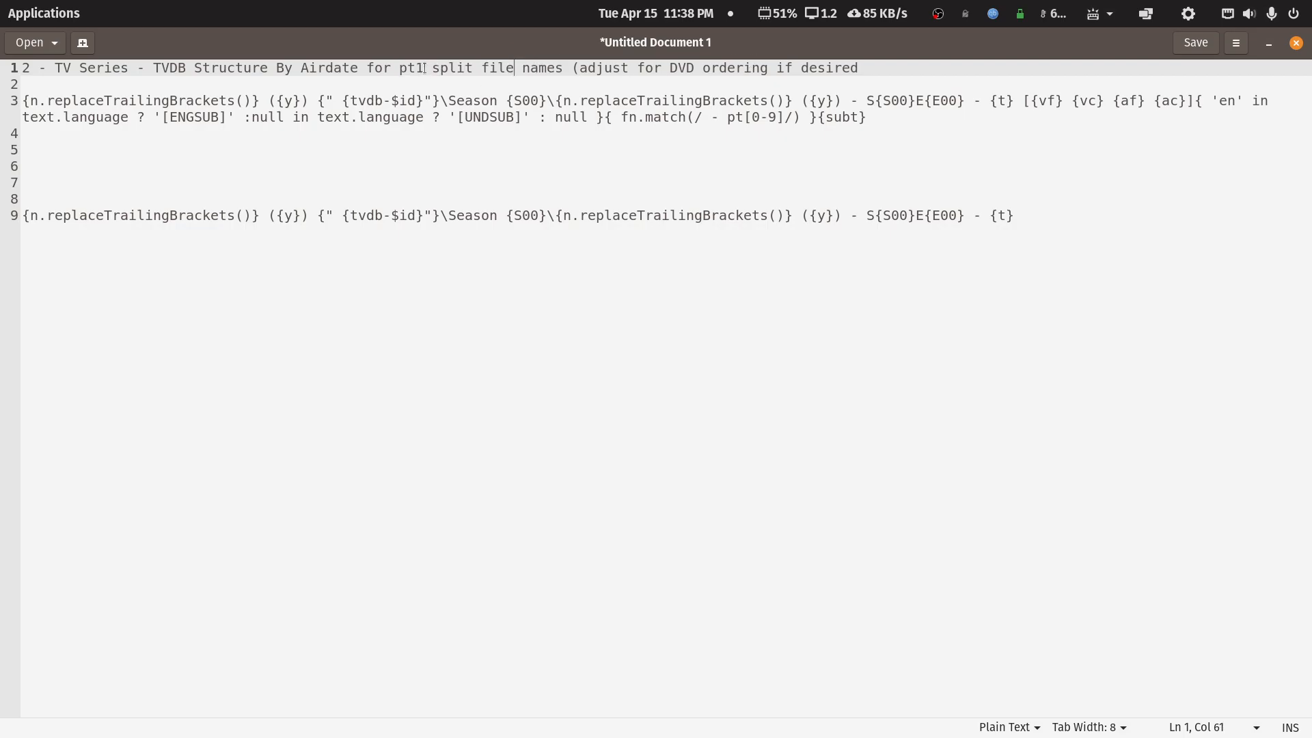
pyautogui.moveTo(424, 68); pyautogui.dragTo(398, 71)
pyautogui.click(405, 70)
# - Inspect line 3's format expression, selecting its opening and the ({y}) year part
pyautogui.click(866, 118)
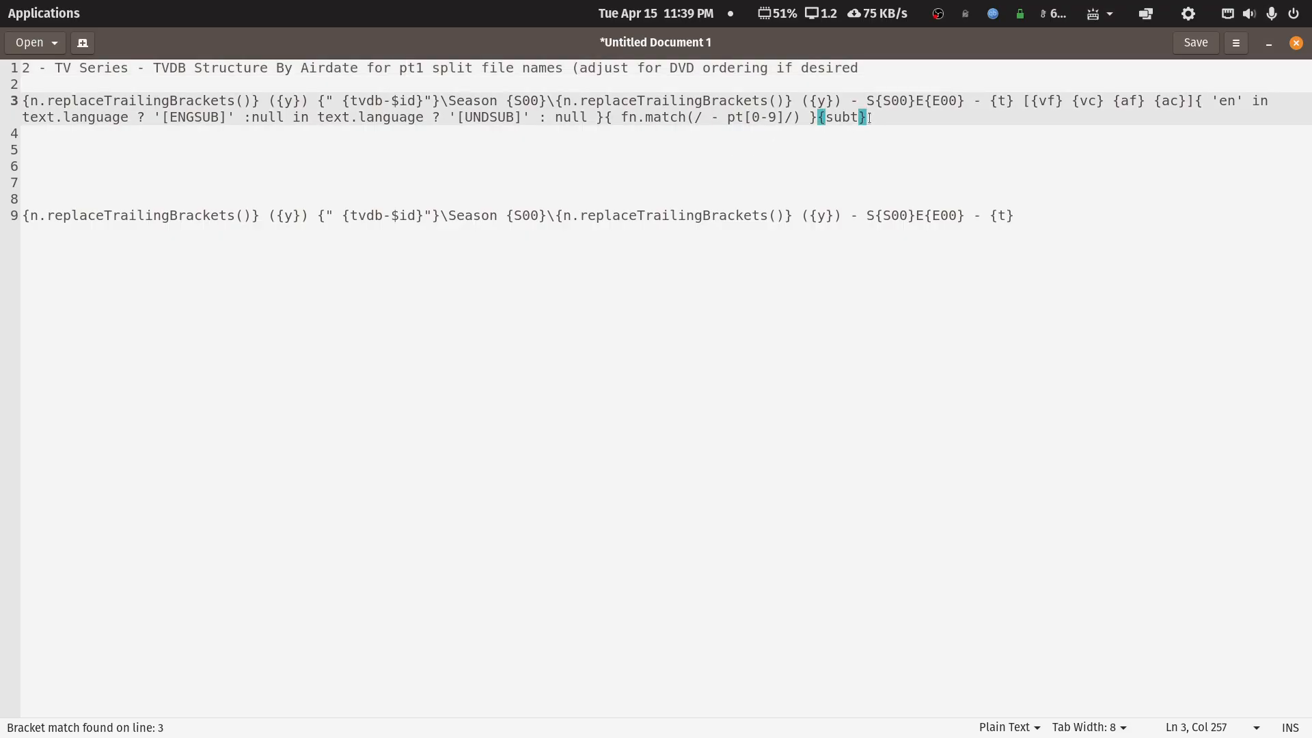
pyautogui.click(400, 145)
pyautogui.moveTo(24, 102); pyautogui.dragTo(235, 102)
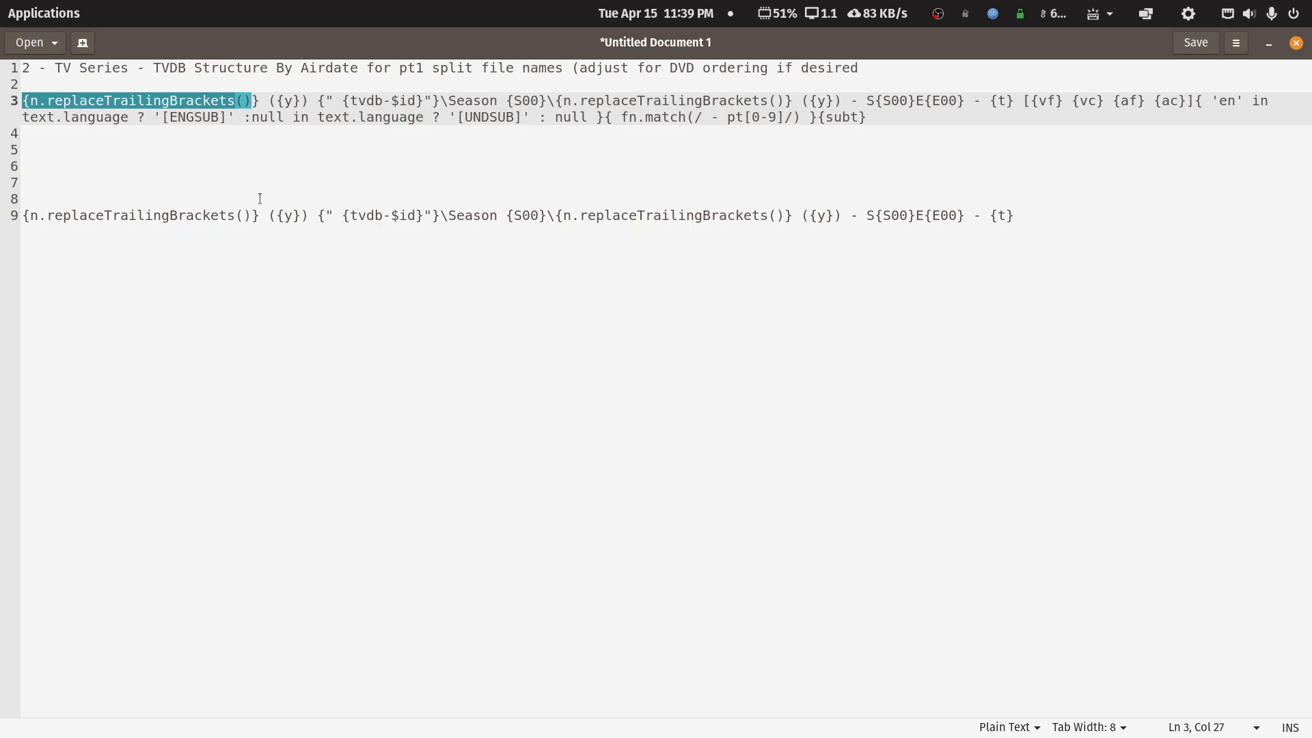
pyautogui.click(251, 164)
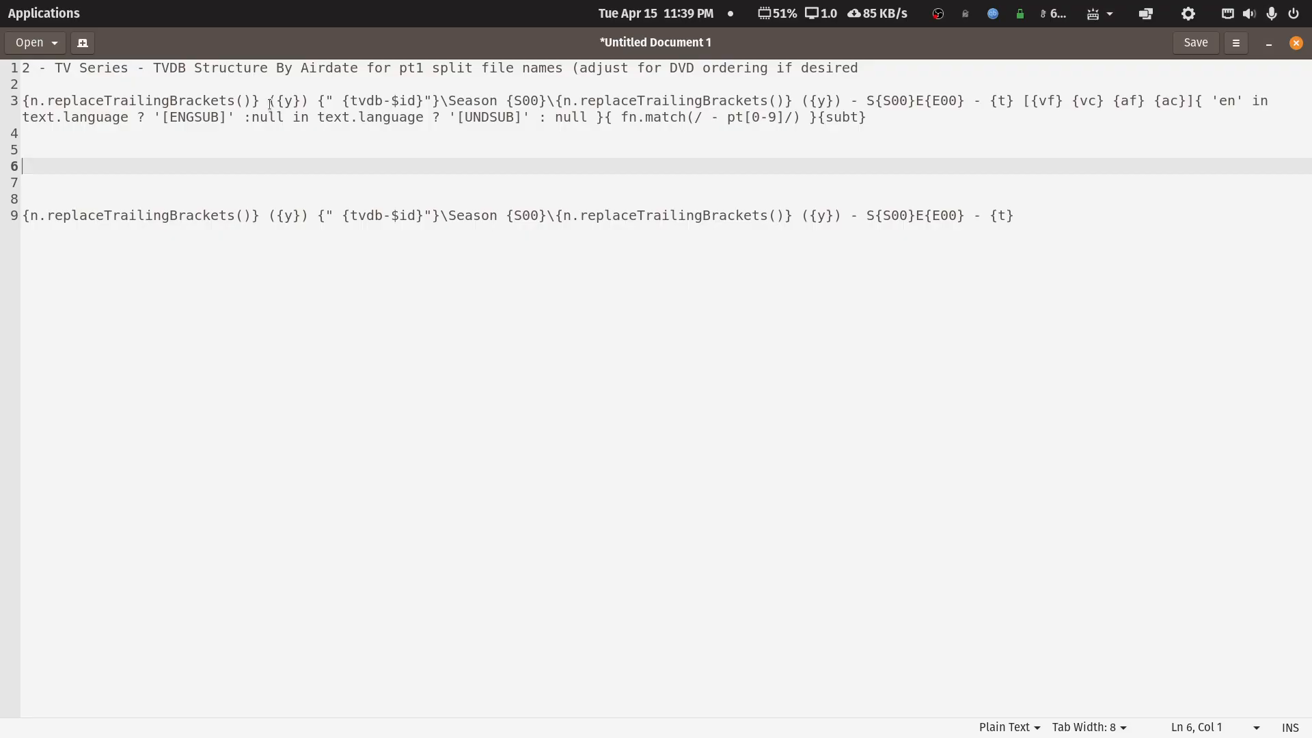
pyautogui.moveTo(270, 103); pyautogui.dragTo(305, 100)
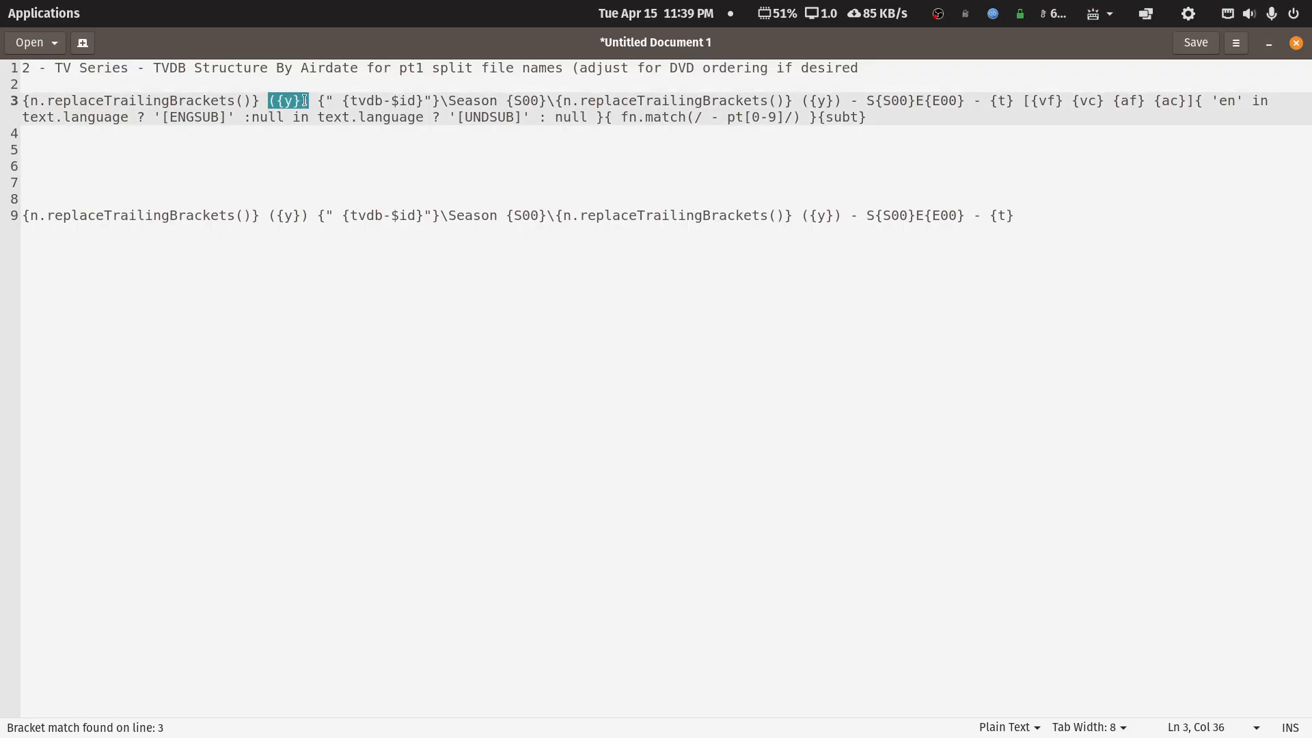
pyautogui.click(35, 100)
pyautogui.click(31, 100)
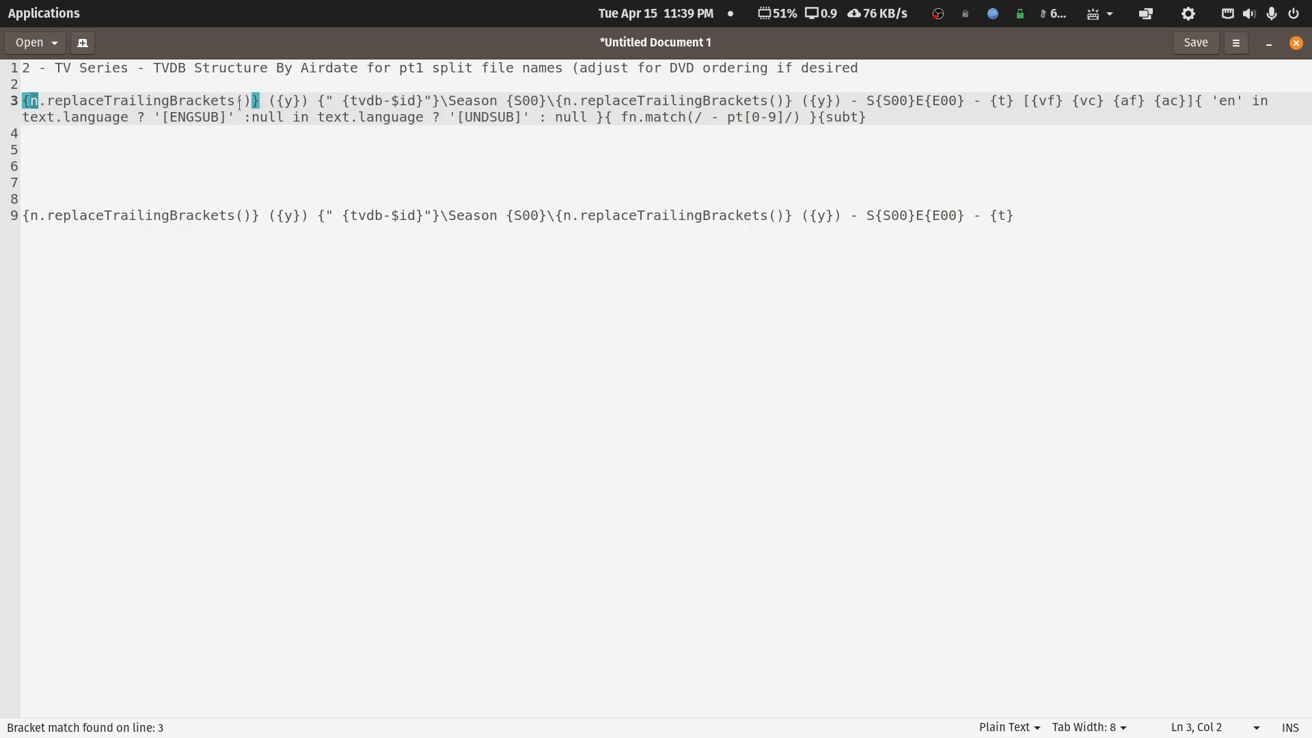
pyautogui.moveTo(271, 103); pyautogui.dragTo(365, 100)
# - Select line 3's tvdb-$id and episode file-name parts, then place the caret at line 9's end
pyautogui.moveTo(388, 100); pyautogui.dragTo(549, 106)
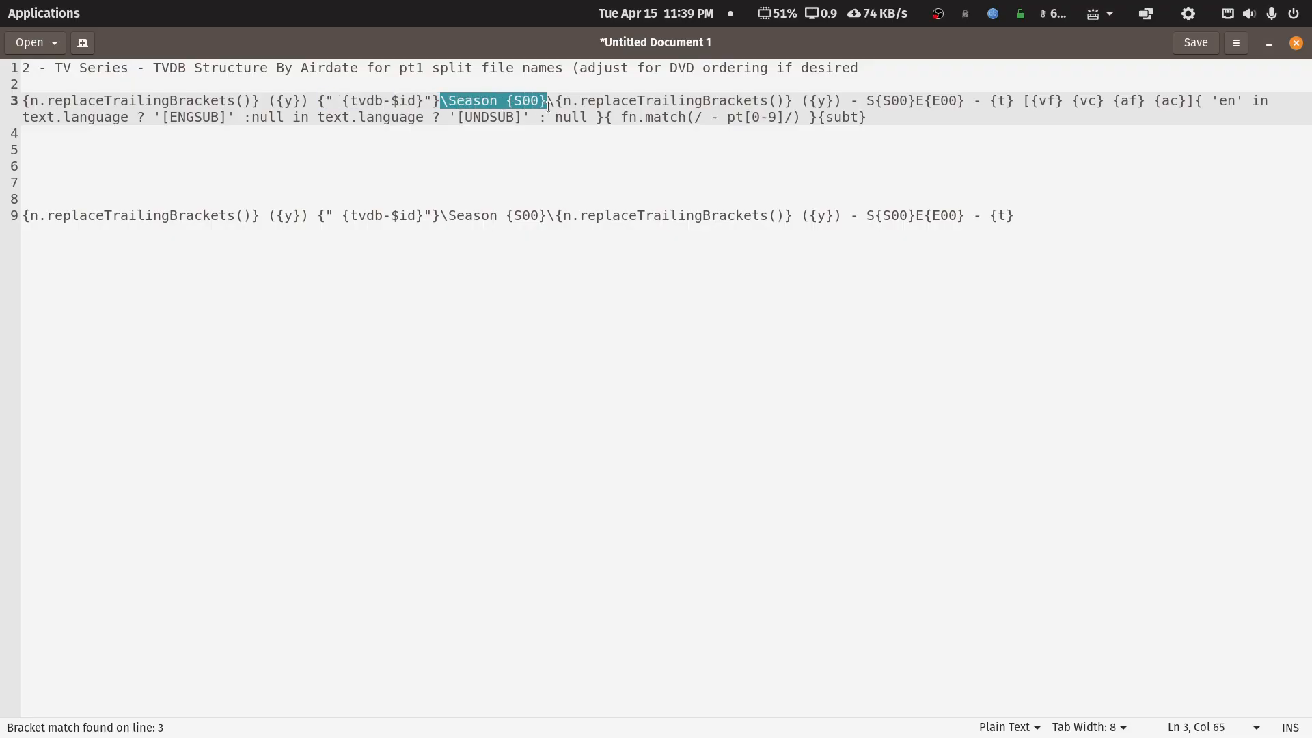
pyautogui.click(559, 106)
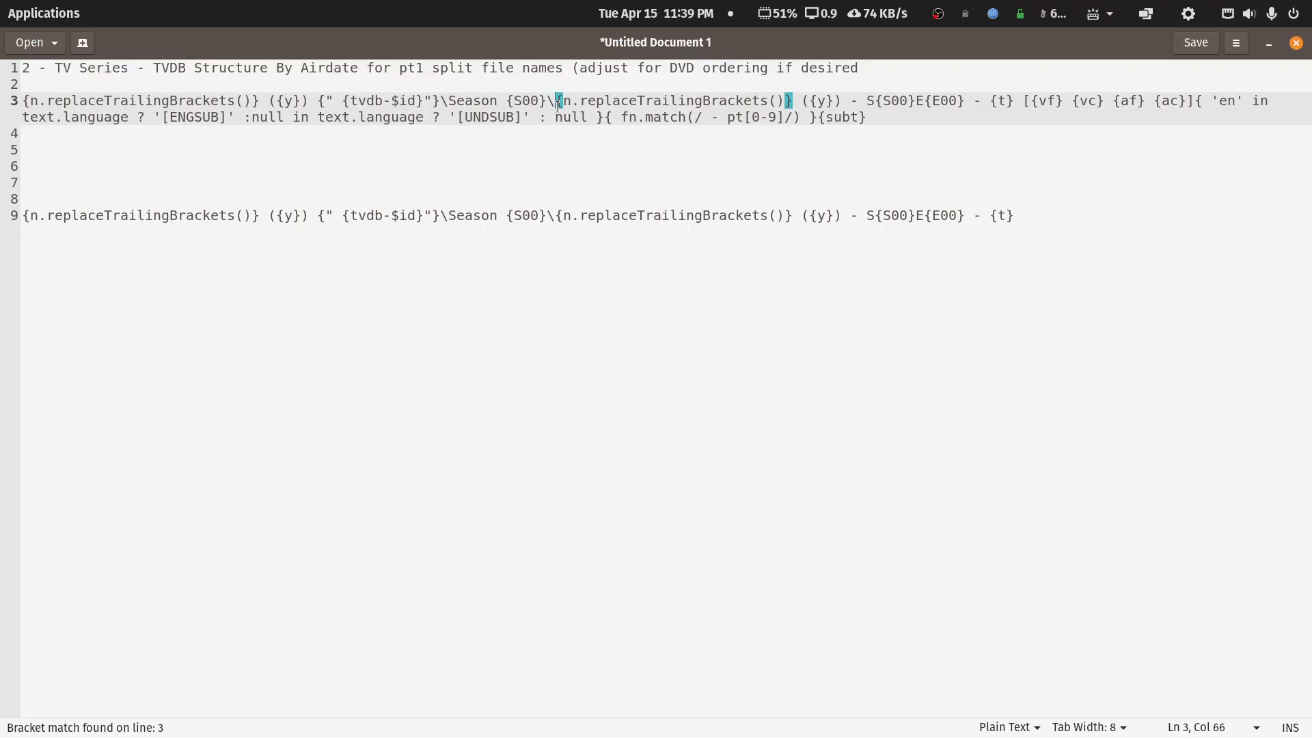
pyautogui.moveTo(559, 106); pyautogui.dragTo(1222, 108)
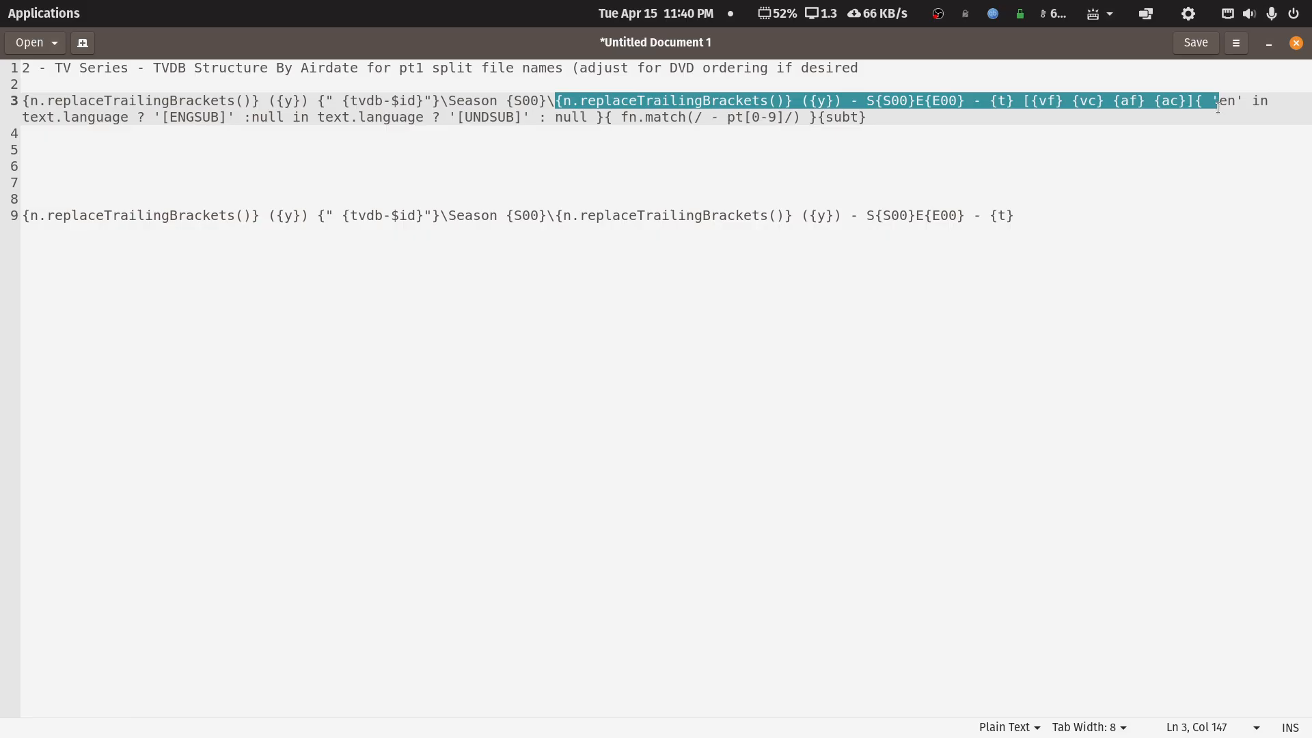
pyautogui.moveTo(1218, 107); pyautogui.dragTo(870, 119)
pyautogui.click(860, 119)
pyautogui.click(871, 119)
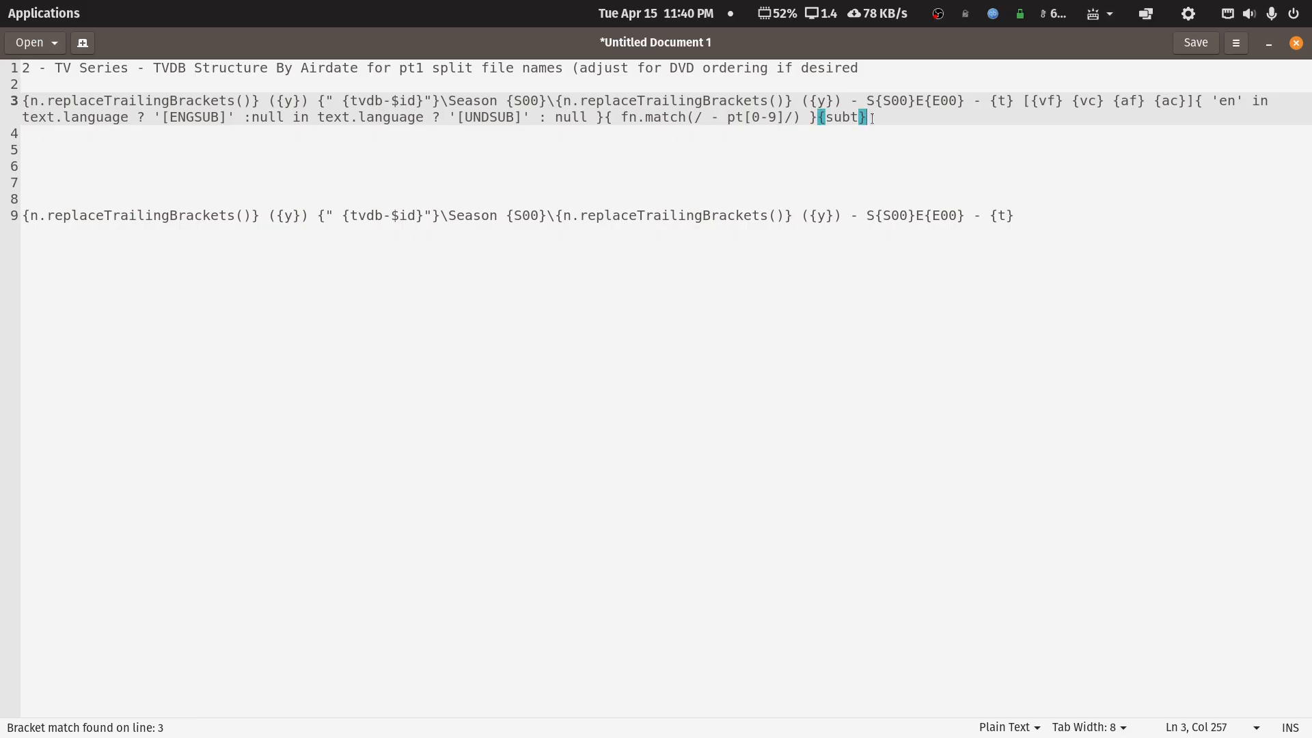
pyautogui.moveTo(1020, 221); pyautogui.dragTo(7, 213)
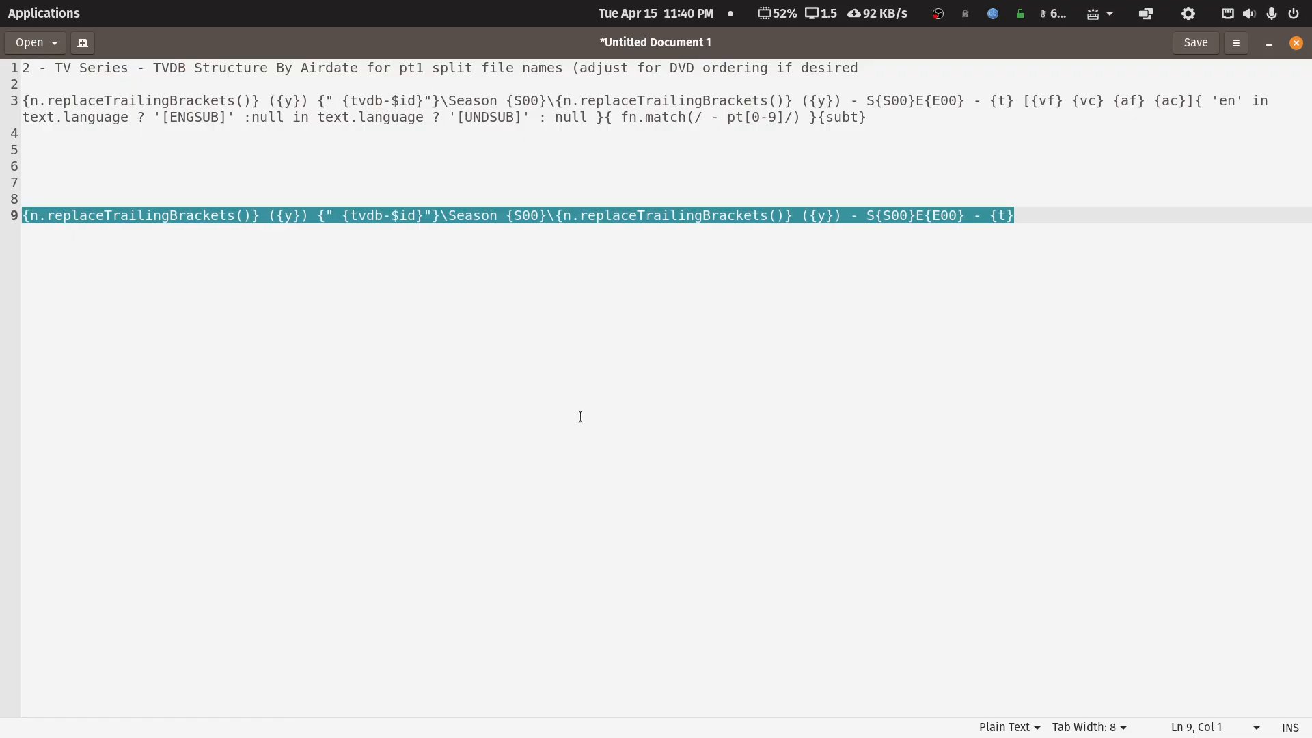
# - Select most of the expression on line 9 in gedit, then minimize the editor
pyautogui.press('End')
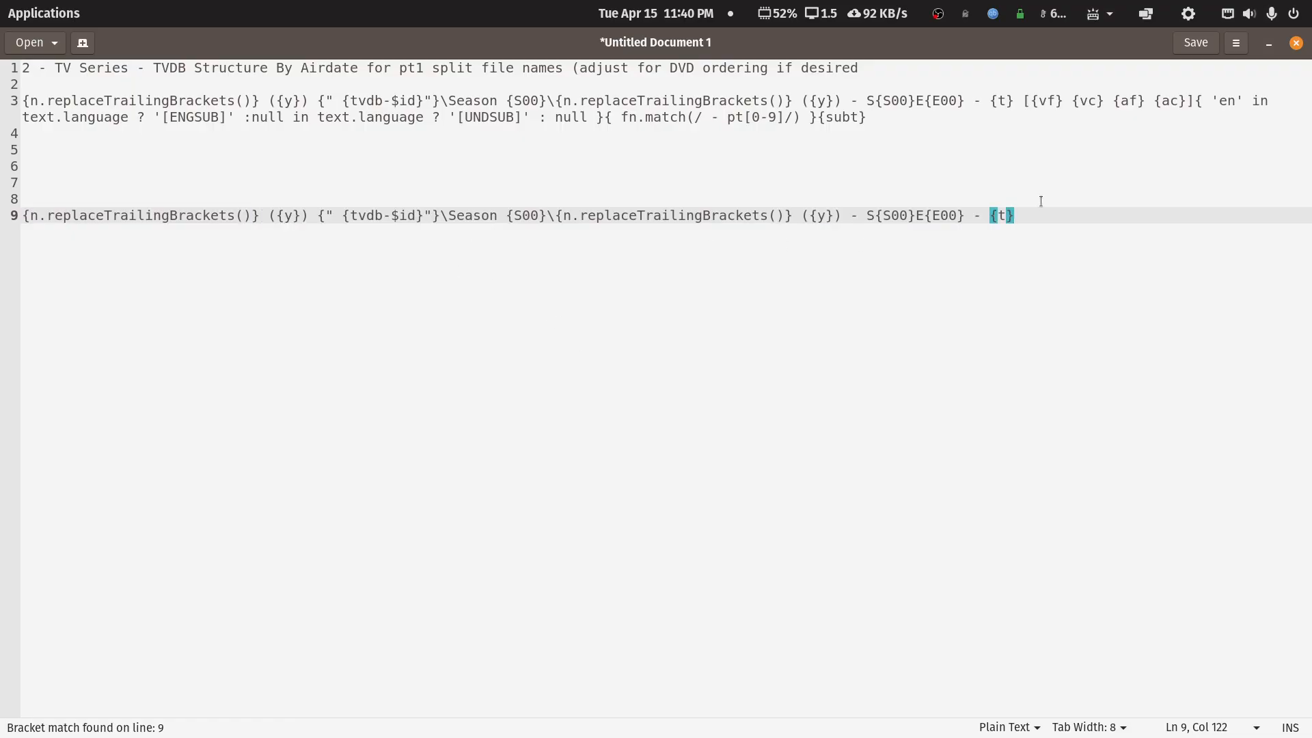
pyautogui.moveTo(1027, 217); pyautogui.dragTo(15, 217)
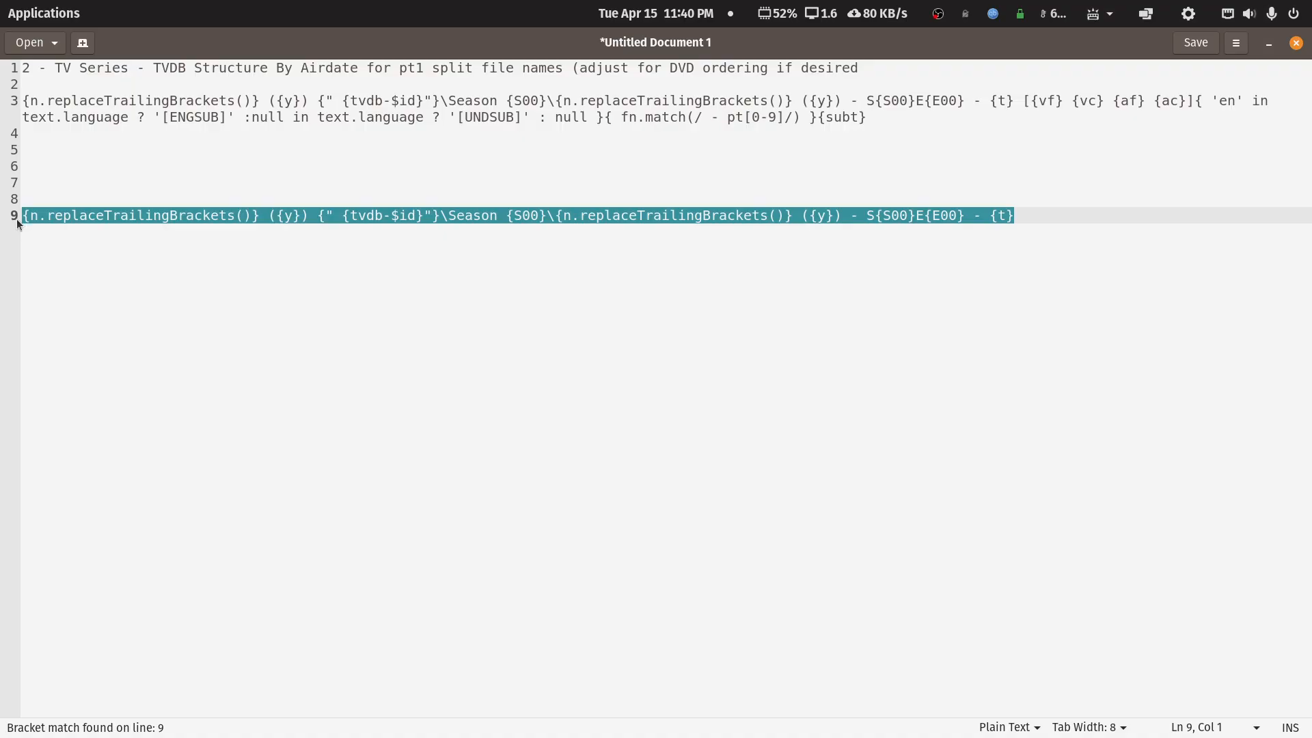
pyautogui.click(1269, 43)
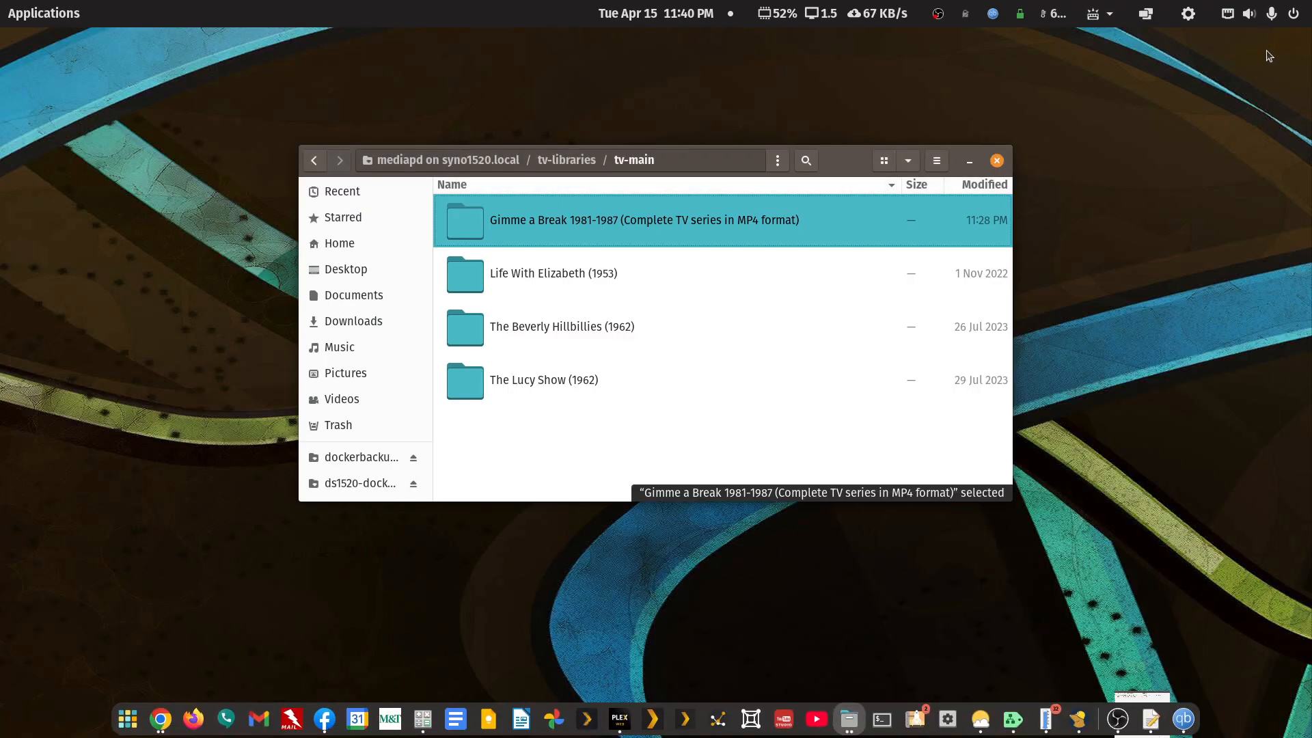
# - Launch FileBot and open the Howie TV TVDB Rename preset in the Preset Editor
pyautogui.click(8, 18)
pyautogui.write('file')
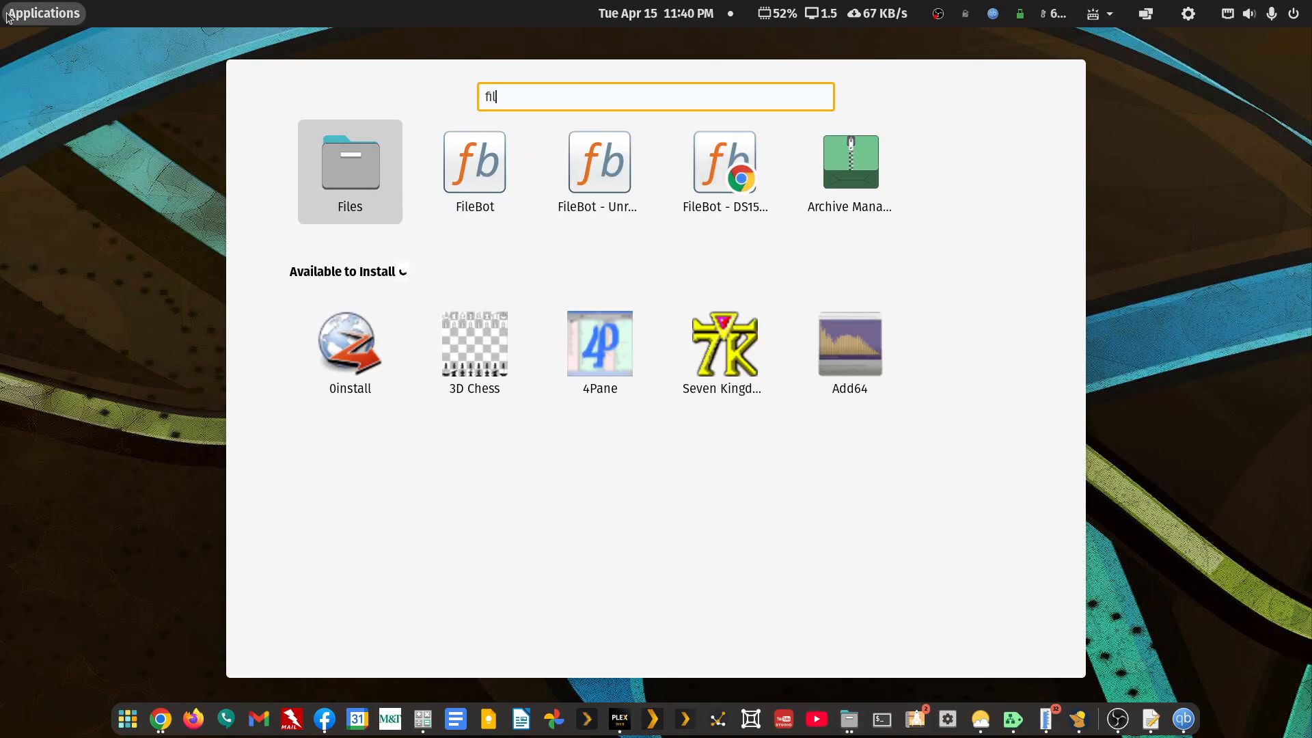
pyautogui.click(468, 166)
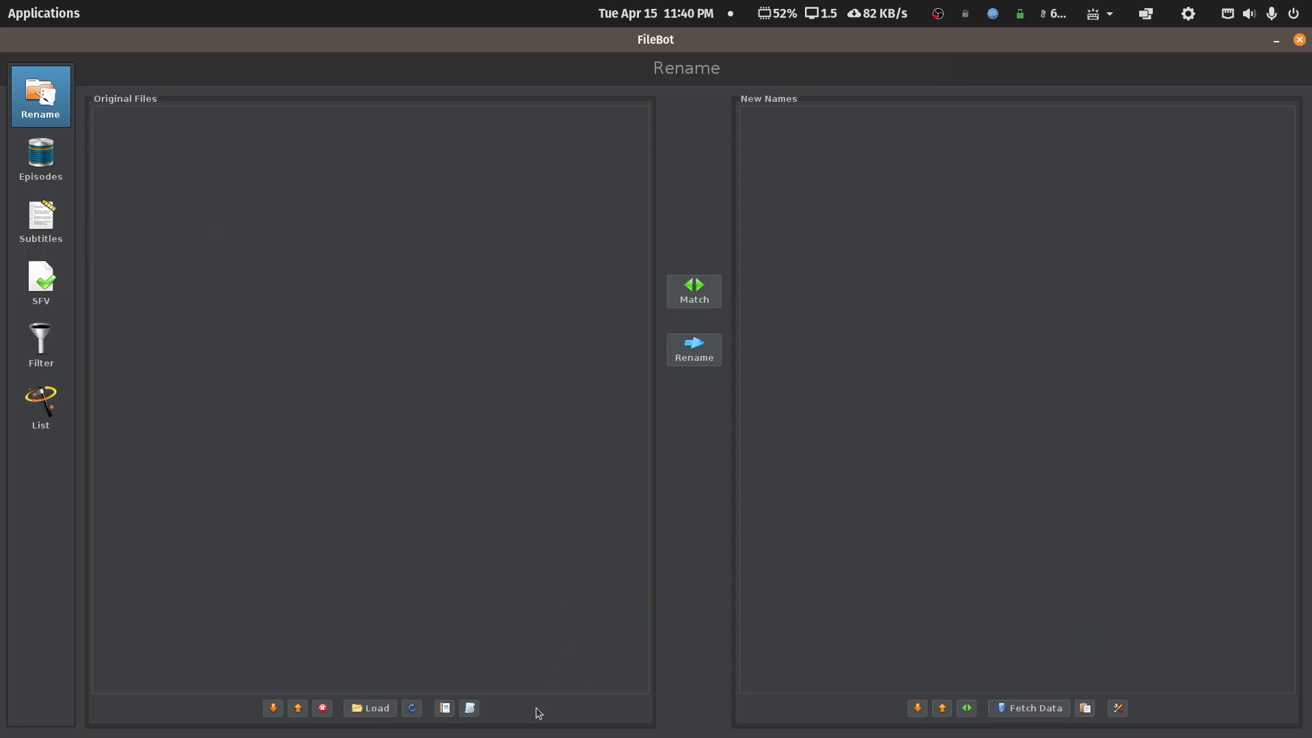
pyautogui.click(469, 708)
pyautogui.click(494, 718)
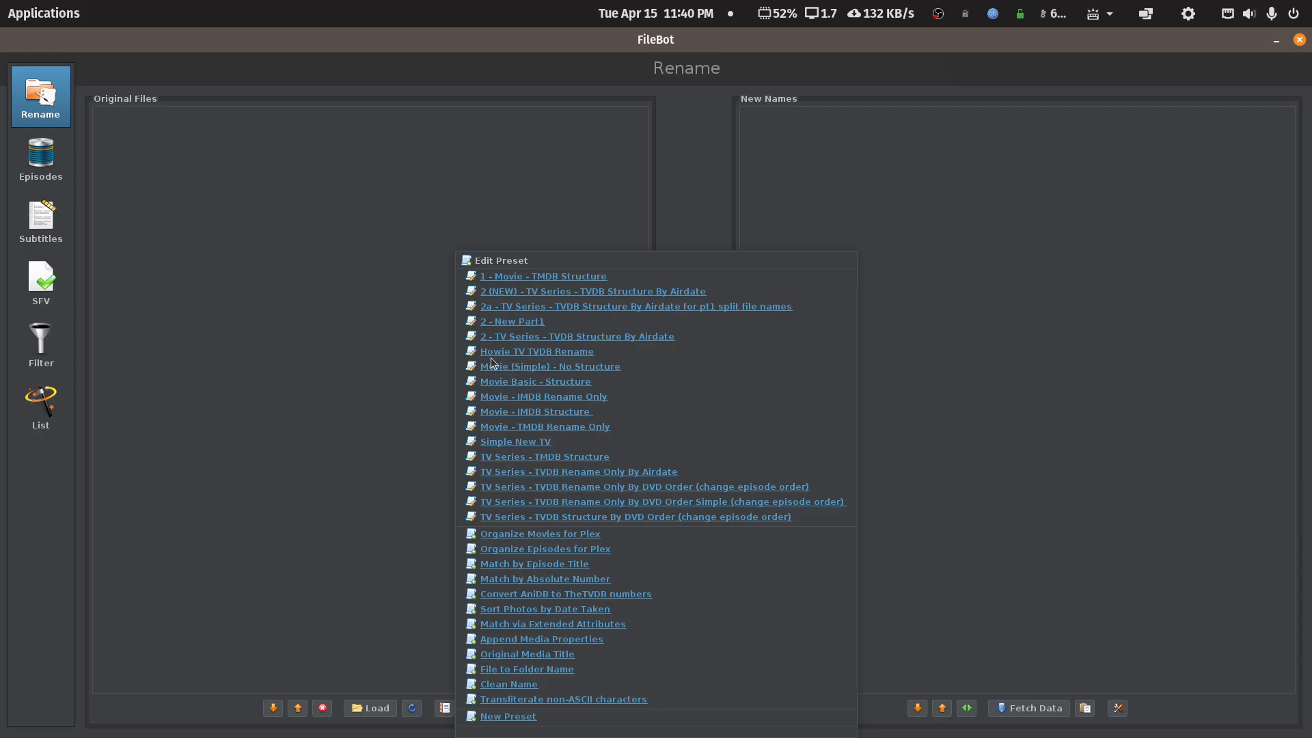
pyautogui.click(547, 352)
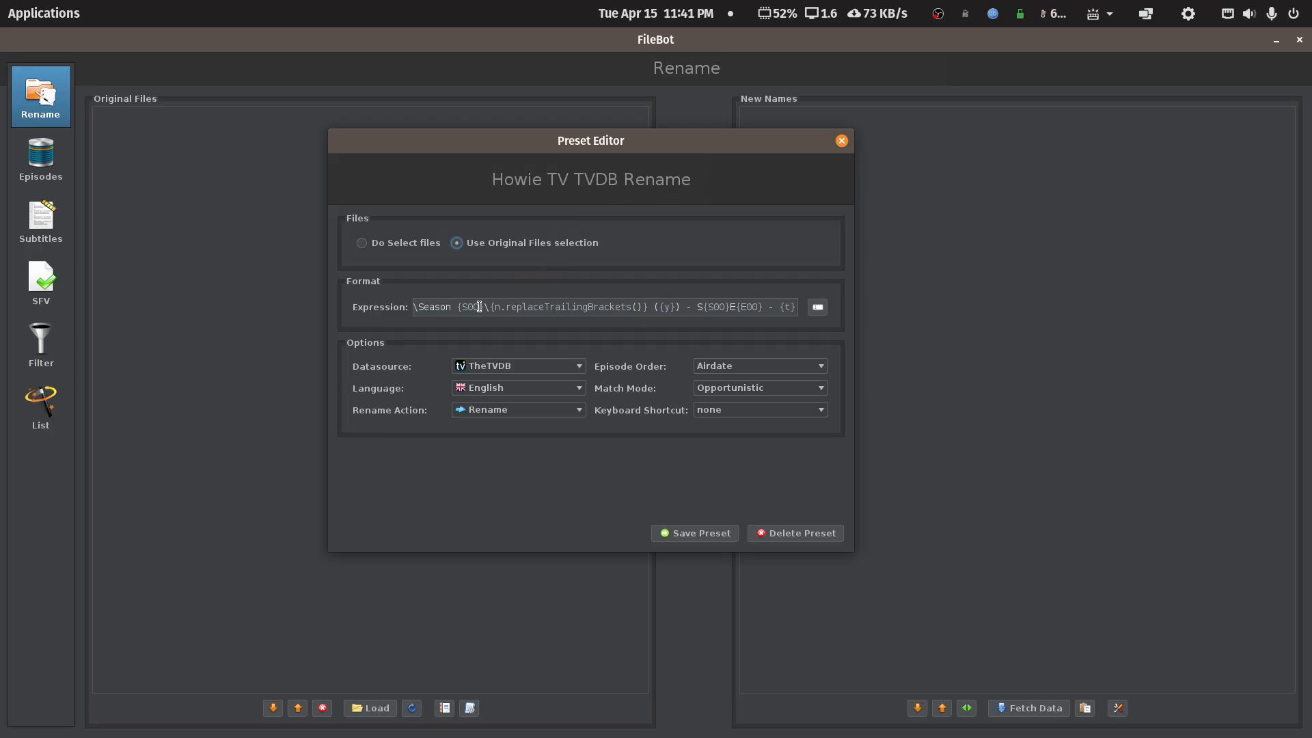
# - Insert ' -' before the episode code, keep TheTVDB and Airdate order, and save the preset
pyautogui.click(688, 306)
pyautogui.write('-')
pyautogui.click(579, 367)
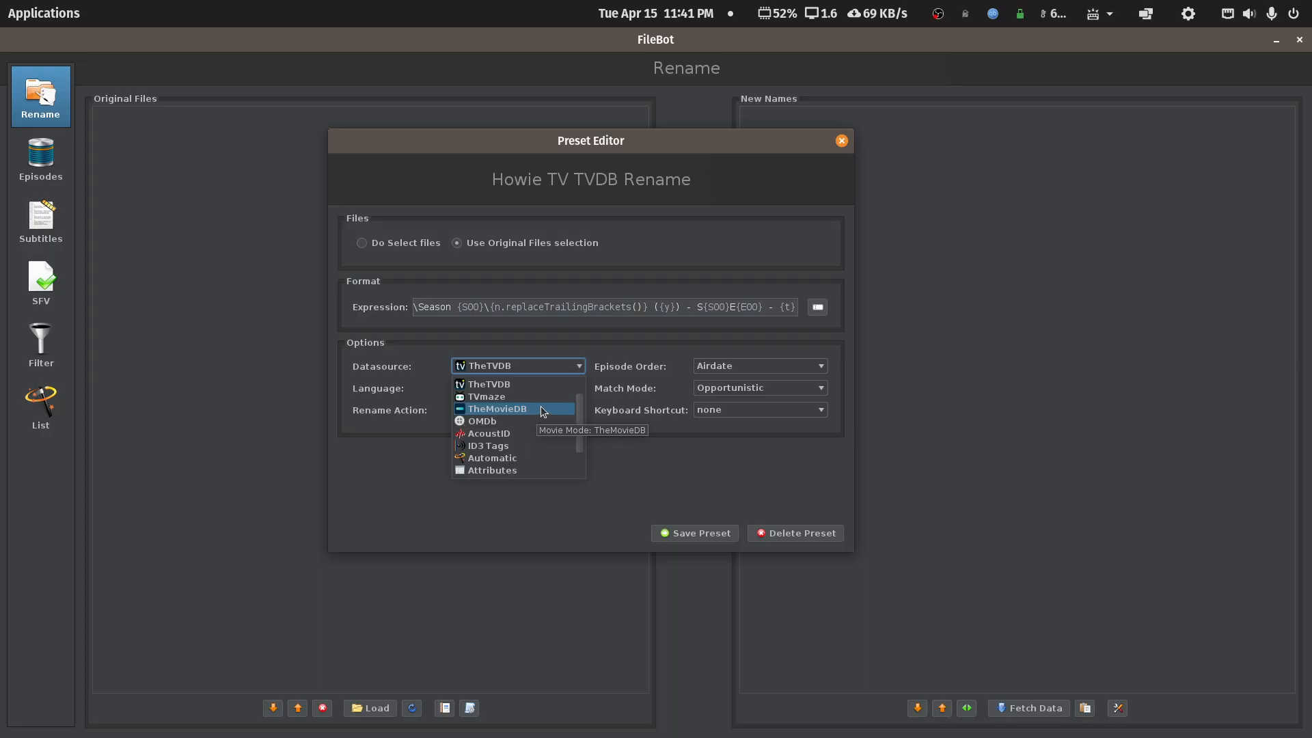
pyautogui.scroll(1, 544, 403)
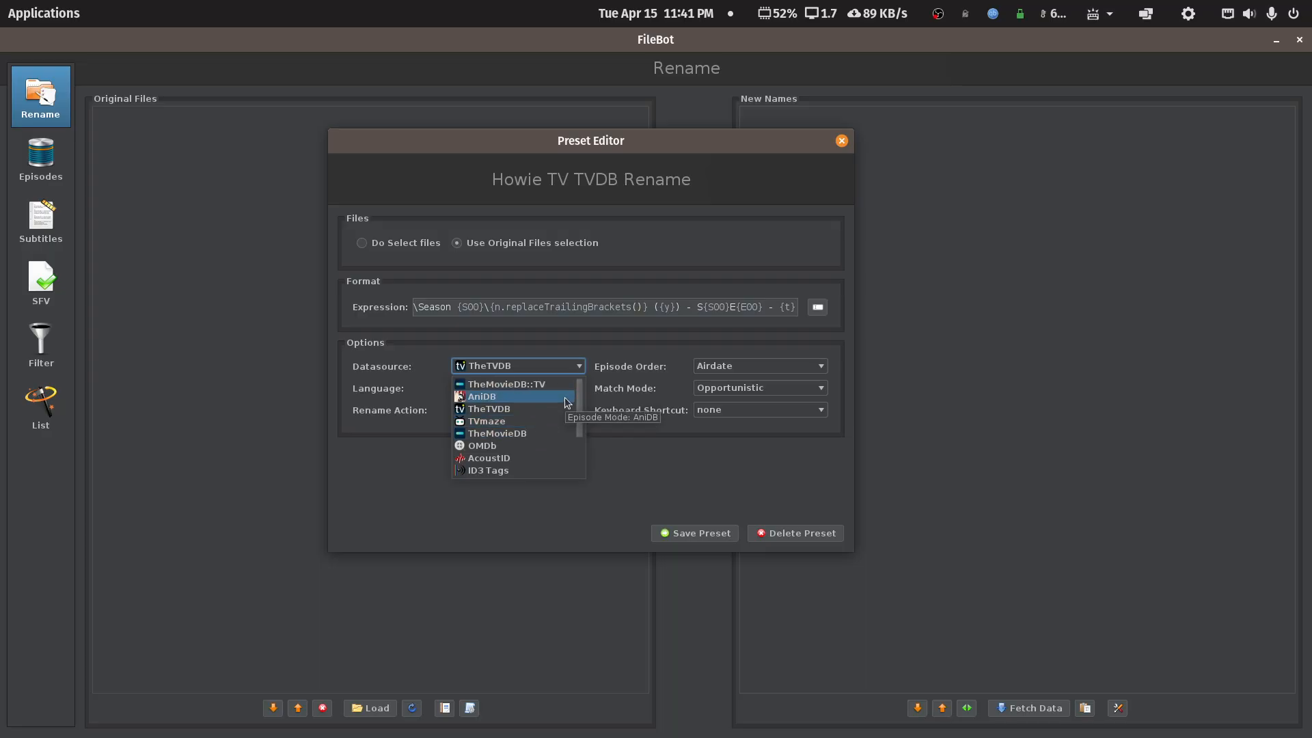
pyautogui.click(509, 409)
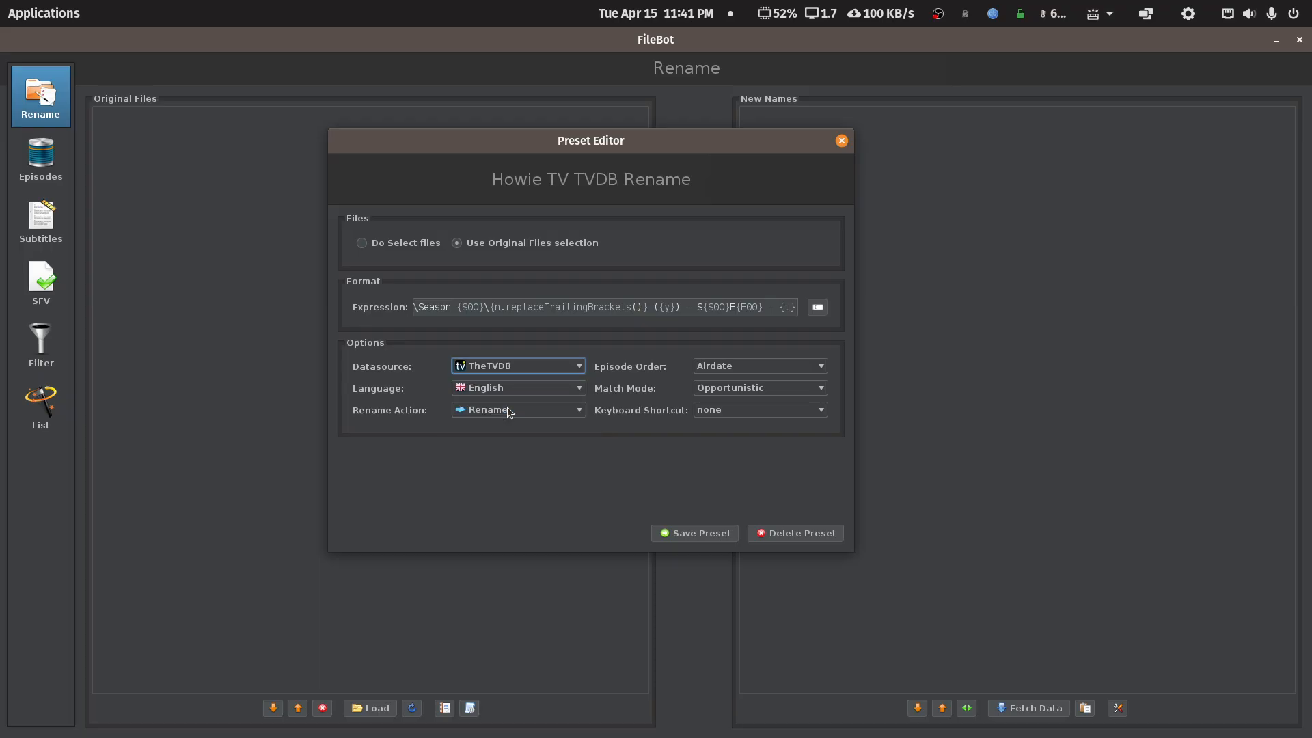
pyautogui.click(821, 369)
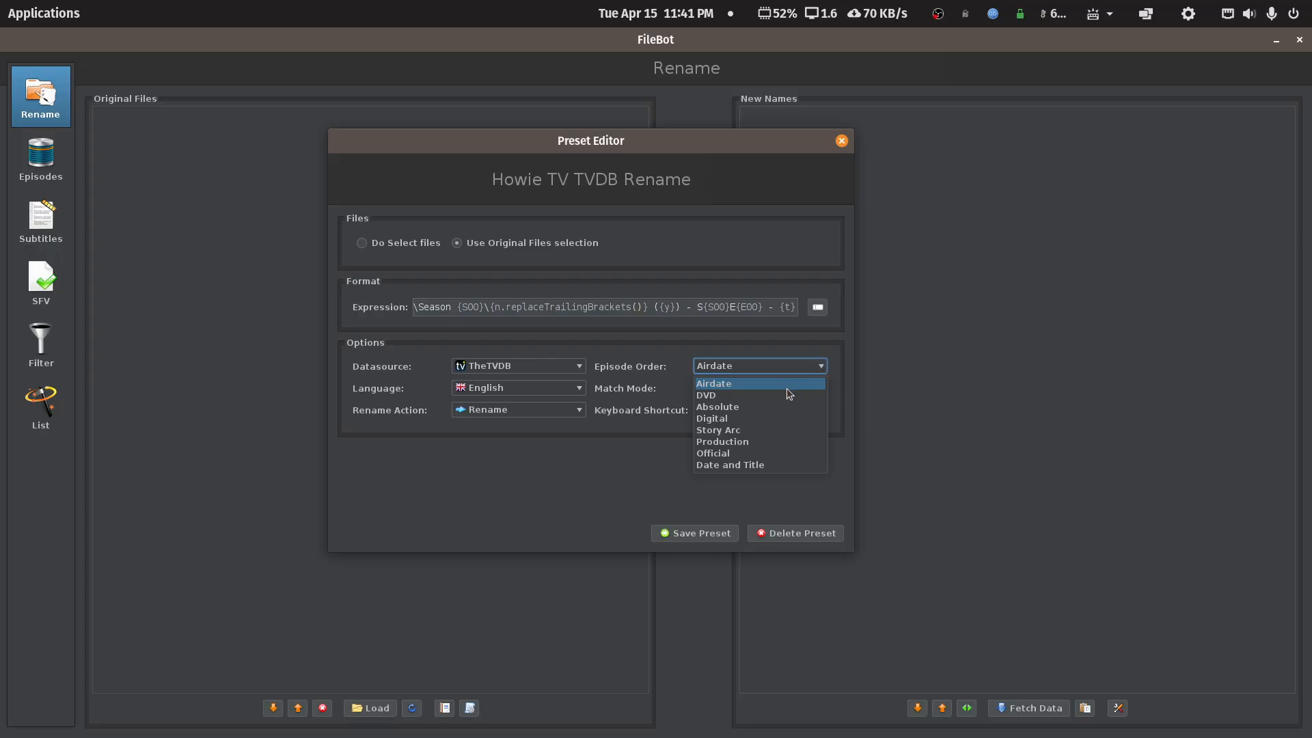
pyautogui.click(847, 353)
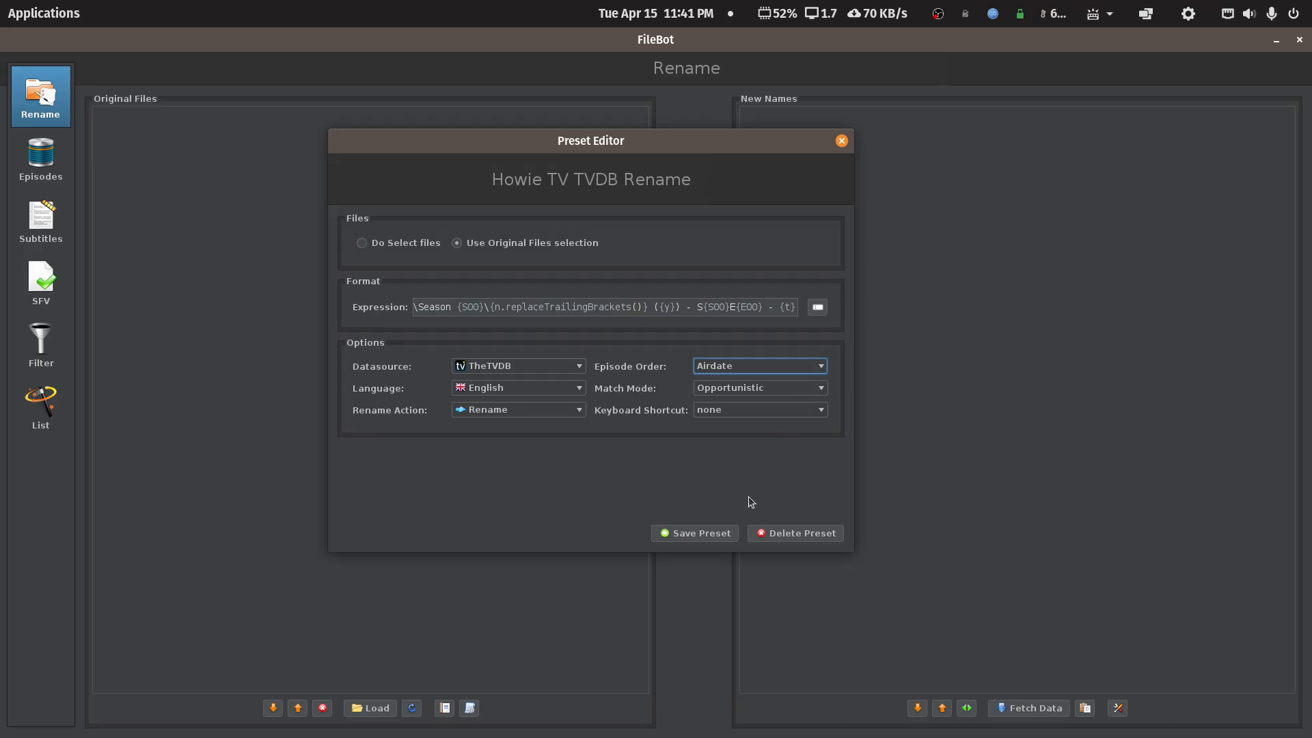
pyautogui.click(710, 534)
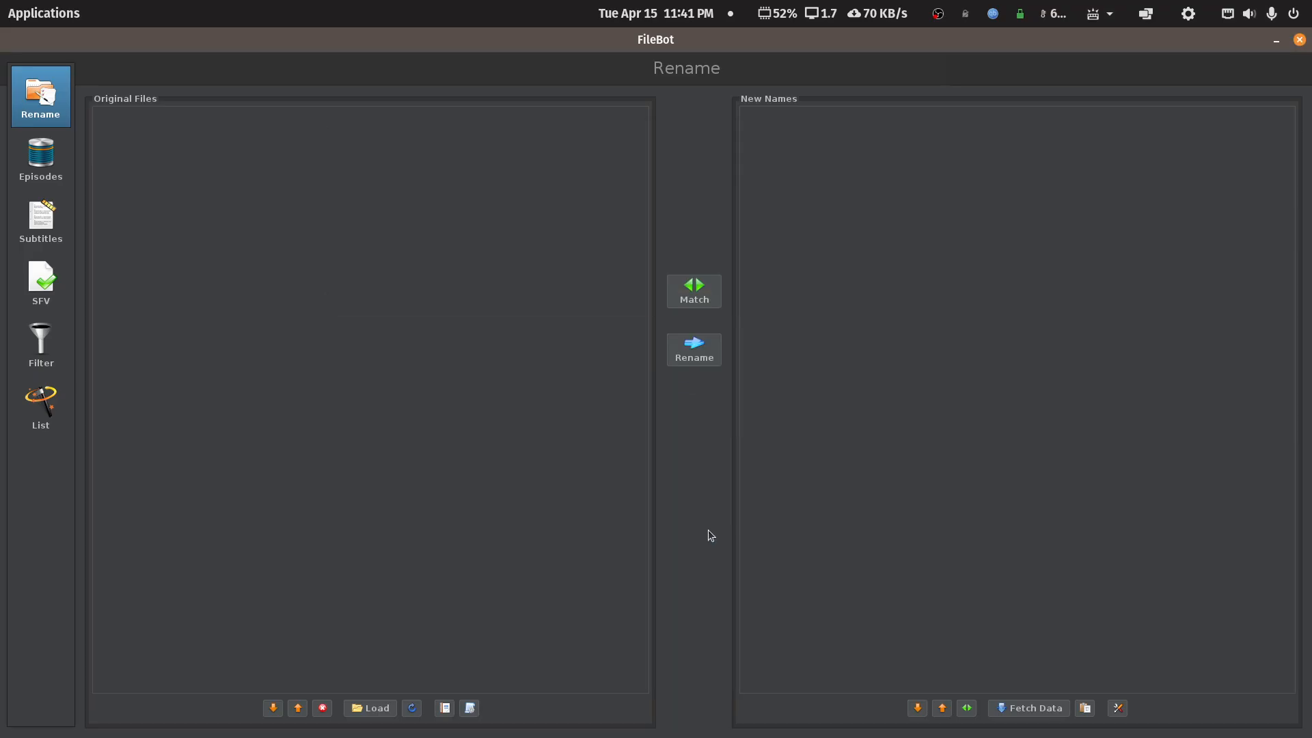
# - Close FileBot and reopen it on the Gimme a Break folder via Open With Other Application
pyautogui.click(1299, 39)
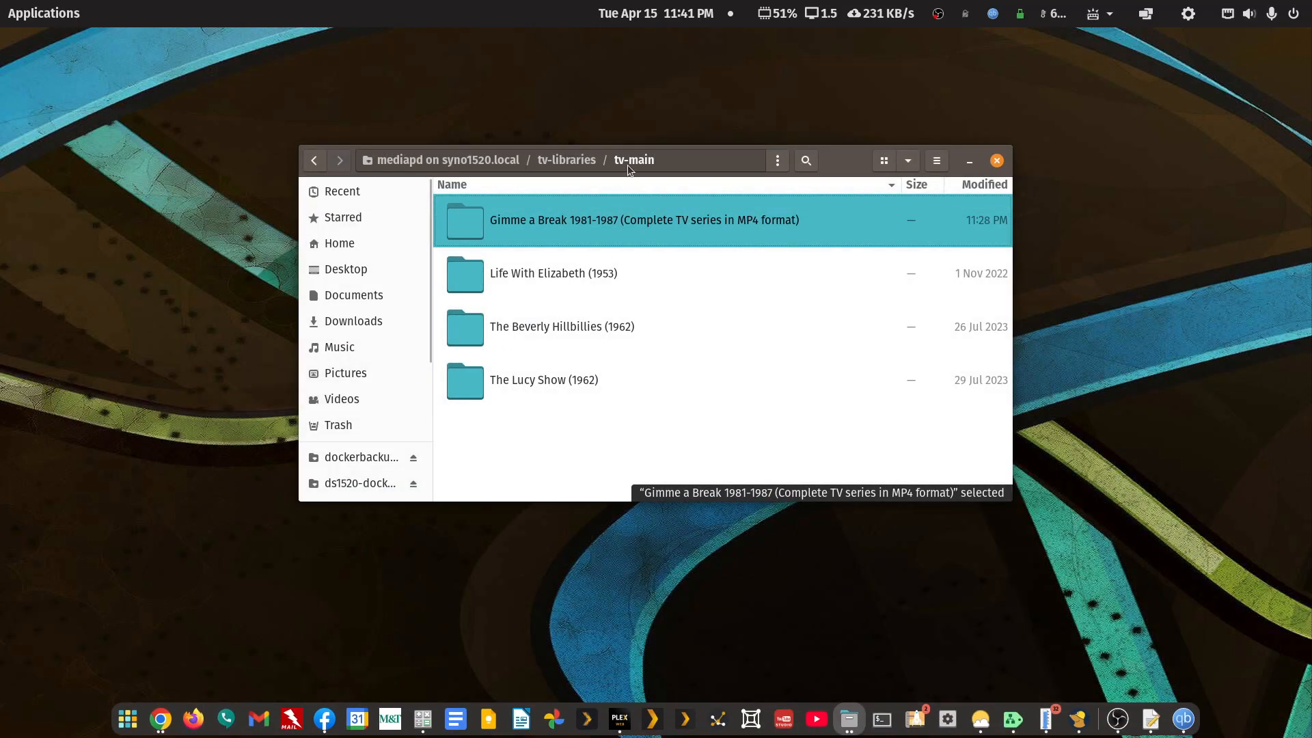
pyautogui.rightClick(584, 224)
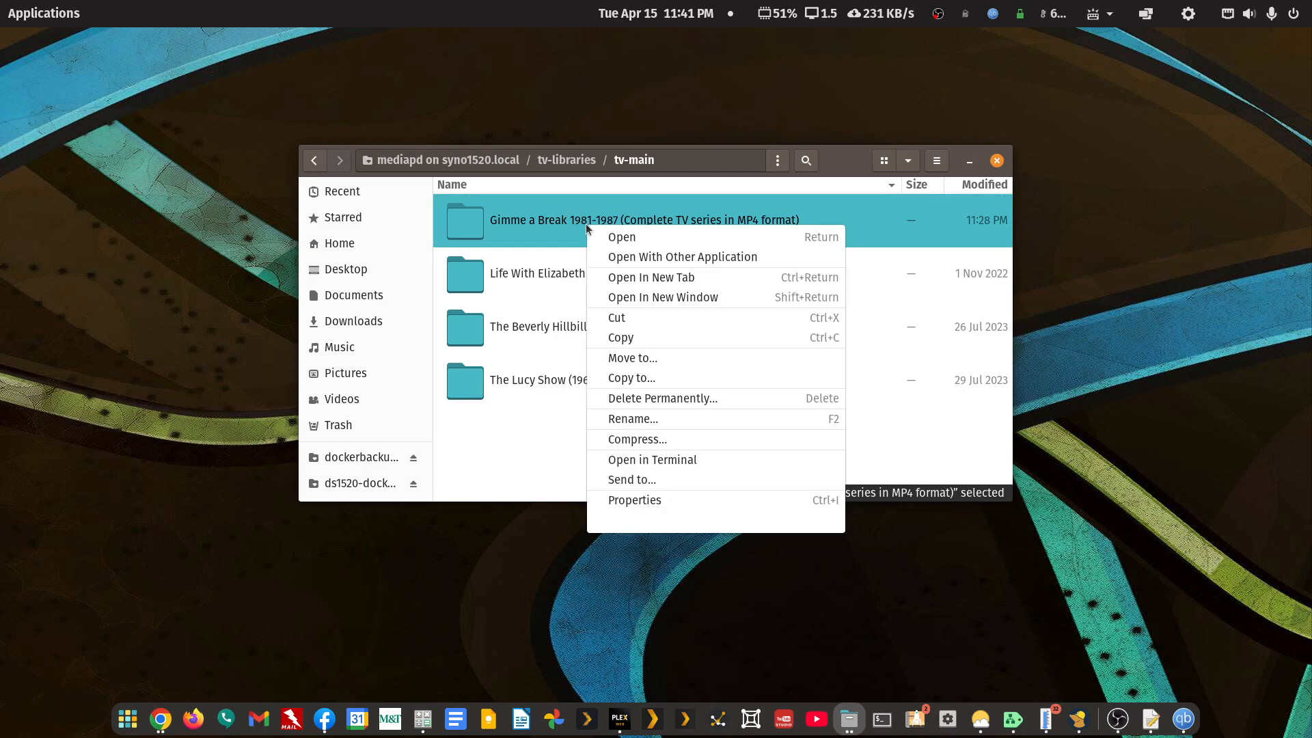
pyautogui.click(653, 258)
pyautogui.click(767, 198)
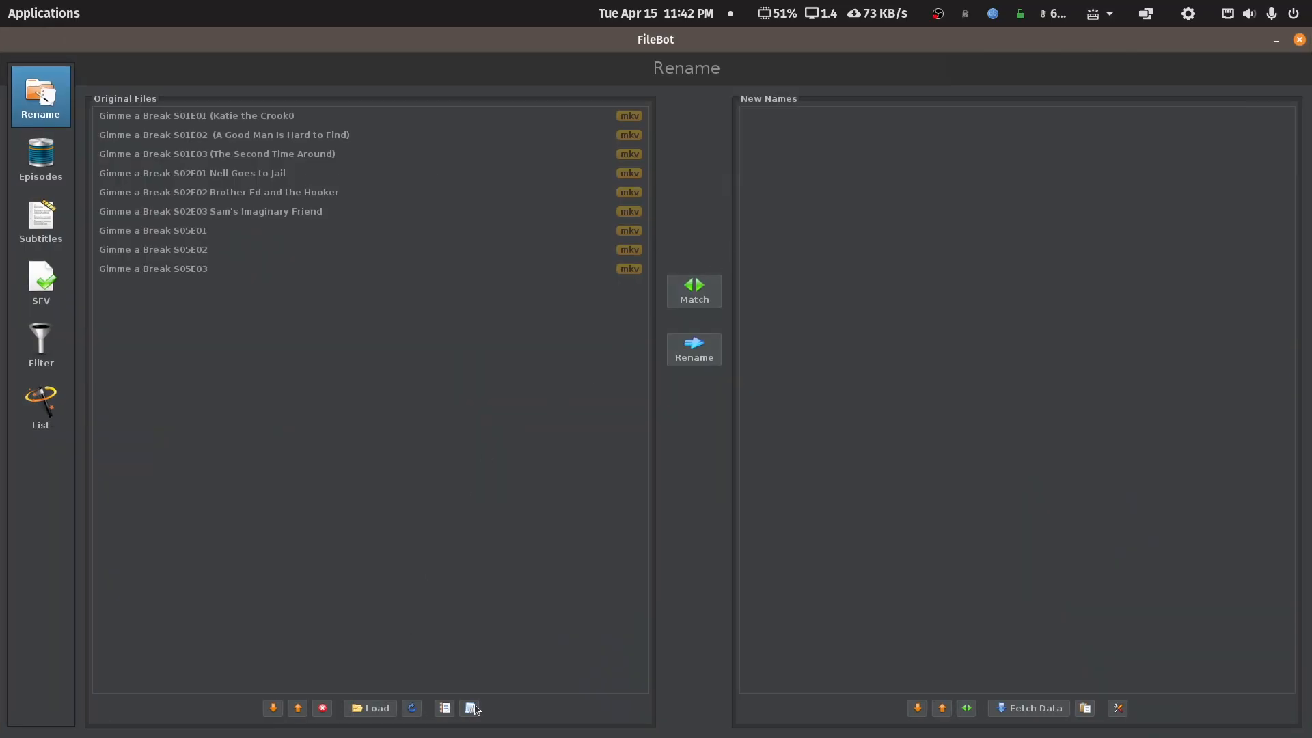
# - Apply the Howie TV TVDB Rename preset and confirm Gimme a Break! as the matching series
pyautogui.click(471, 708)
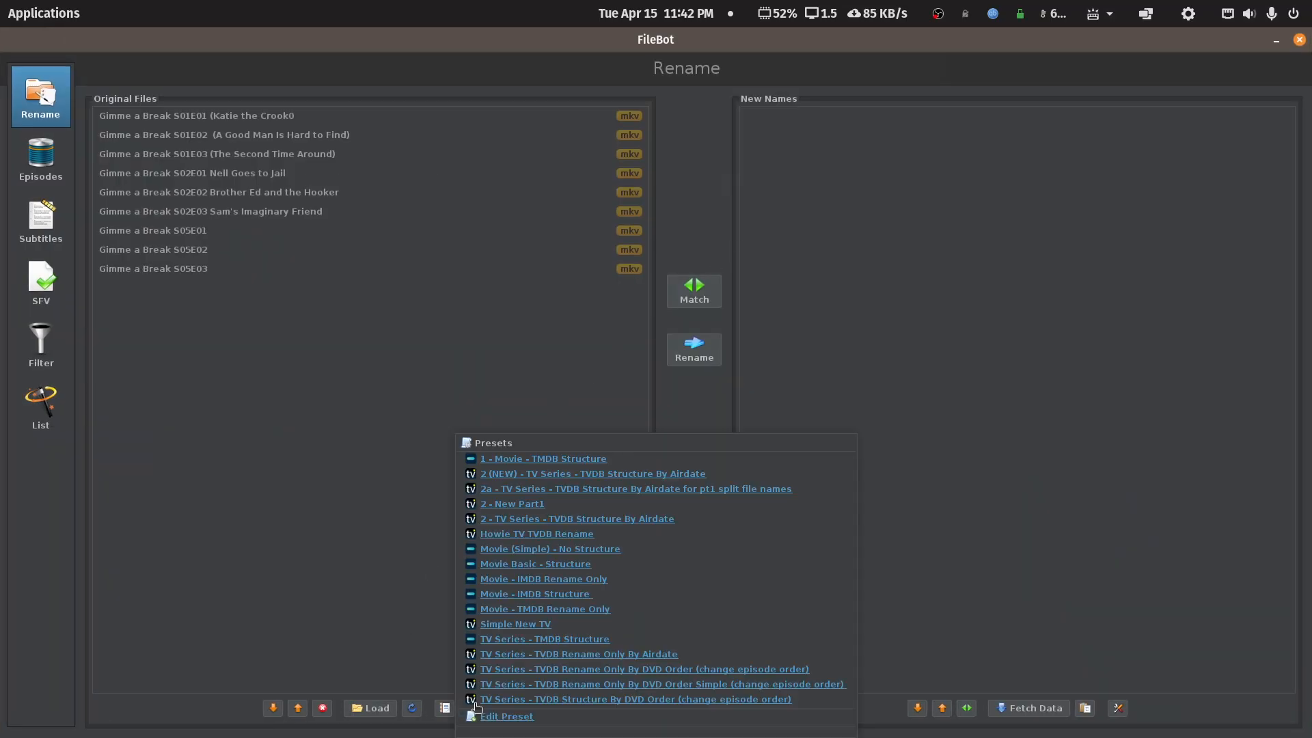
pyautogui.click(512, 535)
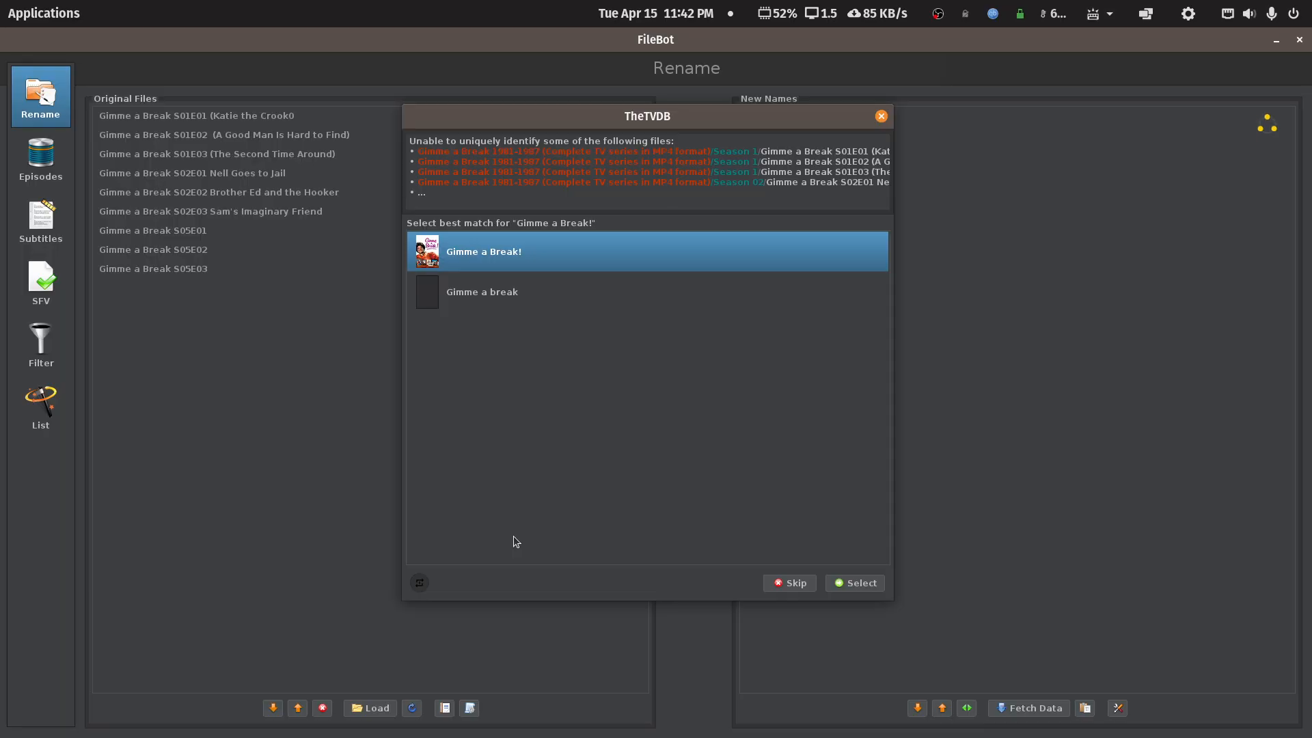
pyautogui.click(854, 583)
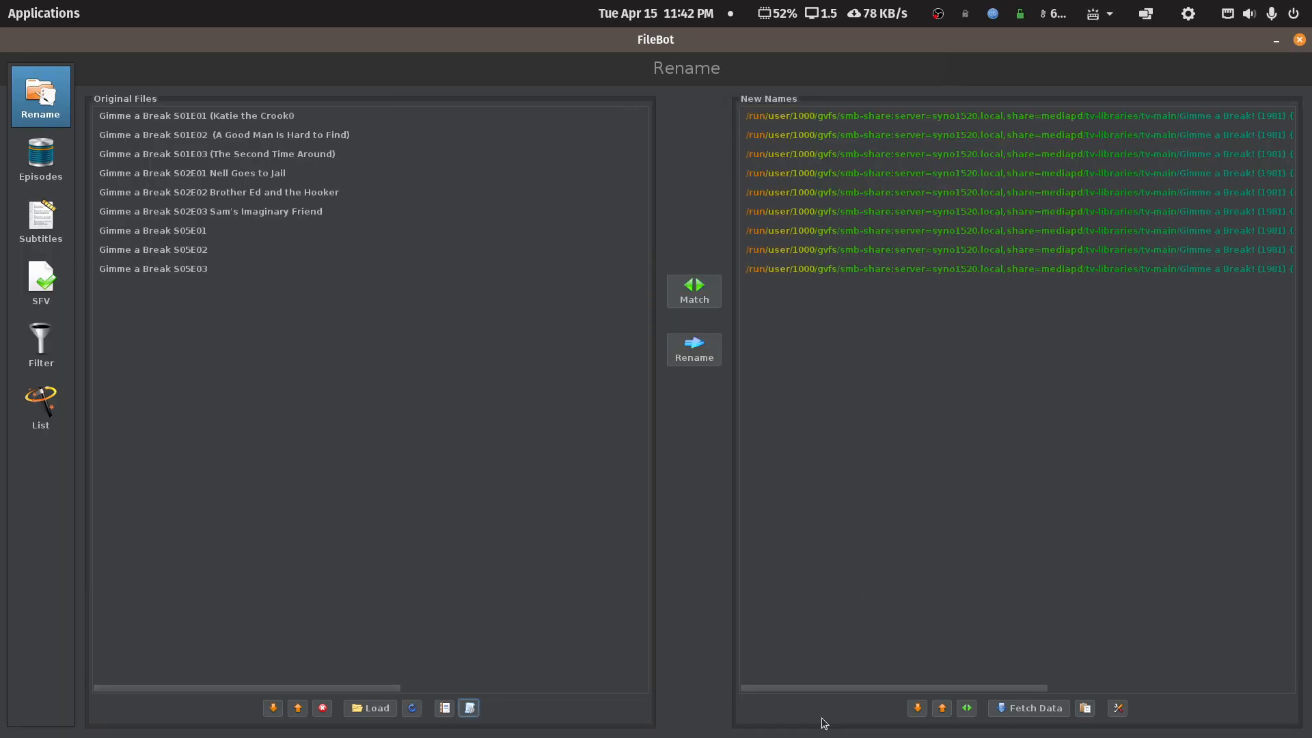
# - Review the proposed New Names and restore the FileBot window to a smaller size
pyautogui.moveTo(848, 688); pyautogui.dragTo(971, 696)
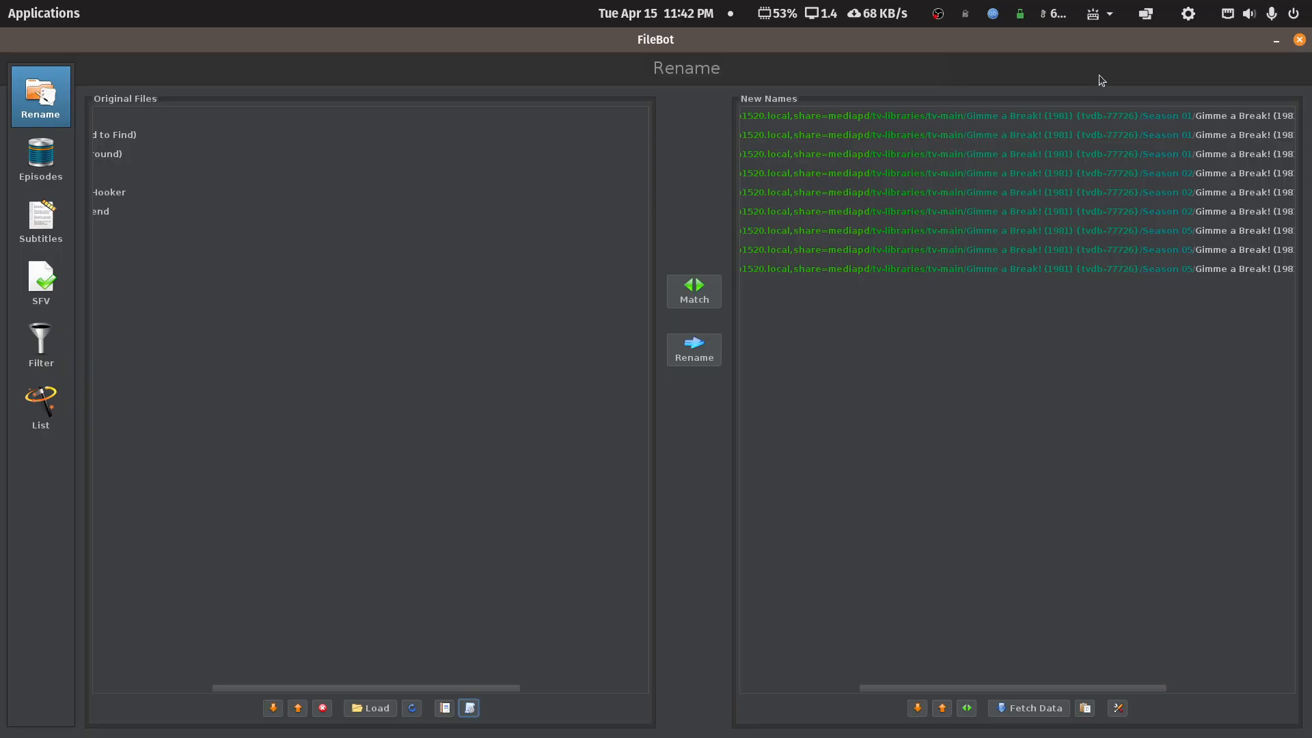
pyautogui.doubleClick(1113, 51)
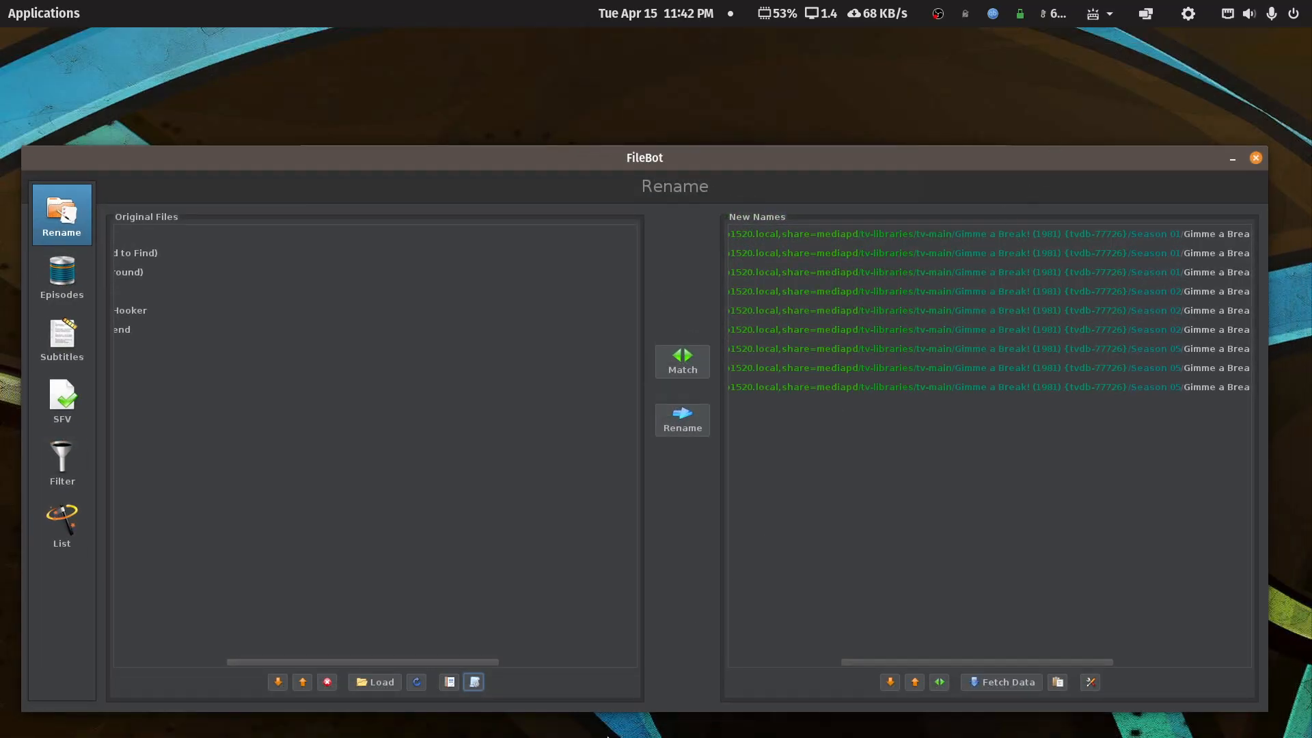
pyautogui.moveTo(620, 737)
pyautogui.moveTo(795, 735)
pyautogui.moveTo(832, 718)
# - Place Files beside FileBot, check the Gimme a Break folder, and review the new names again
pyautogui.click(885, 669)
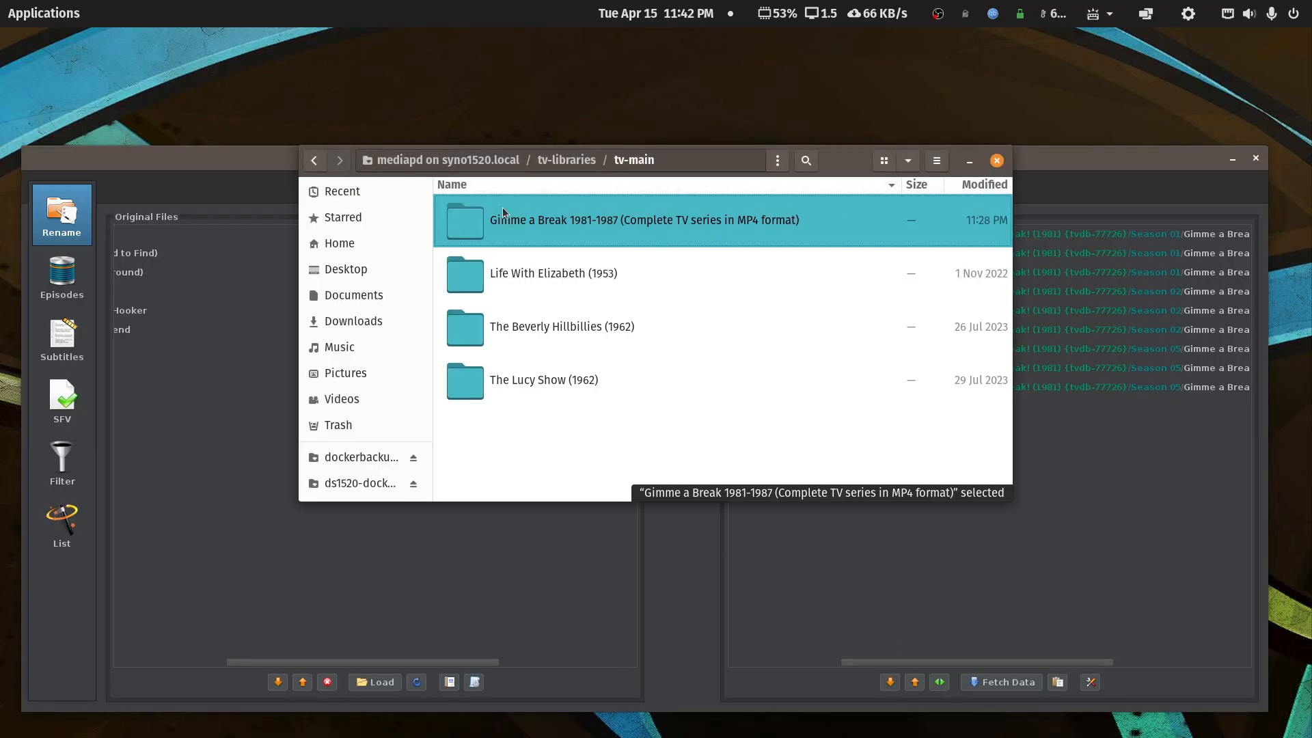
pyautogui.moveTo(837, 163); pyautogui.dragTo(642, 73)
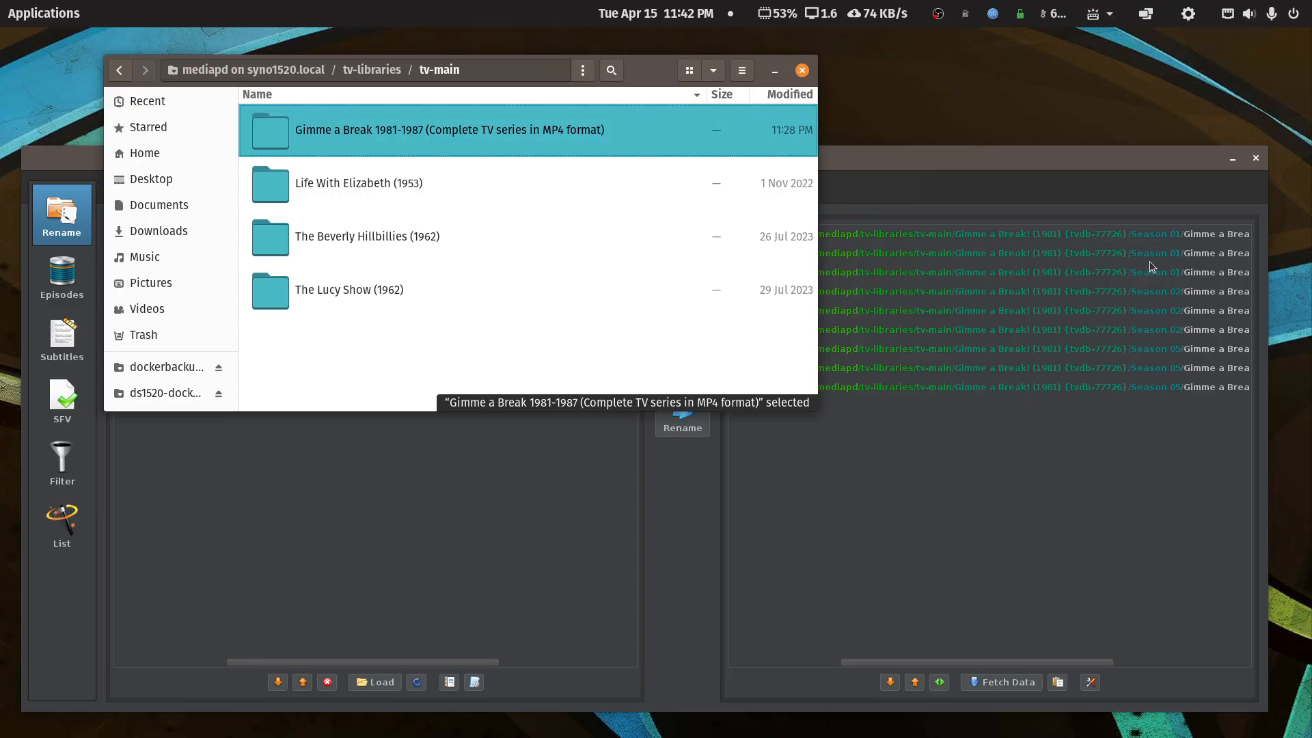
pyautogui.doubleClick(455, 144)
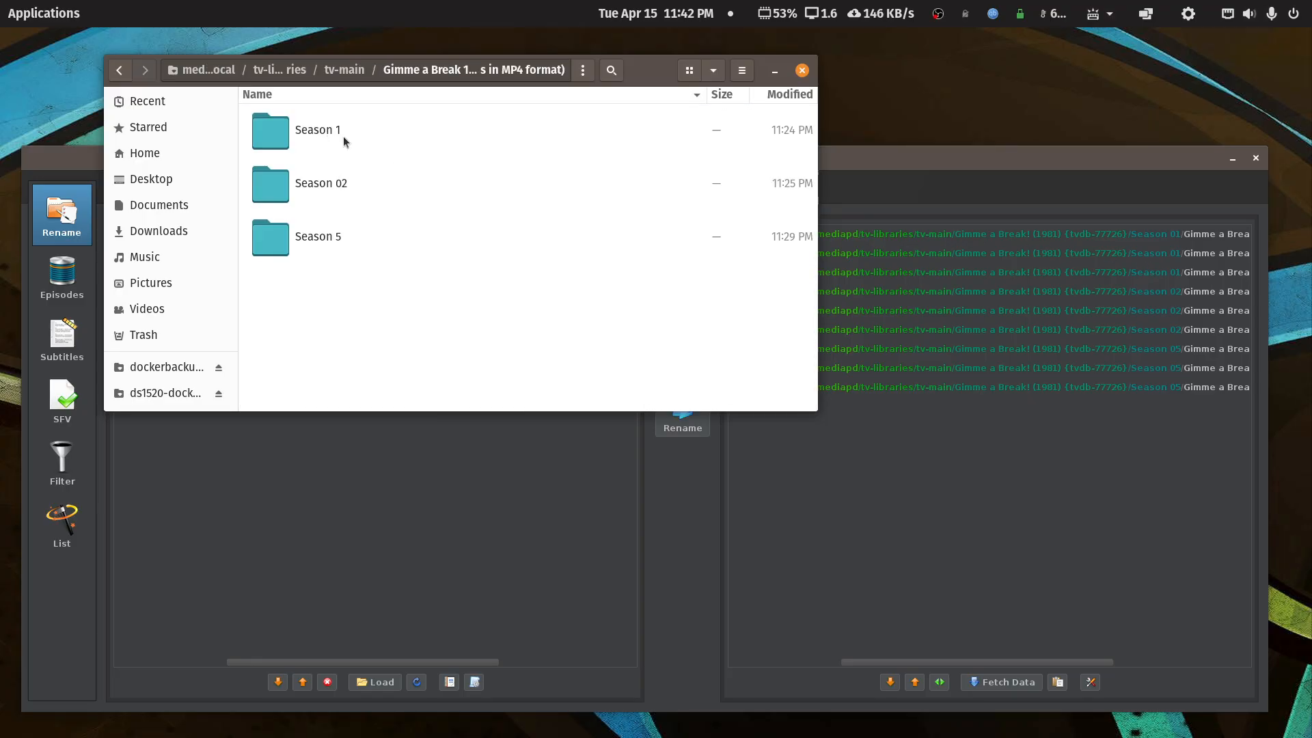
pyautogui.click(119, 69)
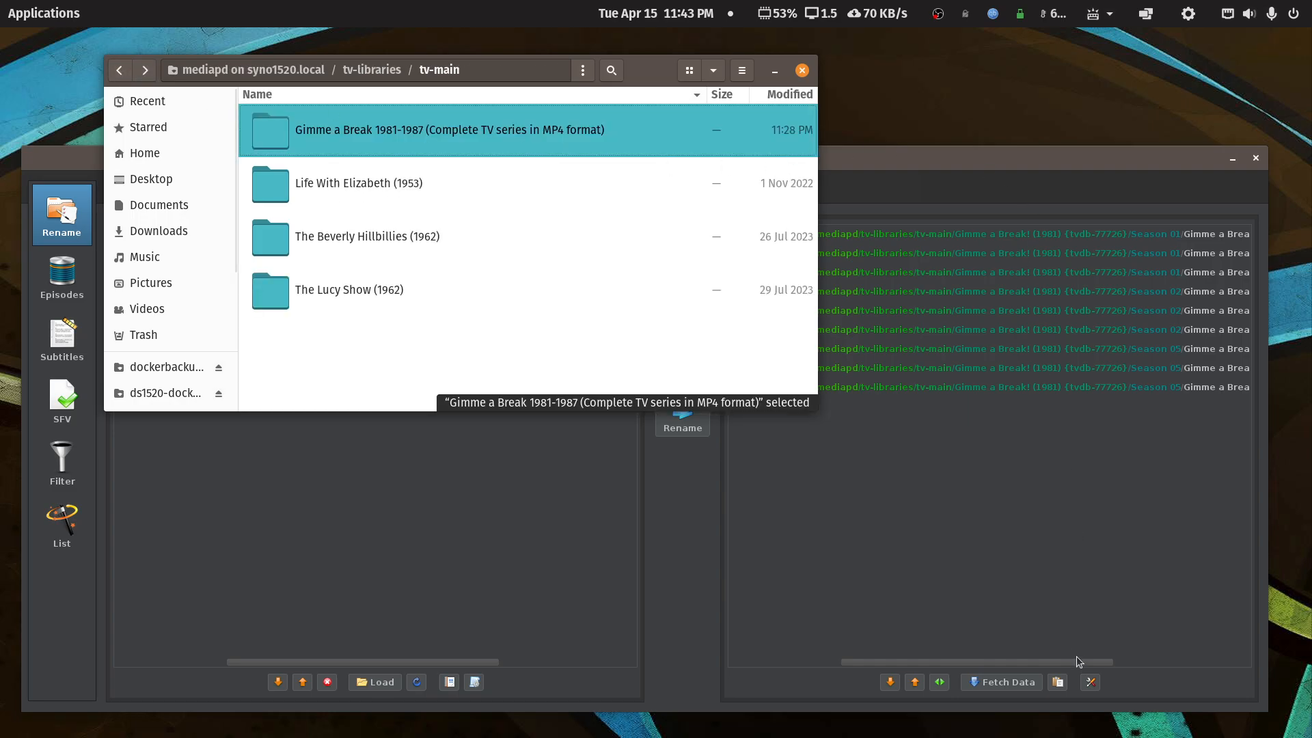
pyautogui.moveTo(1085, 662); pyautogui.dragTo(1256, 655)
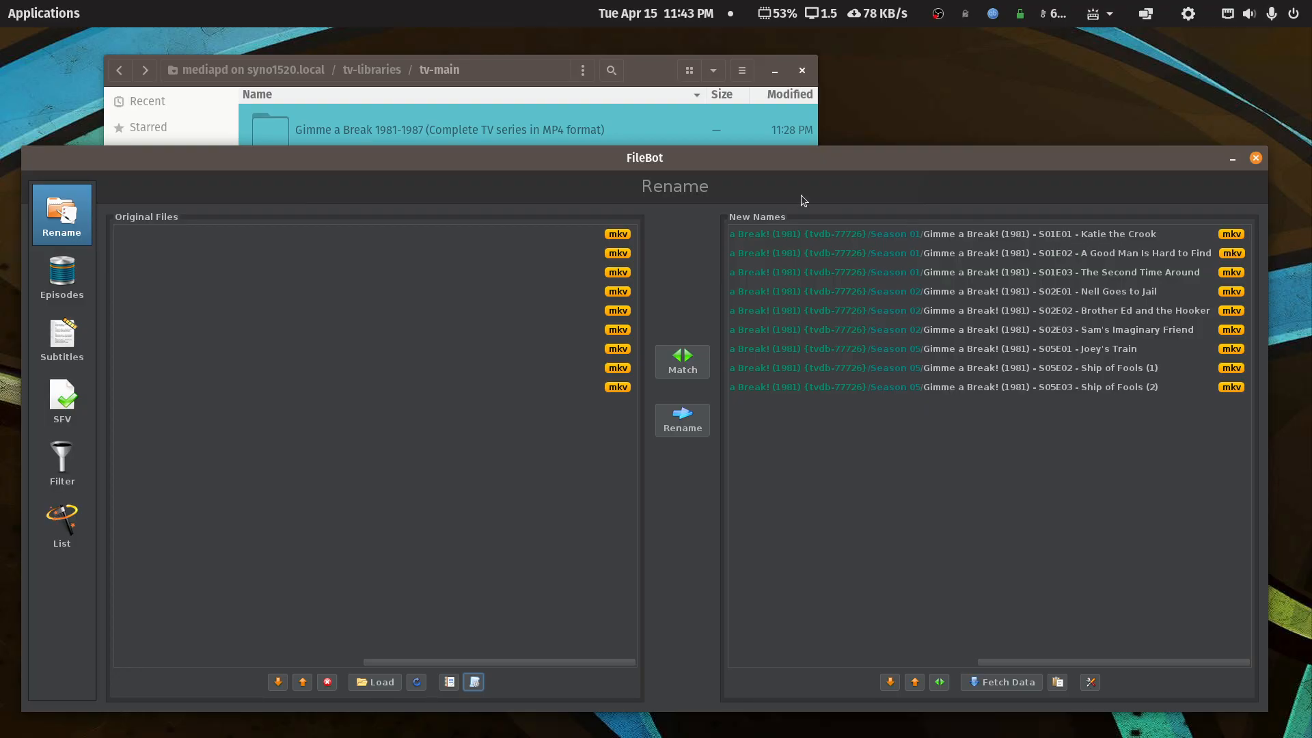
# - Rename the nine episodes, close FileBot, and open Gimme a Break! (1981) {tvdb-77726} > Season 01
pyautogui.click(682, 419)
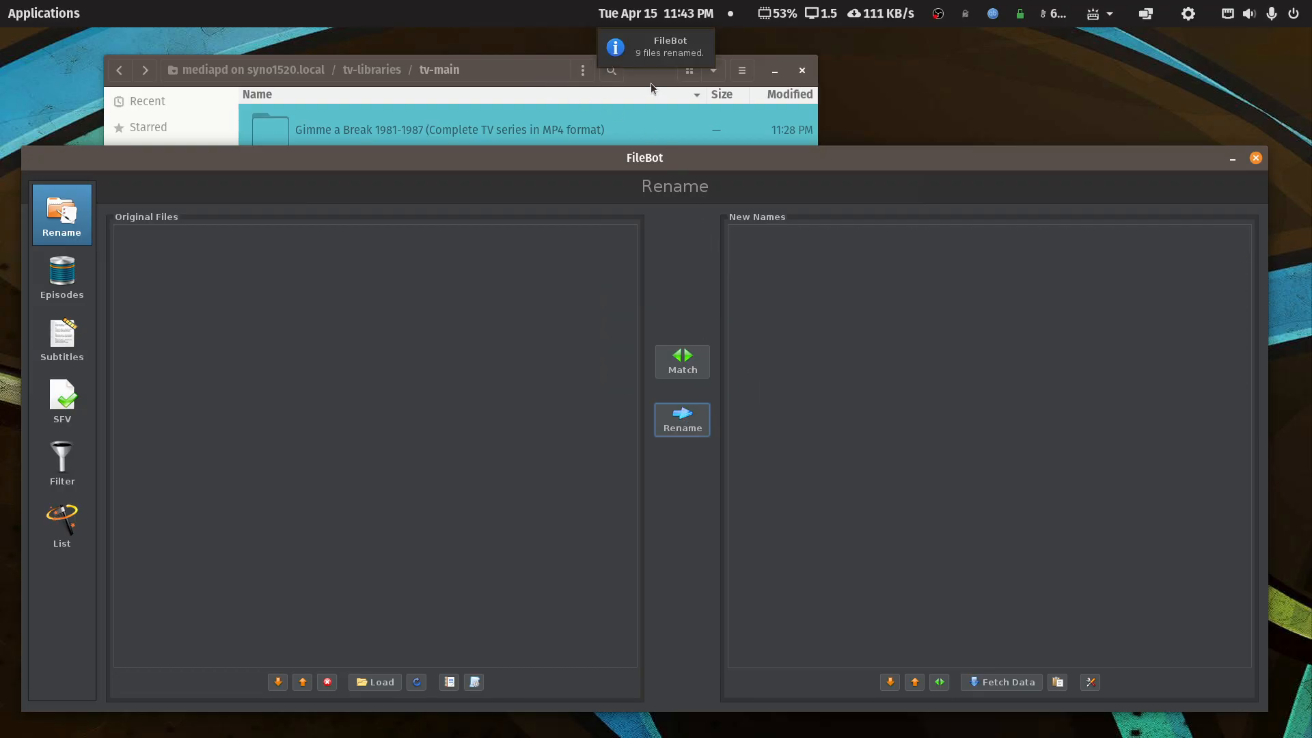
pyautogui.click(1255, 158)
pyautogui.moveTo(660, 79); pyautogui.dragTo(819, 179)
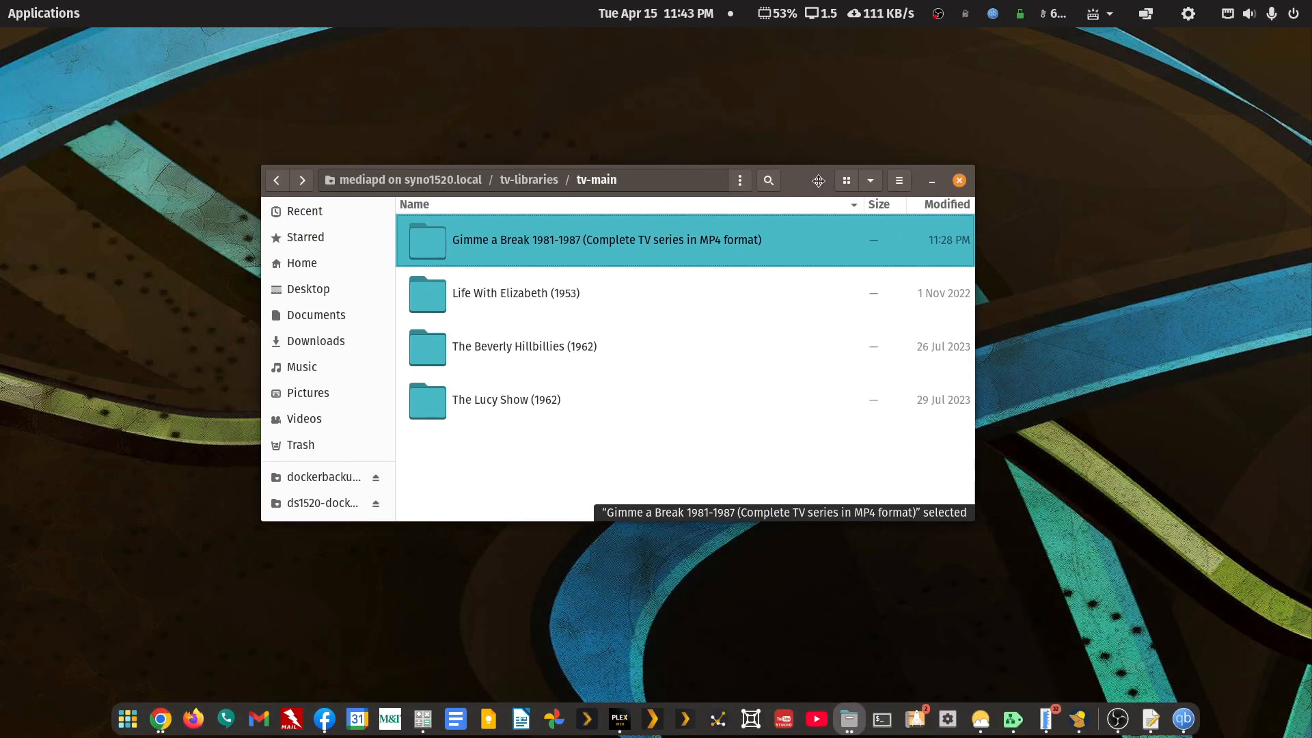
pyautogui.doubleClick(513, 238)
pyautogui.doubleClick(514, 238)
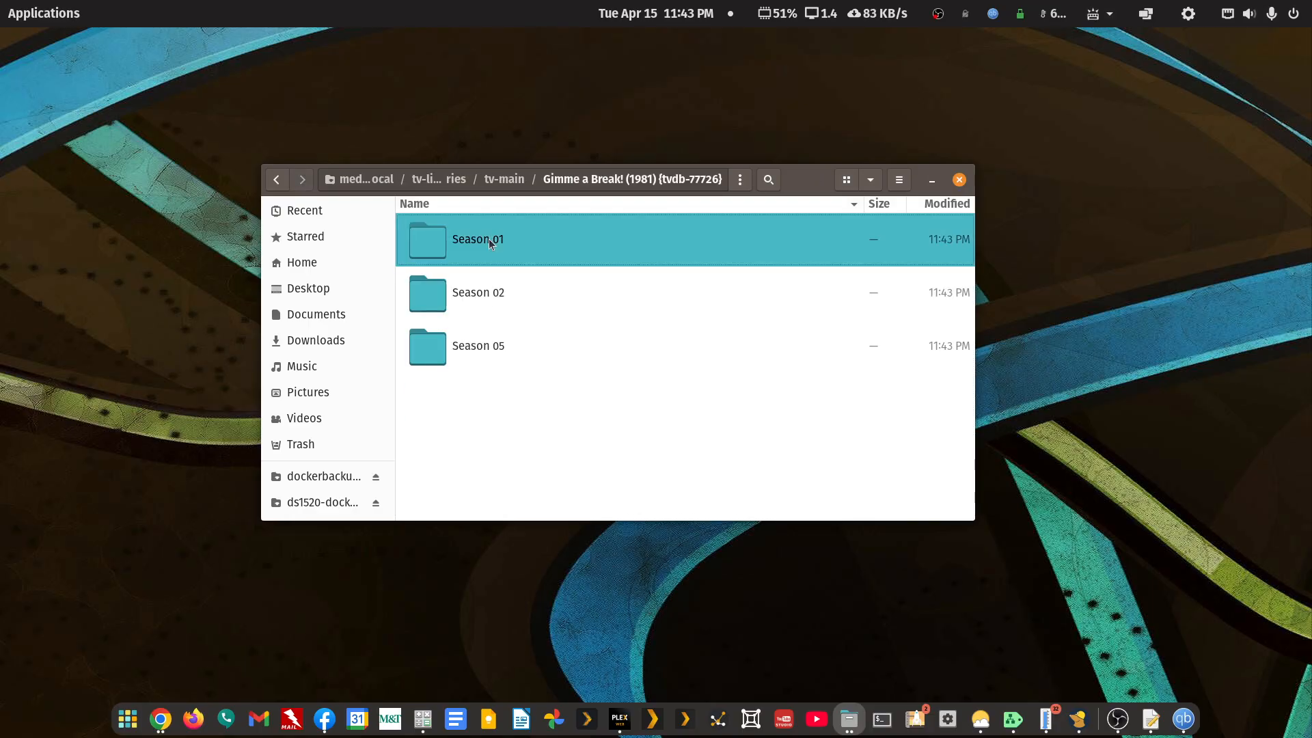
# - Play S01E02 in VLC, close the player, and select the S01E03 file
pyautogui.doubleClick(501, 301)
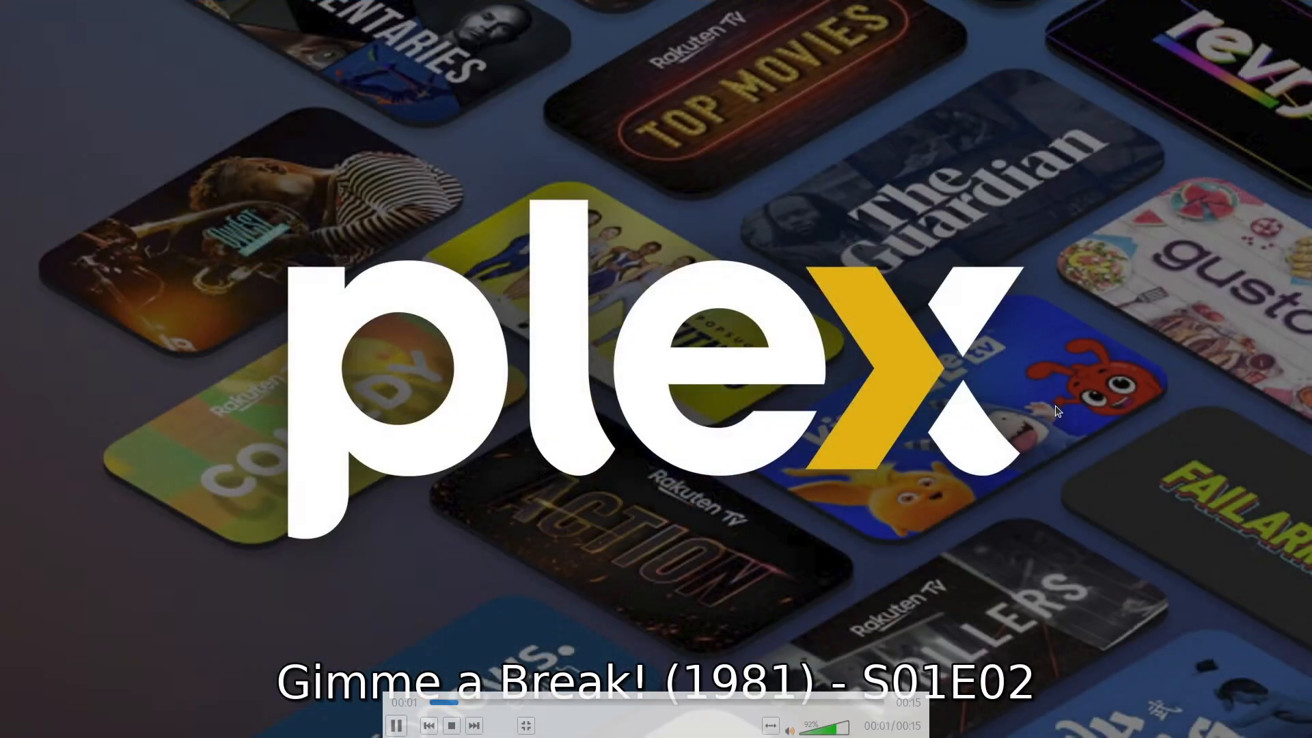
pyautogui.press('Escape')
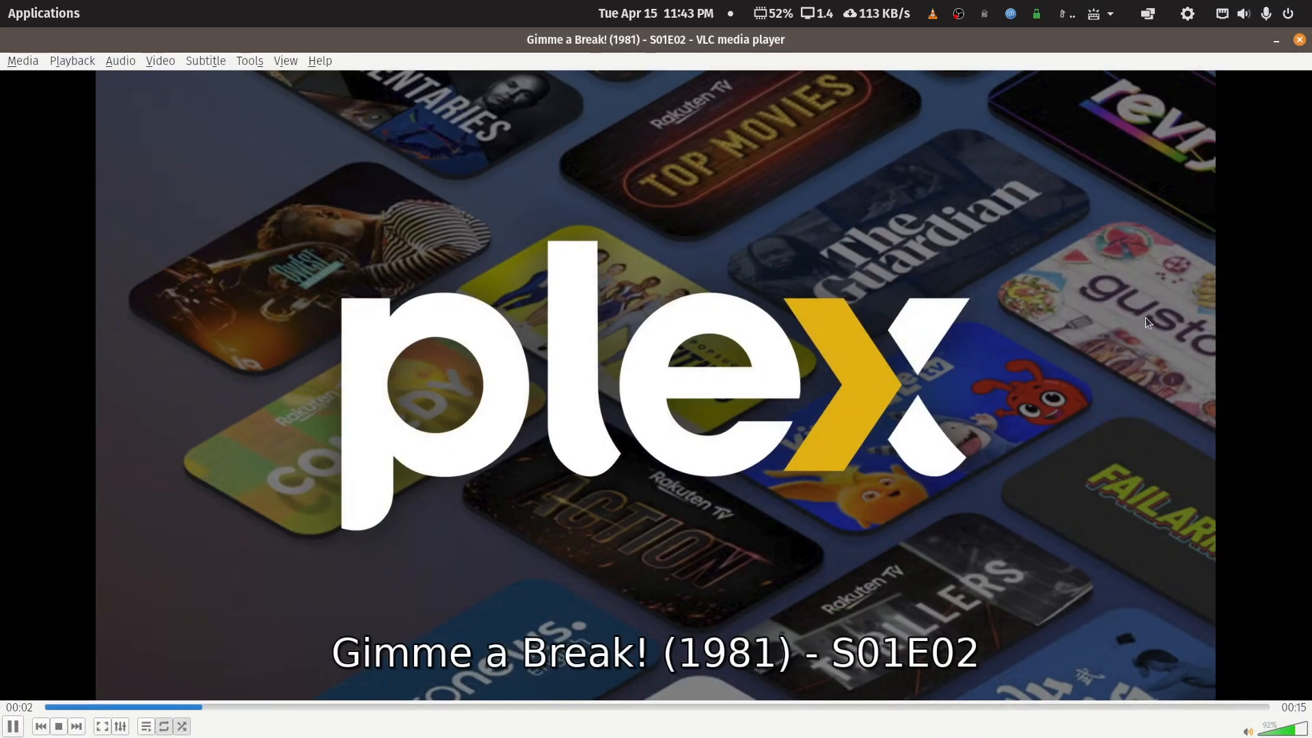
pyautogui.click(1298, 40)
pyautogui.click(612, 345)
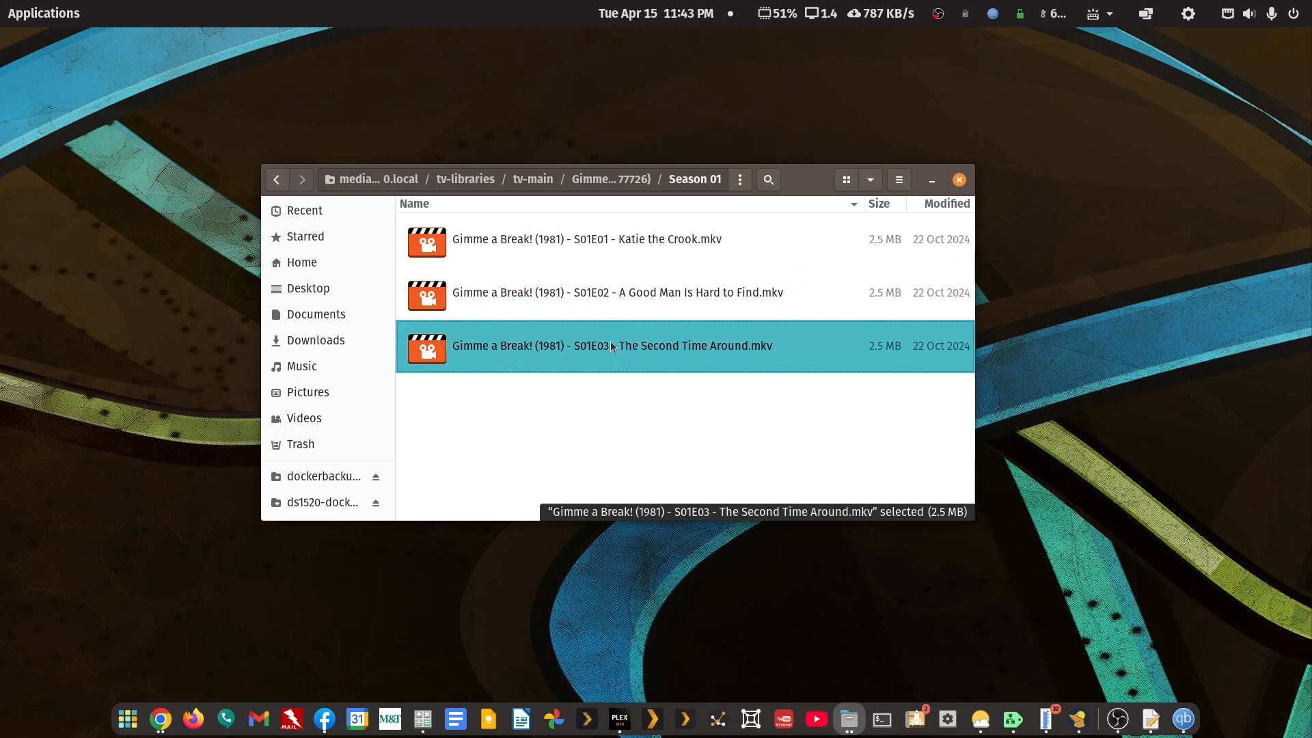
# - Go back to tv-main, reopen Gimme a Break! Season 01, then return to tv-main again
pyautogui.click(276, 179)
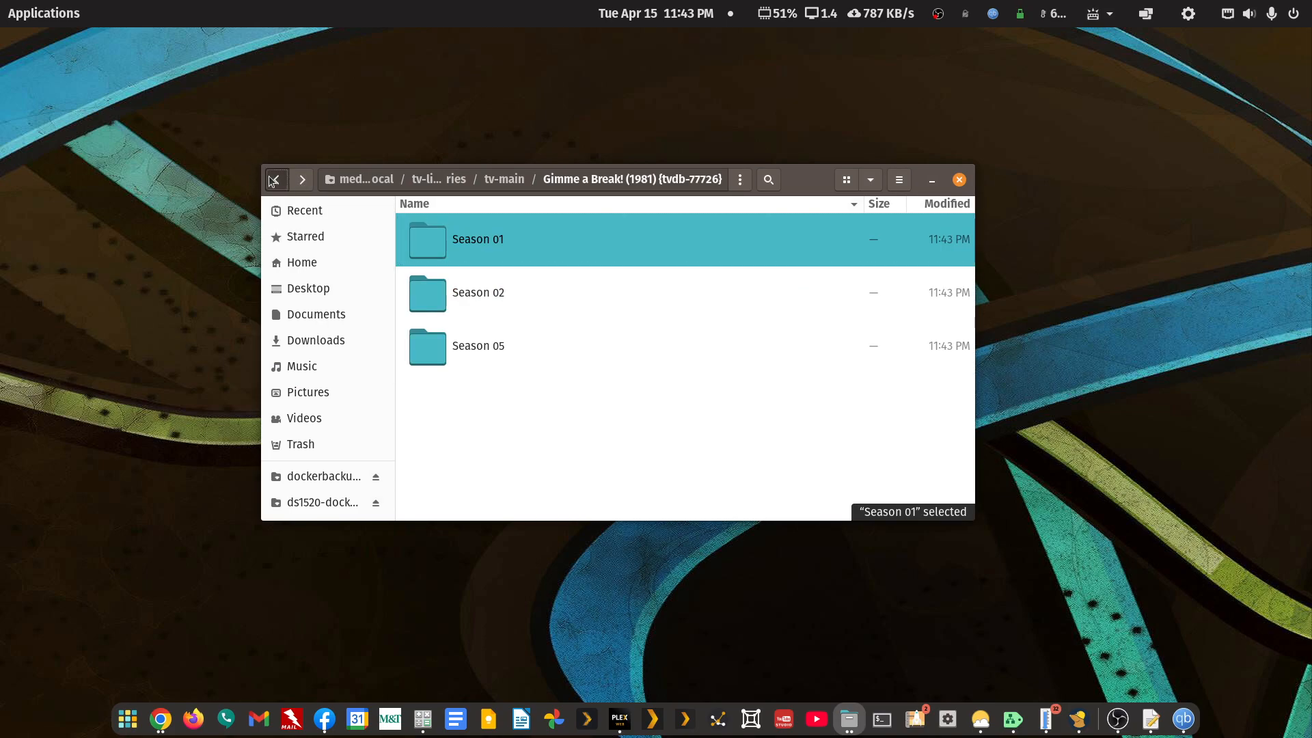
pyautogui.click(277, 179)
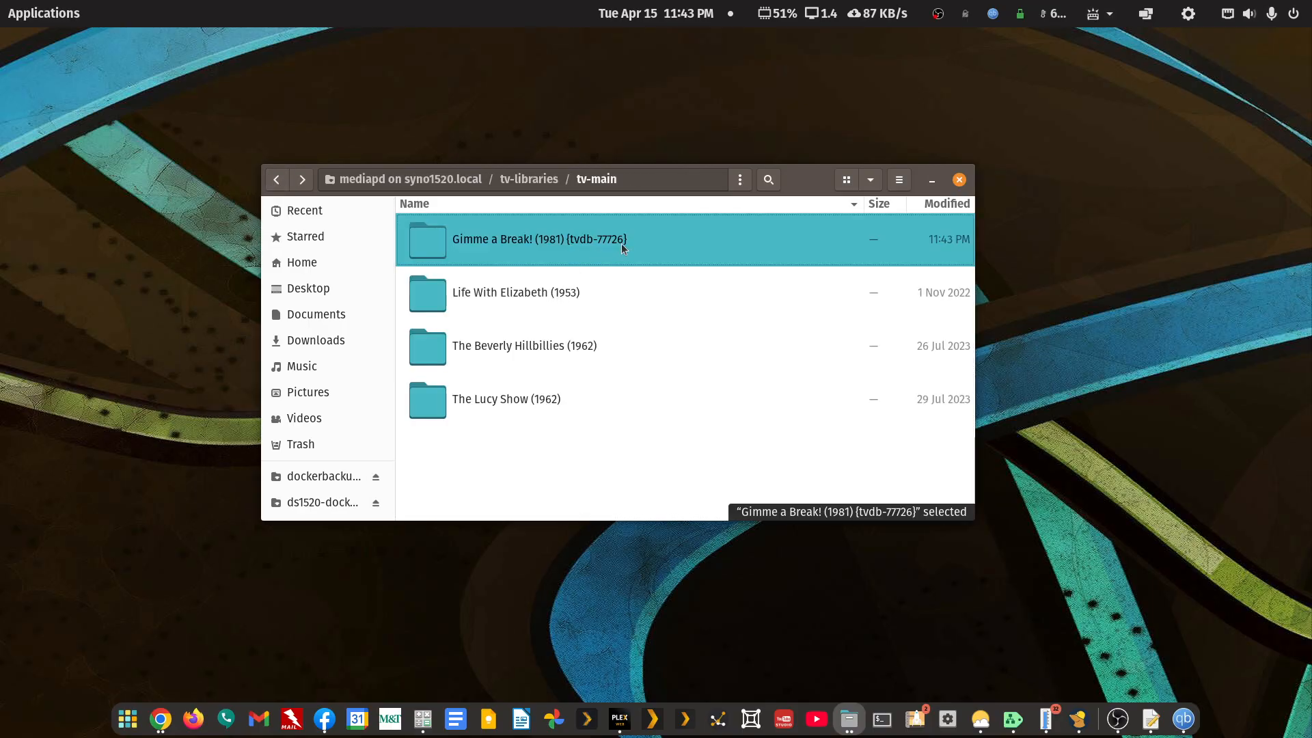
pyautogui.doubleClick(546, 253)
pyautogui.doubleClick(485, 240)
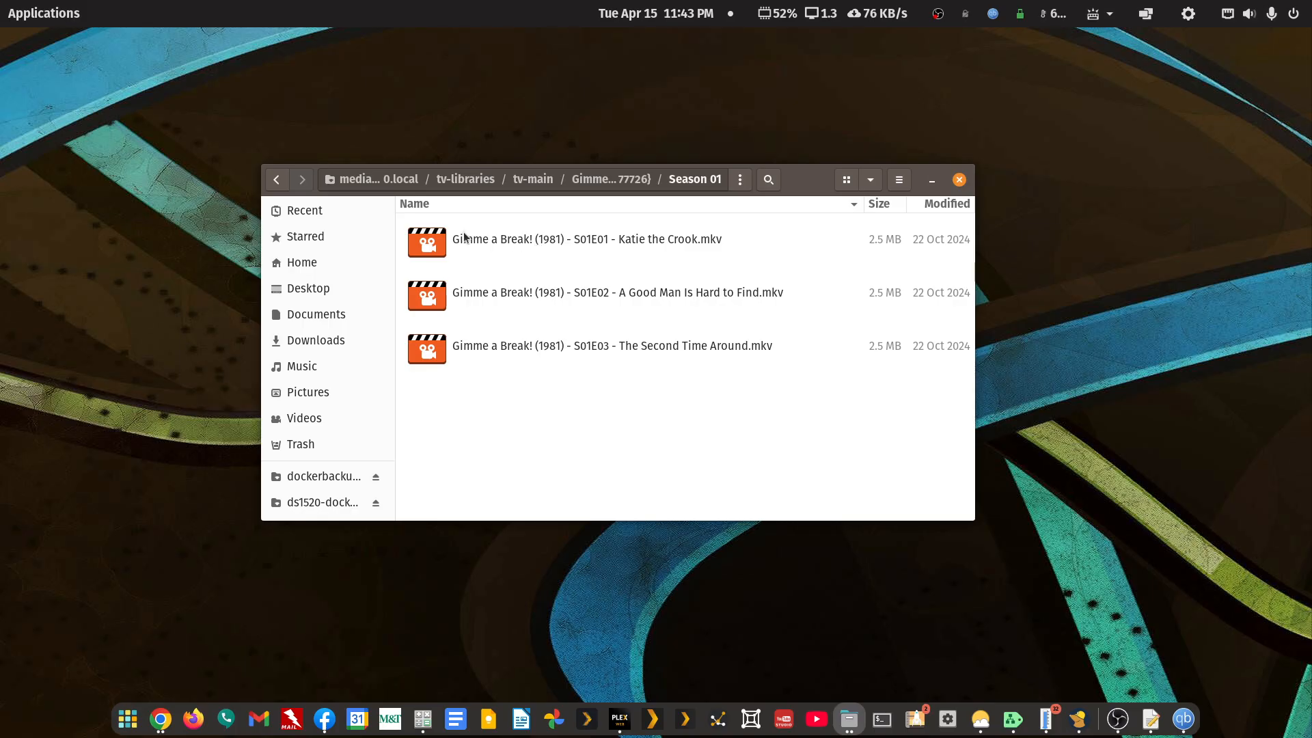
pyautogui.click(276, 180)
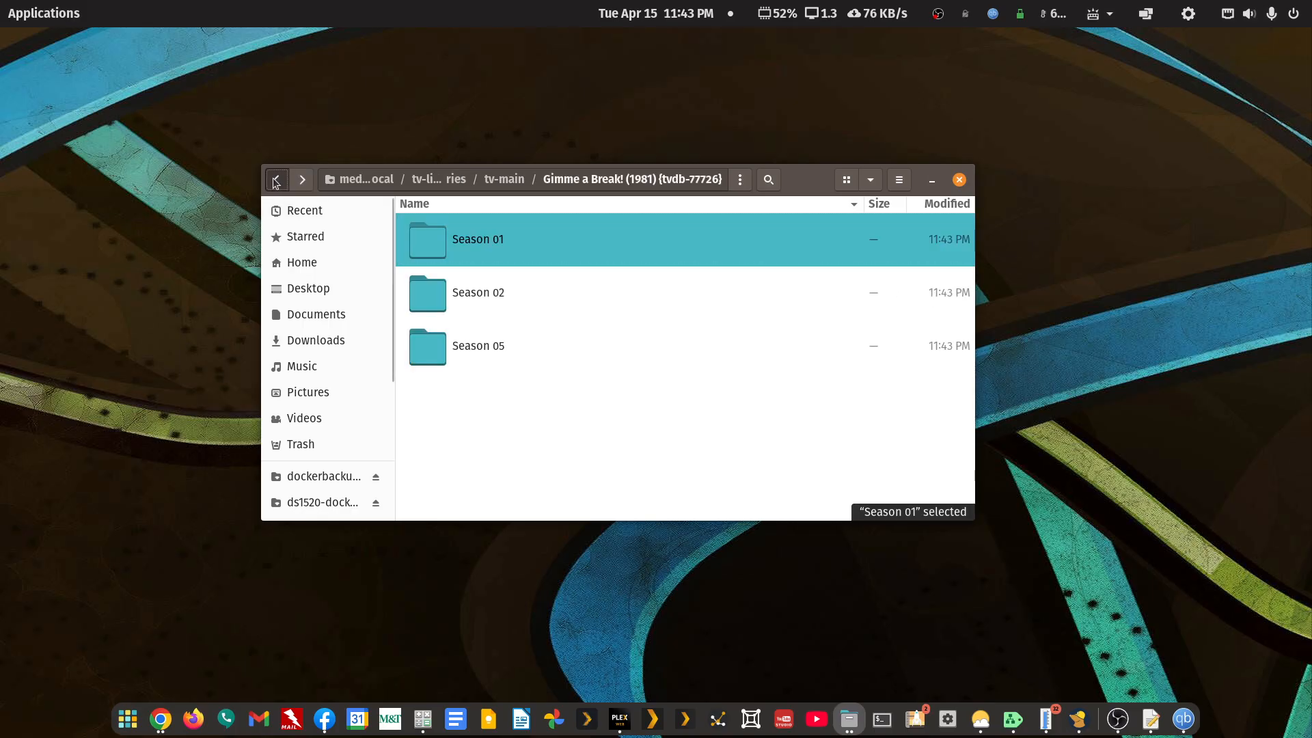
pyautogui.click(274, 180)
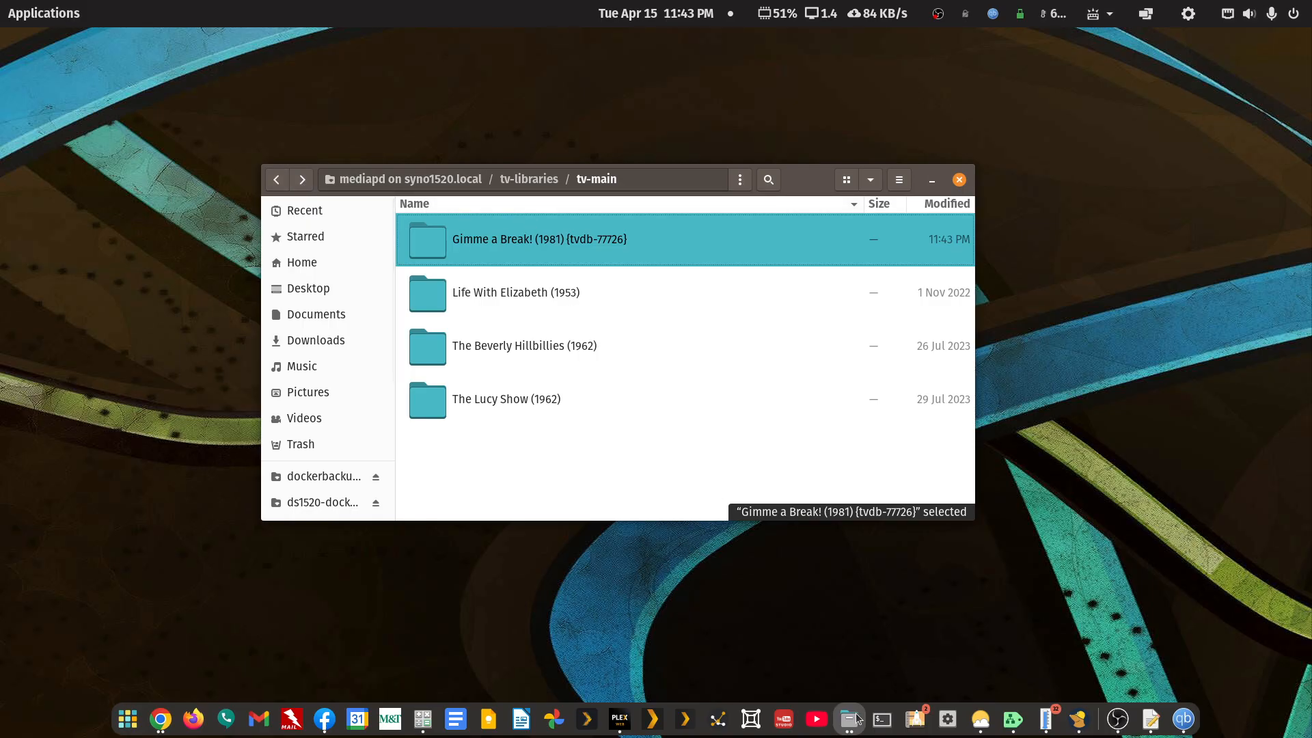
# - Launch FileBot and create a new preset named 'Howie TVDB Rename DVD order'
pyautogui.click(65, 18)
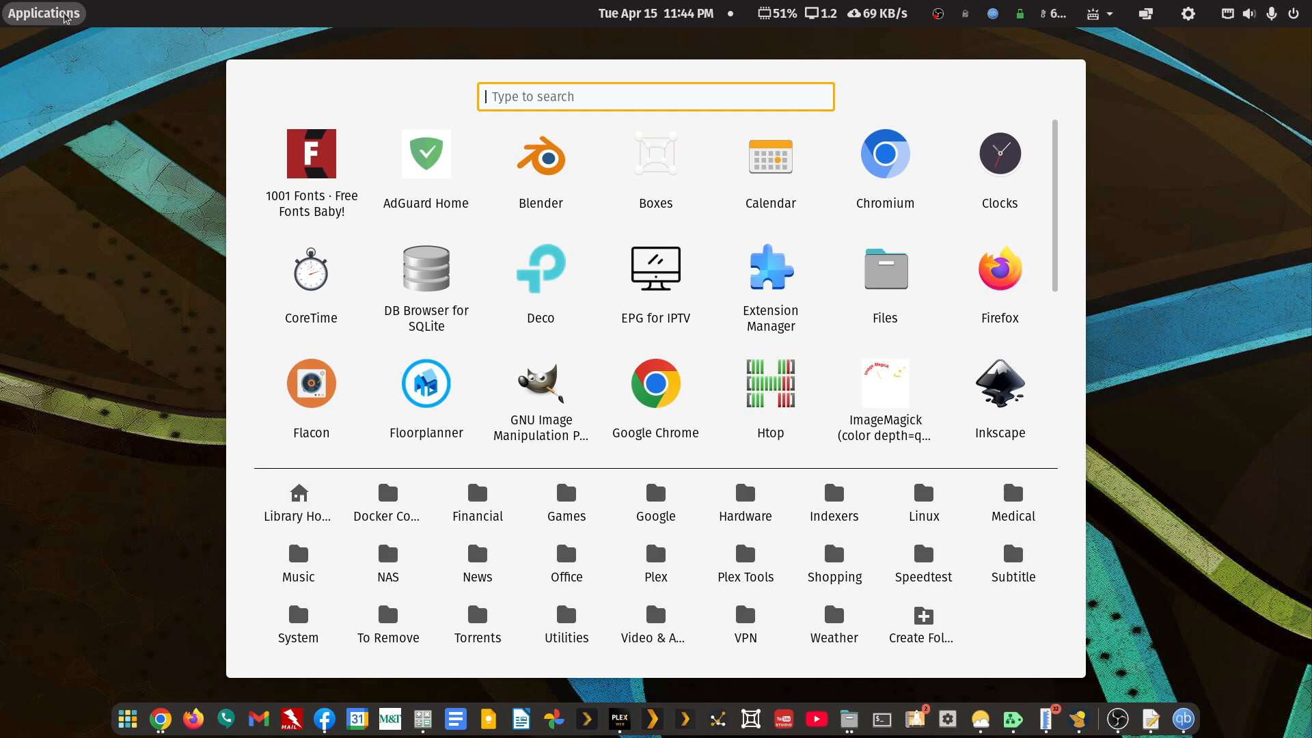
pyautogui.write('file')
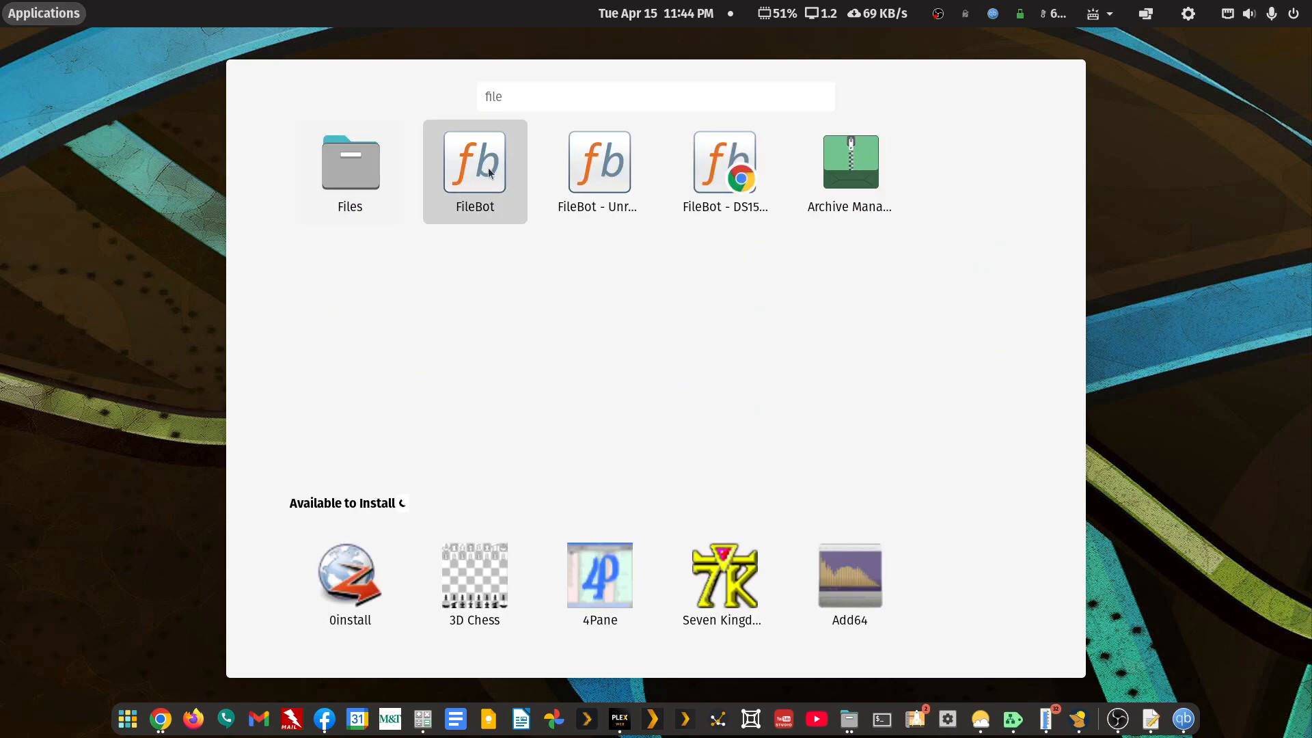
pyautogui.click(476, 168)
pyautogui.click(474, 682)
pyautogui.click(509, 724)
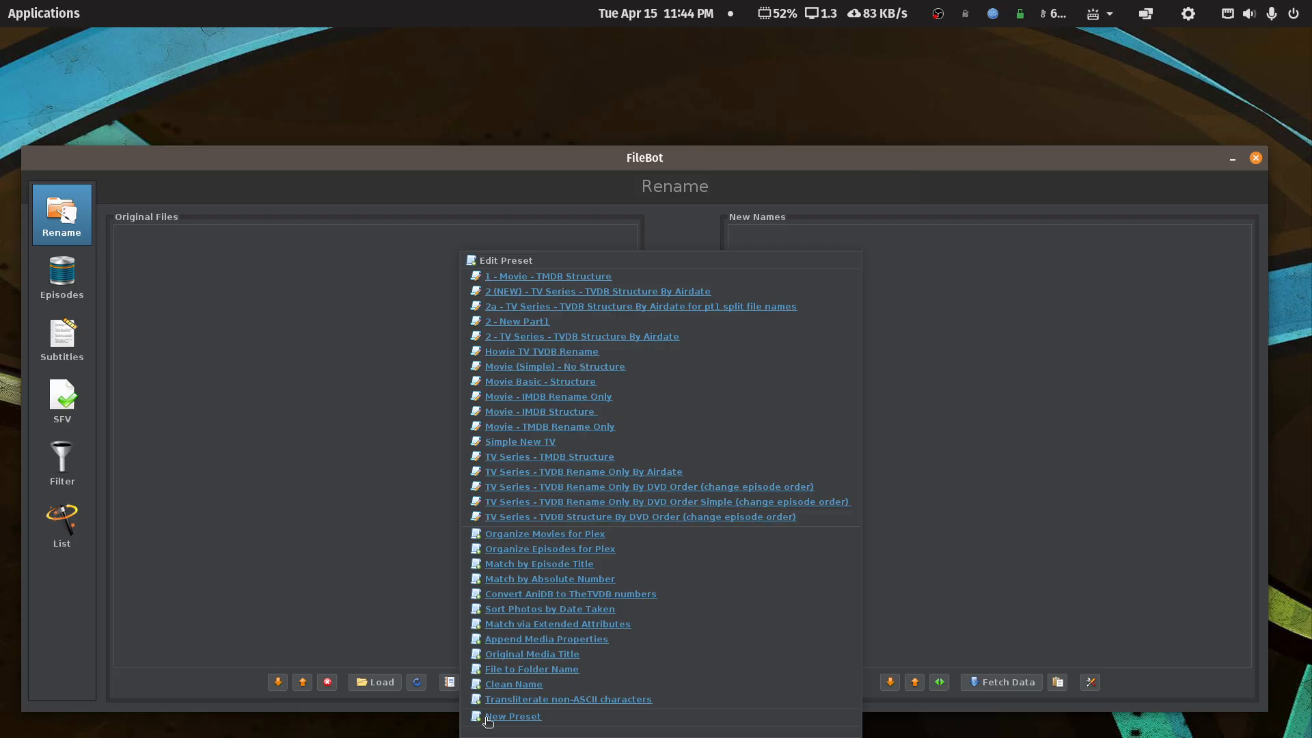
pyautogui.click(509, 719)
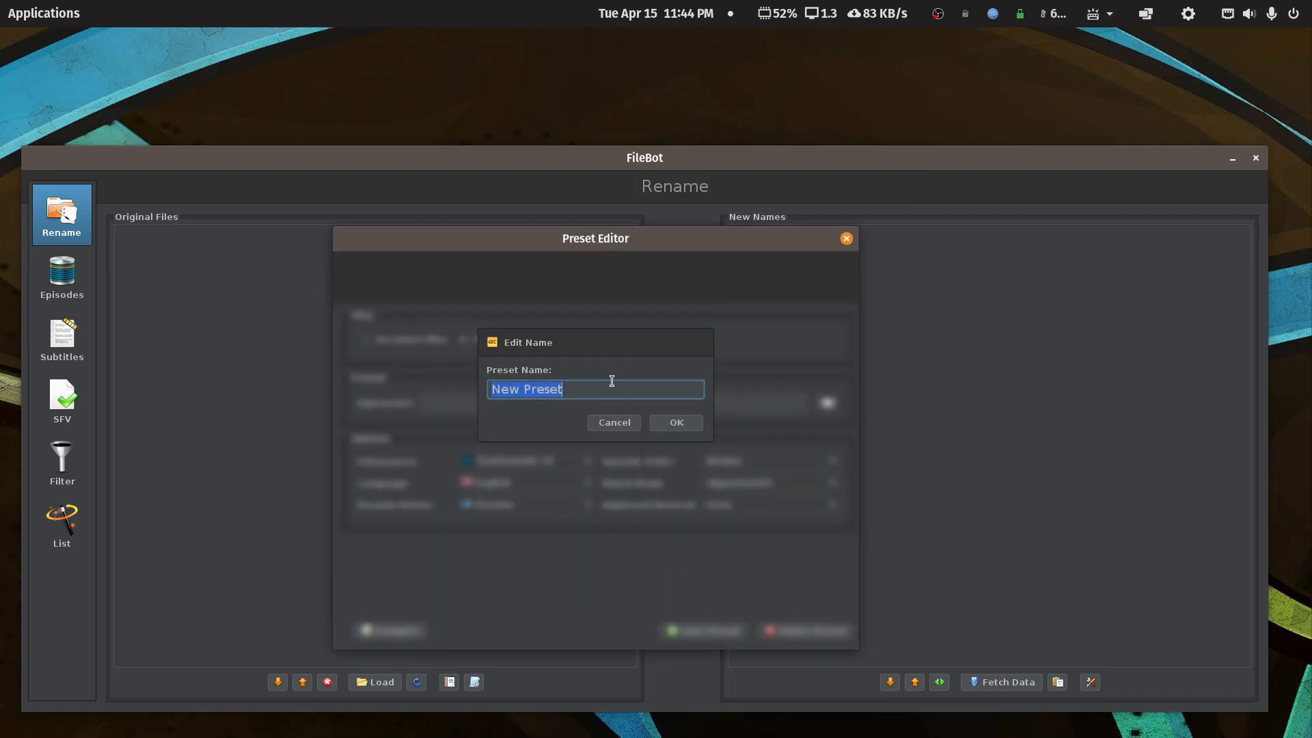
pyautogui.write('Howie ')
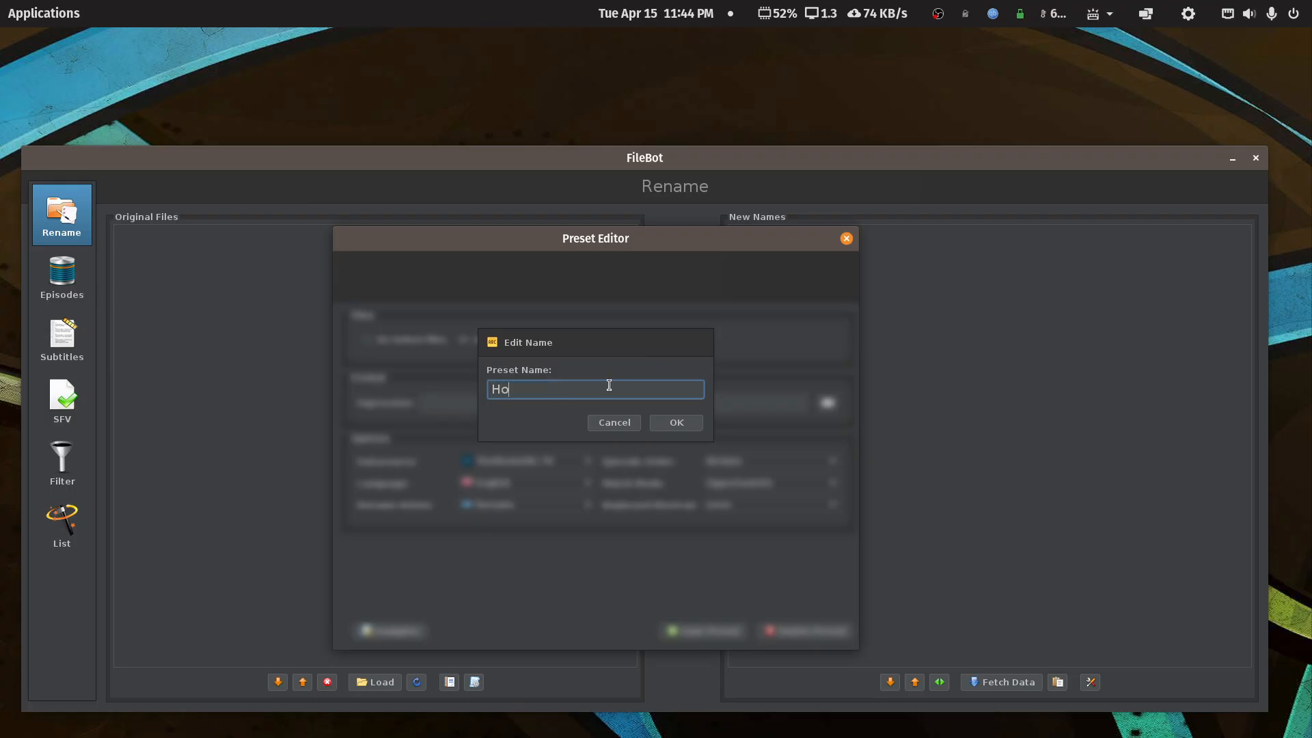
pyautogui.write('TVDB Rename DVD order')
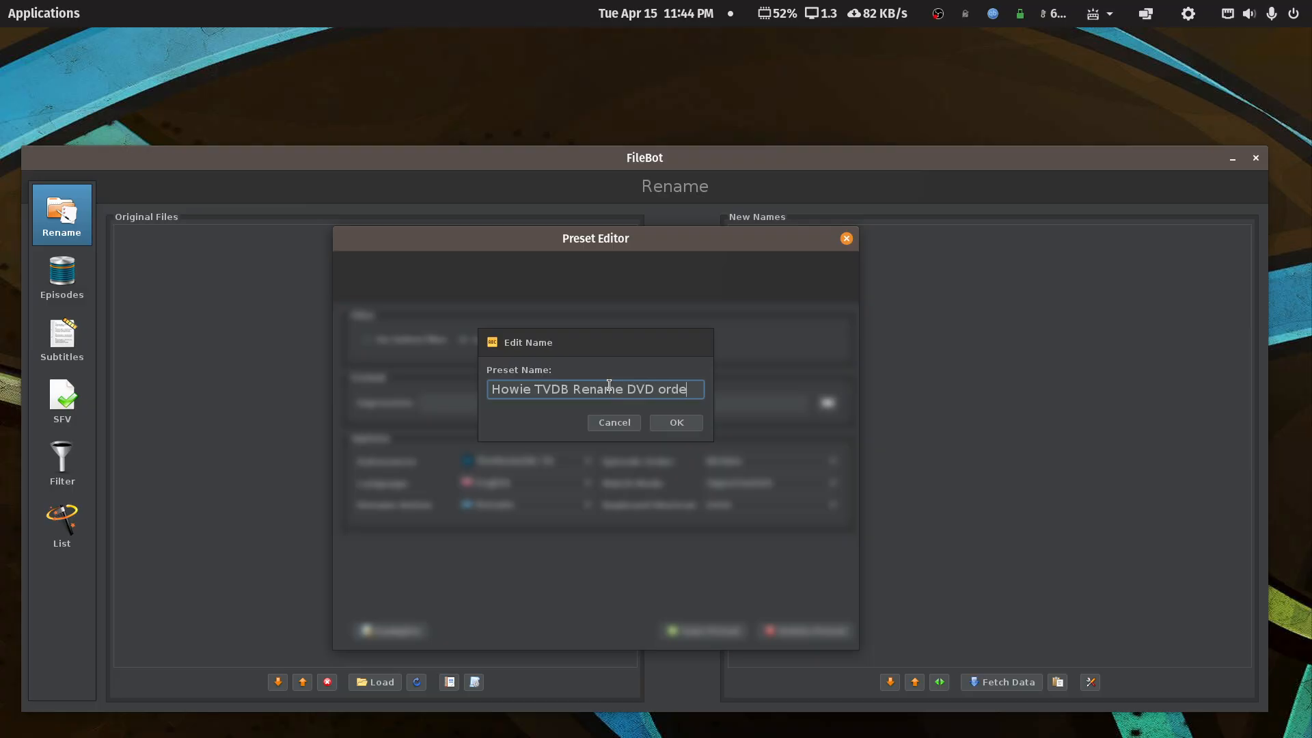
pyautogui.click(658, 419)
# - Paste the format expression, choose TheTVDB with DVD episode order, and save the preset
pyautogui.click(644, 405)
pyautogui.hotkey('ctrl', 'v')
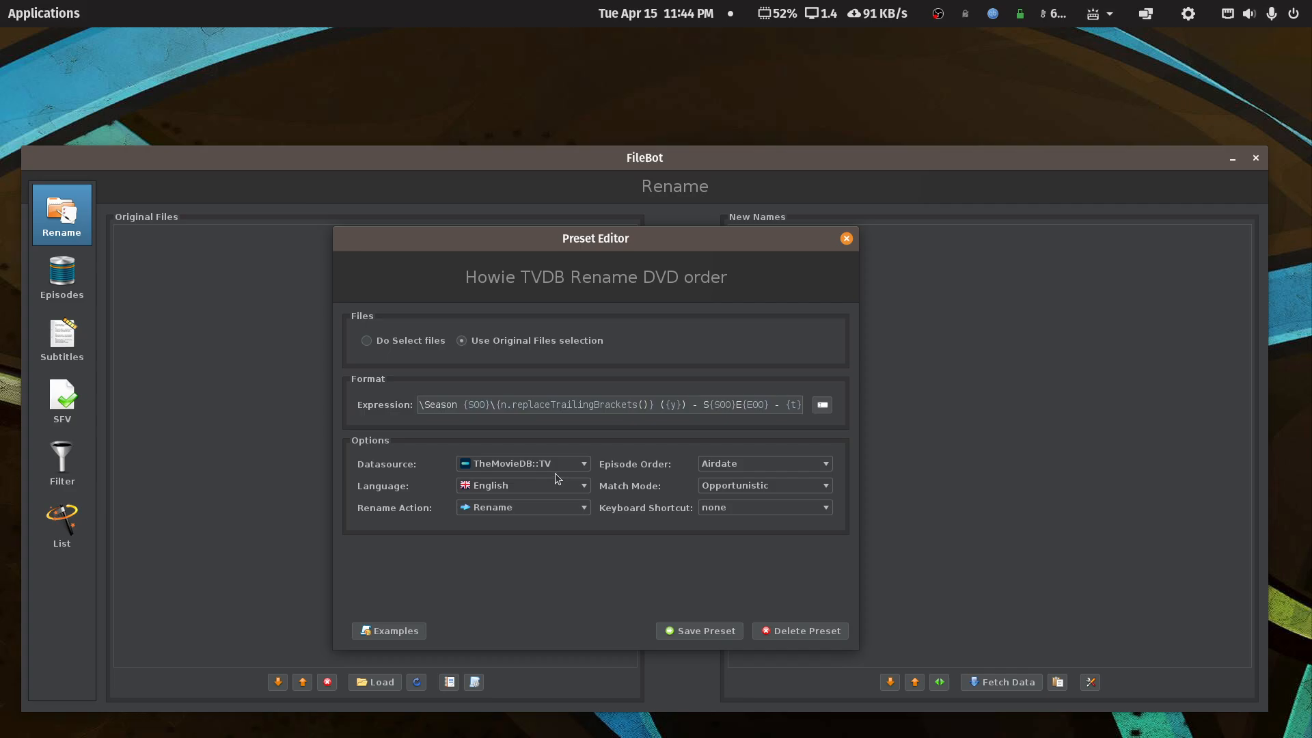
pyautogui.click(586, 464)
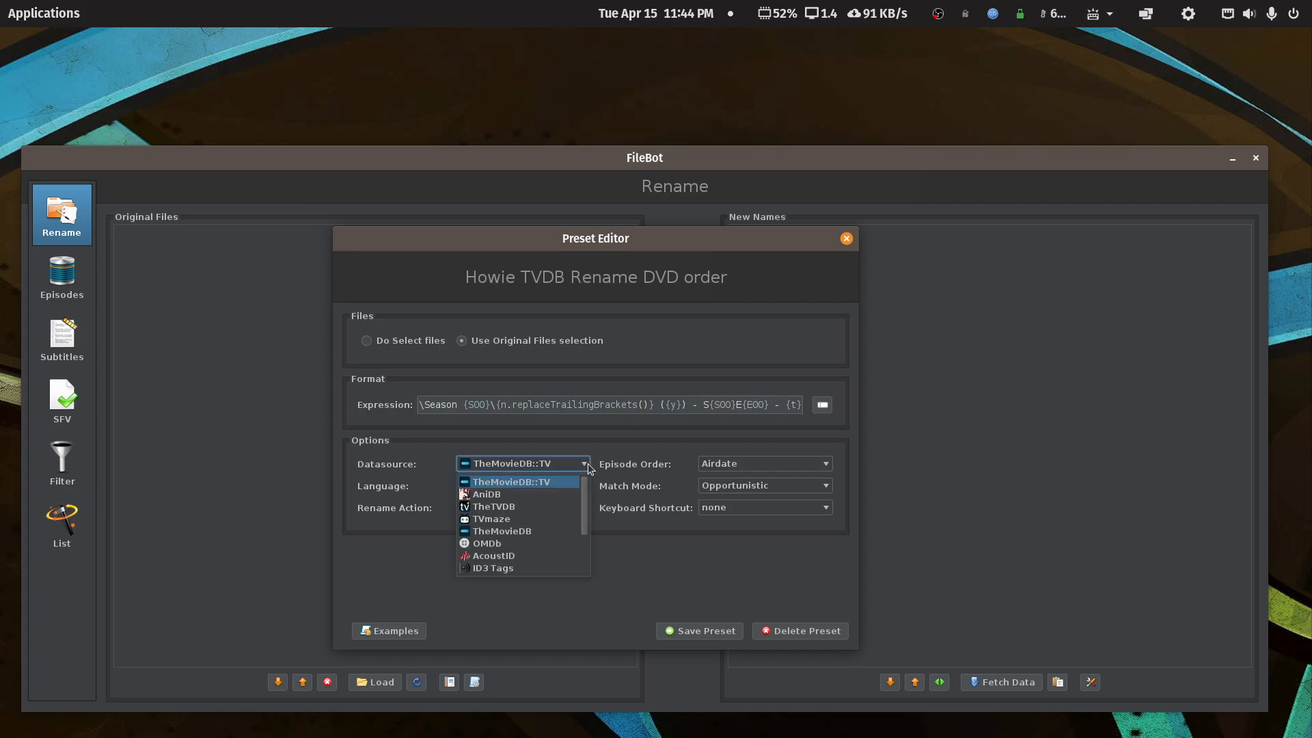
pyautogui.click(526, 507)
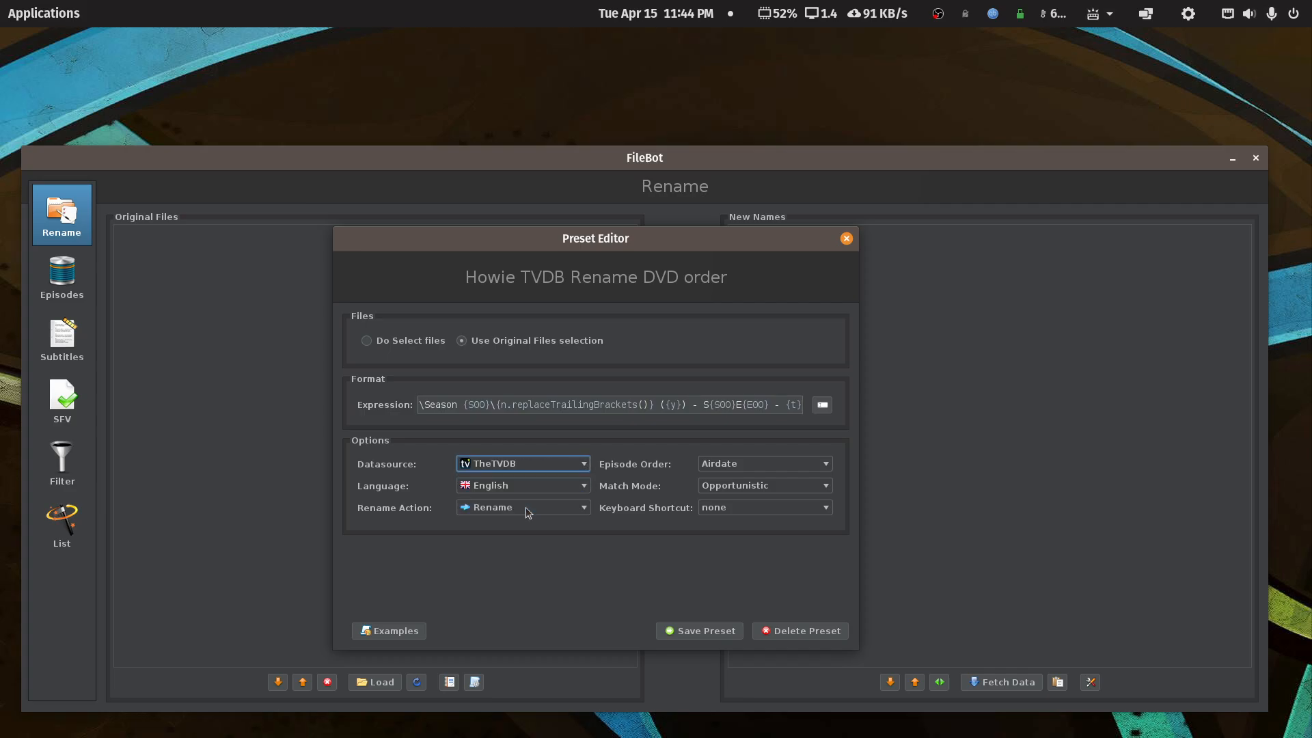
pyautogui.click(825, 464)
pyautogui.click(757, 490)
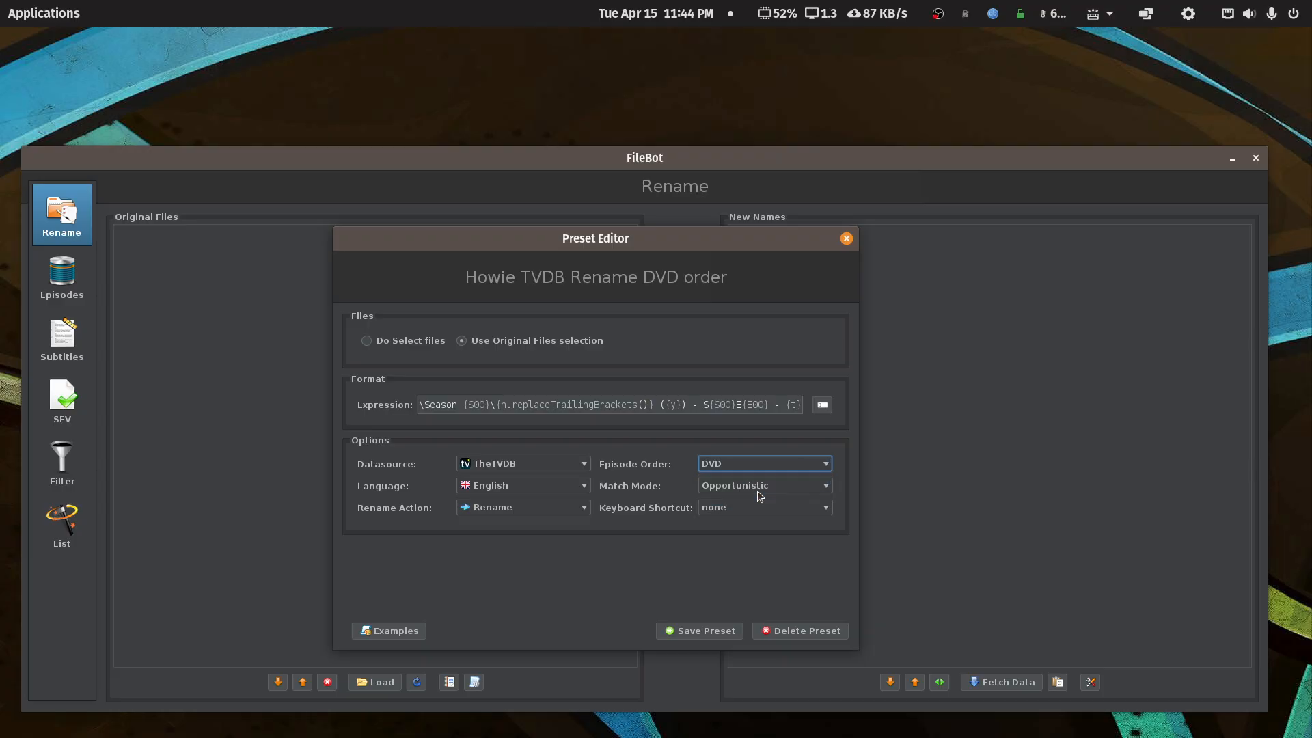
pyautogui.click(722, 632)
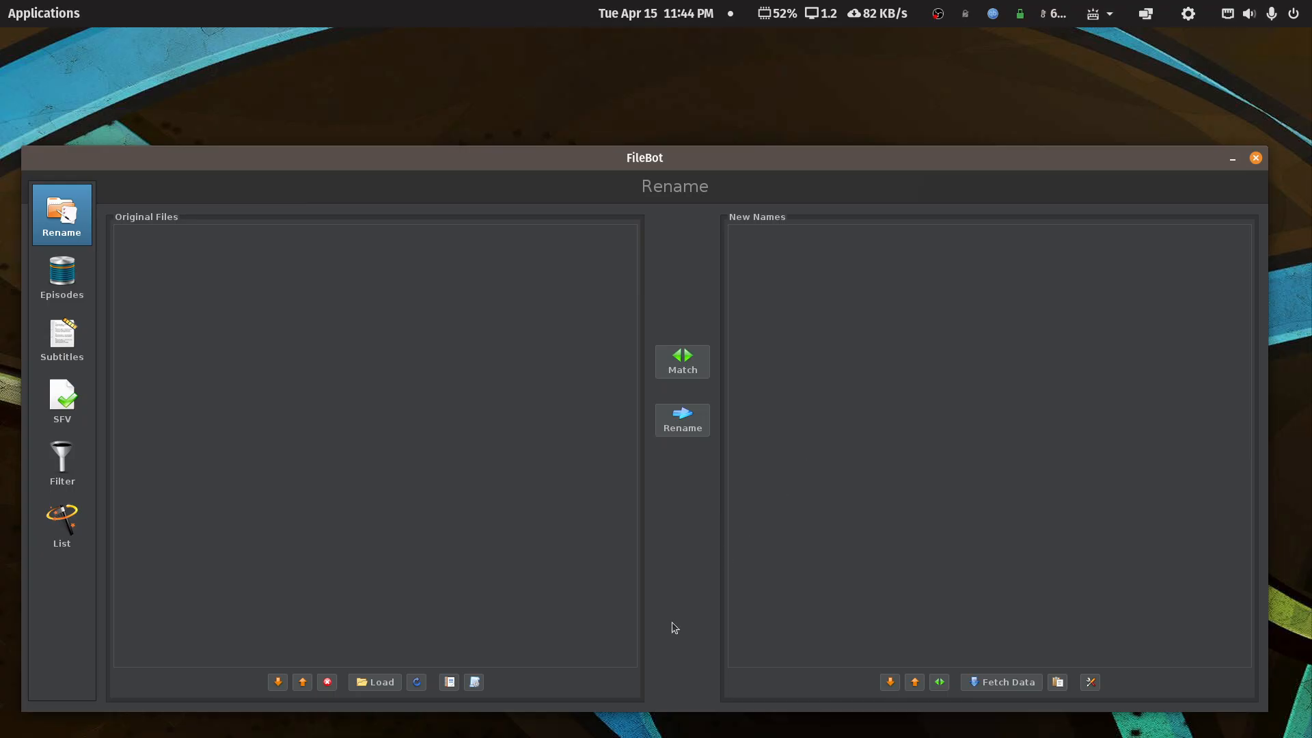
# - Dismiss the presets list and close FileBot
pyautogui.click(474, 682)
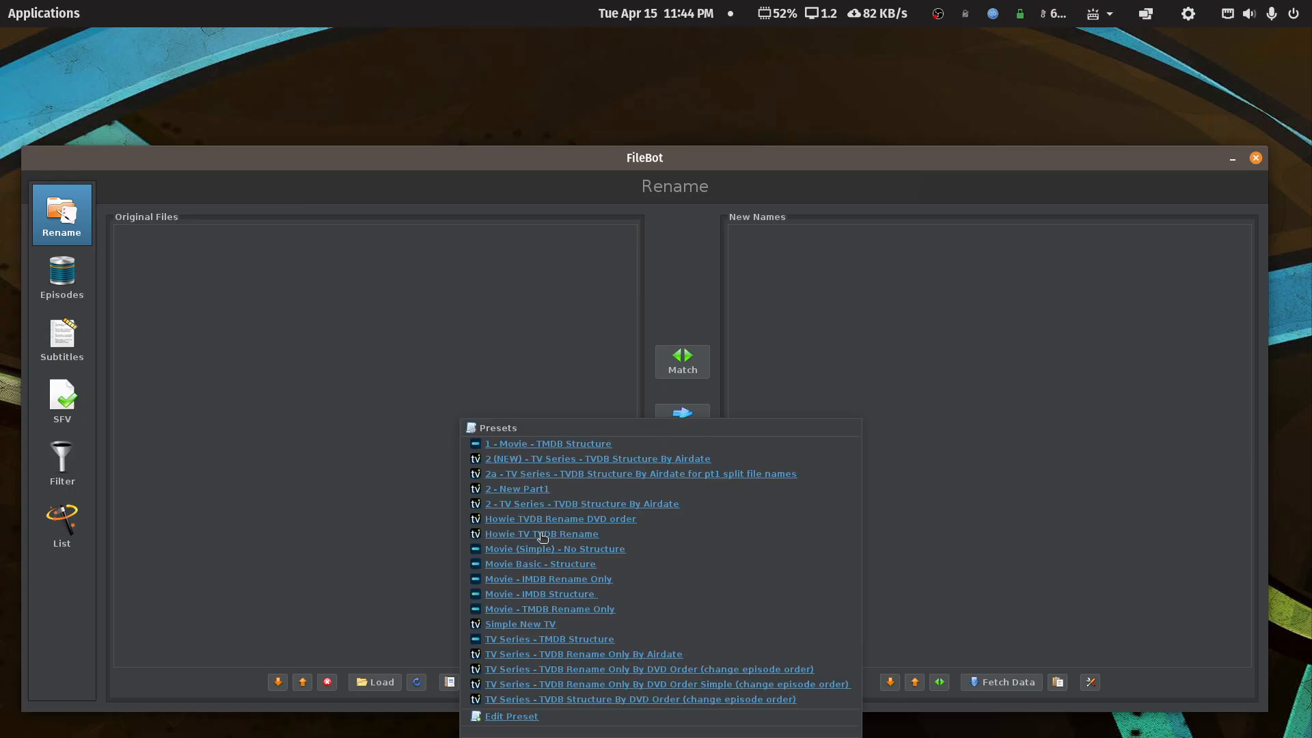
pyautogui.click(1256, 157)
pyautogui.click(1257, 160)
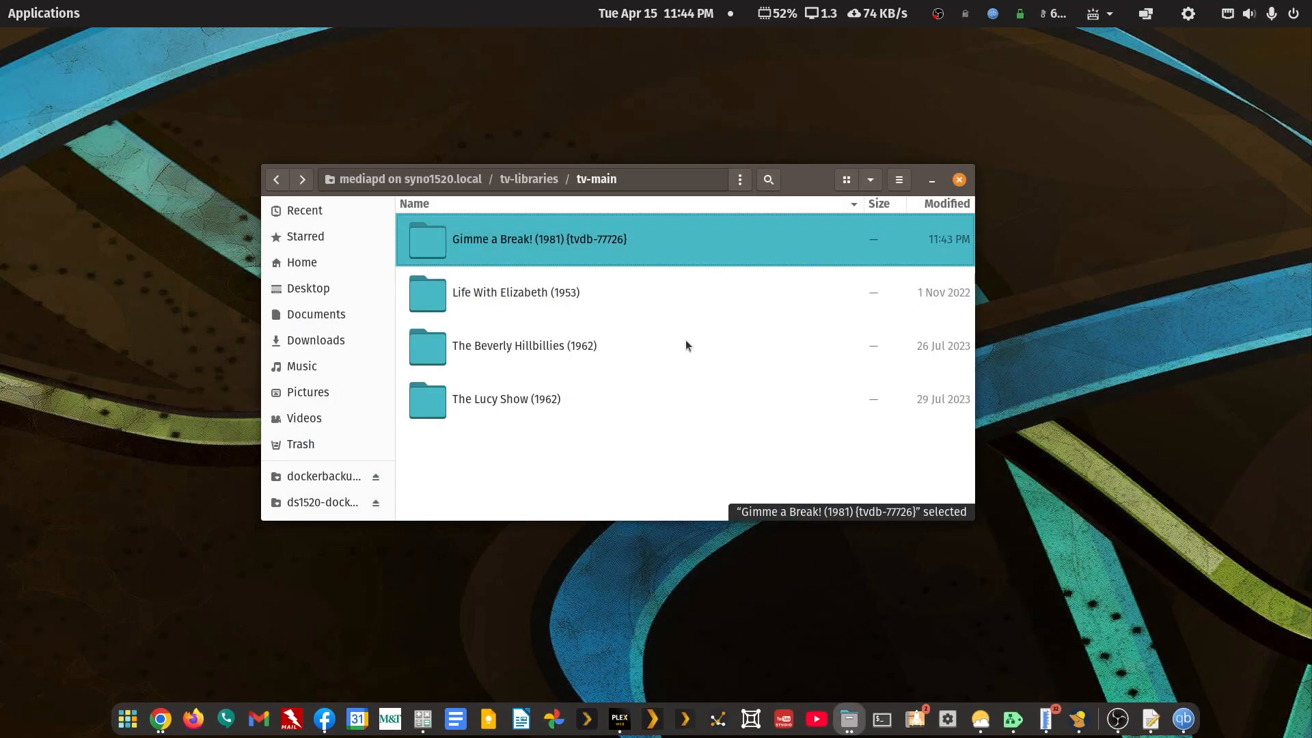
# - Open the Gimme a Break! folder in FileBot and apply the Howie TVDB Rename DVD order preset
pyautogui.rightClick(541, 242)
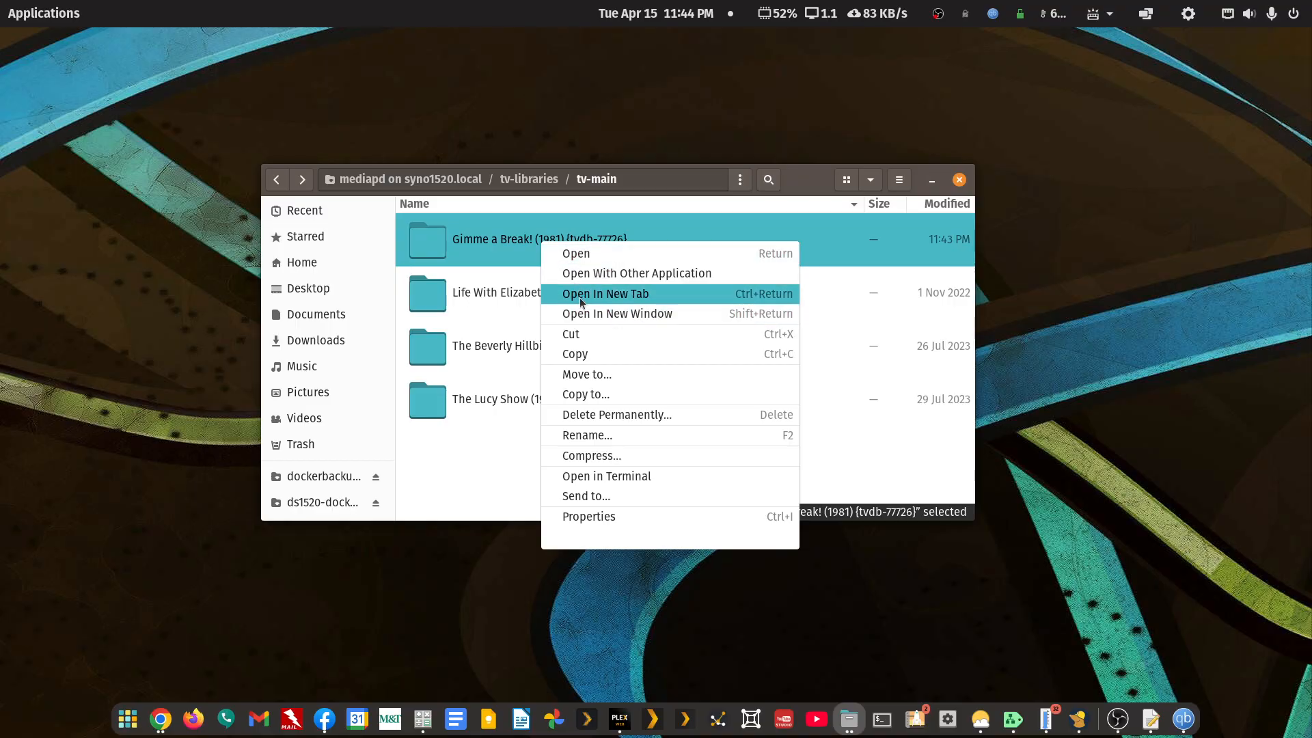
pyautogui.click(592, 274)
pyautogui.click(728, 215)
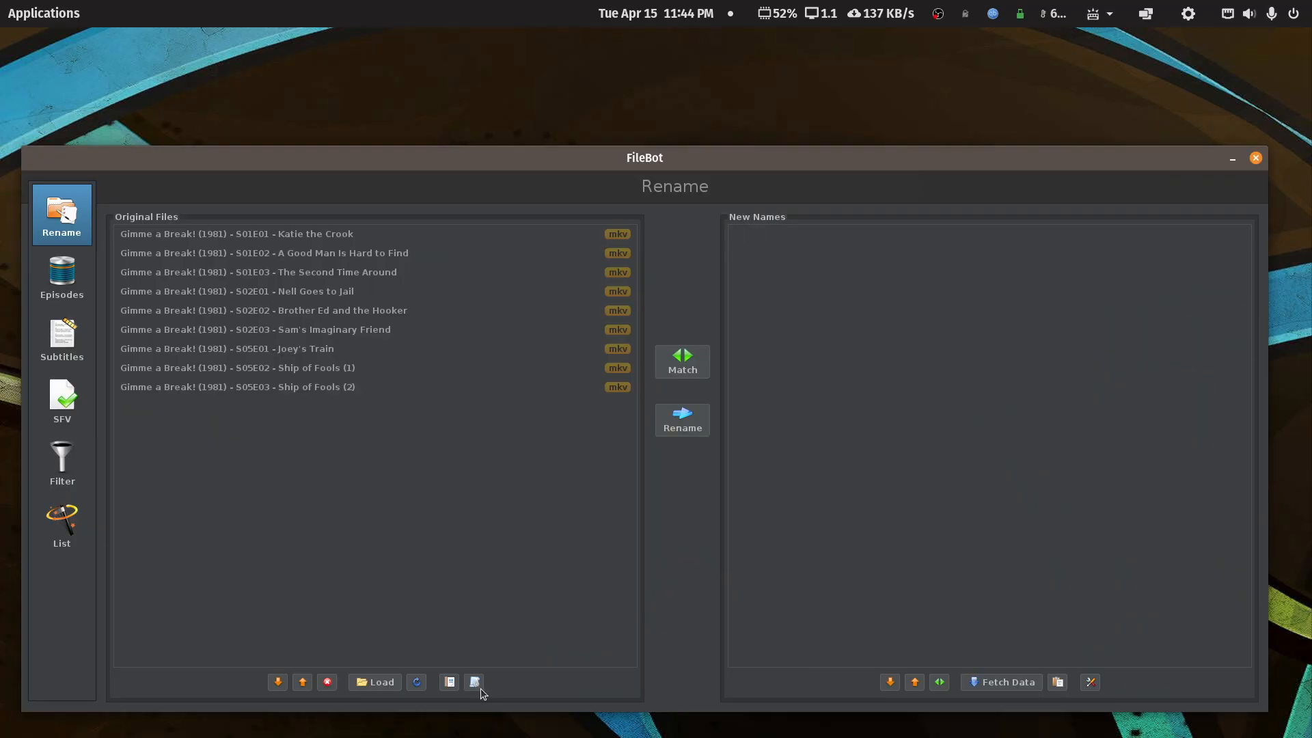
pyautogui.click(474, 681)
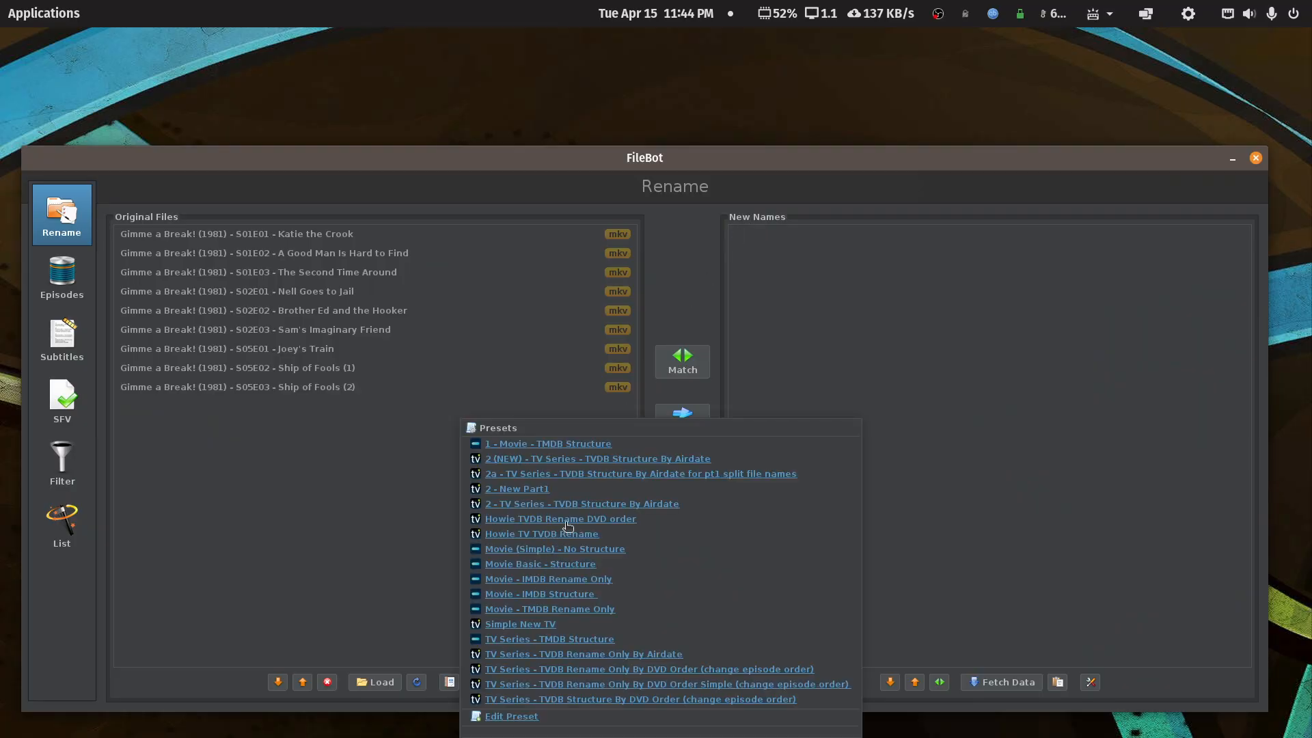
pyautogui.click(572, 519)
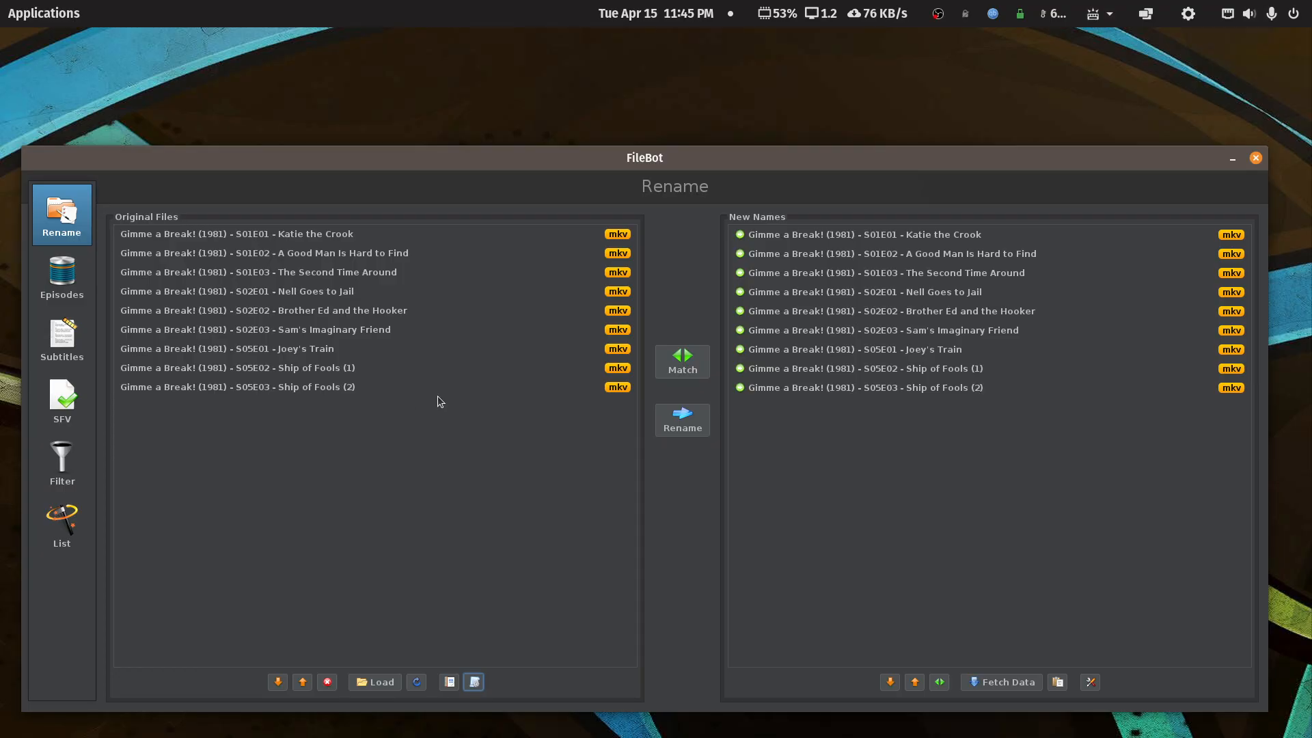
# - Rematch the files and try the TV Series - TMDB Structure preset, reviewing the new names
pyautogui.click(475, 682)
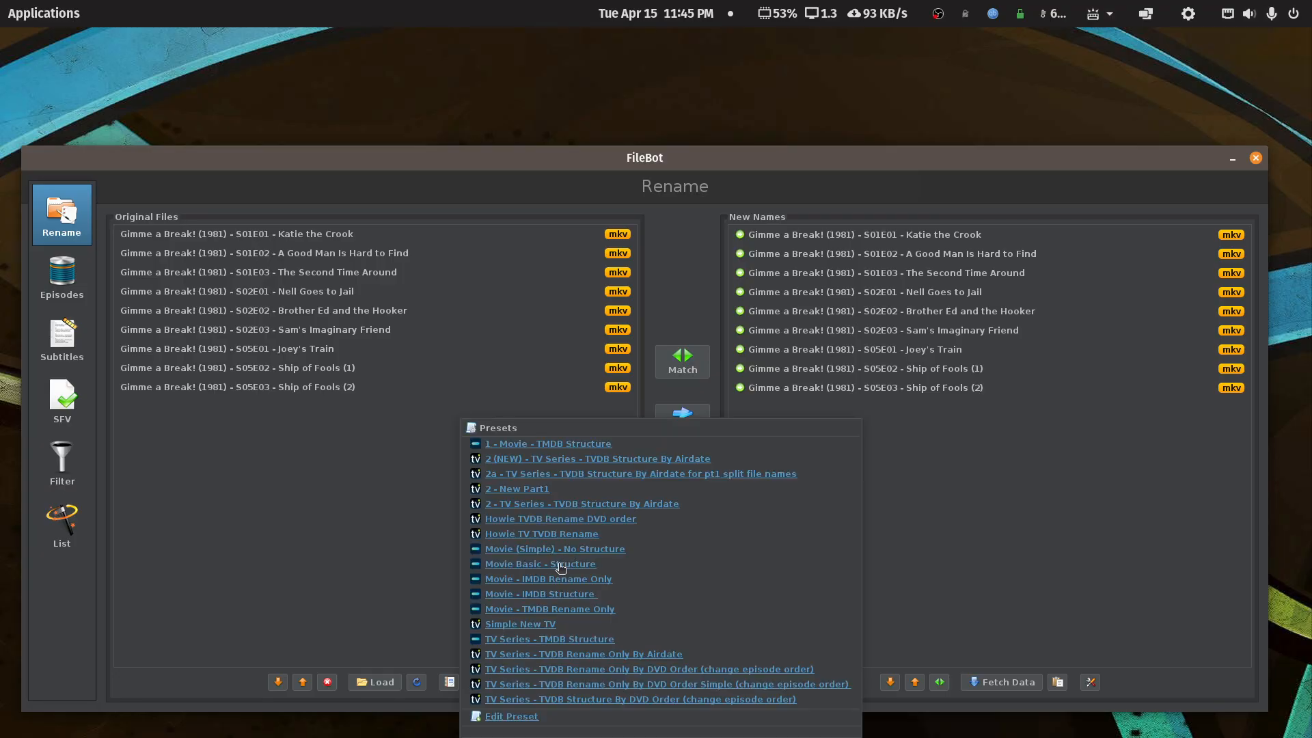
pyautogui.click(590, 518)
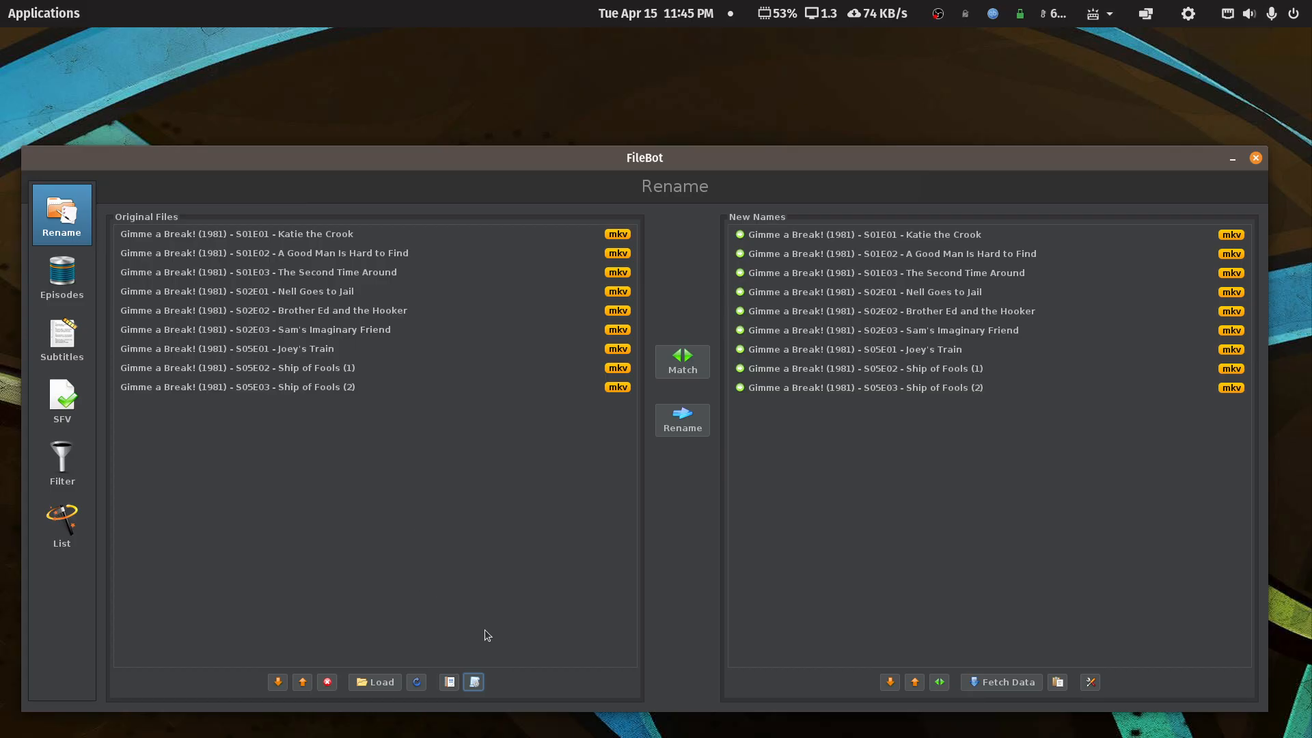
pyautogui.click(674, 370)
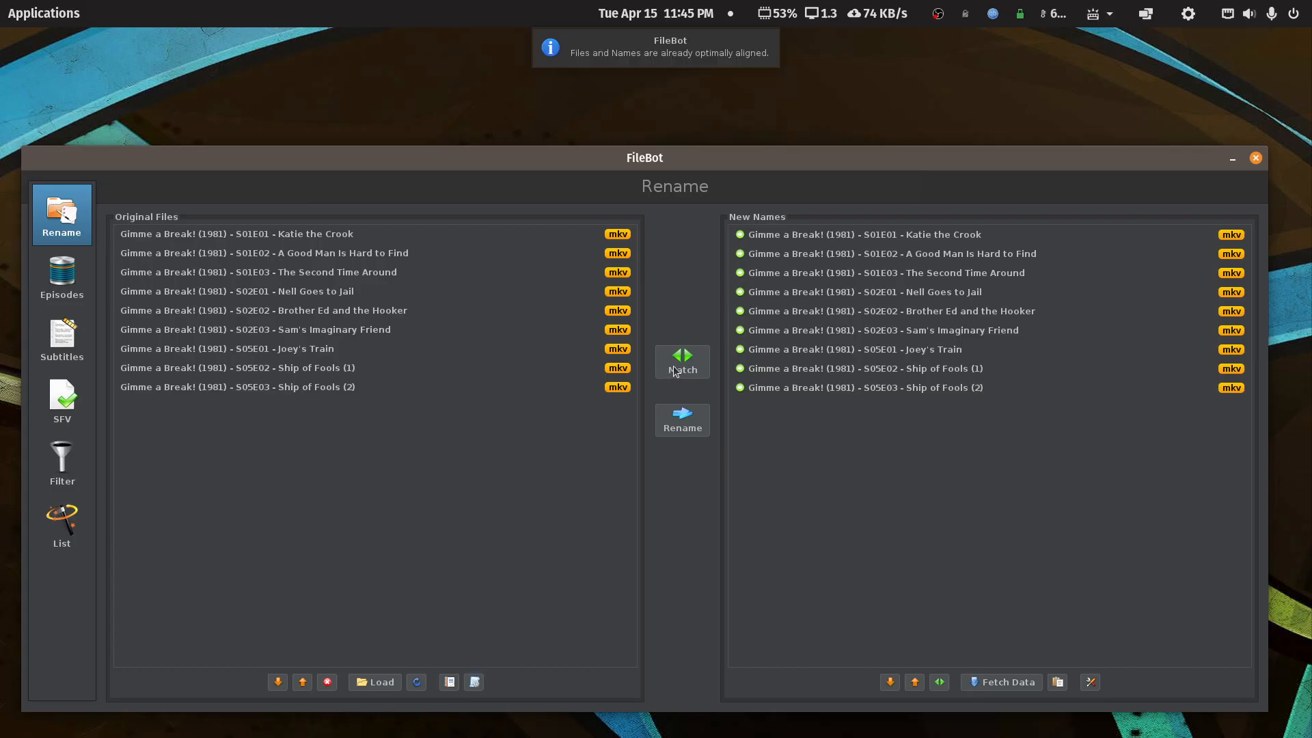
pyautogui.click(474, 683)
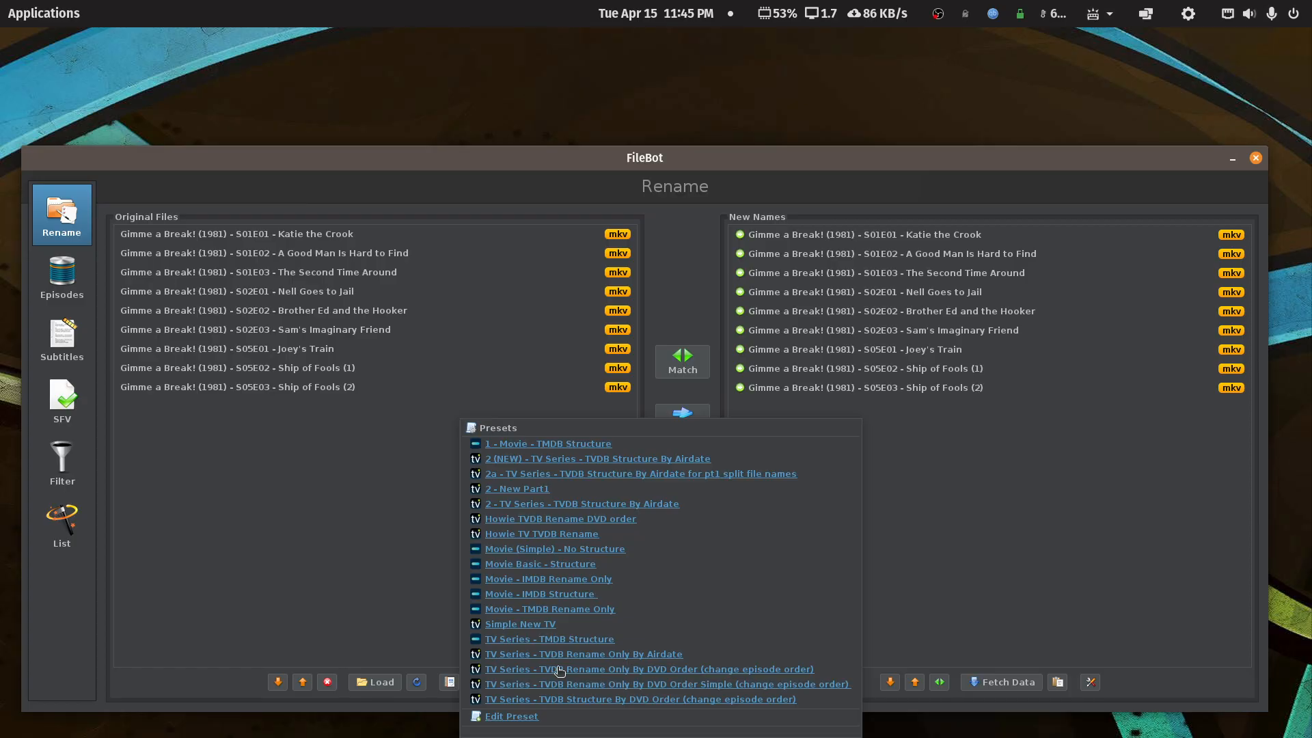
pyautogui.click(584, 639)
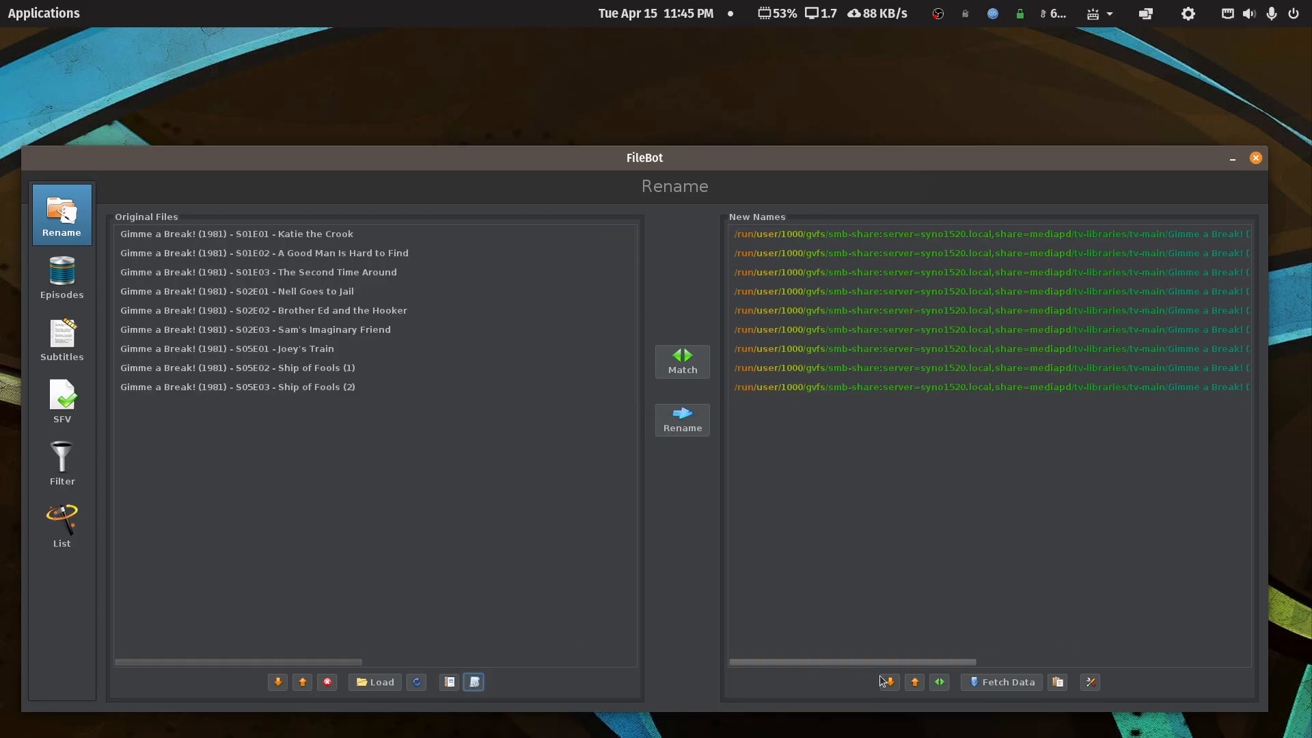
pyautogui.moveTo(868, 662); pyautogui.dragTo(1120, 658)
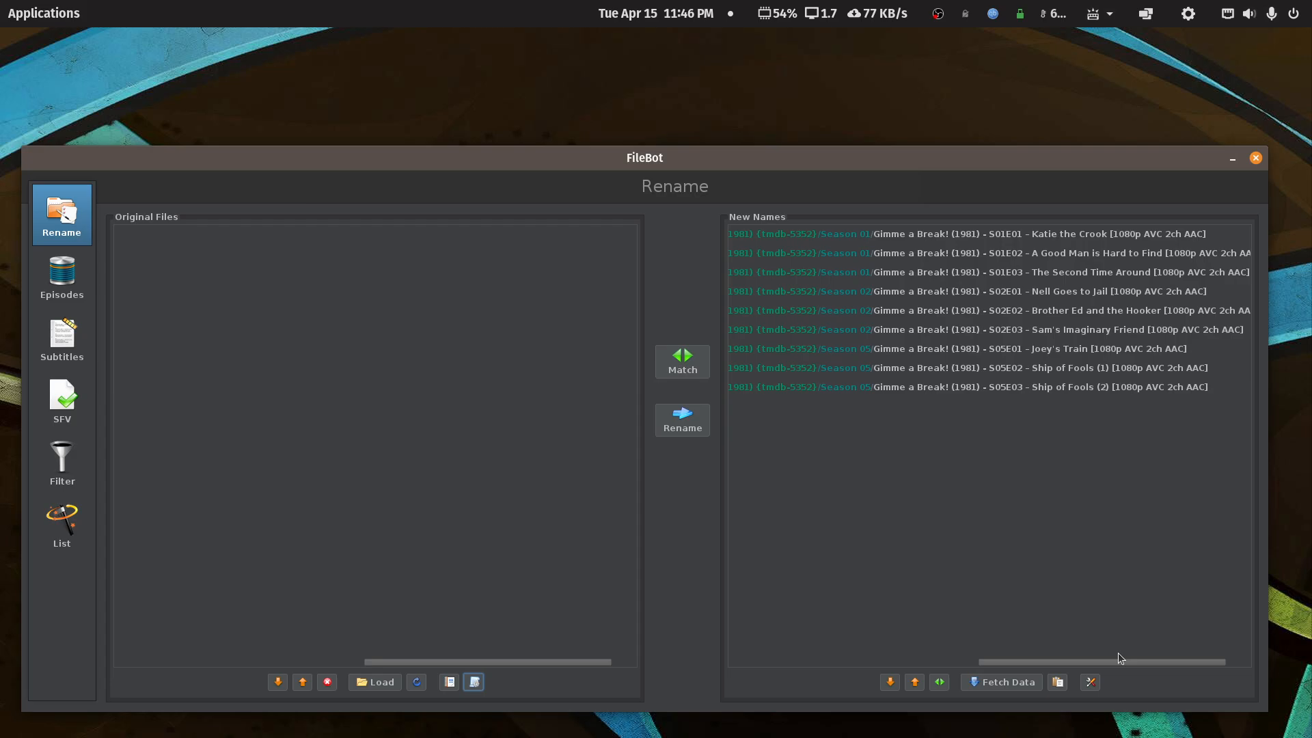
pyautogui.moveTo(1121, 658); pyautogui.dragTo(1125, 650)
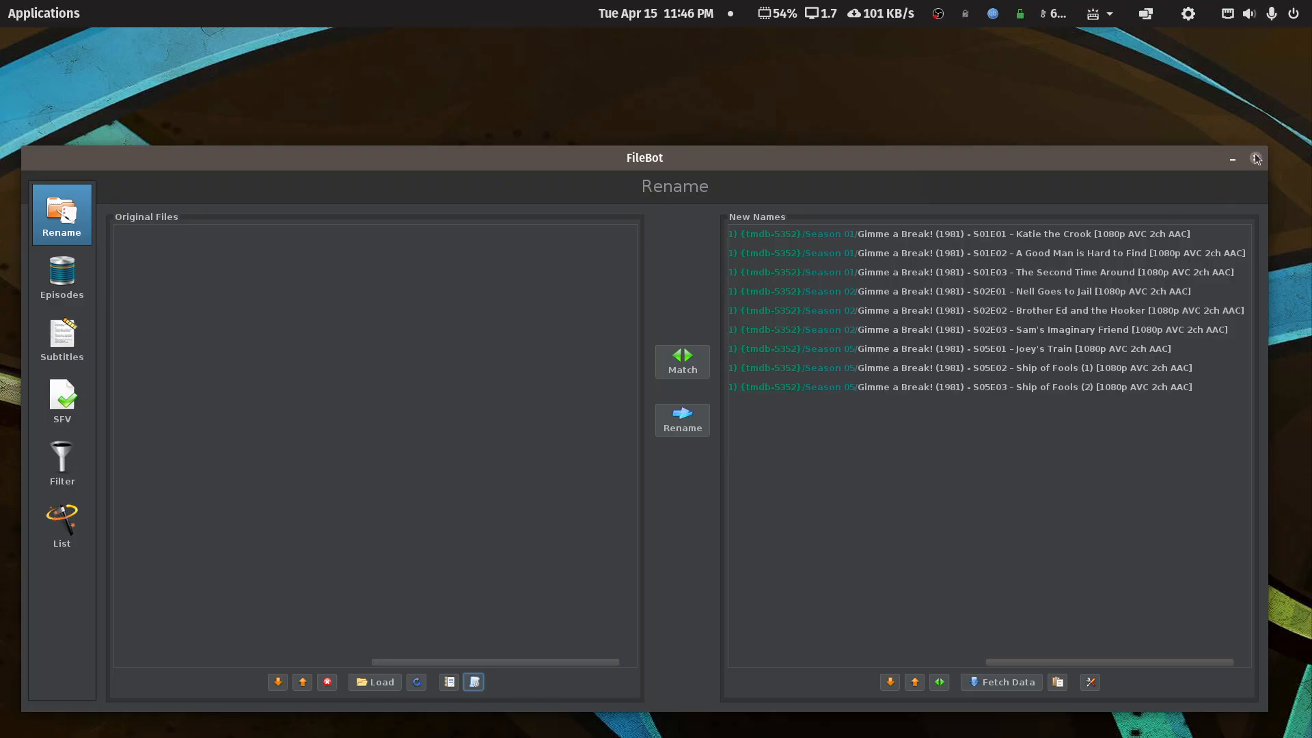
# - Reapply the Howie TVDB Rename DVD order preset and rename the nine episodes
pyautogui.click(474, 682)
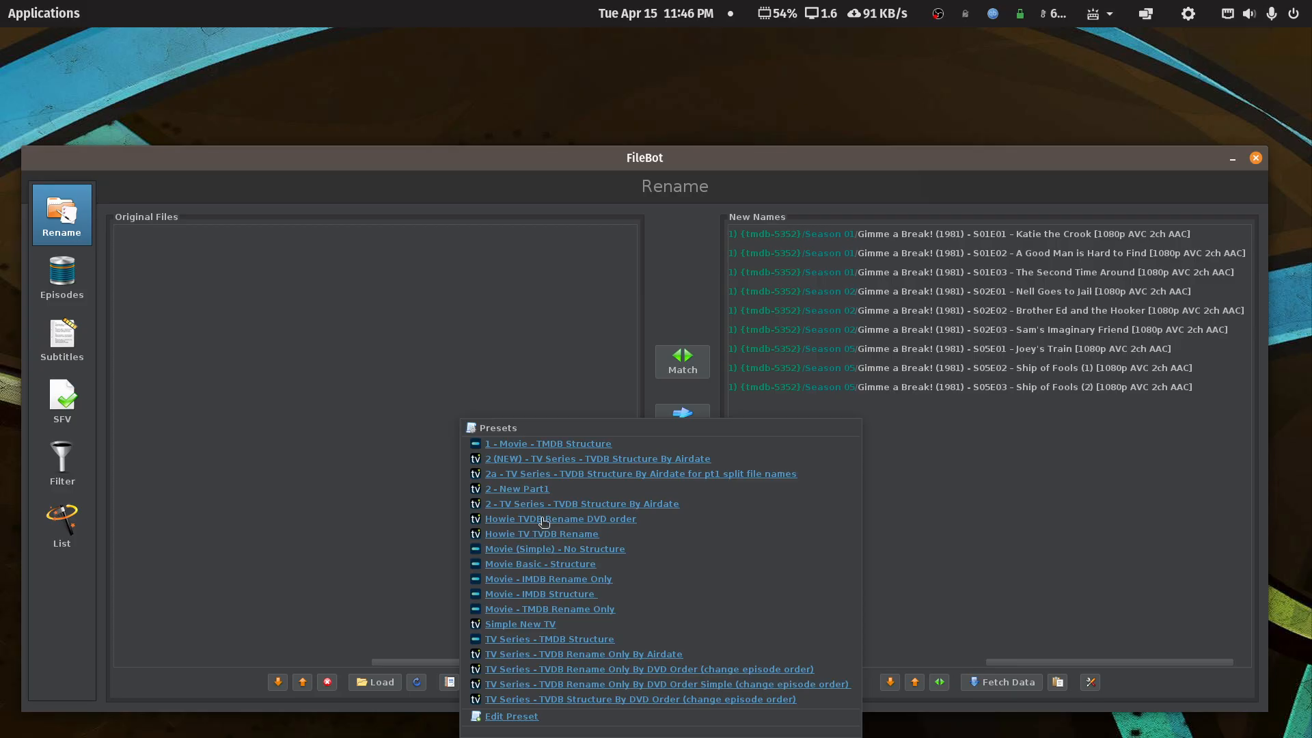
pyautogui.click(542, 534)
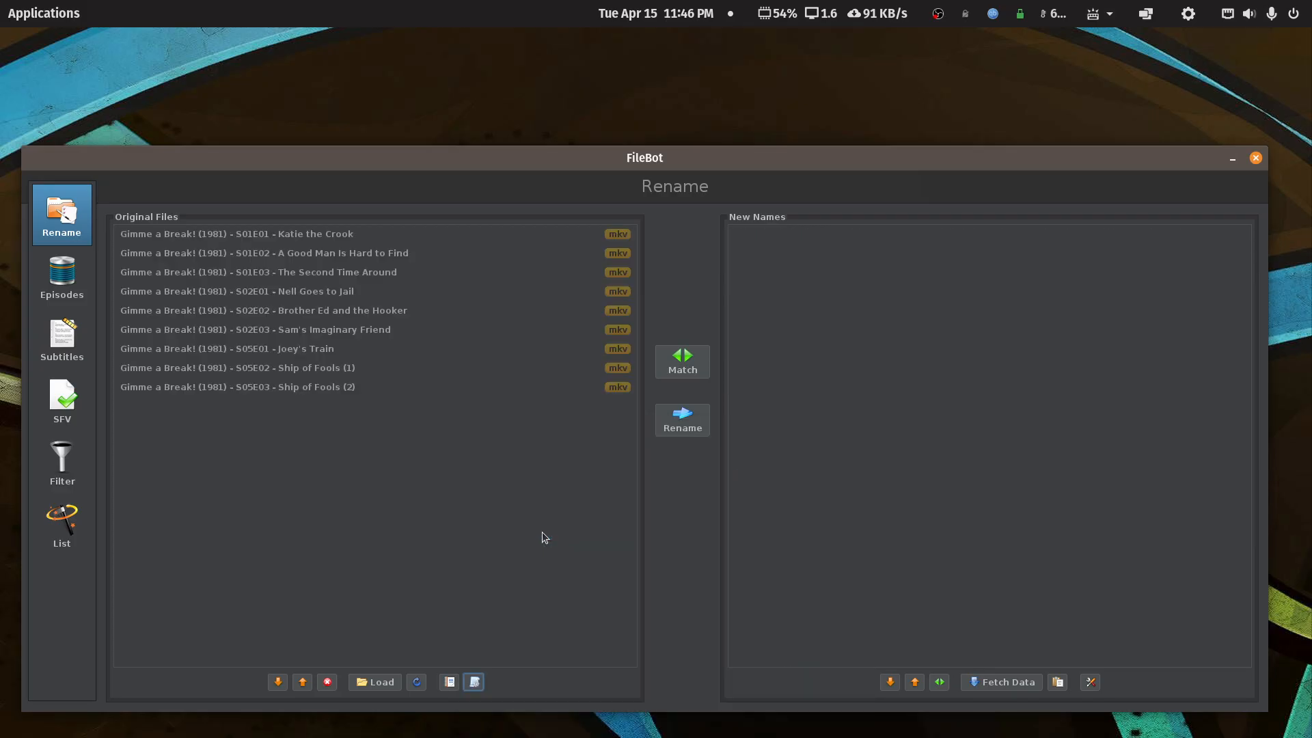
pyautogui.click(702, 426)
# - Copy the Gimme a Break! (1981) {tvdb-77726} folder from tv-main and paste it into tv-anime
pyautogui.click(1254, 157)
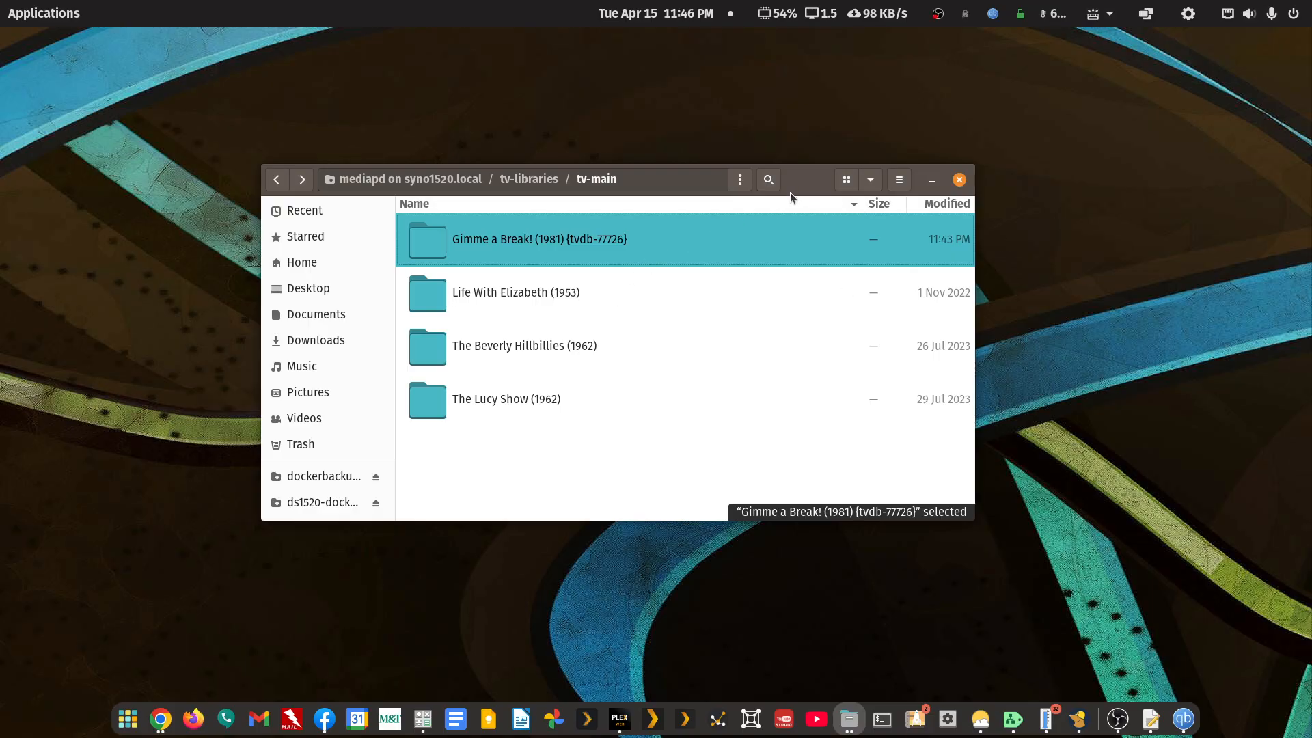
pyautogui.rightClick(519, 240)
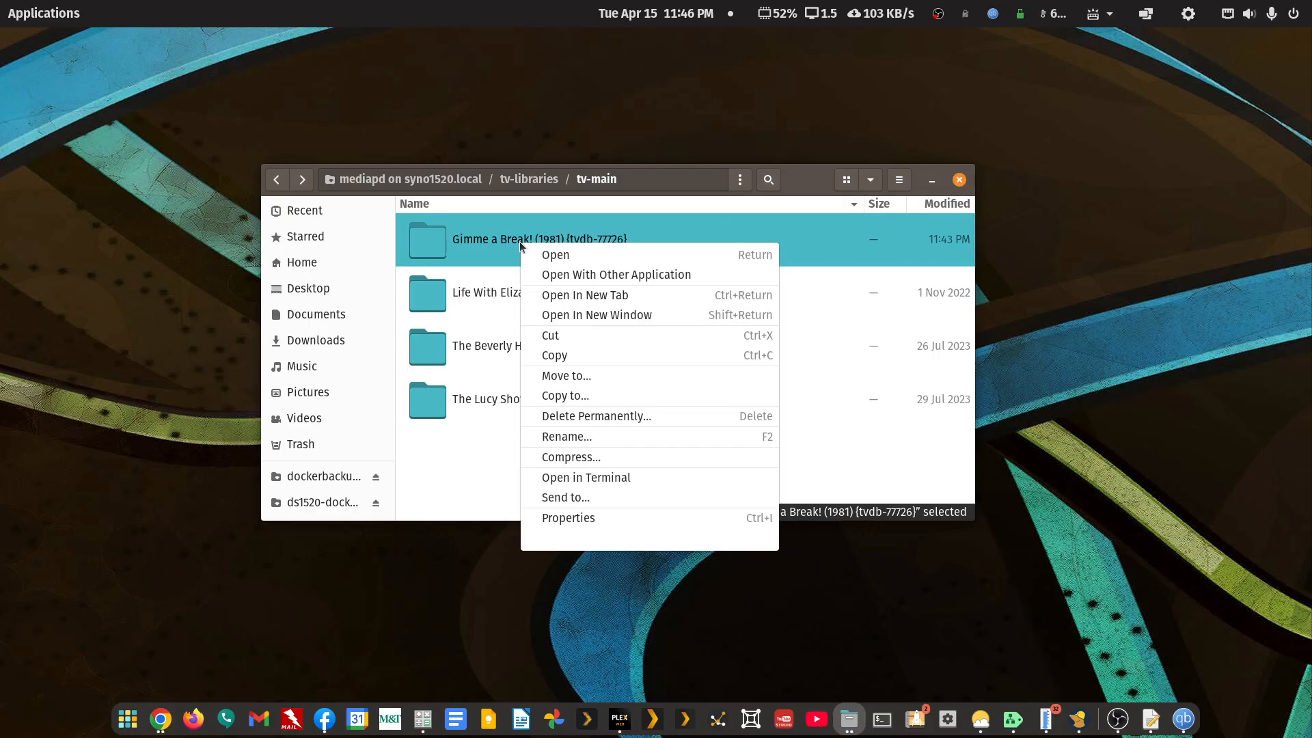
pyautogui.click(554, 356)
pyautogui.click(276, 179)
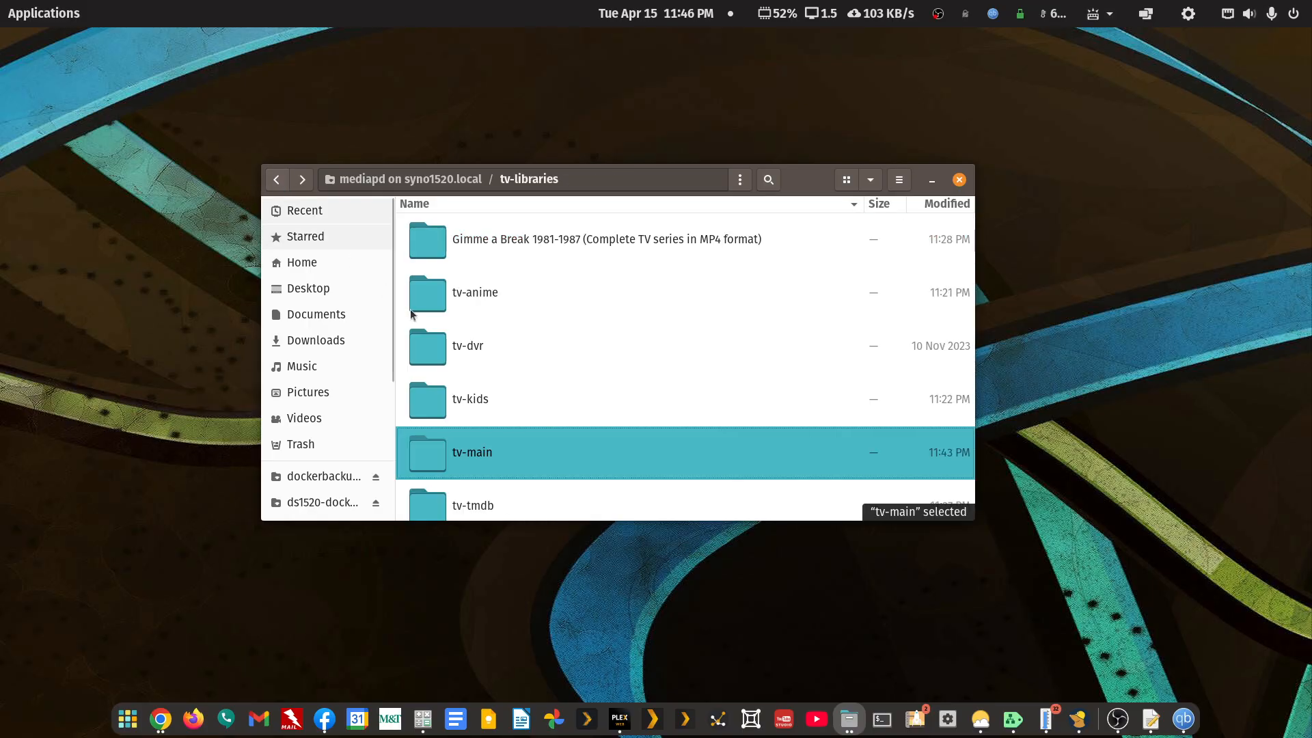
pyautogui.doubleClick(493, 304)
pyautogui.rightClick(491, 311)
pyautogui.click(518, 364)
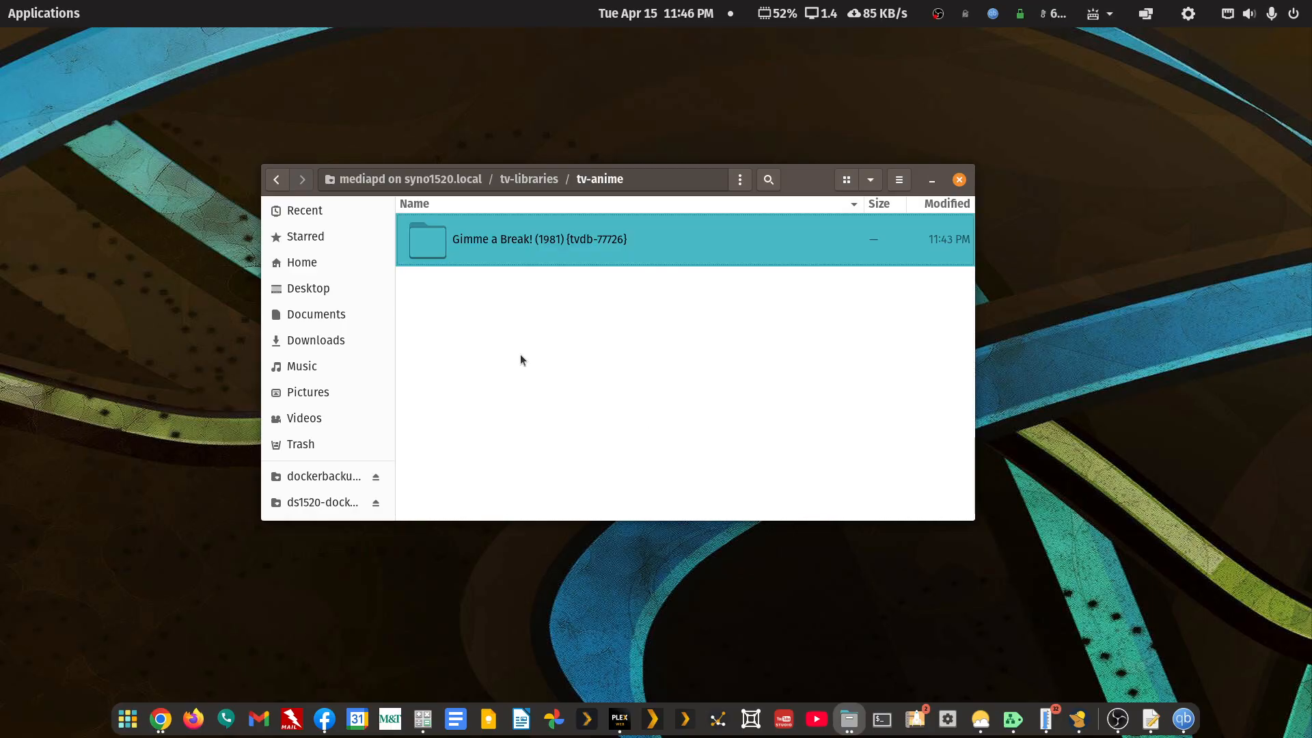
# - Return Plex Web to the server's Libraries settings page
pyautogui.click(619, 719)
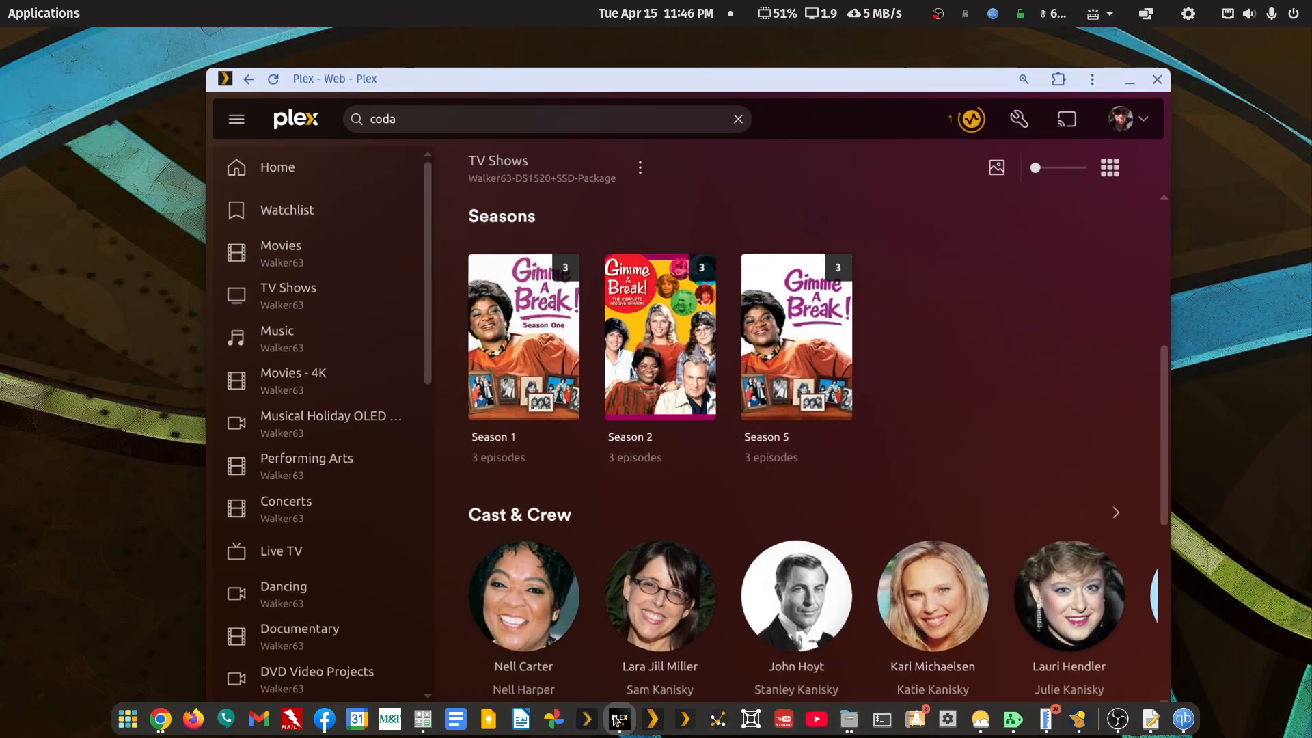
pyautogui.rightClick(865, 138)
pyautogui.click(865, 138)
pyautogui.rightClick(886, 135)
pyautogui.click(893, 147)
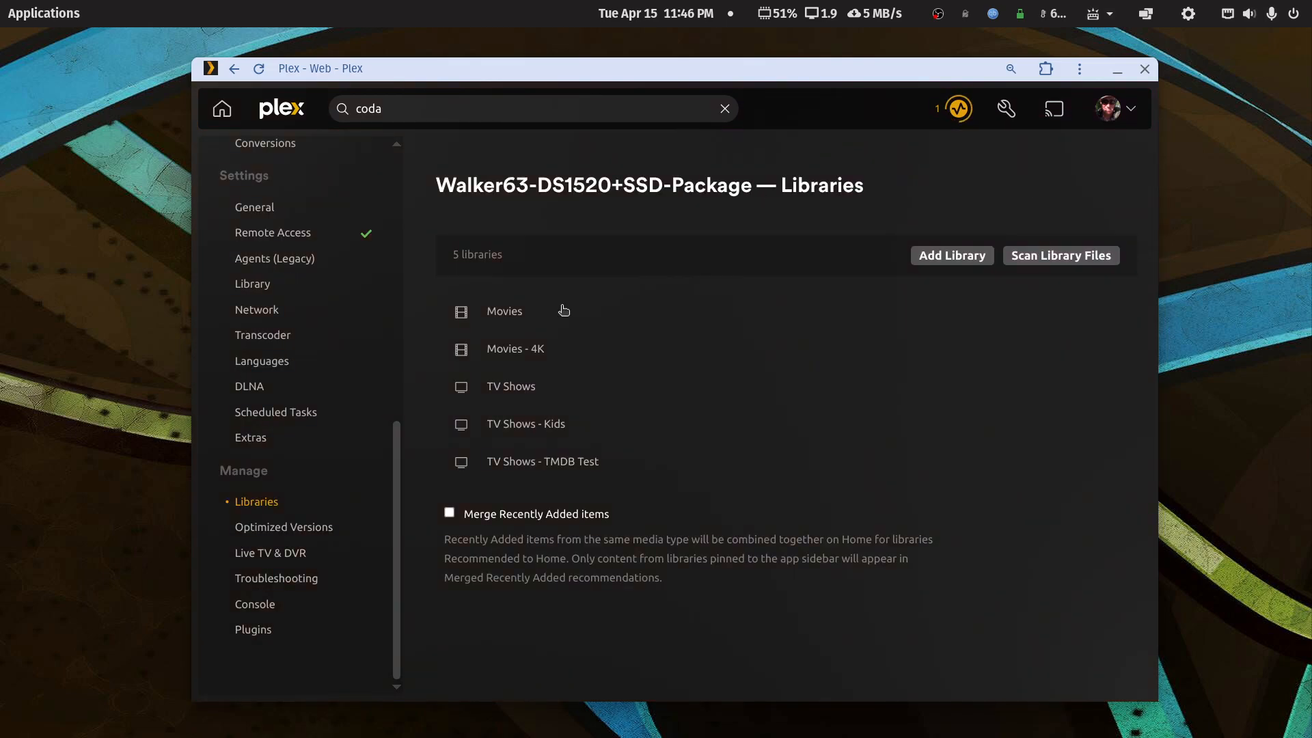
# - Start a new TV Shows library named 'TV Shows - Anime'
pyautogui.click(948, 256)
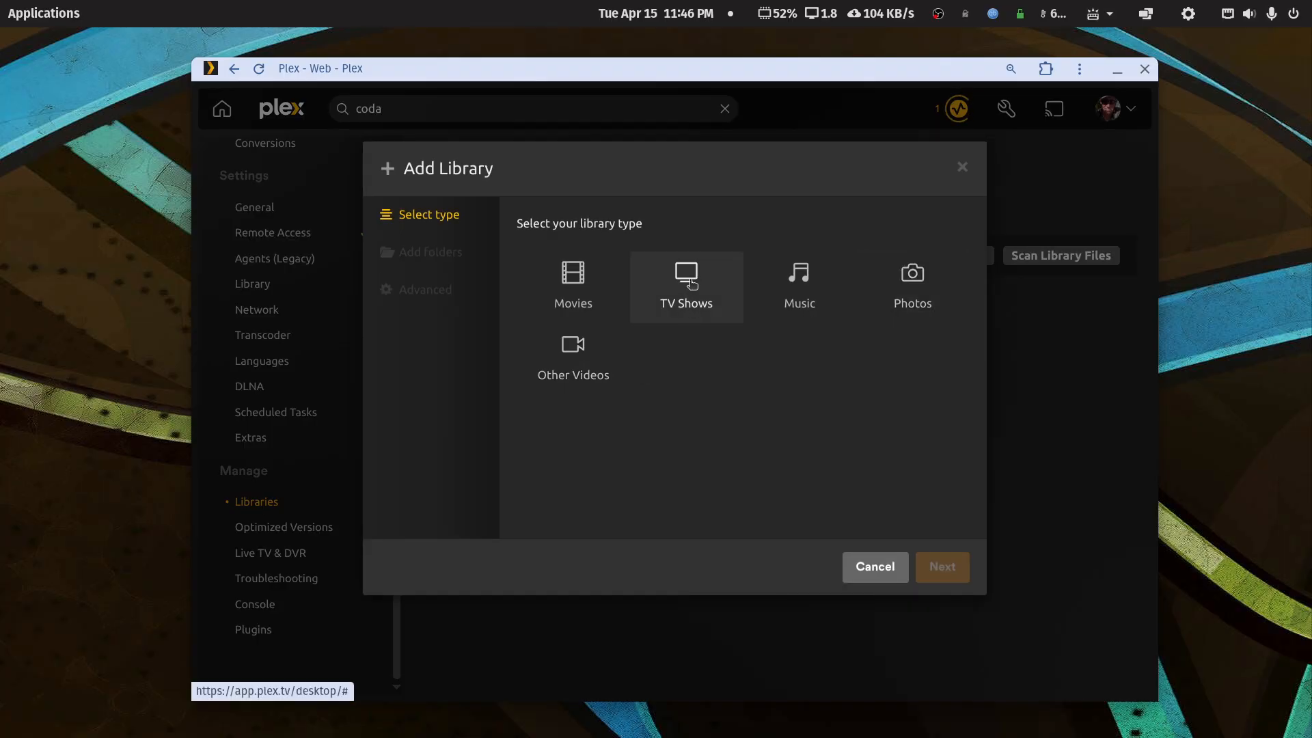
pyautogui.click(691, 305)
pyautogui.click(626, 456)
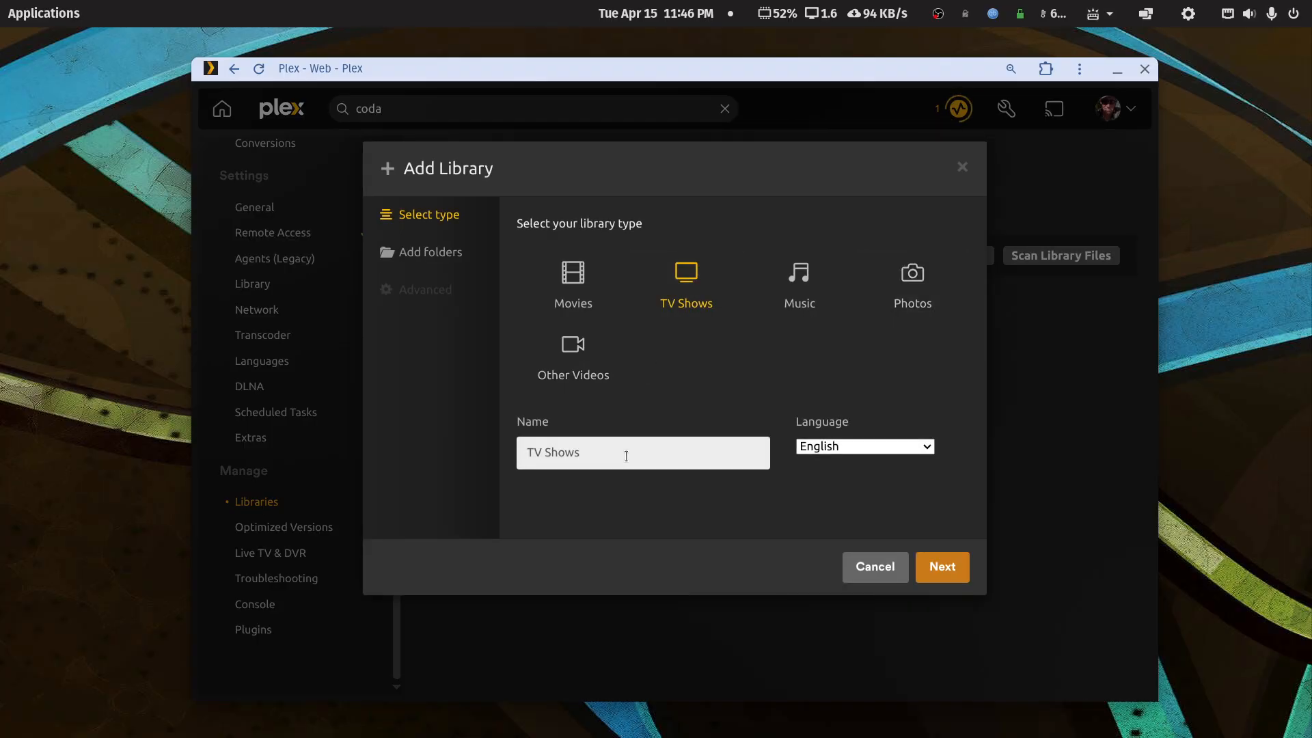
pyautogui.write('- Anime')
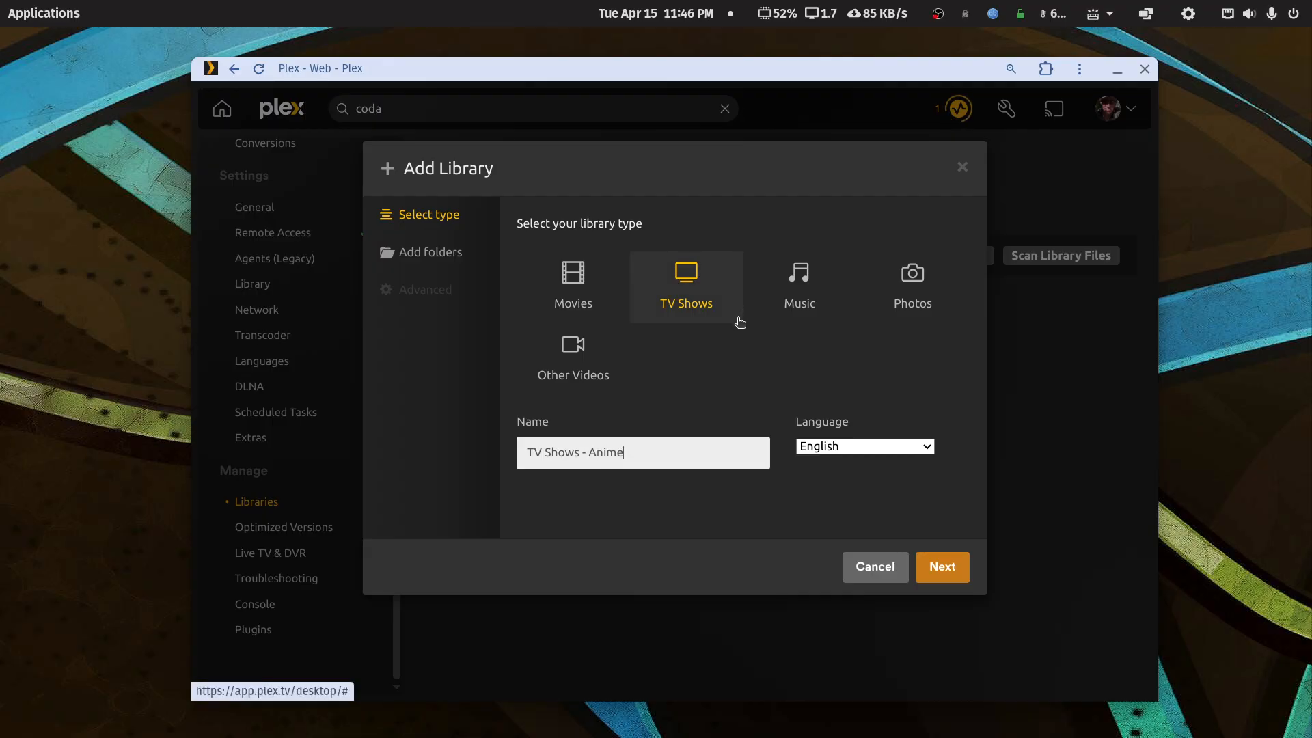
pyautogui.click(950, 567)
# - Set the library's folder to volume1/mediapd/tv-libraries/tv-anime
pyautogui.click(727, 276)
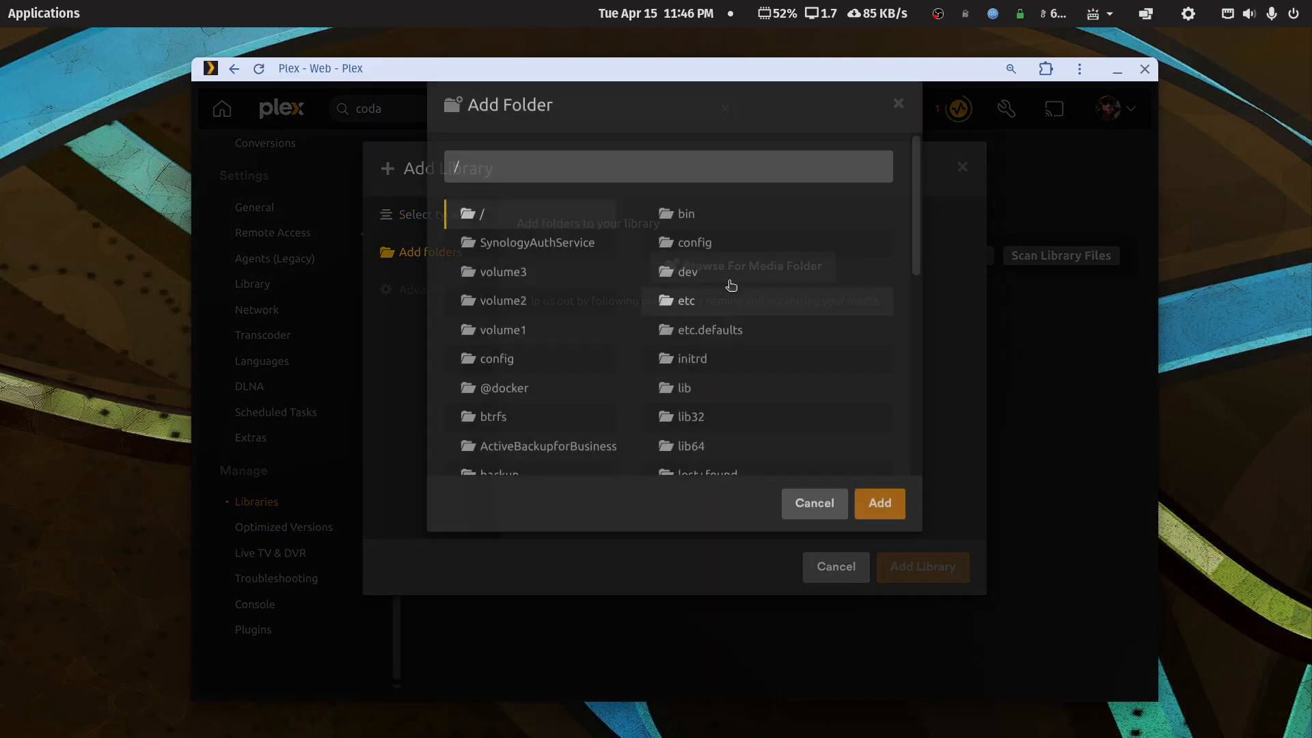
pyautogui.click(492, 392)
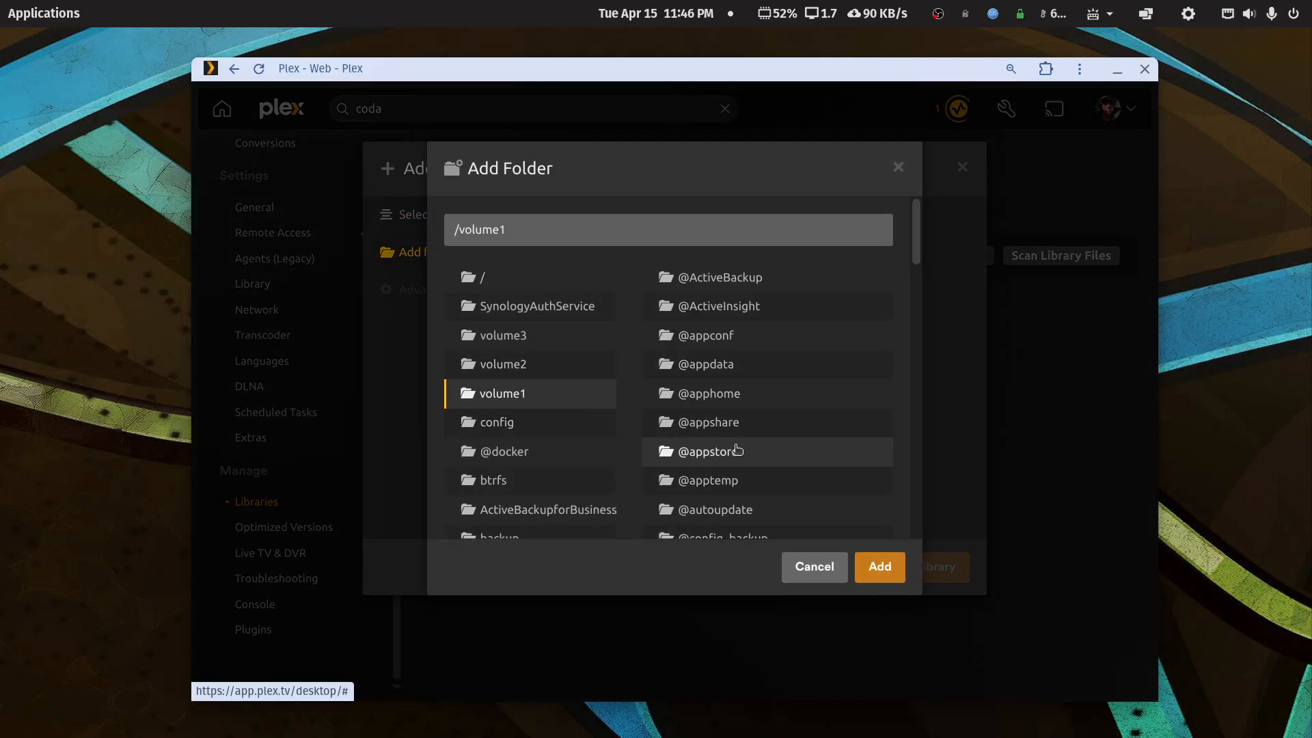
pyautogui.scroll(-10, 736, 449)
pyautogui.scroll(-5, 736, 449)
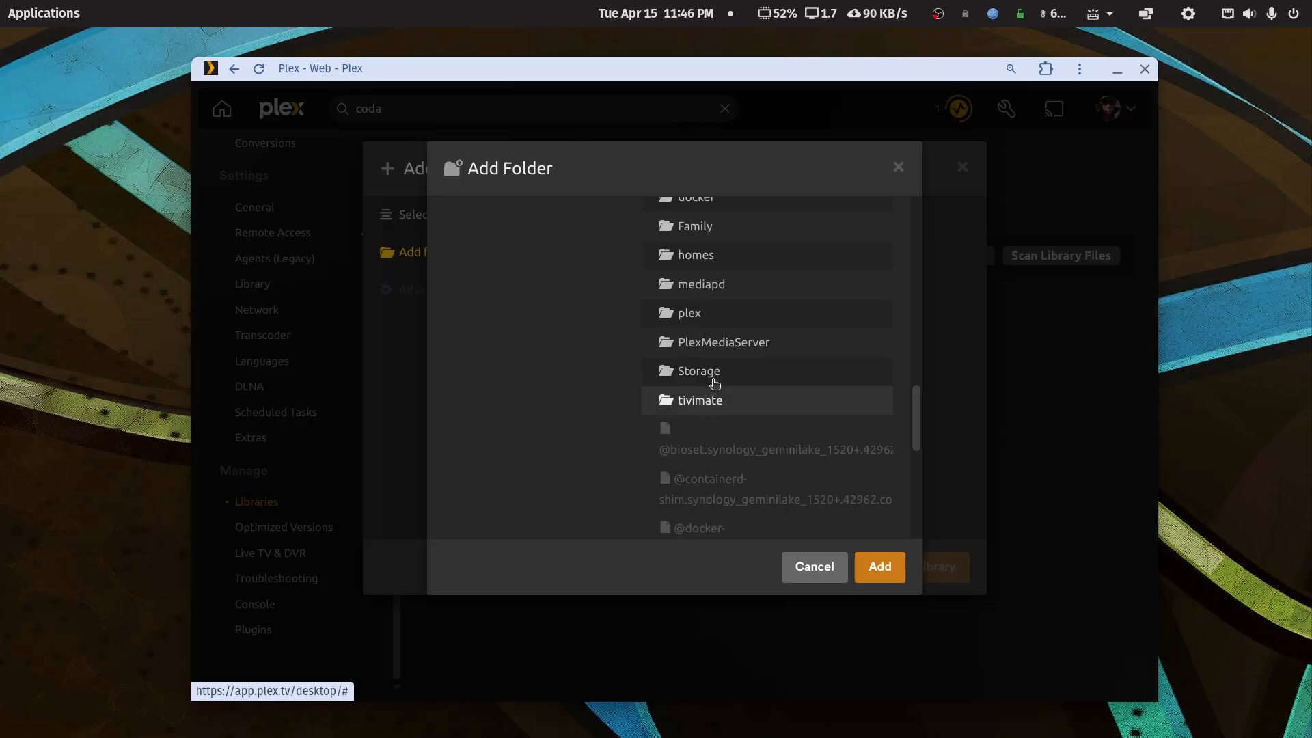
pyautogui.click(696, 282)
pyautogui.scroll(-3, 710, 410)
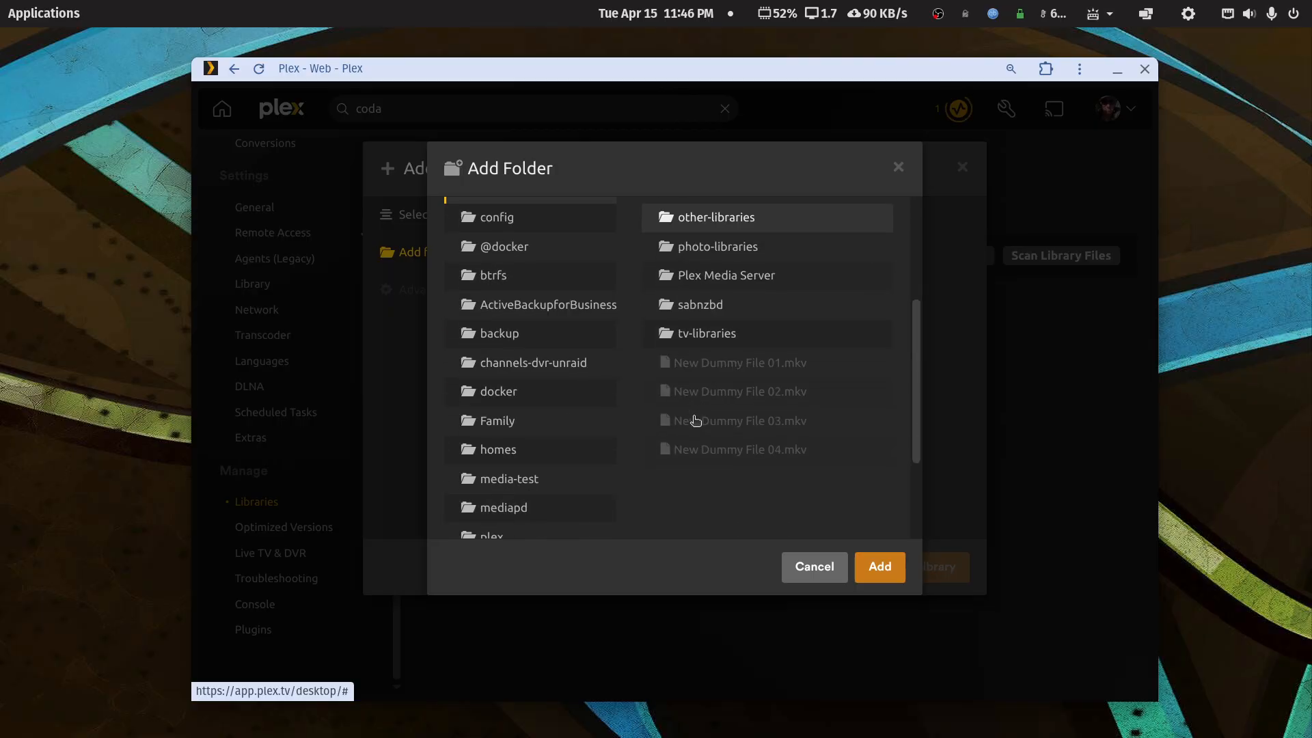
pyautogui.click(707, 335)
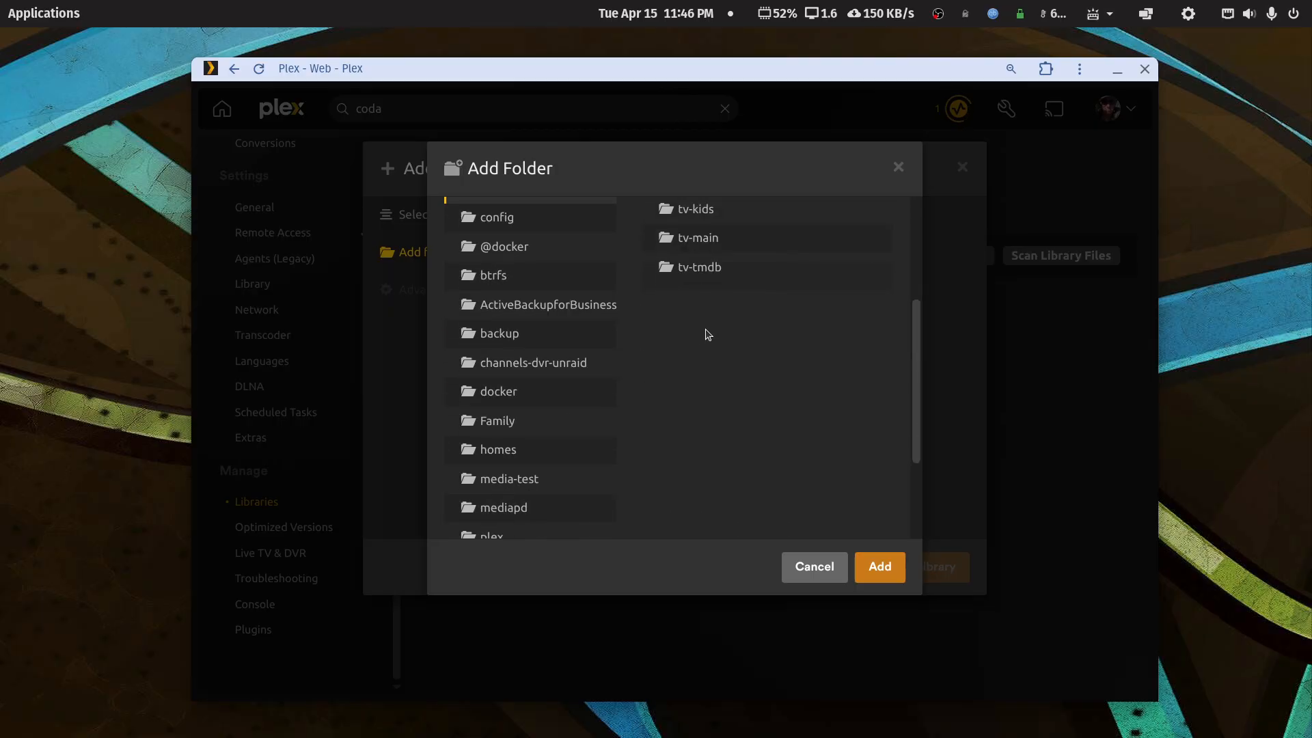
pyautogui.scroll(4, 694, 314)
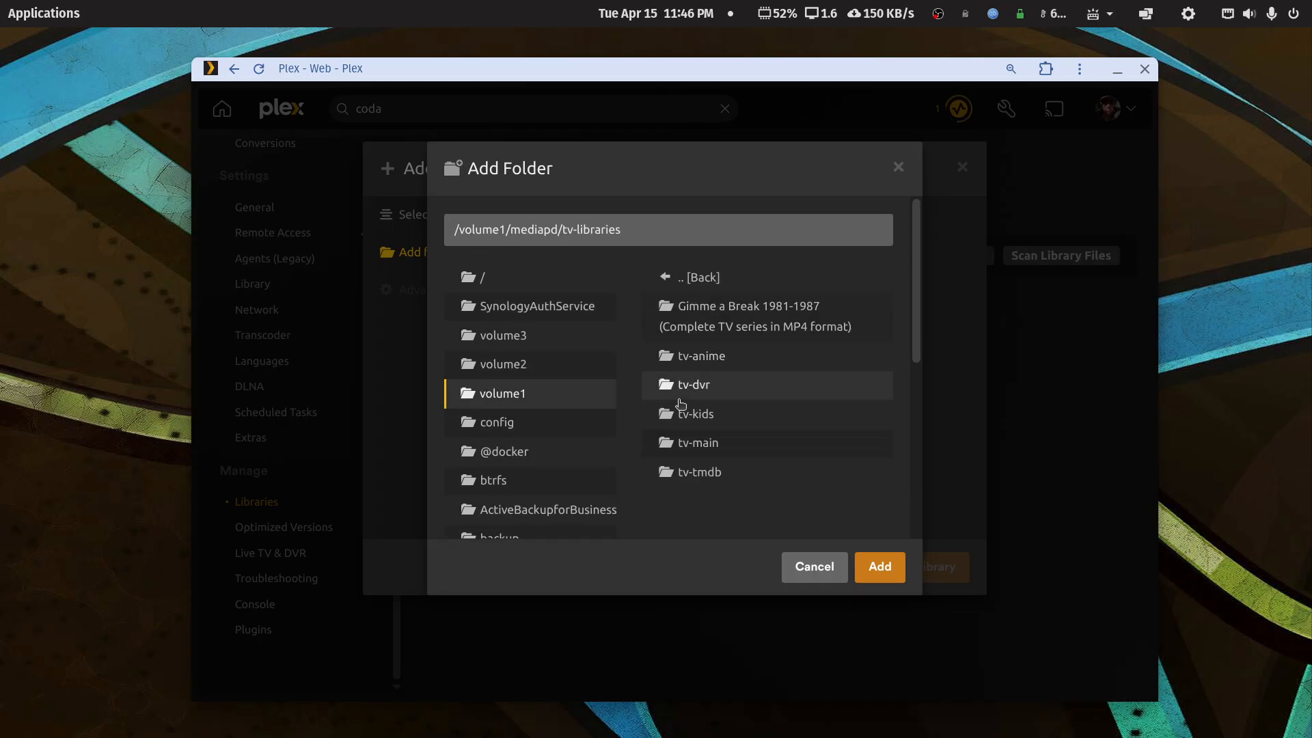
pyautogui.click(696, 362)
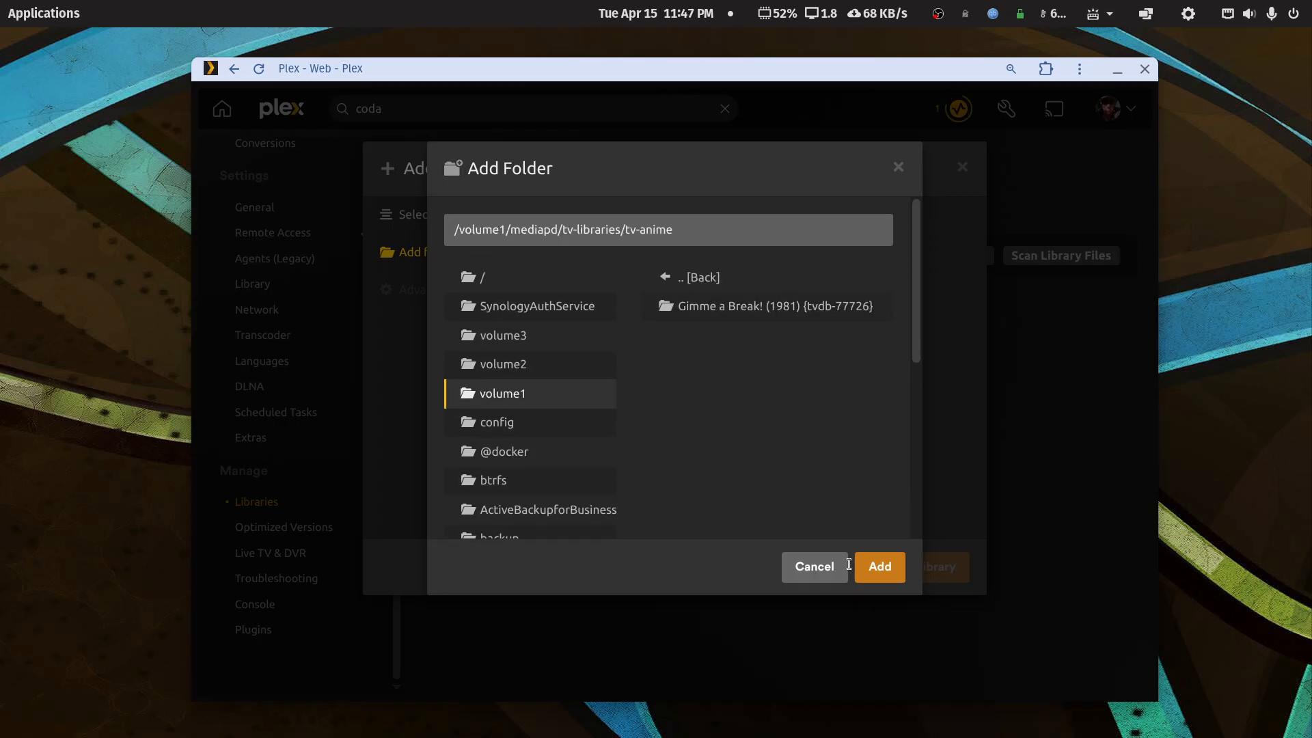
pyautogui.click(880, 569)
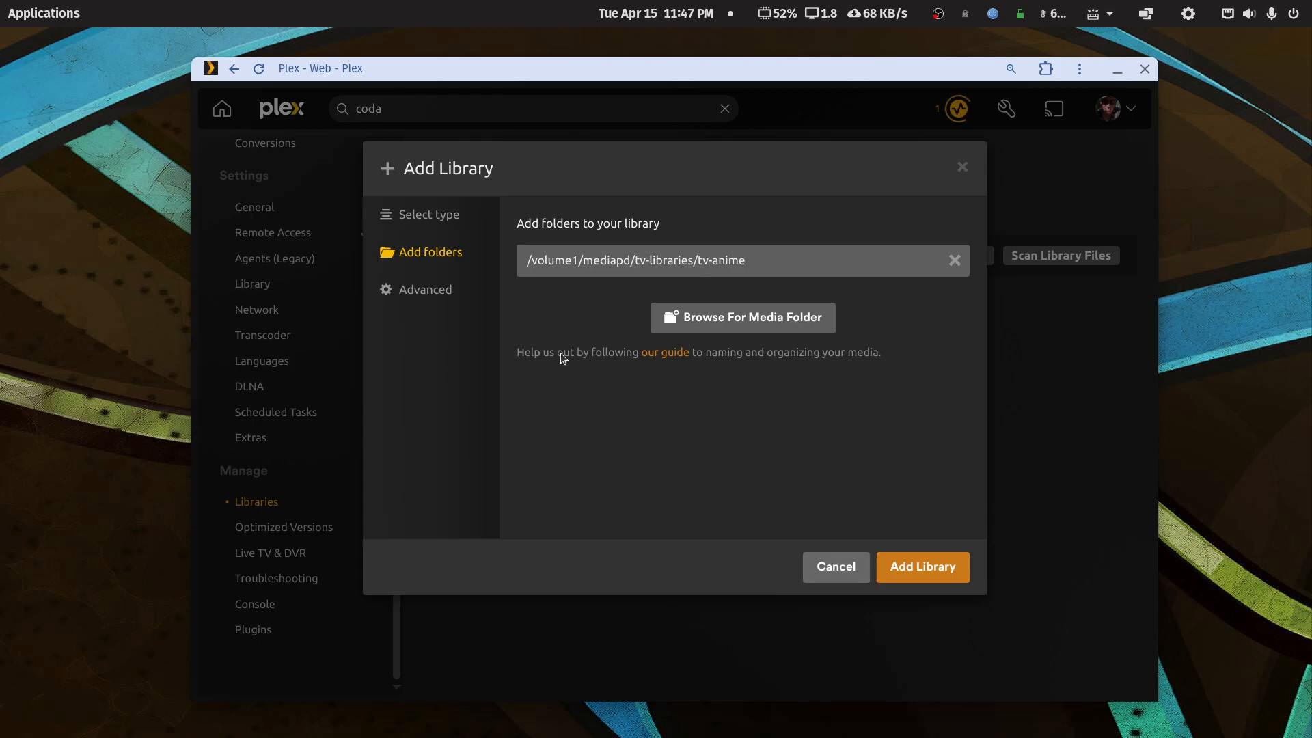
# - Set the Advanced episode ordering to TheTVDB and create the library
pyautogui.click(397, 291)
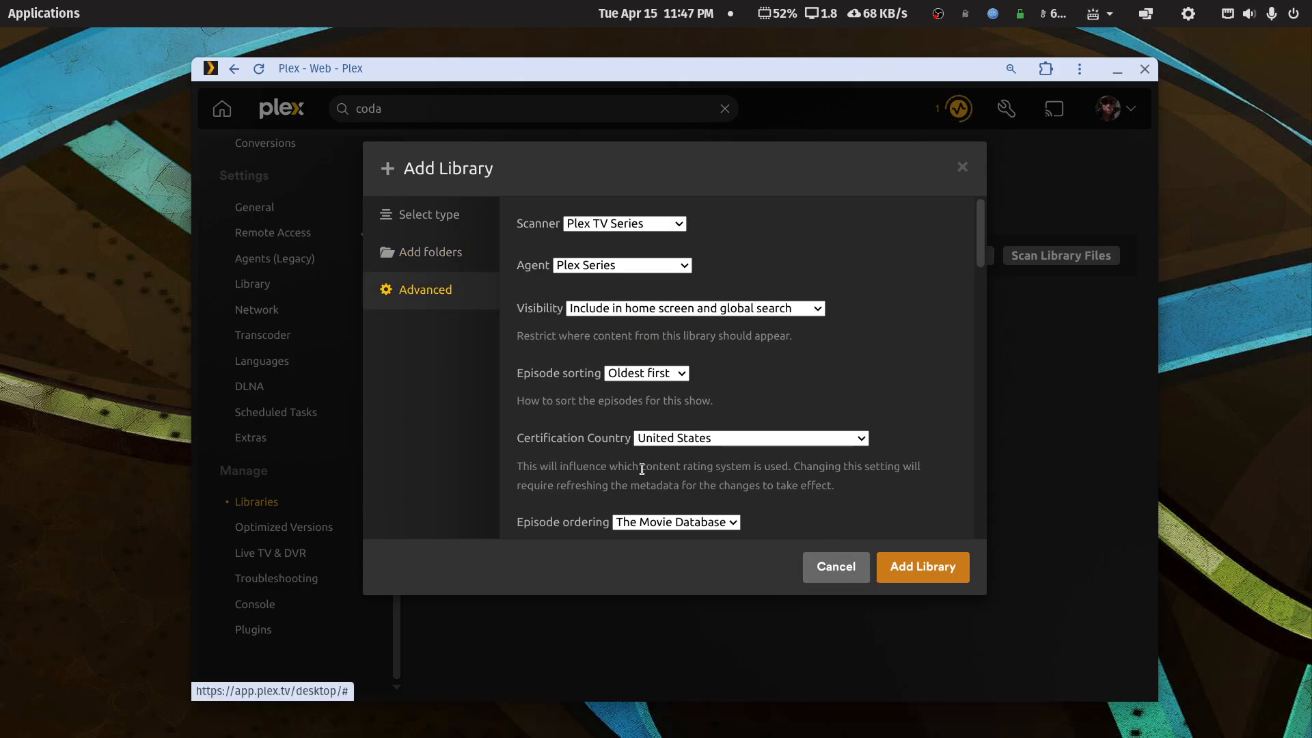
pyautogui.scroll(-3, 683, 410)
pyautogui.click(731, 421)
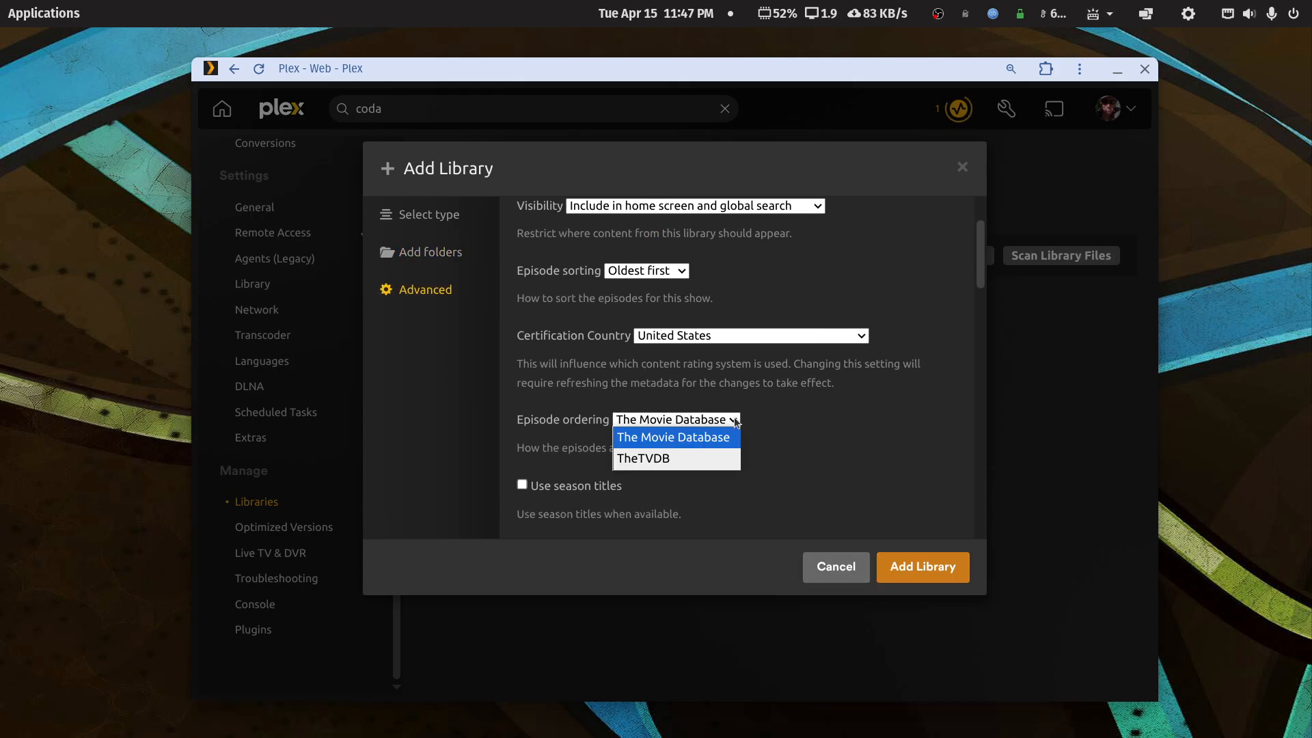
pyautogui.click(674, 459)
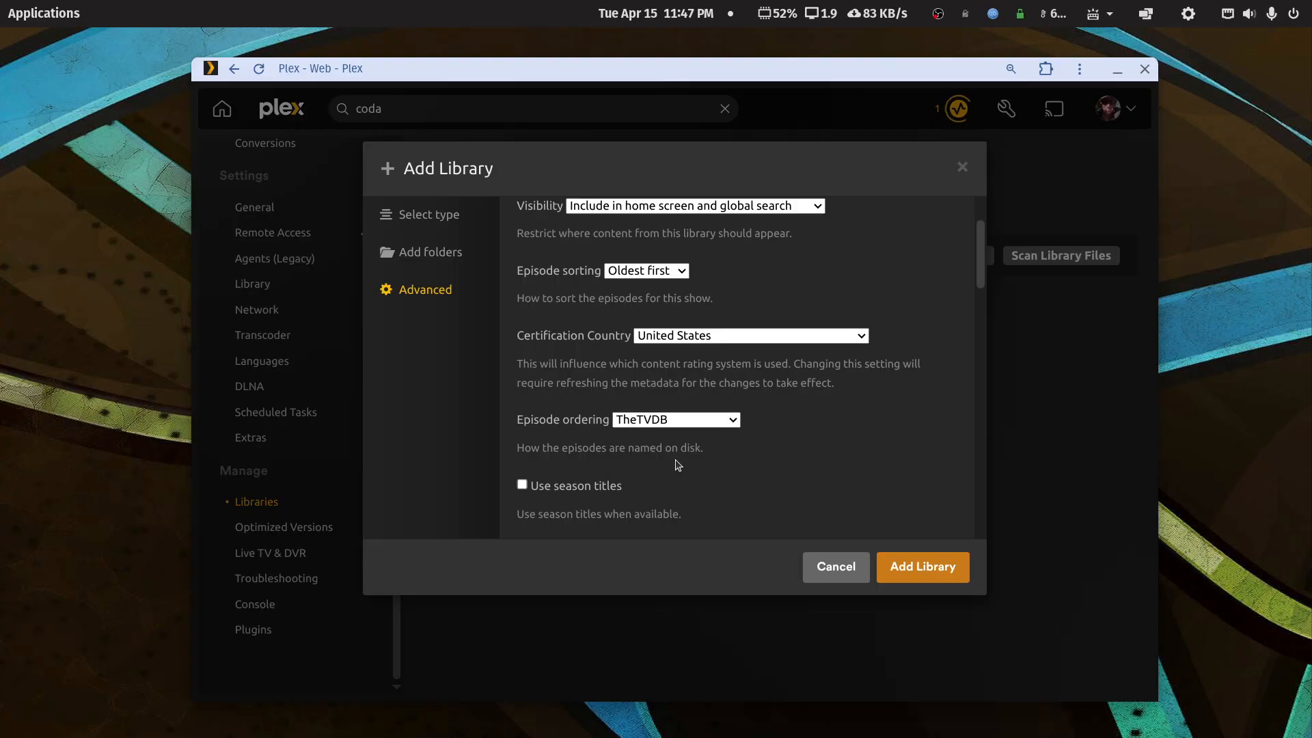
pyautogui.click(921, 567)
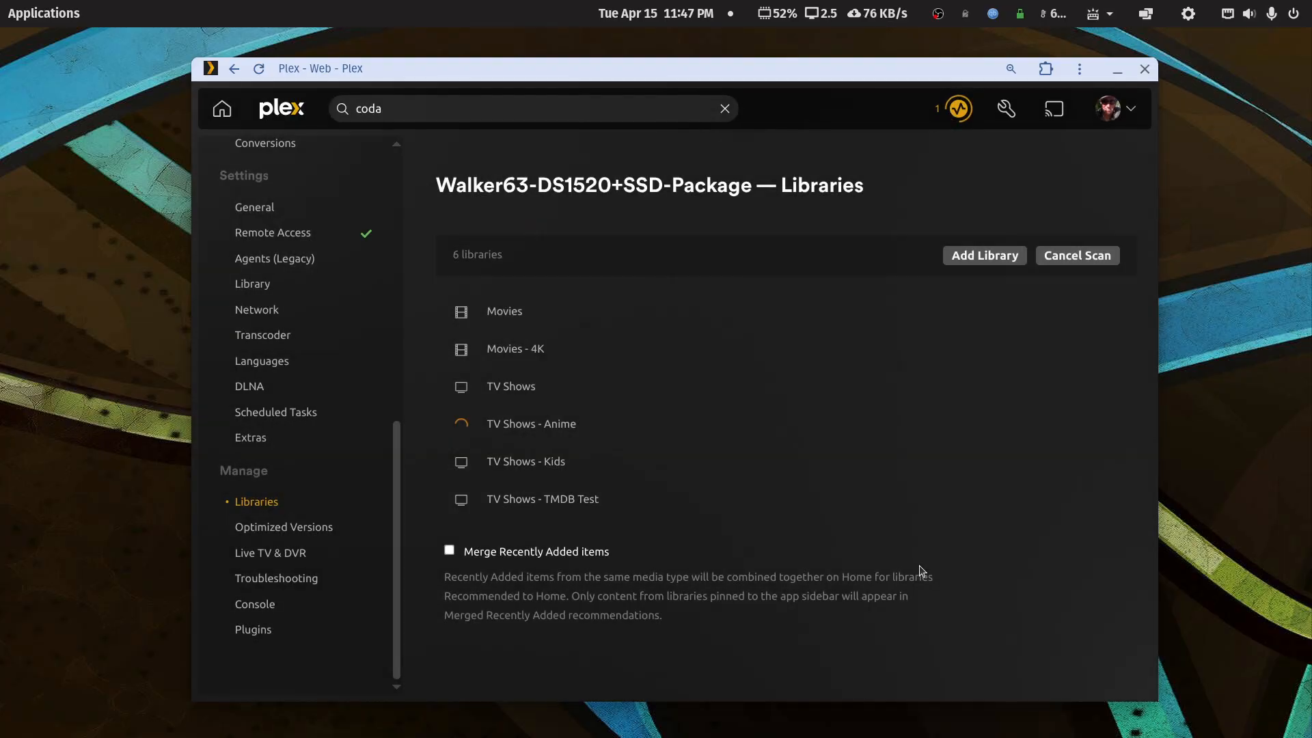
# - Open Gimme a Break! in the Anime library and check its Season 5 page
pyautogui.click(509, 421)
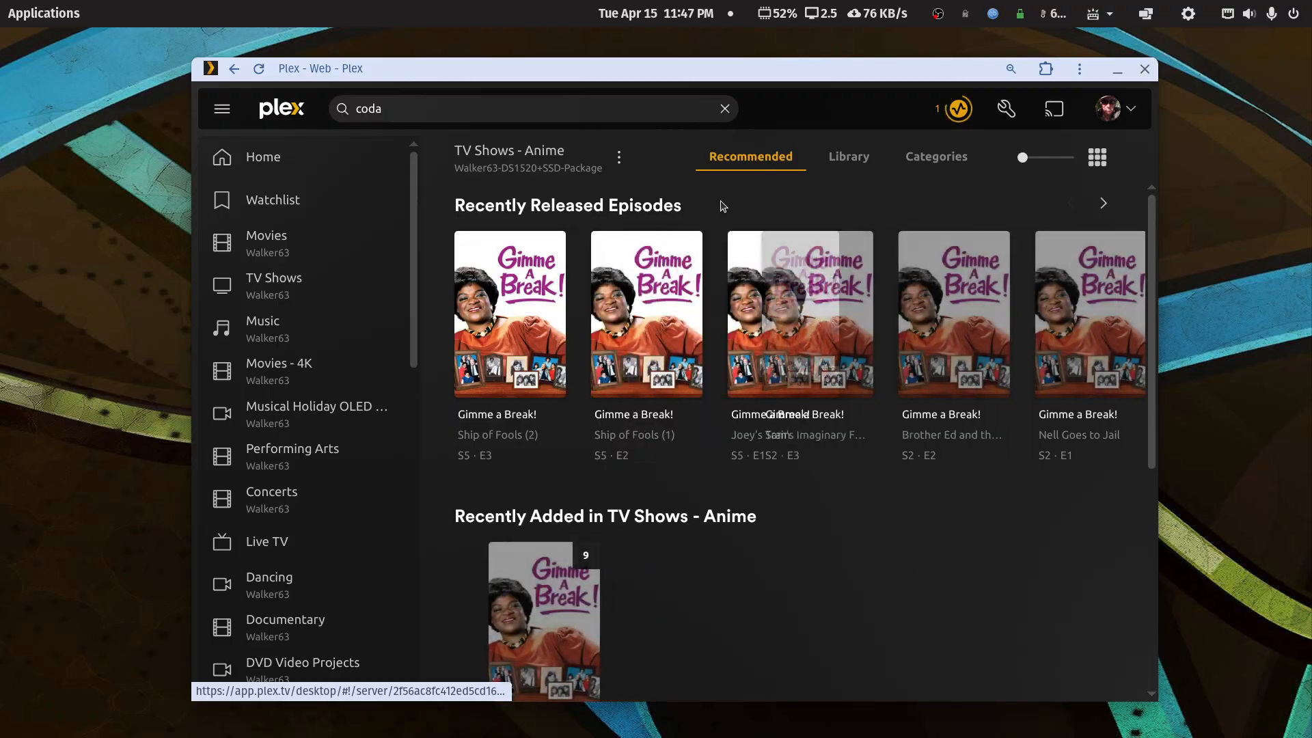
pyautogui.click(847, 158)
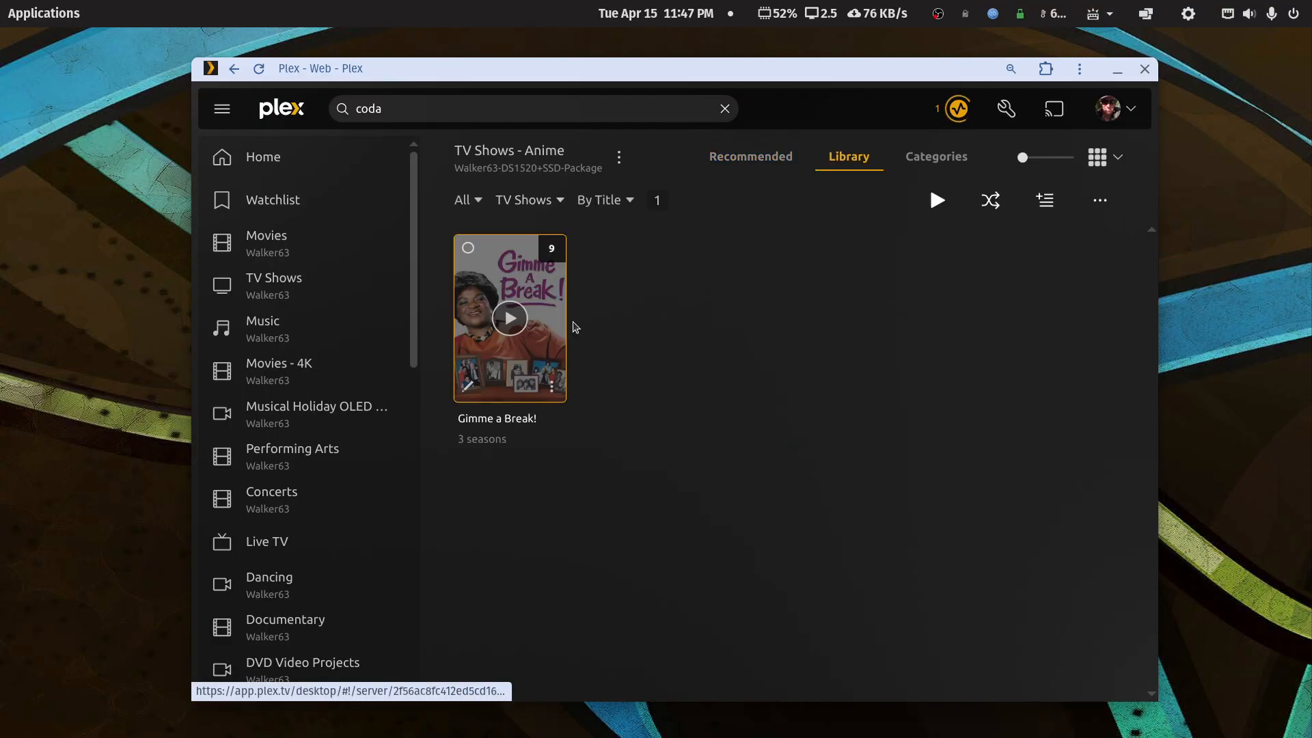
pyautogui.click(559, 331)
pyautogui.scroll(-3, 680, 418)
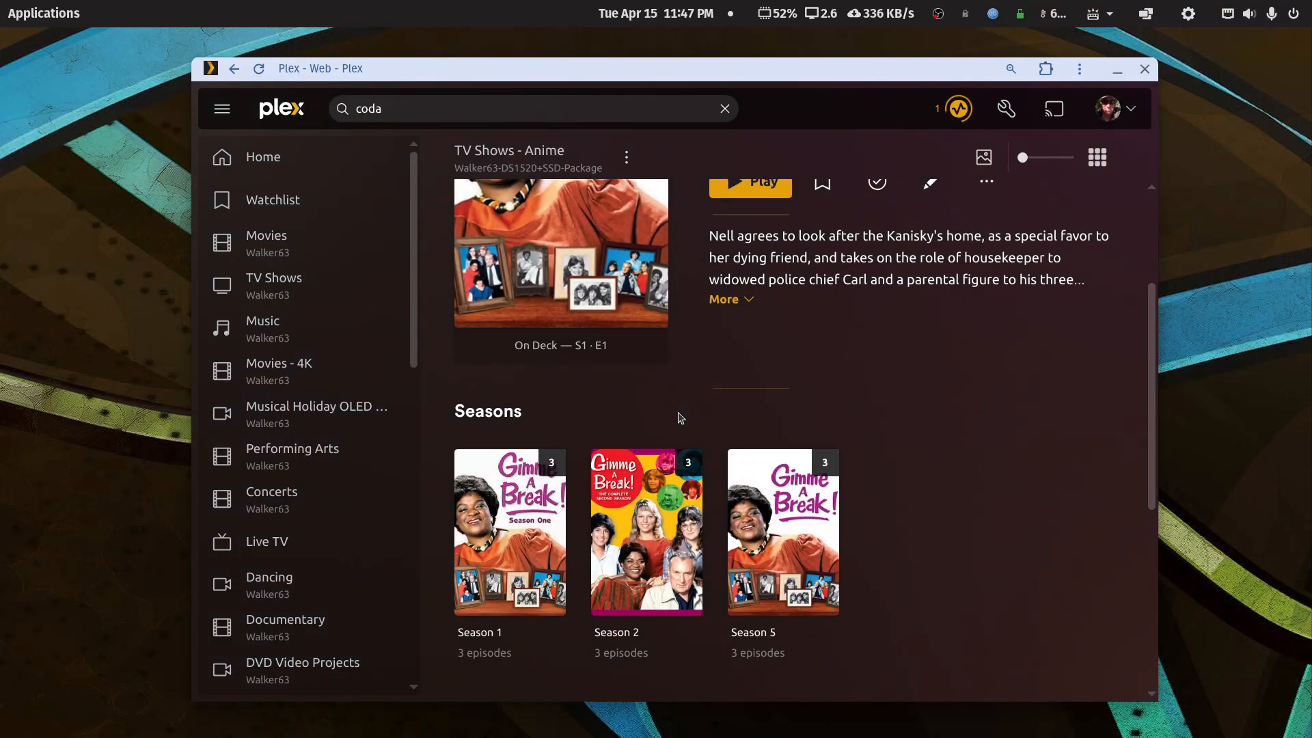
pyautogui.click(822, 526)
pyautogui.scroll(-5, 821, 526)
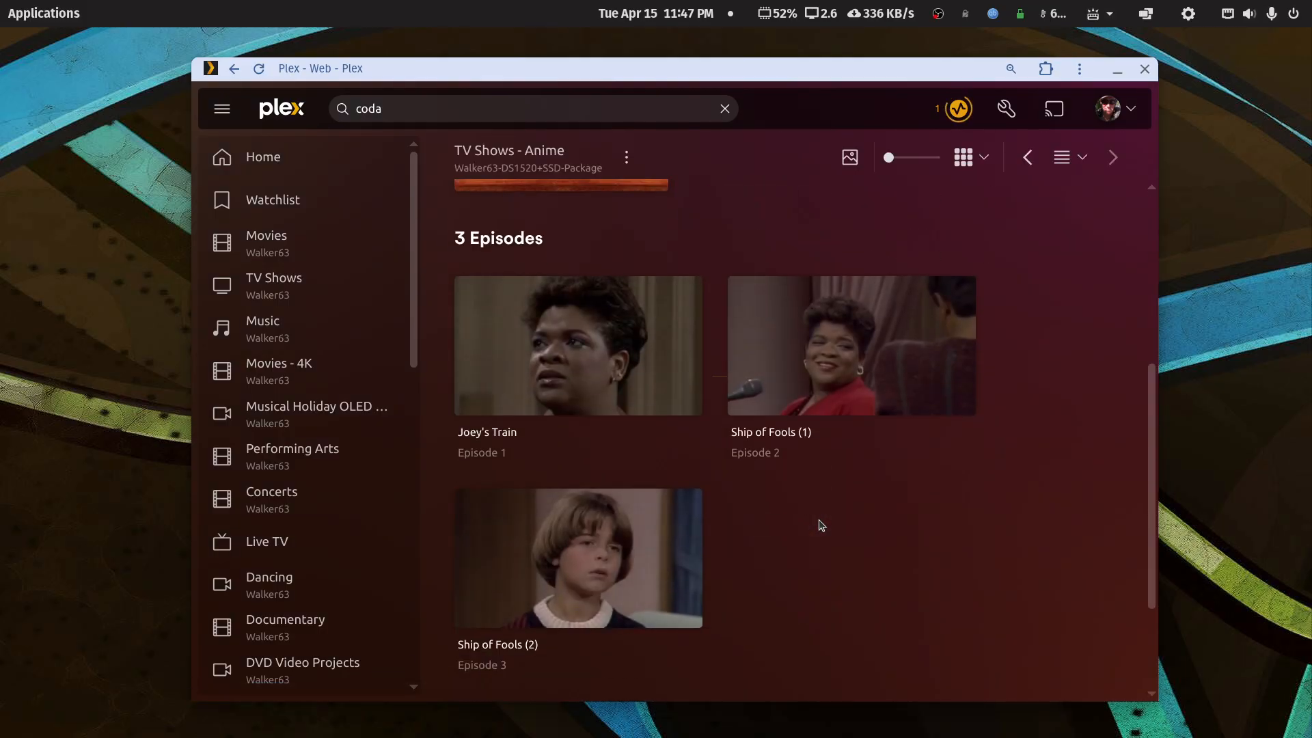
pyautogui.click(232, 72)
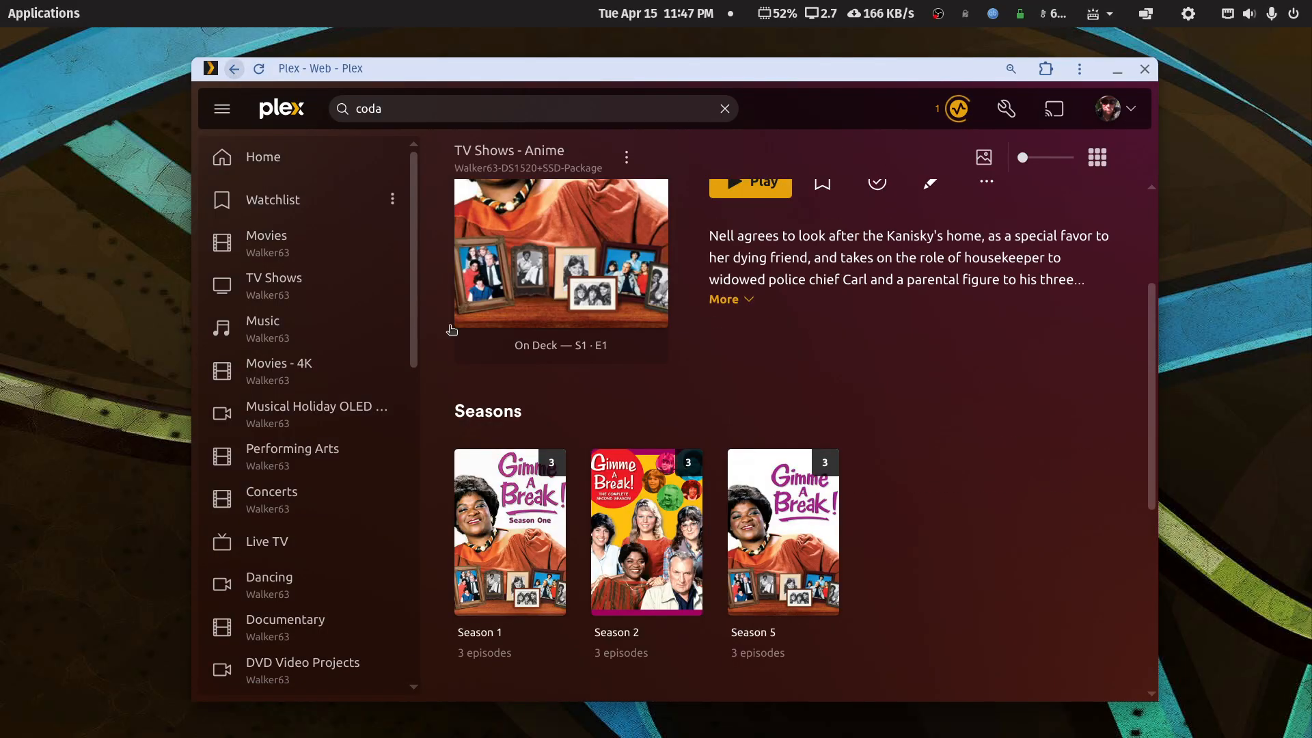
# - Check Season 2's Nell Goes to Jail episode details and briefly play it
pyautogui.click(694, 516)
pyautogui.scroll(-5, 693, 514)
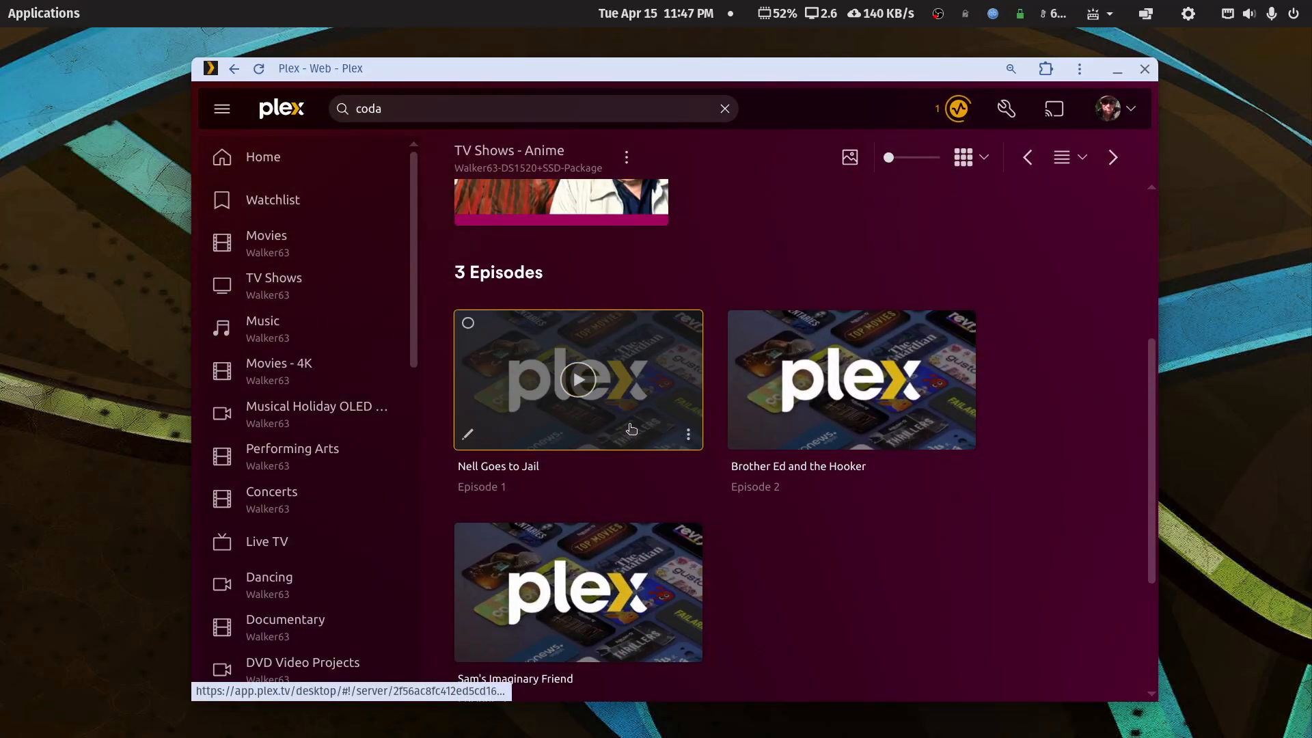
pyautogui.click(669, 395)
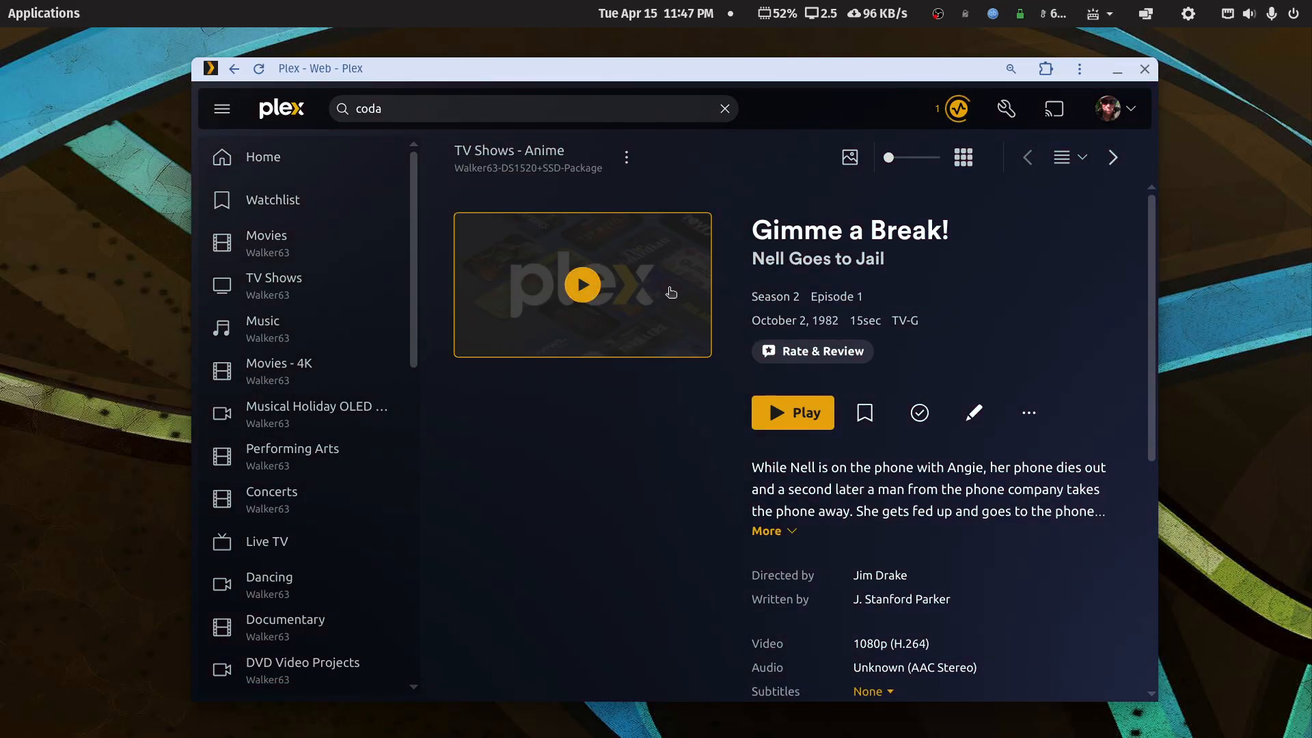
pyautogui.click(232, 71)
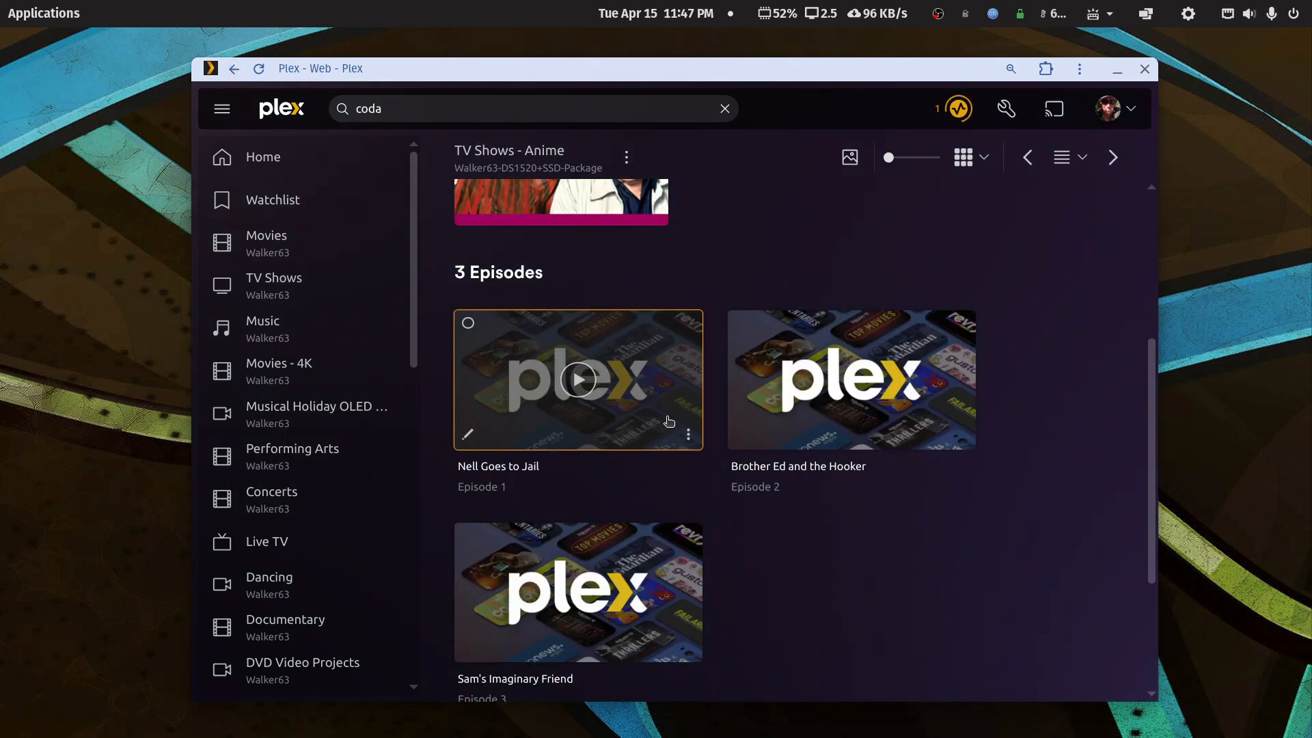
pyautogui.click(578, 380)
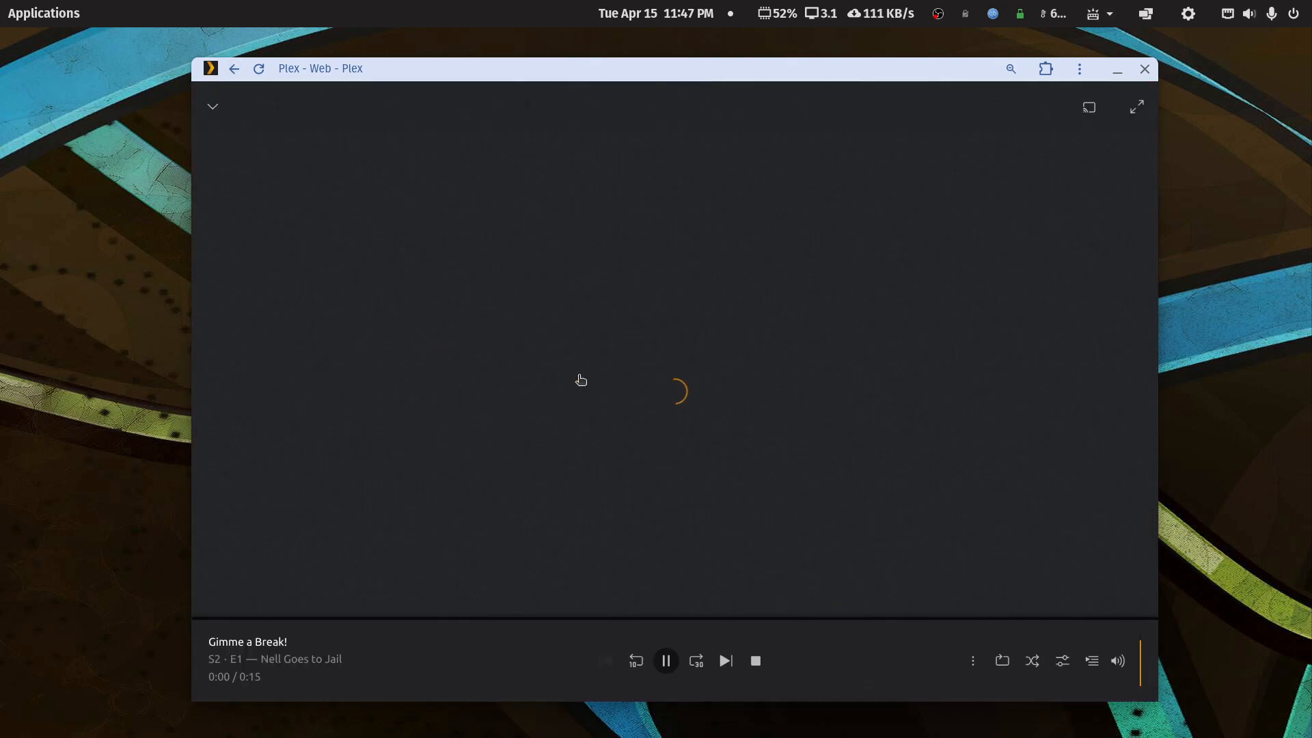
pyautogui.click(755, 662)
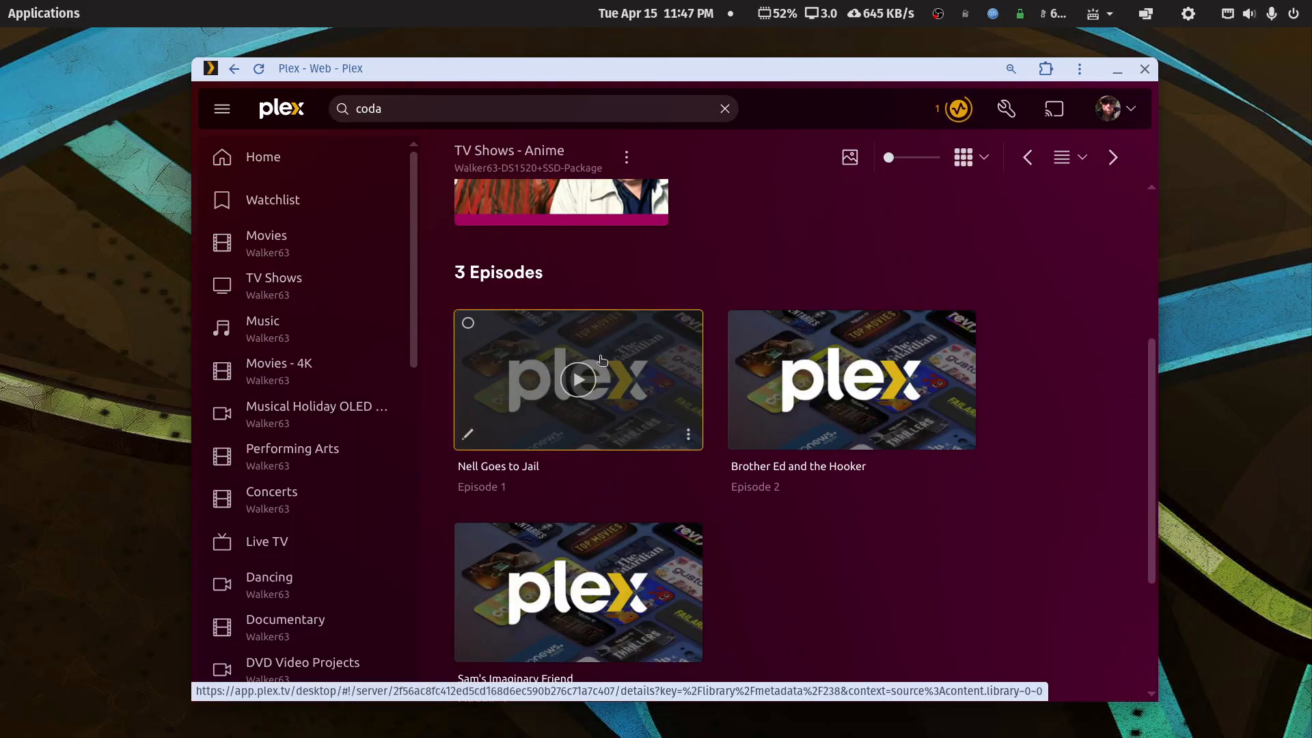
# - Check Season 1, return to the all-seasons page, and bring Facebook's photo window over Plex
pyautogui.rightClick(789, 258)
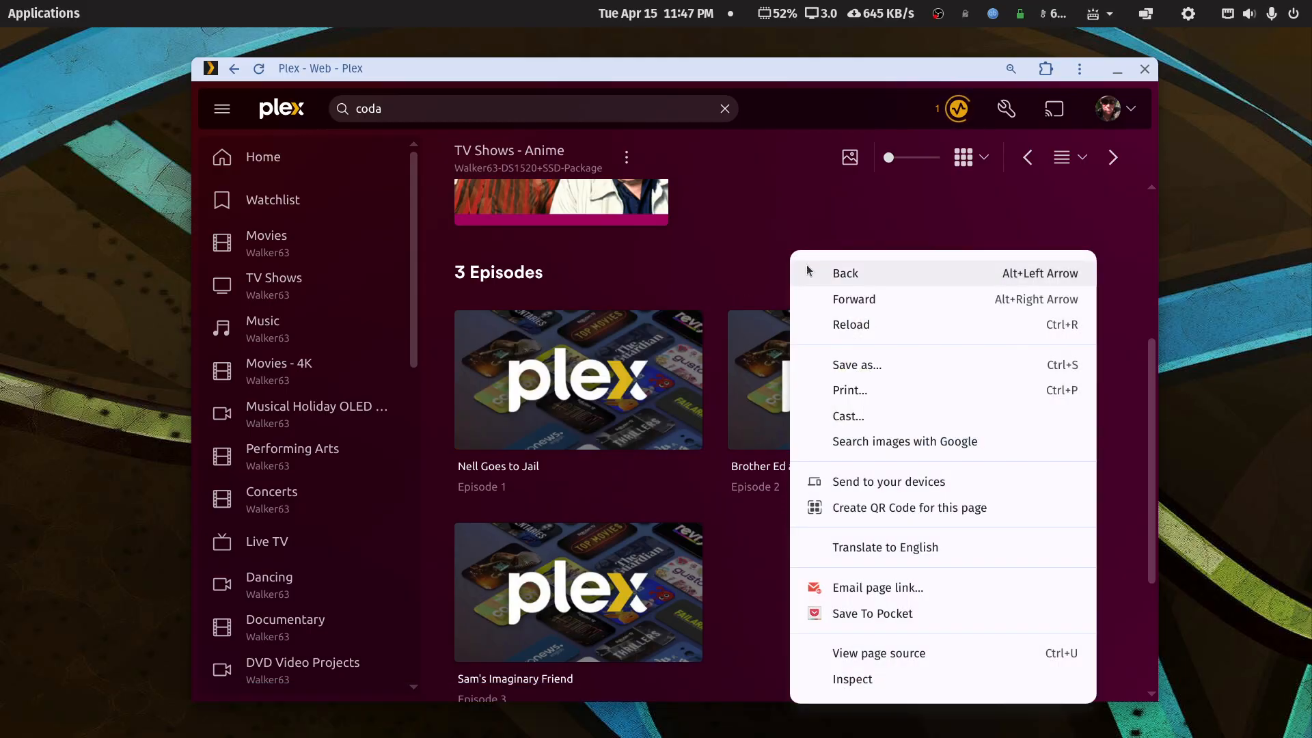
pyautogui.click(818, 274)
pyautogui.click(552, 506)
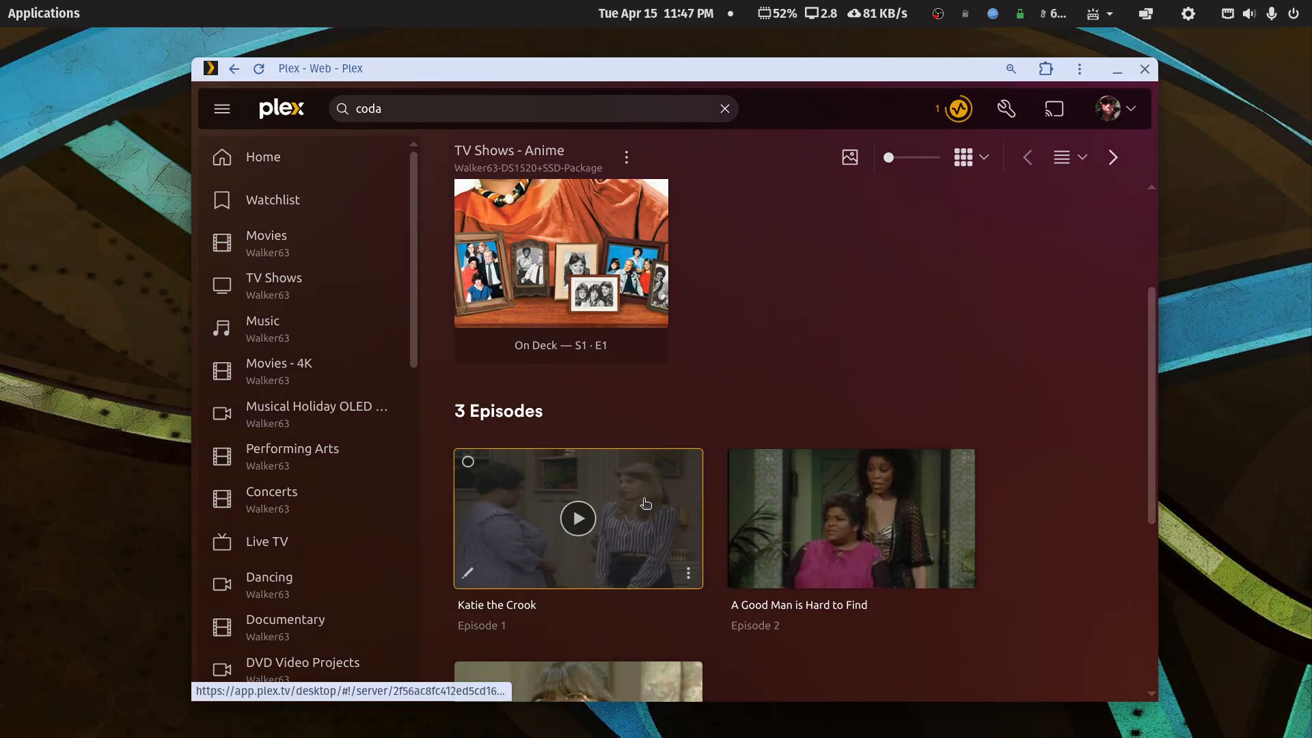
pyautogui.scroll(3, 646, 506)
pyautogui.click(234, 69)
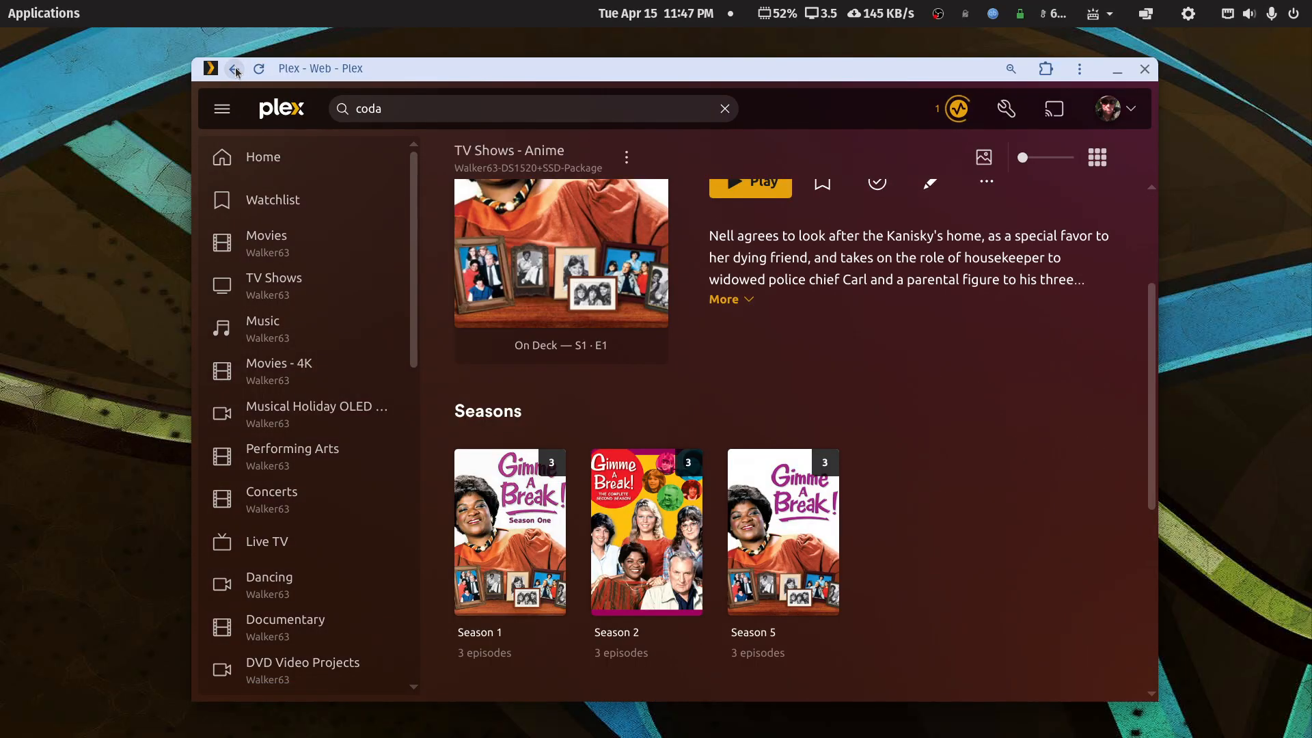
pyautogui.moveTo(1311, 89); pyautogui.dragTo(493, 77)
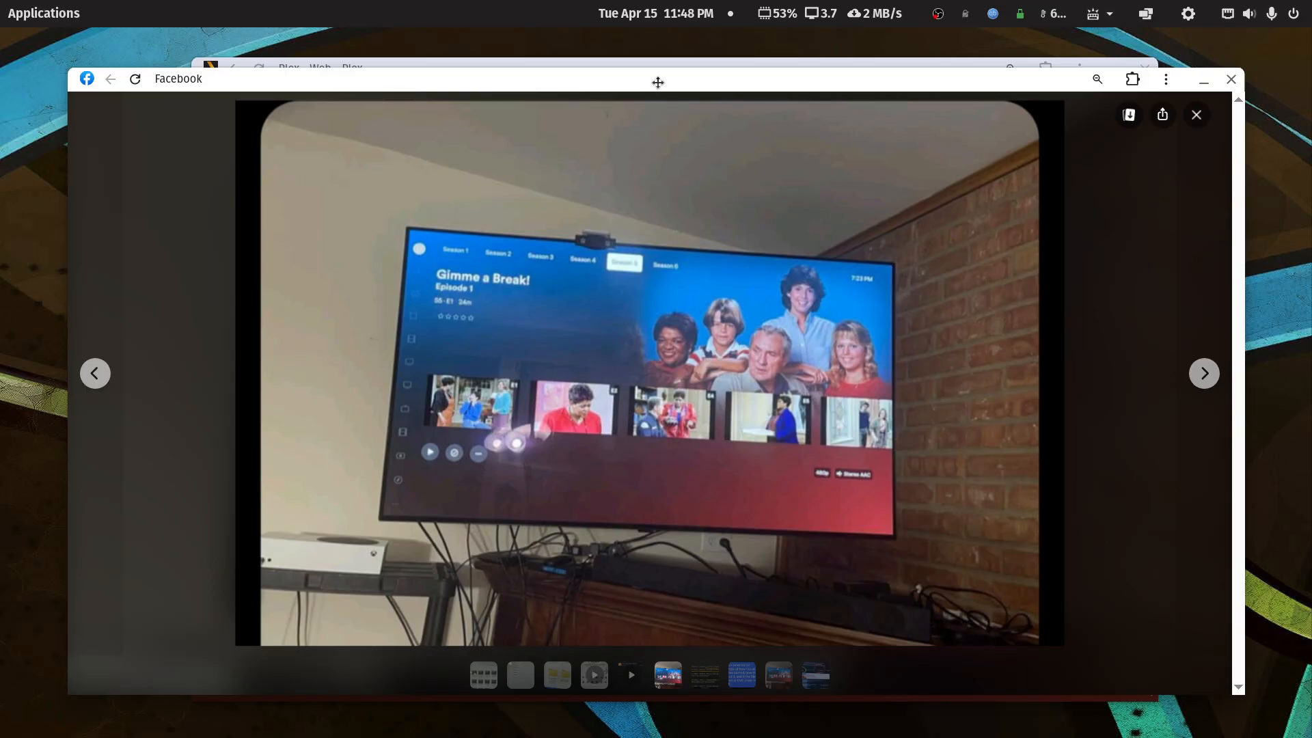
# - Confirm the Anime library's Advanced settings show TheTVDB ordering, cancel, and bring Chrome on screen
pyautogui.moveTo(657, 82); pyautogui.dragTo(1311, 85)
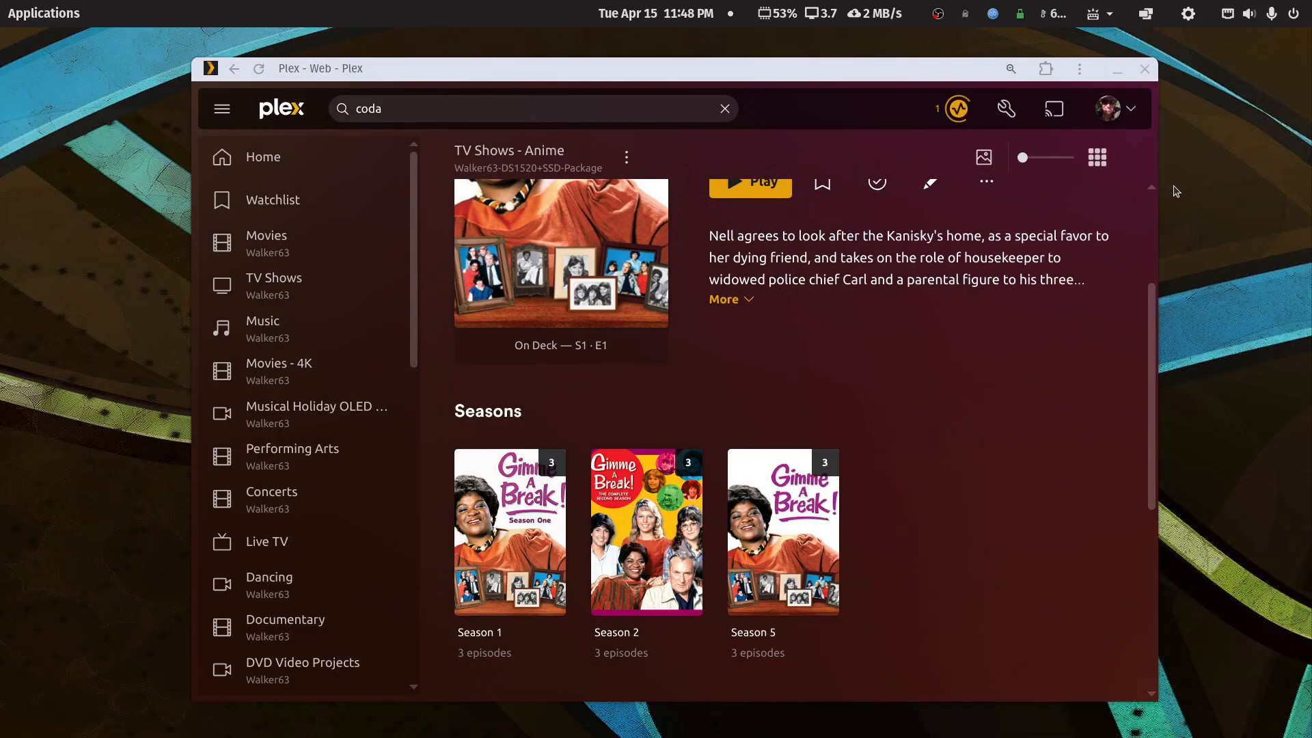
pyautogui.click(626, 157)
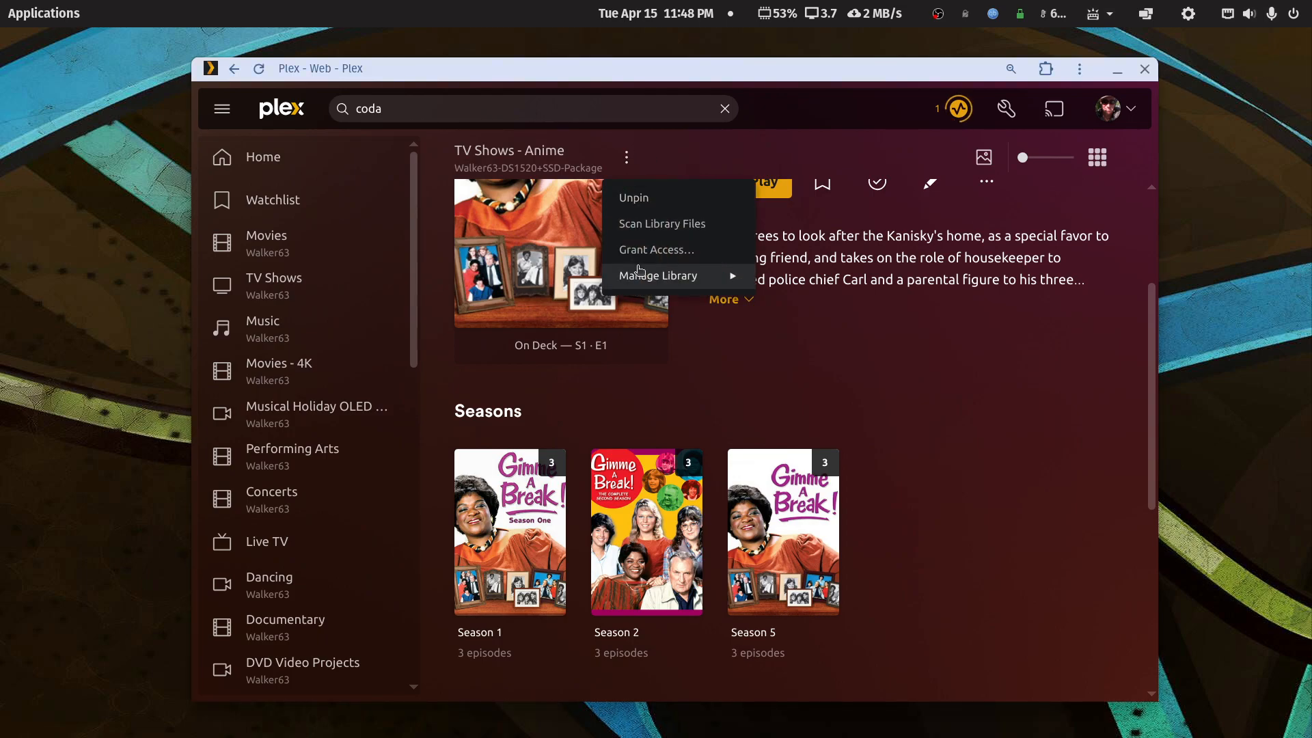
pyautogui.moveTo(639, 273)
pyautogui.click(774, 276)
pyautogui.click(425, 290)
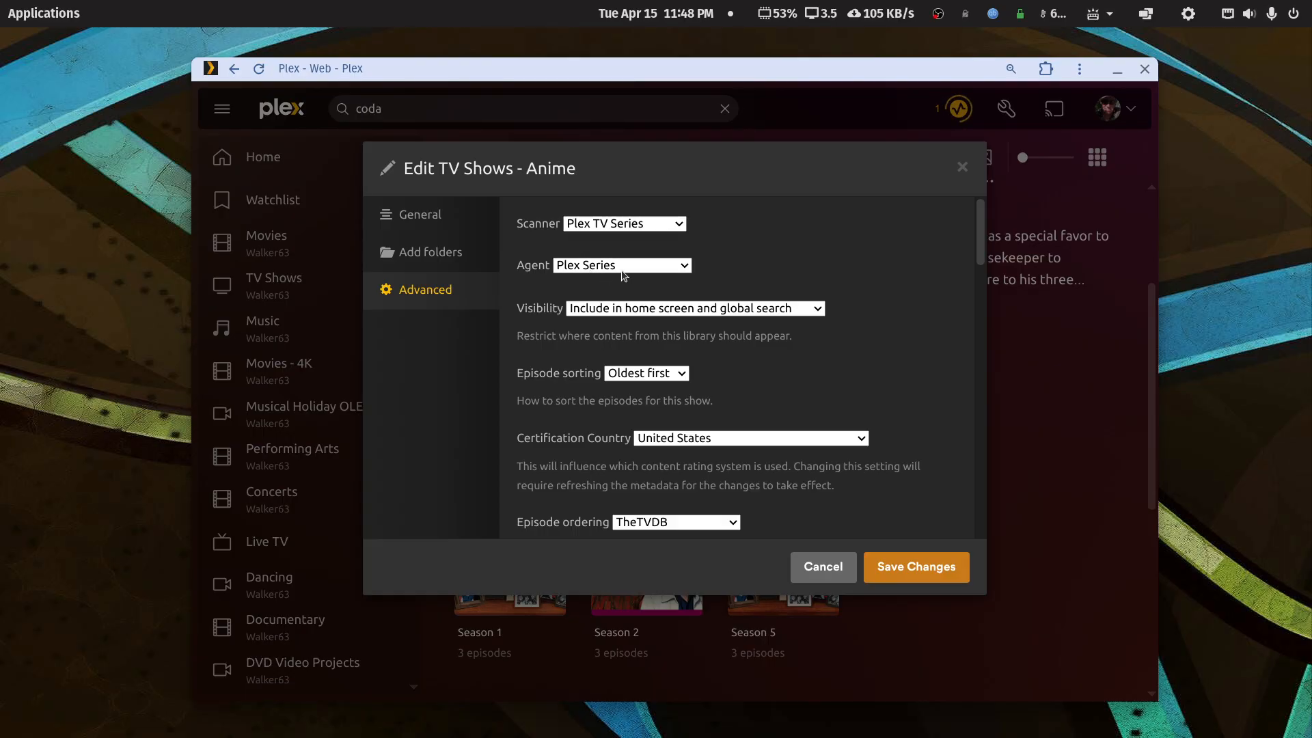
pyautogui.click(824, 567)
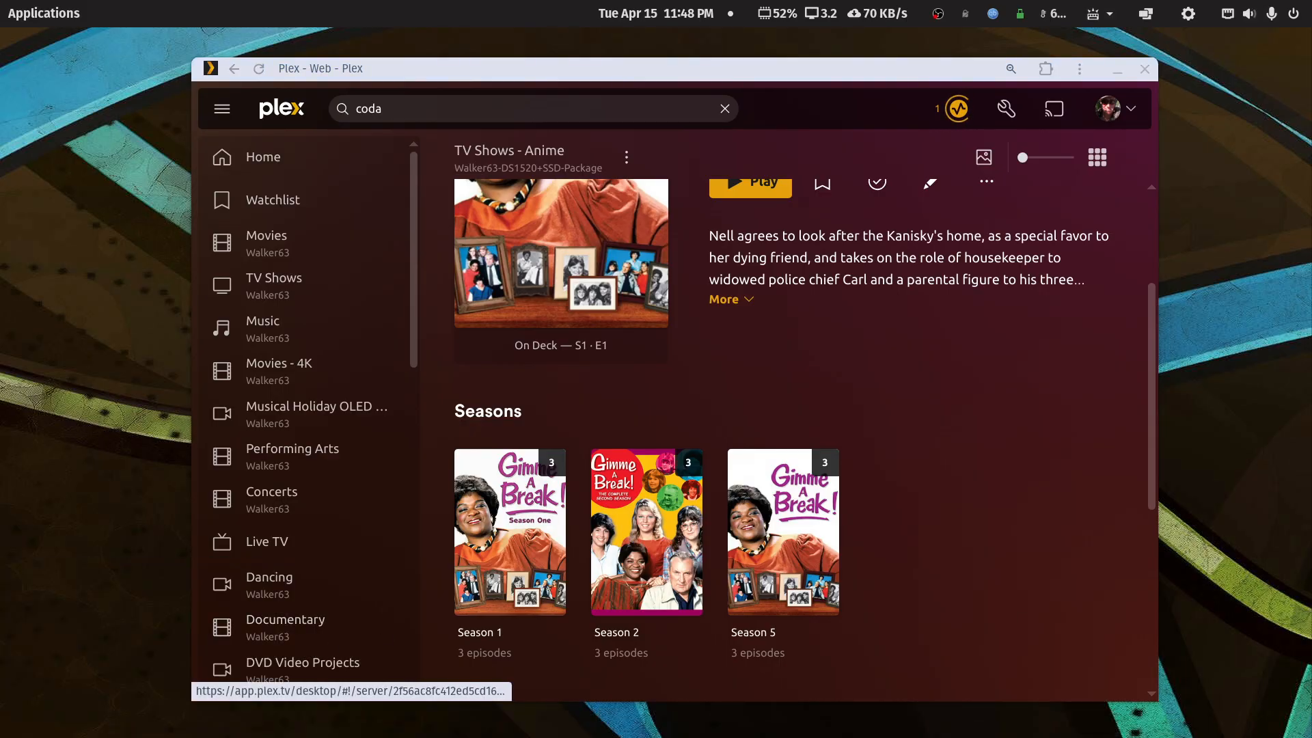
pyautogui.moveTo(1310, 62); pyautogui.dragTo(436, 88)
# - Maximize Chrome, close the History panel, and scroll to the Your Media section
pyautogui.doubleClick(436, 87)
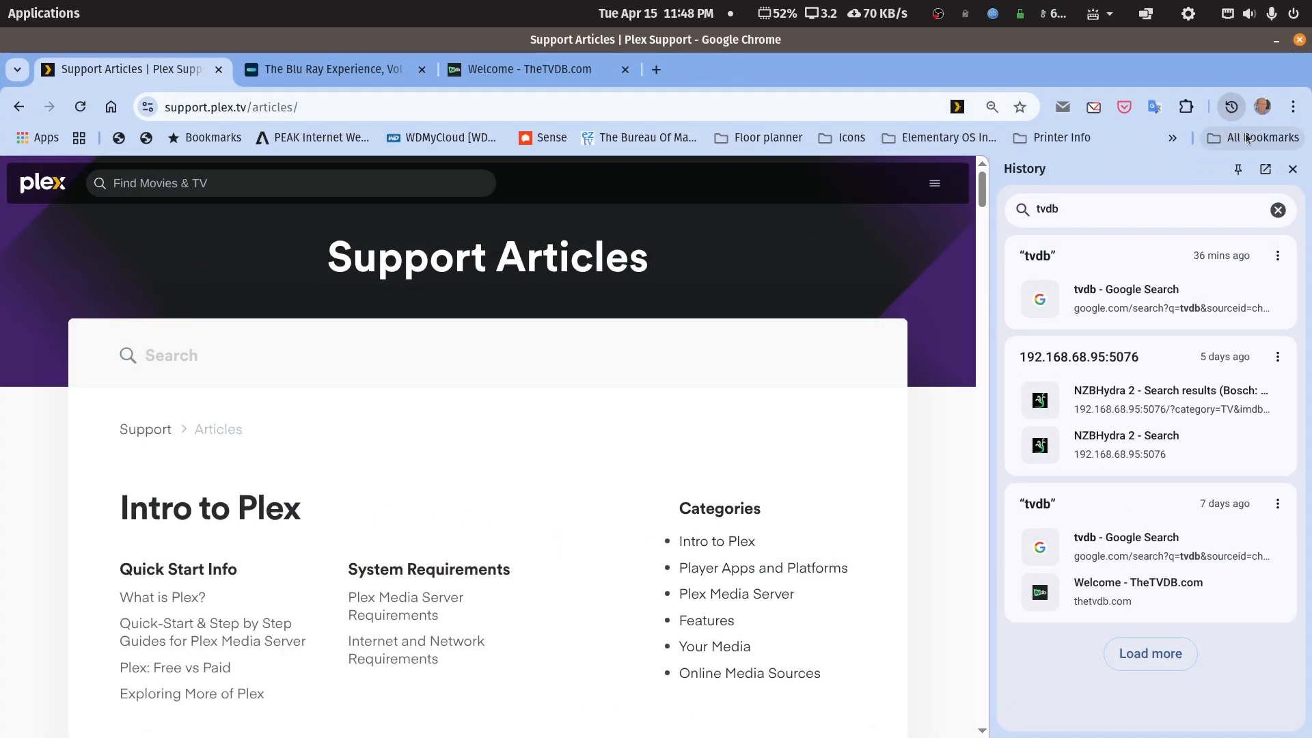
pyautogui.click(1296, 170)
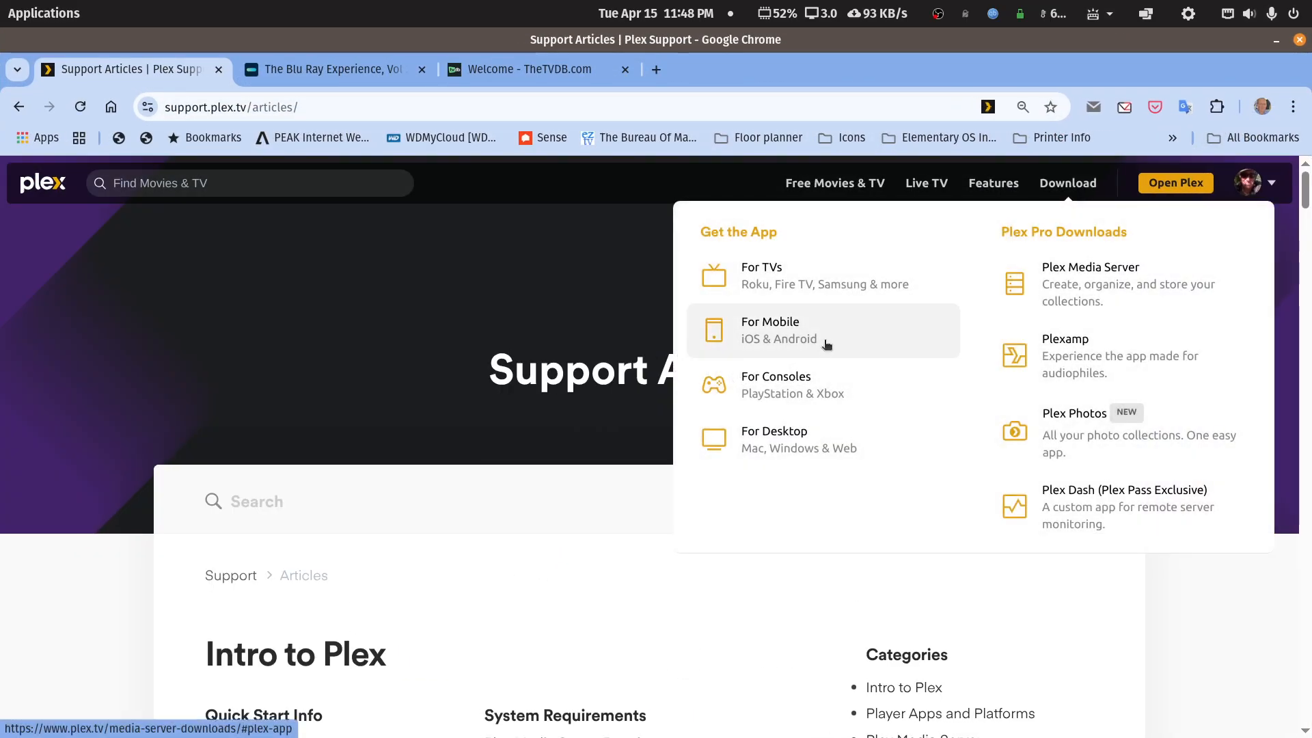
pyautogui.scroll(-3, 778, 387)
pyautogui.scroll(-8, 785, 388)
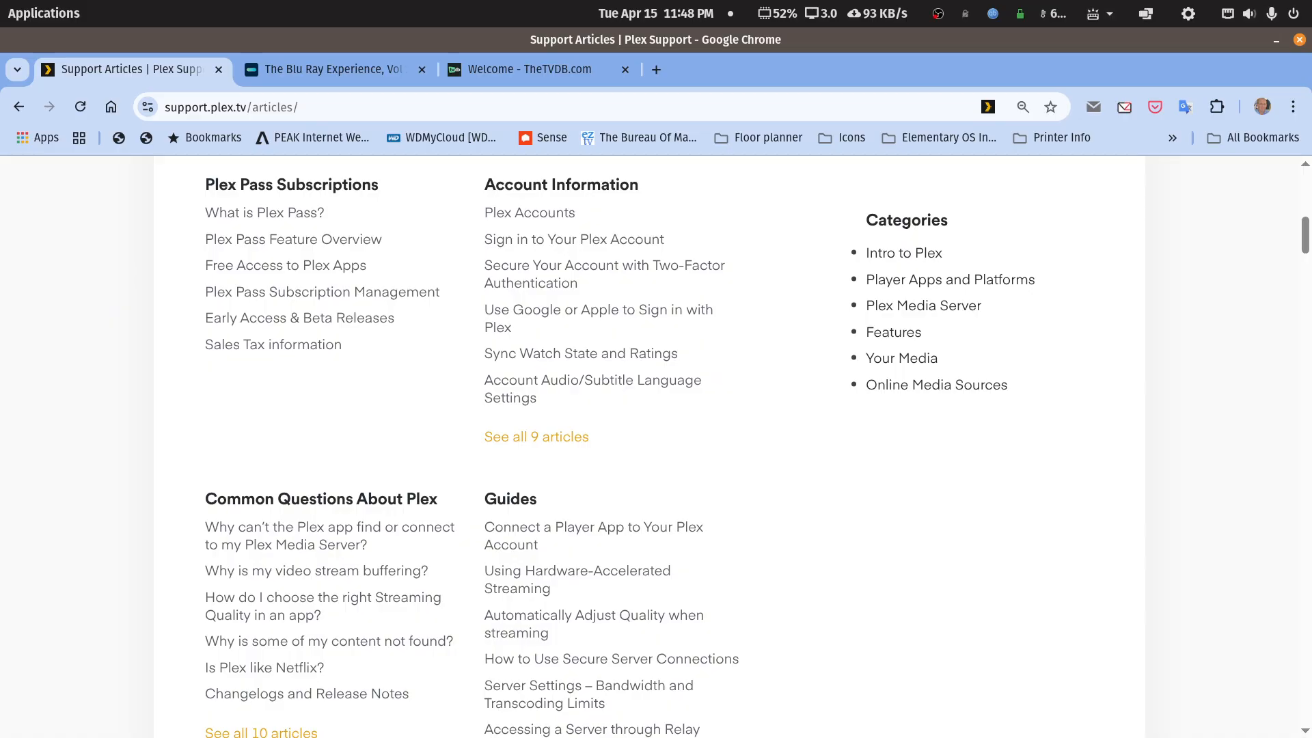
pyautogui.moveTo(1306, 267); pyautogui.dragTo(1283, 609)
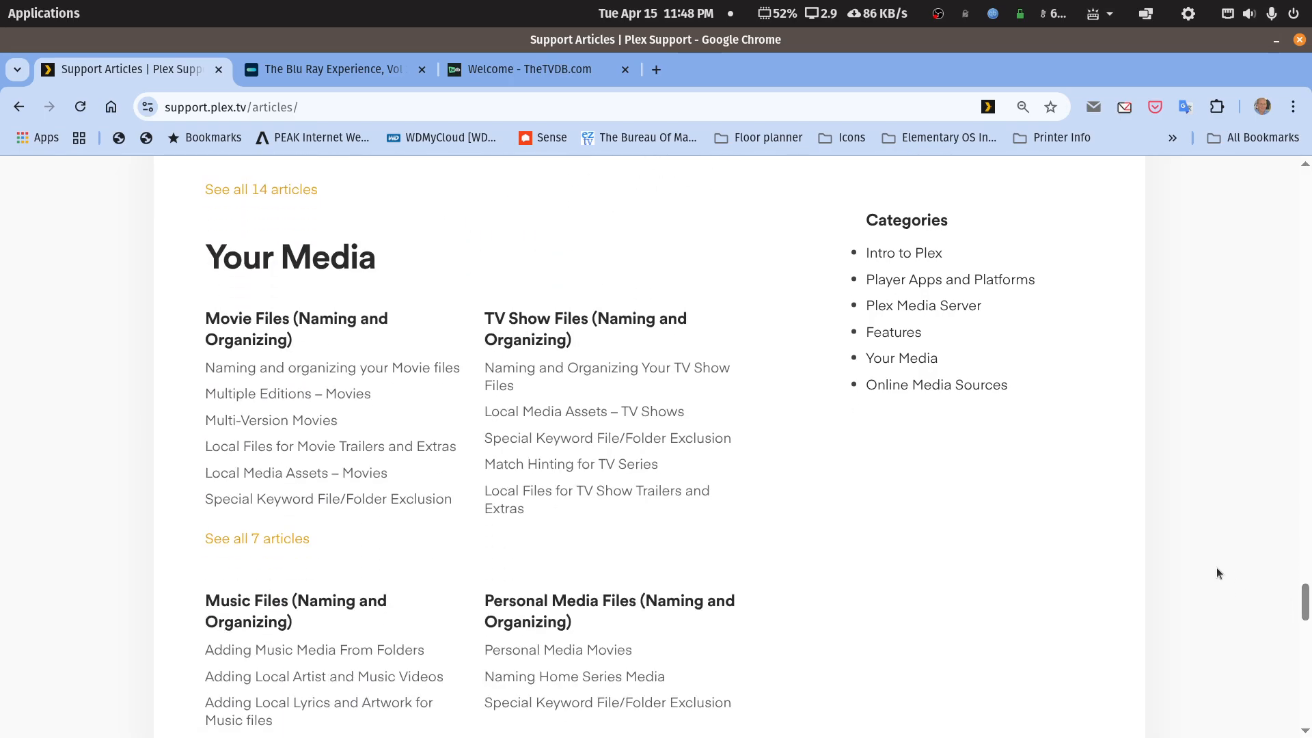
# - Open Naming and Organizing Your TV Show Files and scroll to its example folder listing
pyautogui.click(535, 372)
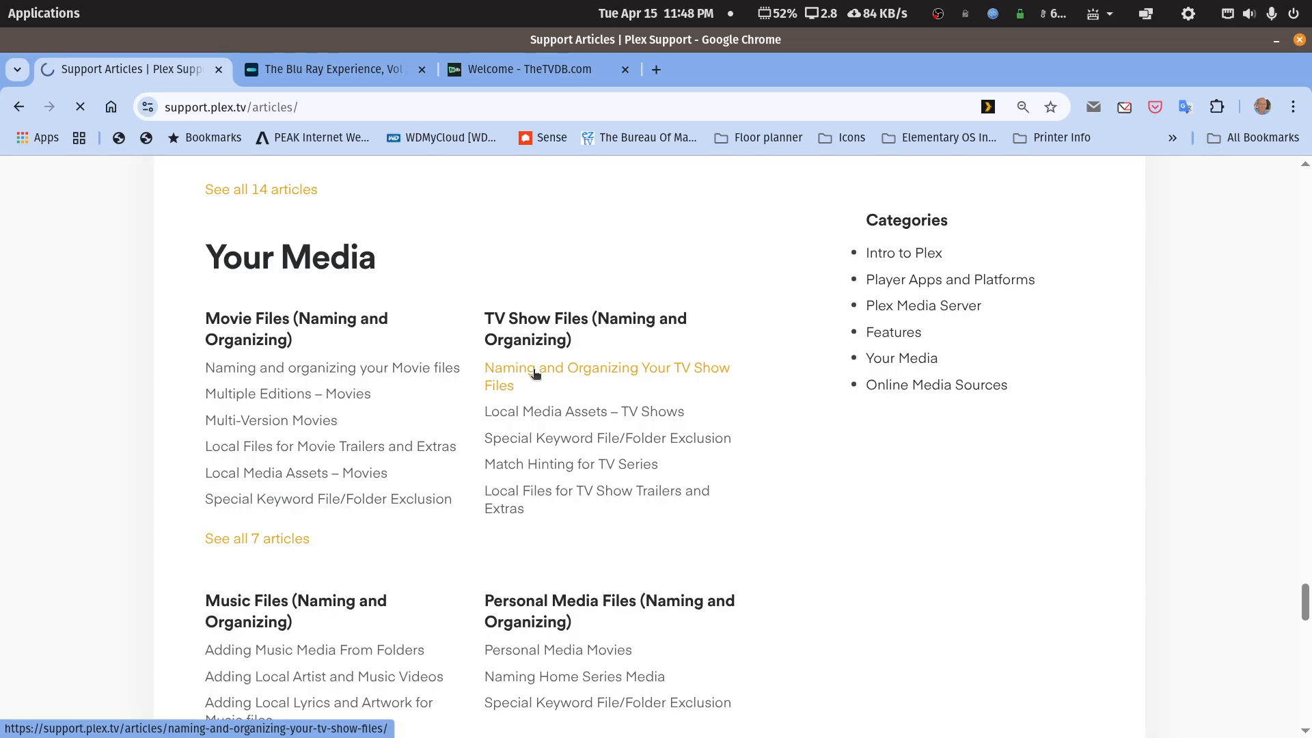
pyautogui.scroll(-10, 547, 396)
pyautogui.scroll(-5, 551, 403)
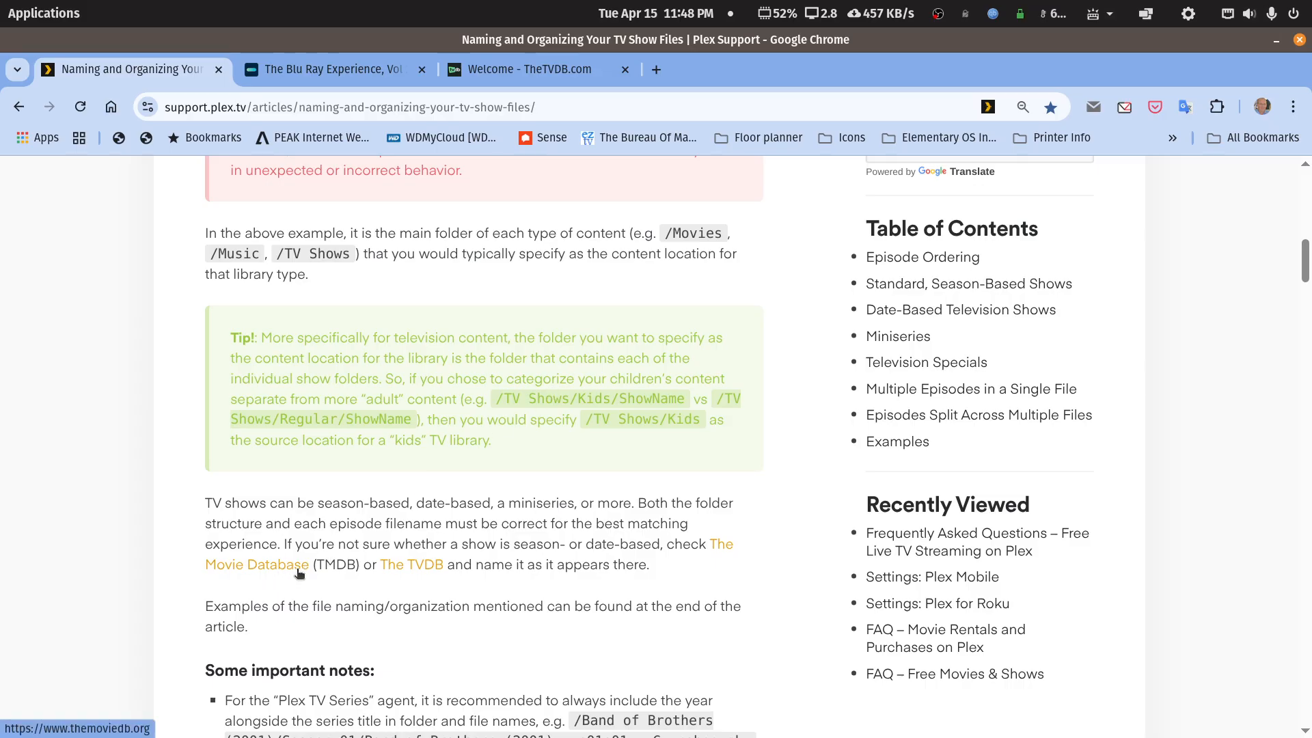
pyautogui.scroll(-9, 438, 573)
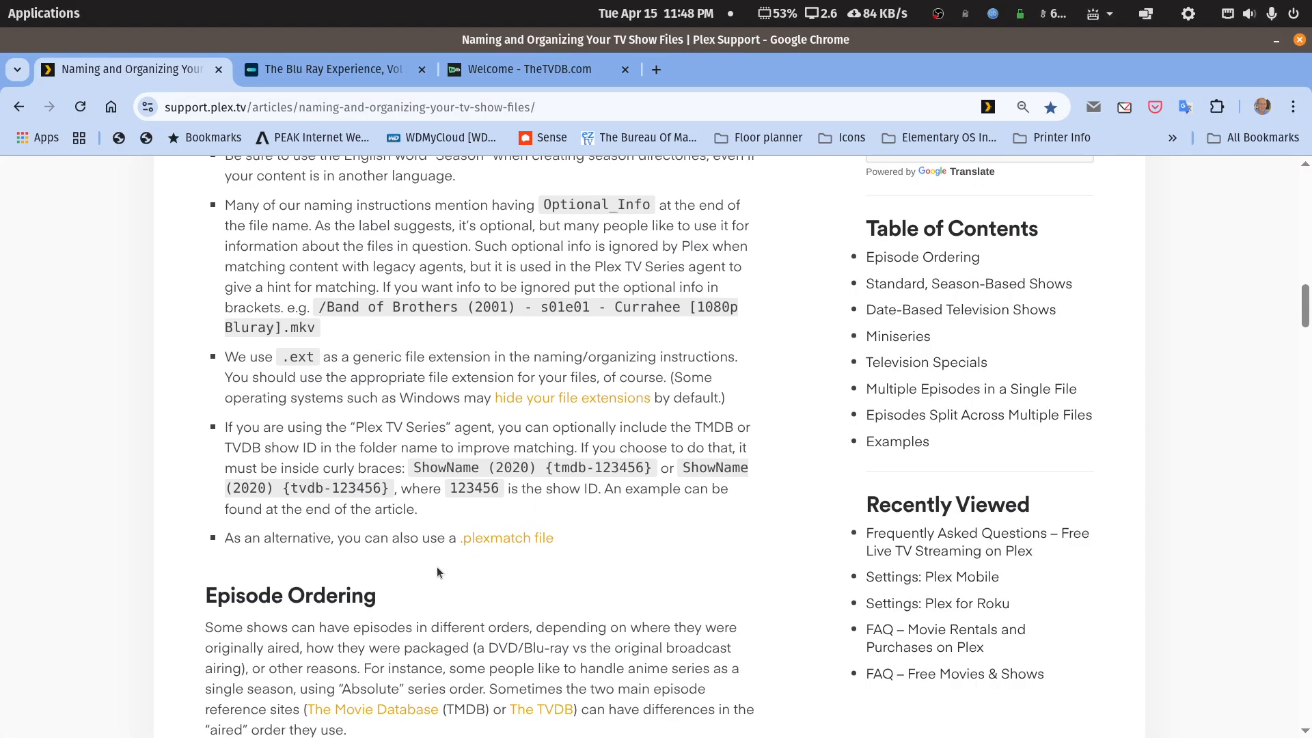
pyautogui.scroll(-20, 438, 573)
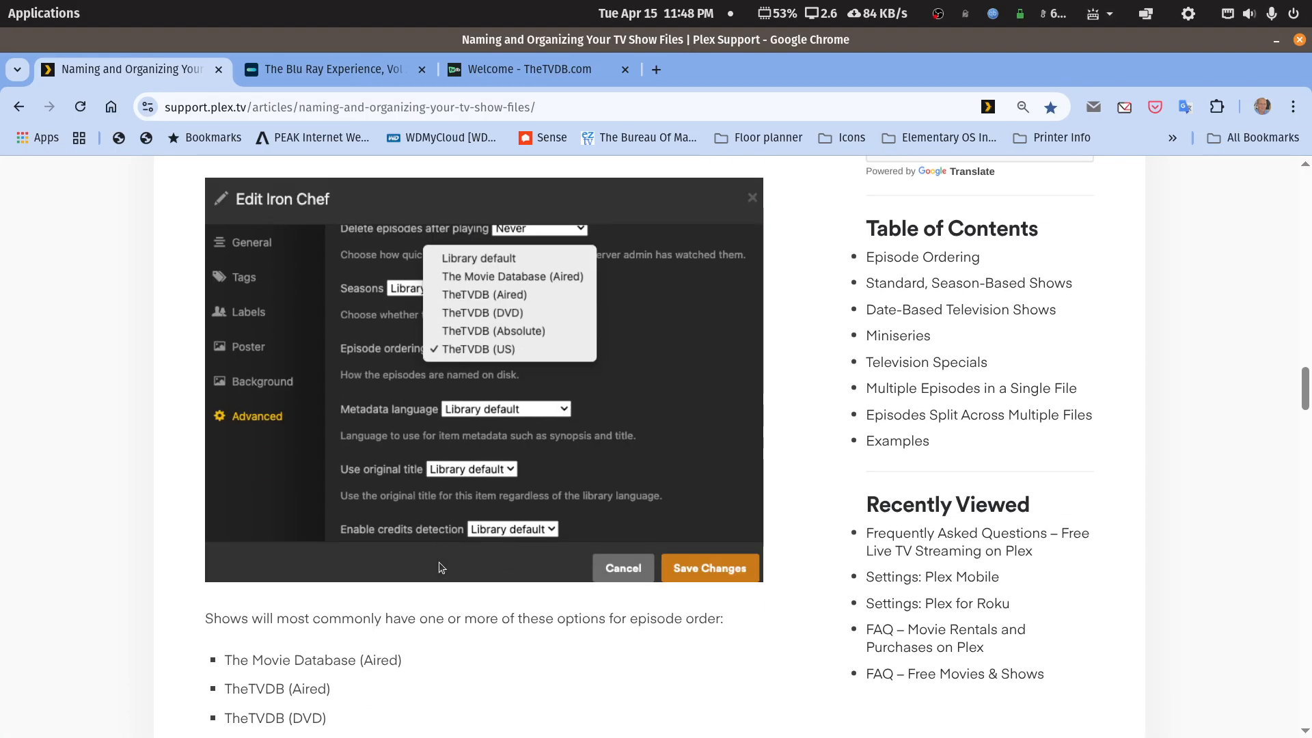
pyautogui.scroll(-20, 441, 567)
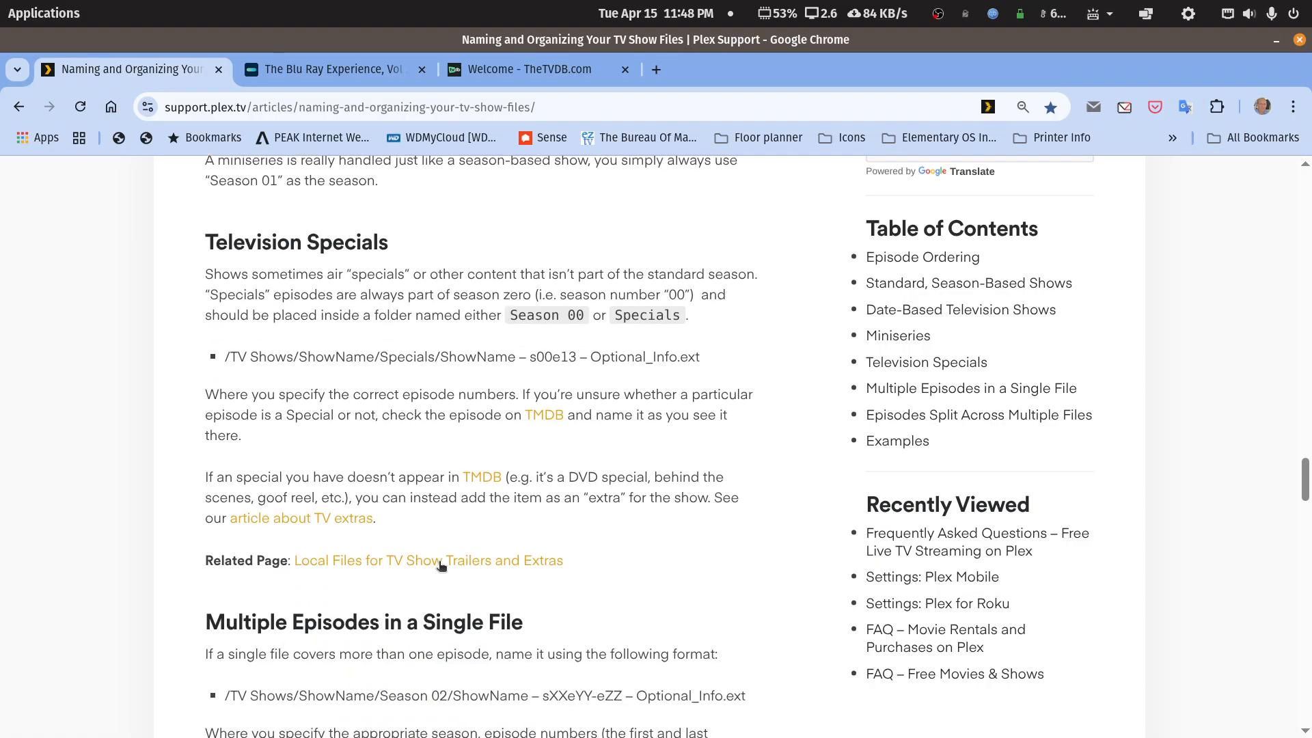
pyautogui.scroll(-20, 440, 566)
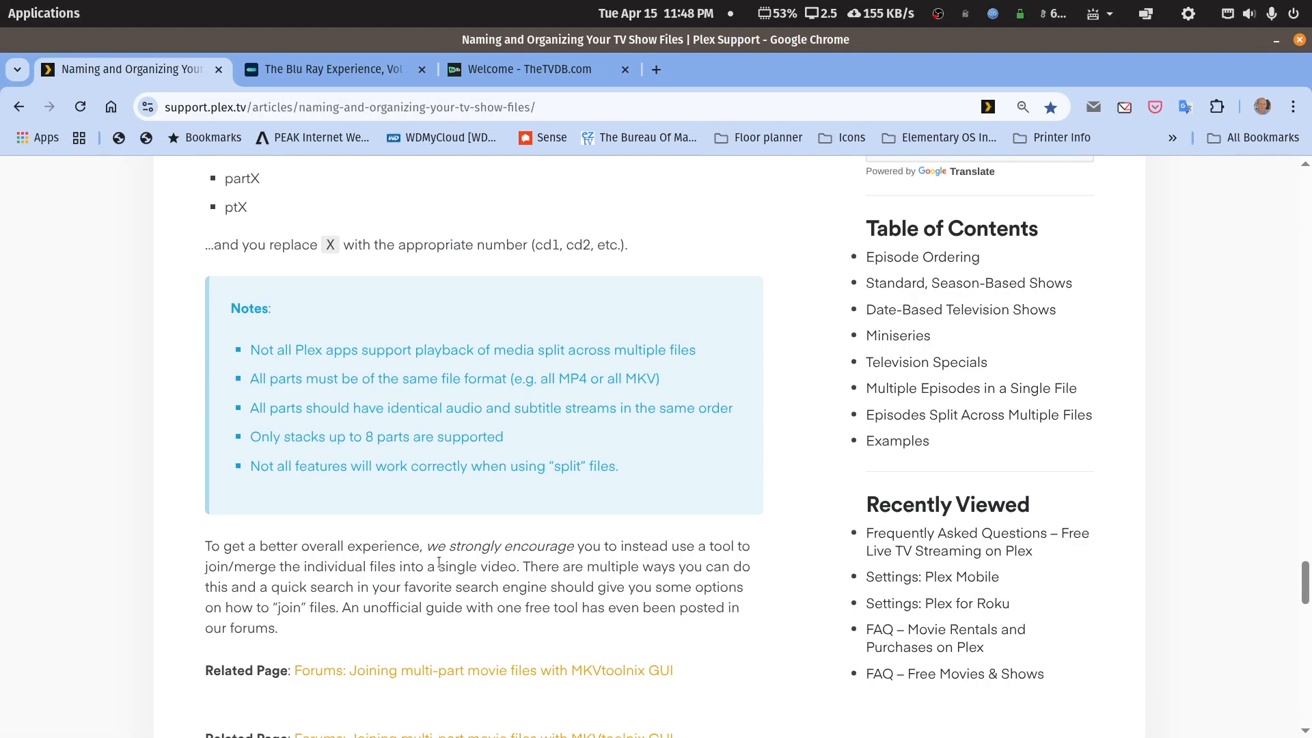
pyautogui.scroll(-10, 439, 567)
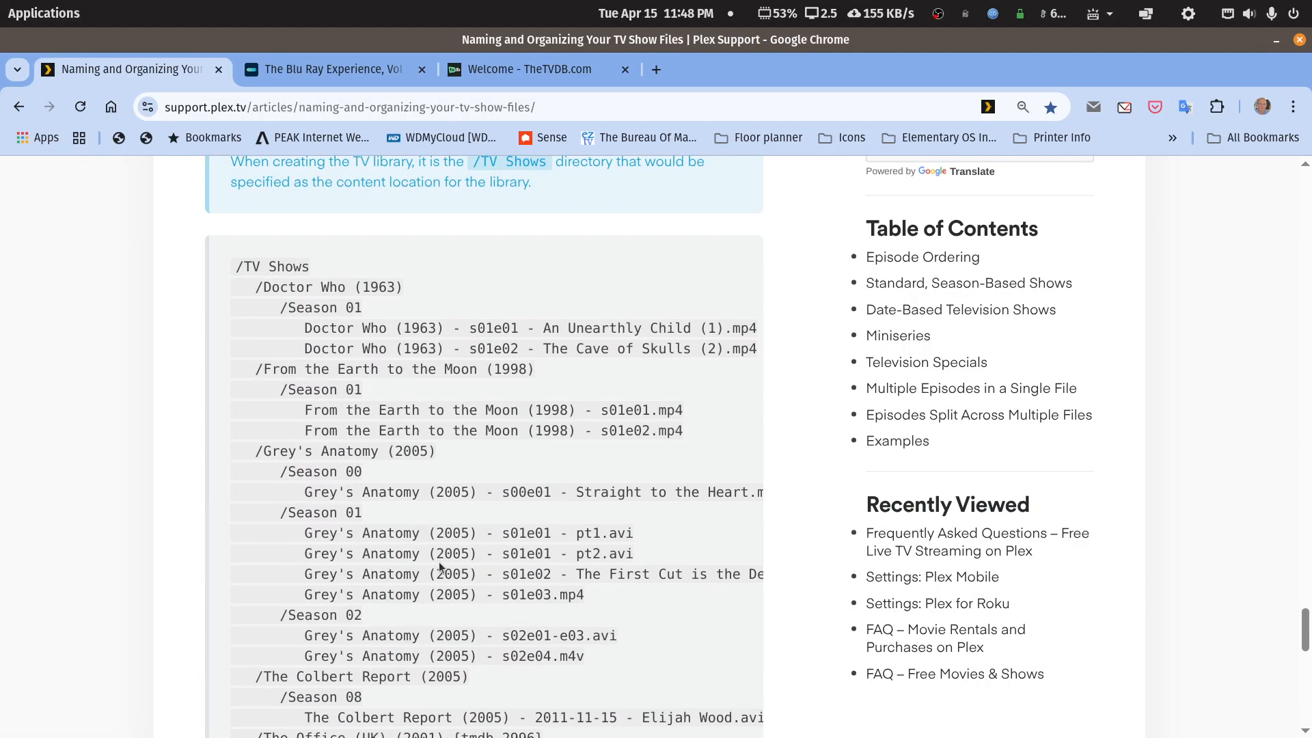
# - Highlight the Doctor Who (1963) and Season 01 folder names in the example listing
pyautogui.moveTo(424, 289); pyautogui.dragTo(265, 289)
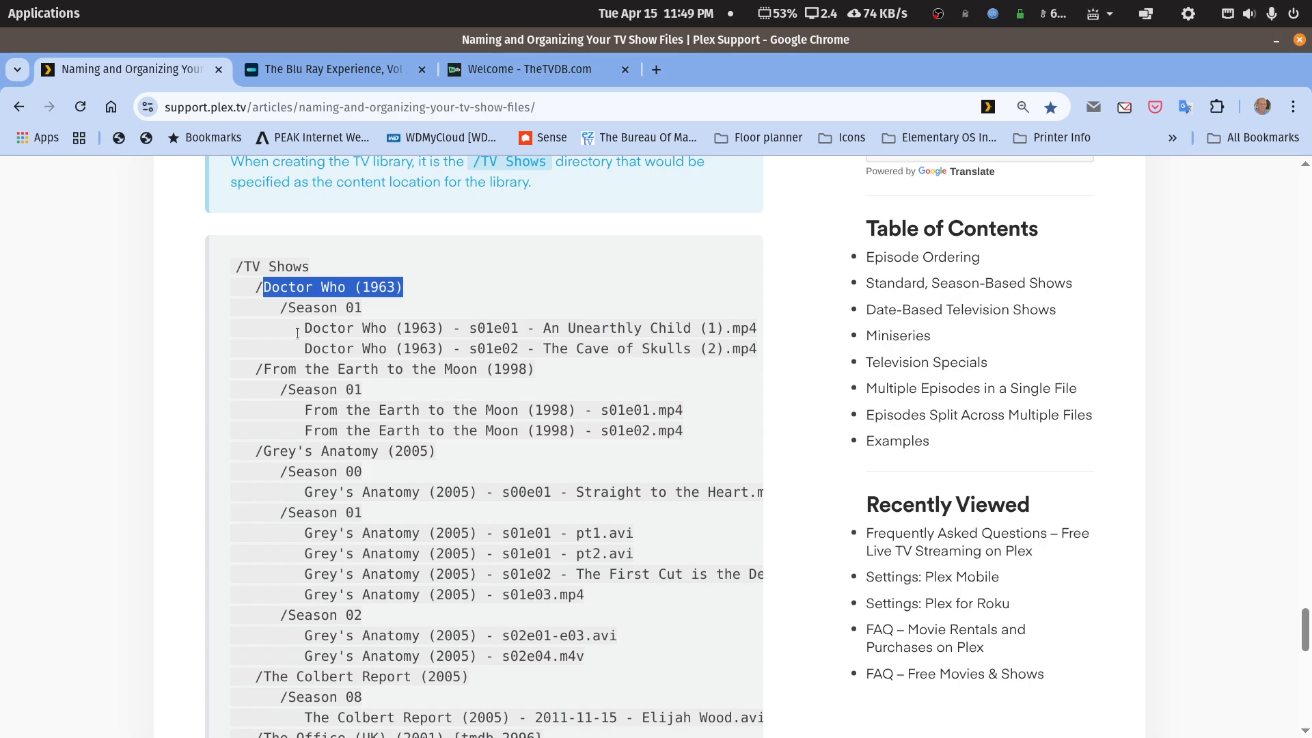
pyautogui.moveTo(290, 311); pyautogui.dragTo(468, 329)
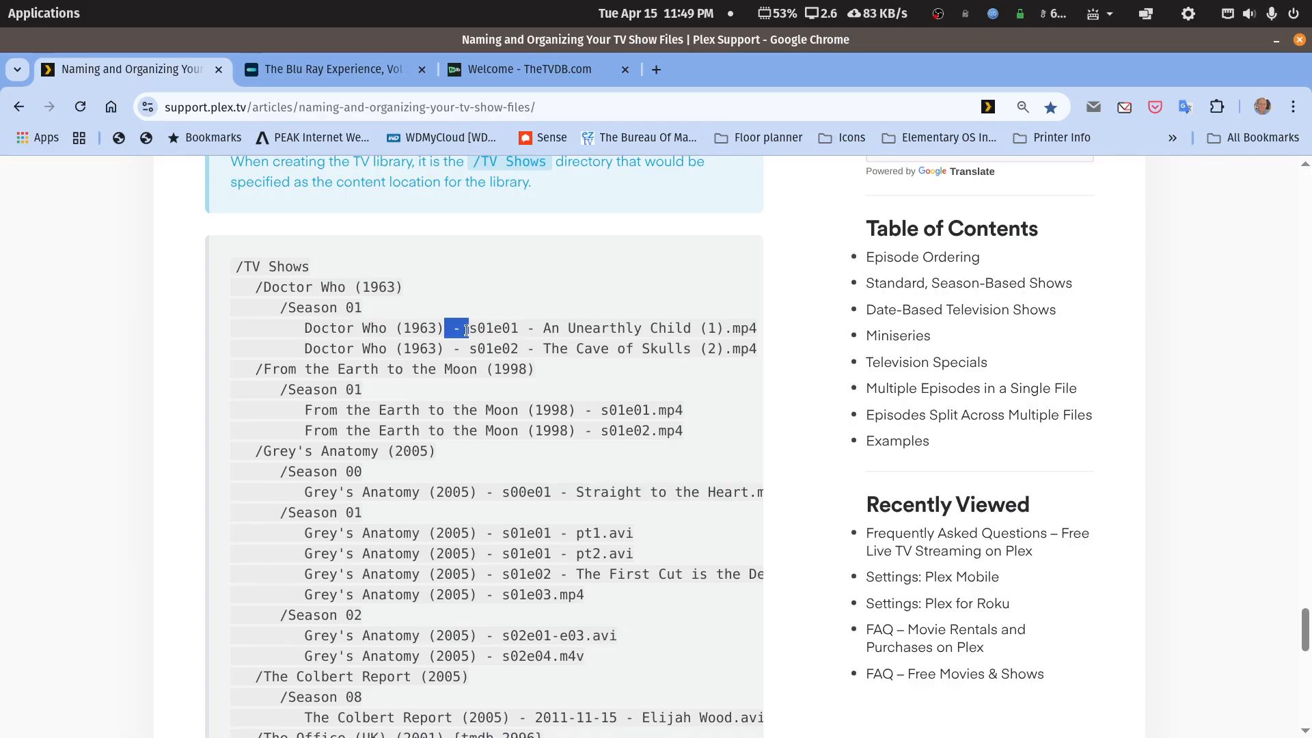
pyautogui.click(459, 333)
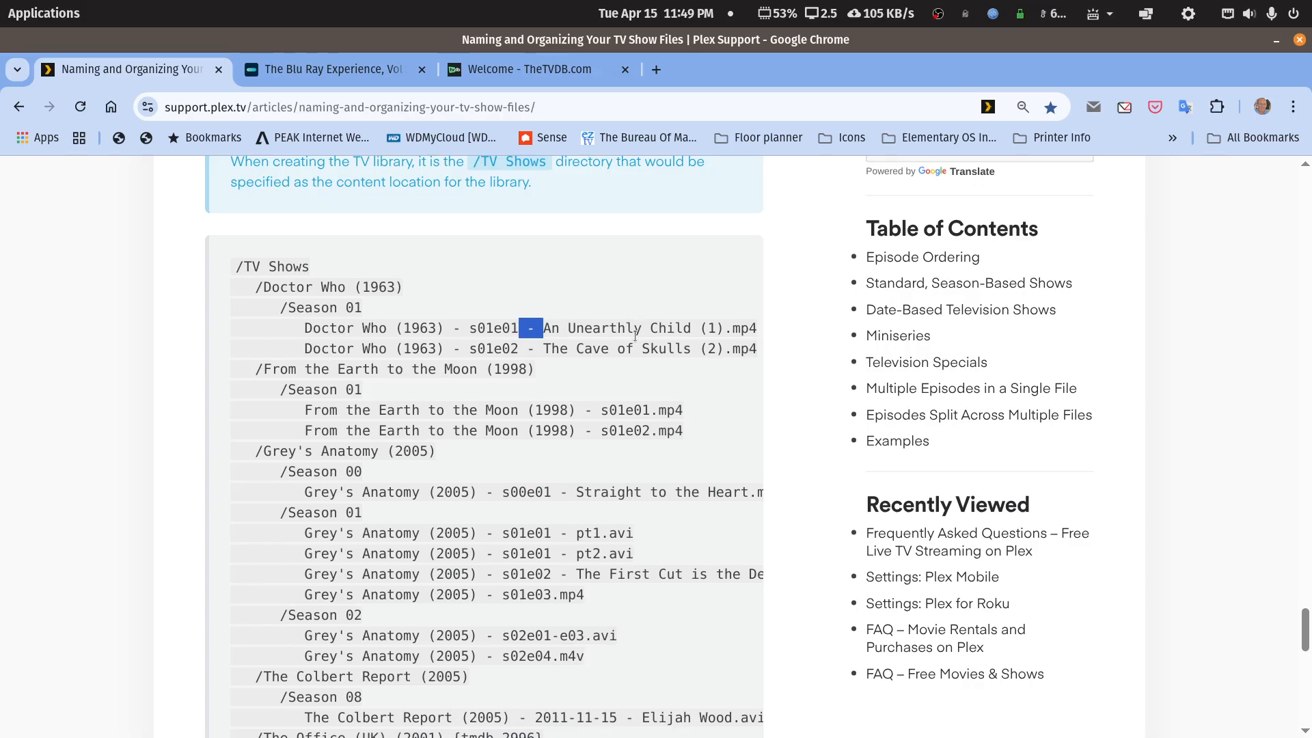
pyautogui.scroll(-3, 630, 341)
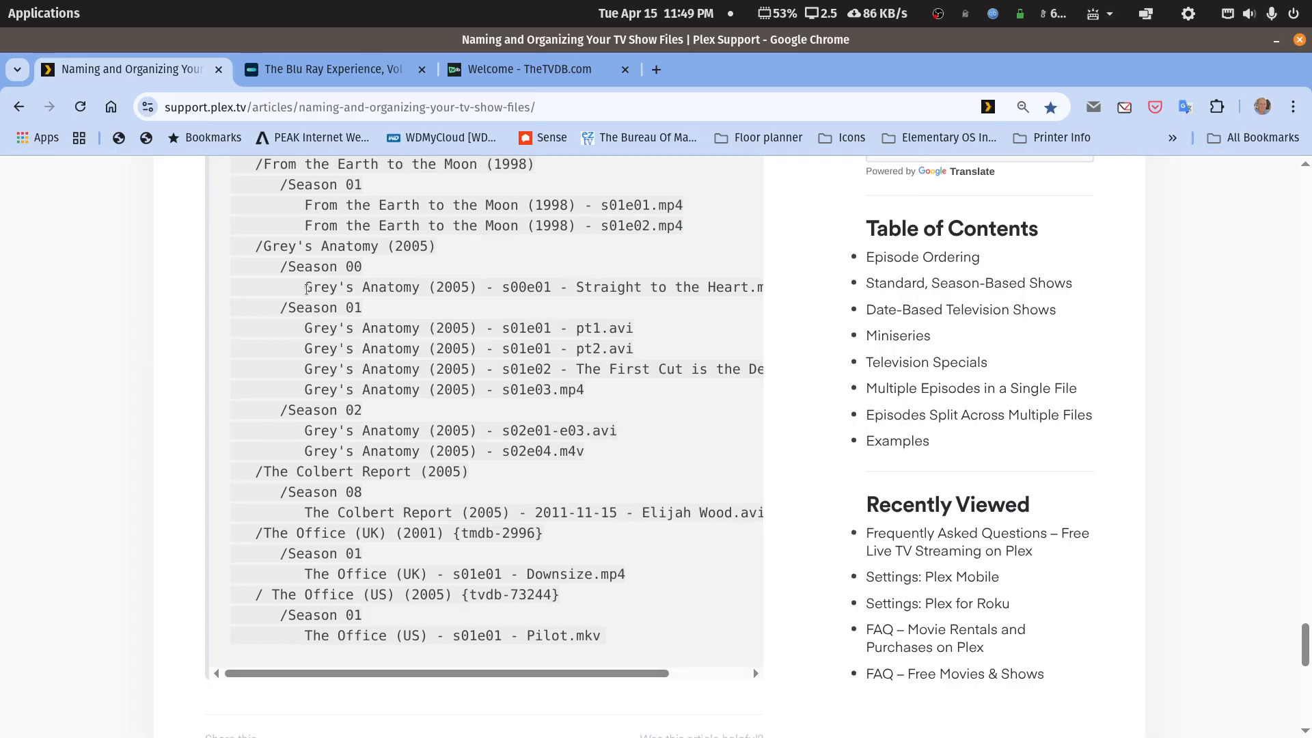
# - Highlight the Season 00 file's show name, Grey's Anatomy (2005), and the pt1/pt2 part markers
pyautogui.moveTo(305, 288); pyautogui.dragTo(469, 291)
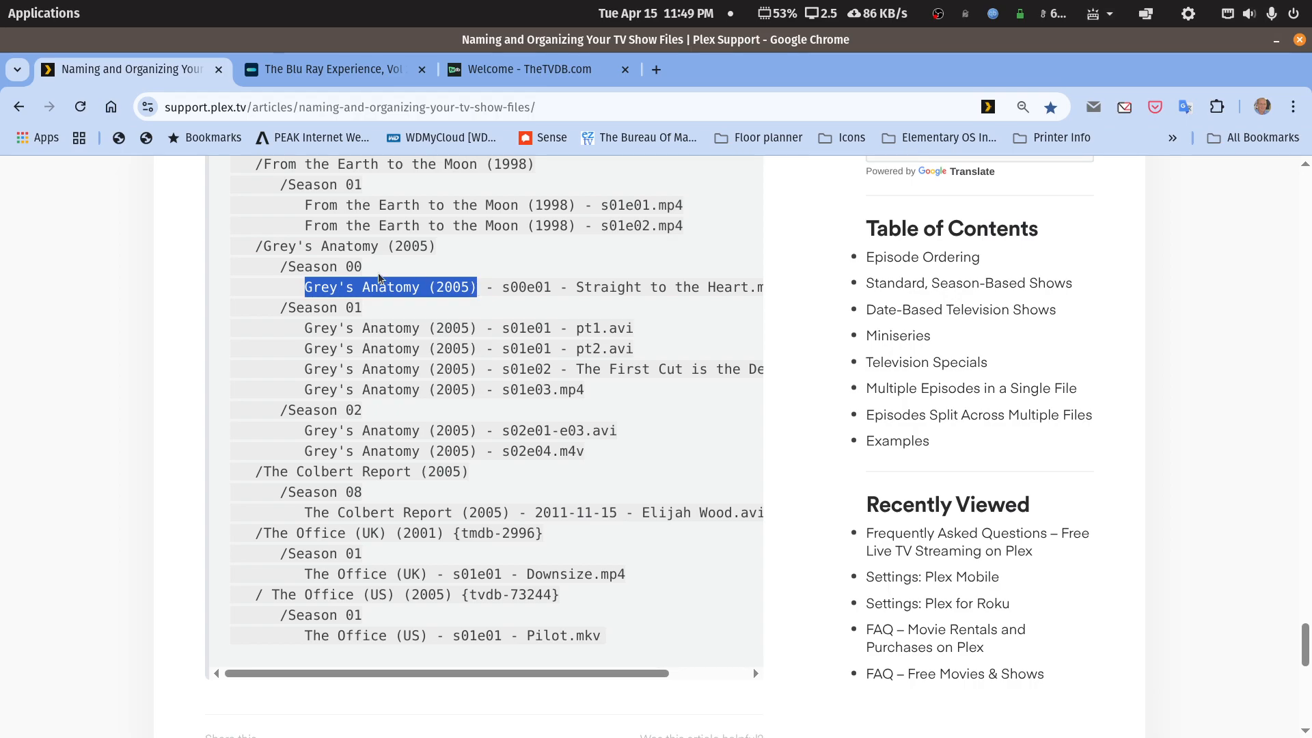
pyautogui.moveTo(264, 248); pyautogui.dragTo(440, 250)
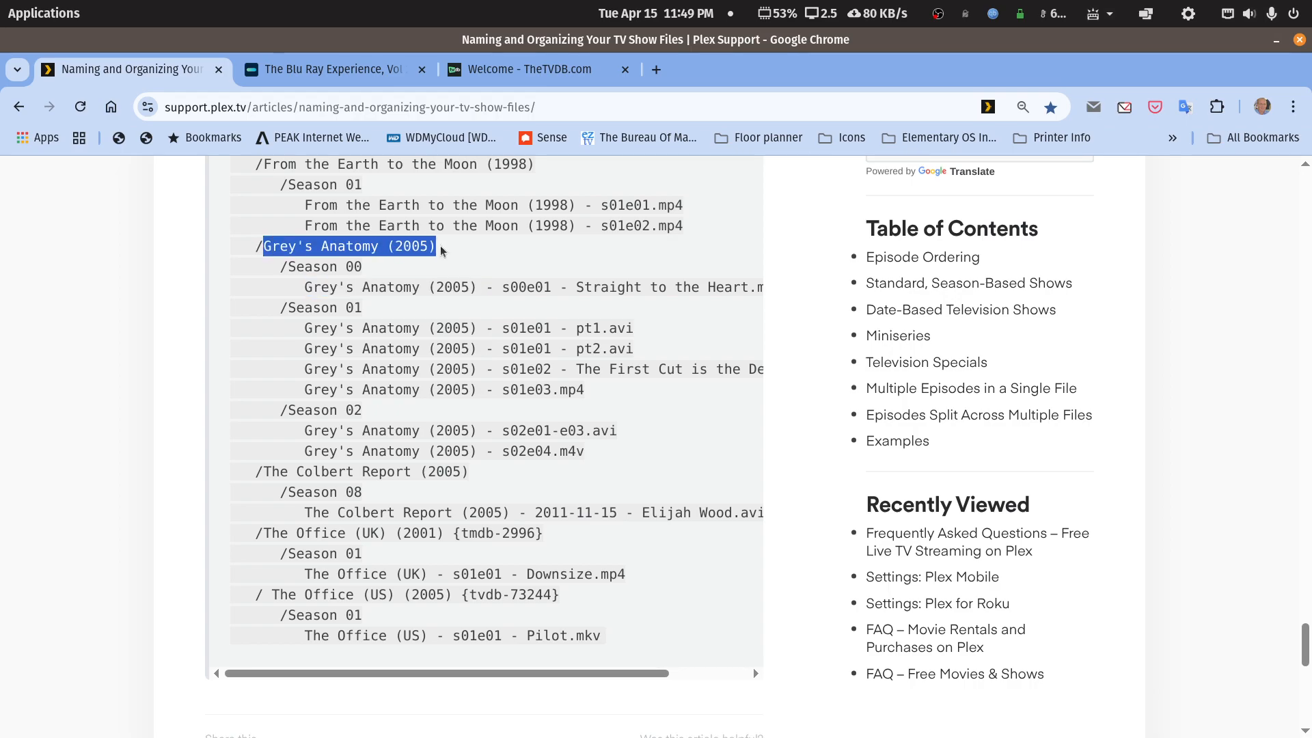
pyautogui.moveTo(305, 329); pyautogui.dragTo(591, 328)
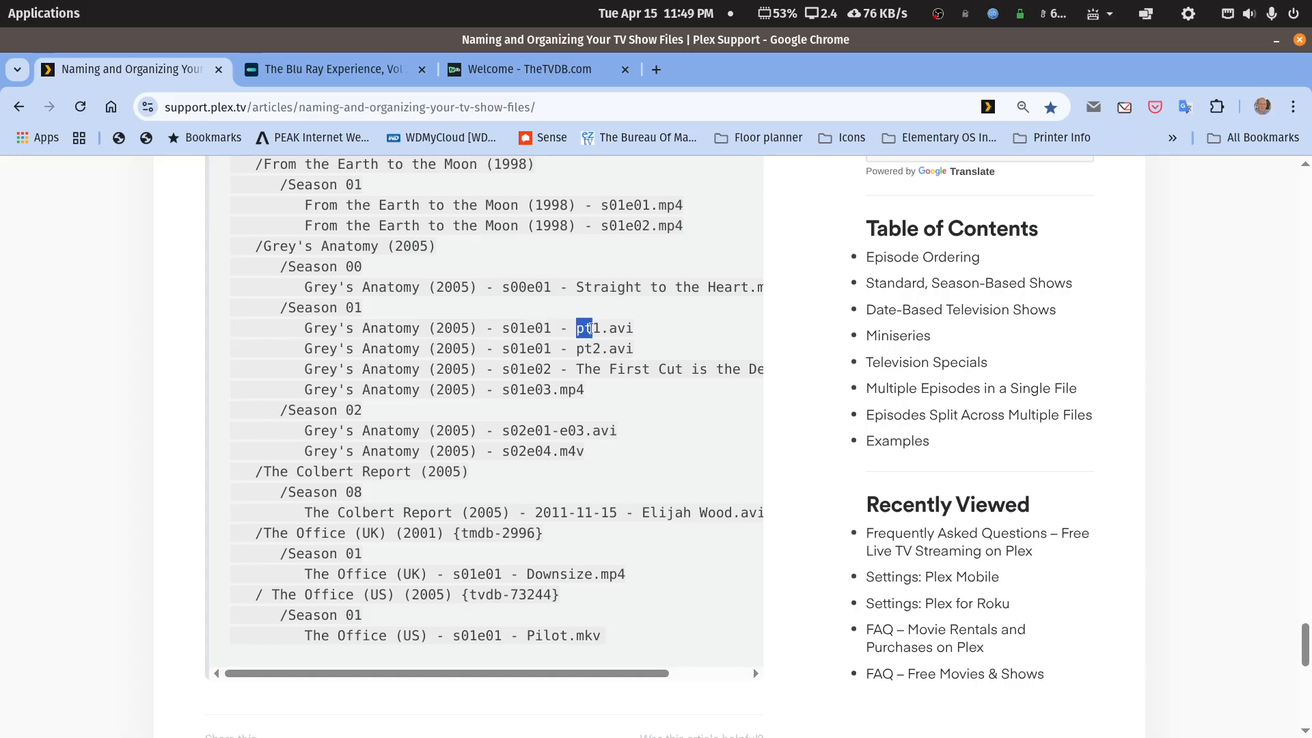
pyautogui.moveTo(575, 349); pyautogui.dragTo(597, 347)
pyautogui.click(595, 347)
# - Scroll through the rest of the listing and restore Chrome to a floating window
pyautogui.scroll(-5, 556, 377)
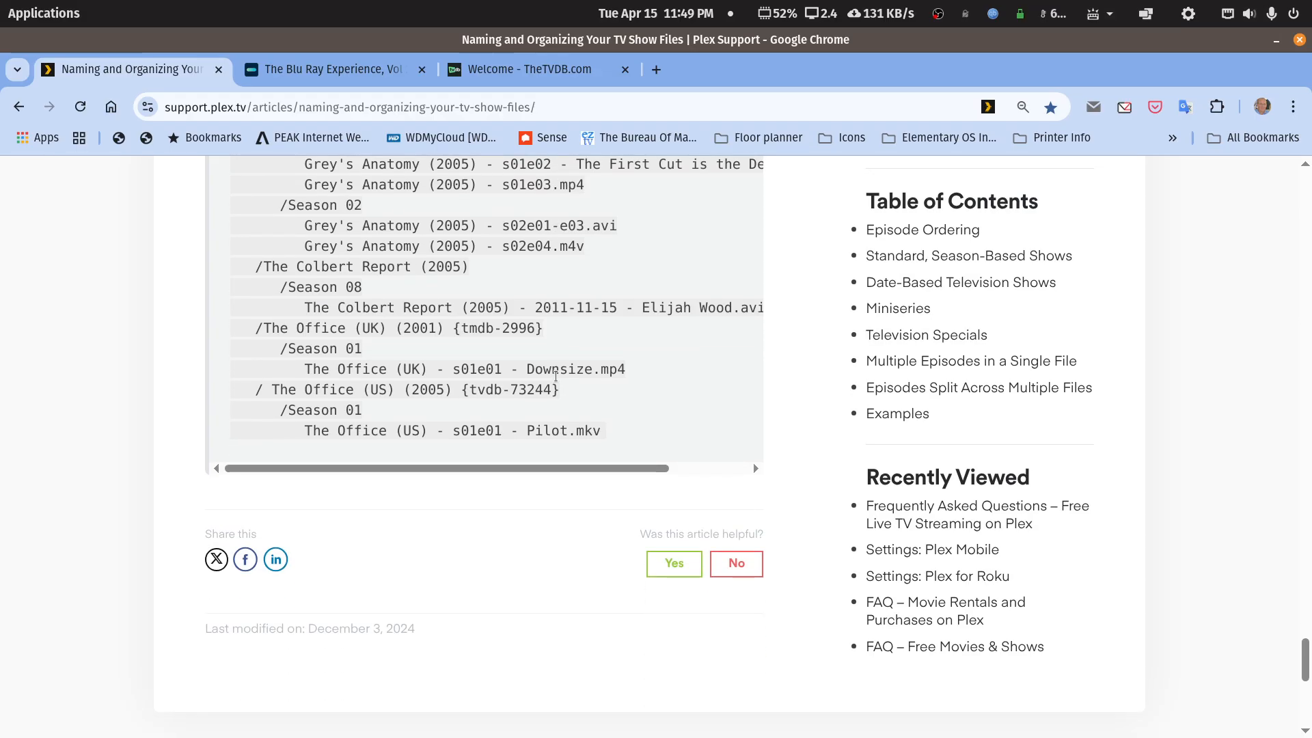
pyautogui.scroll(-5, 556, 376)
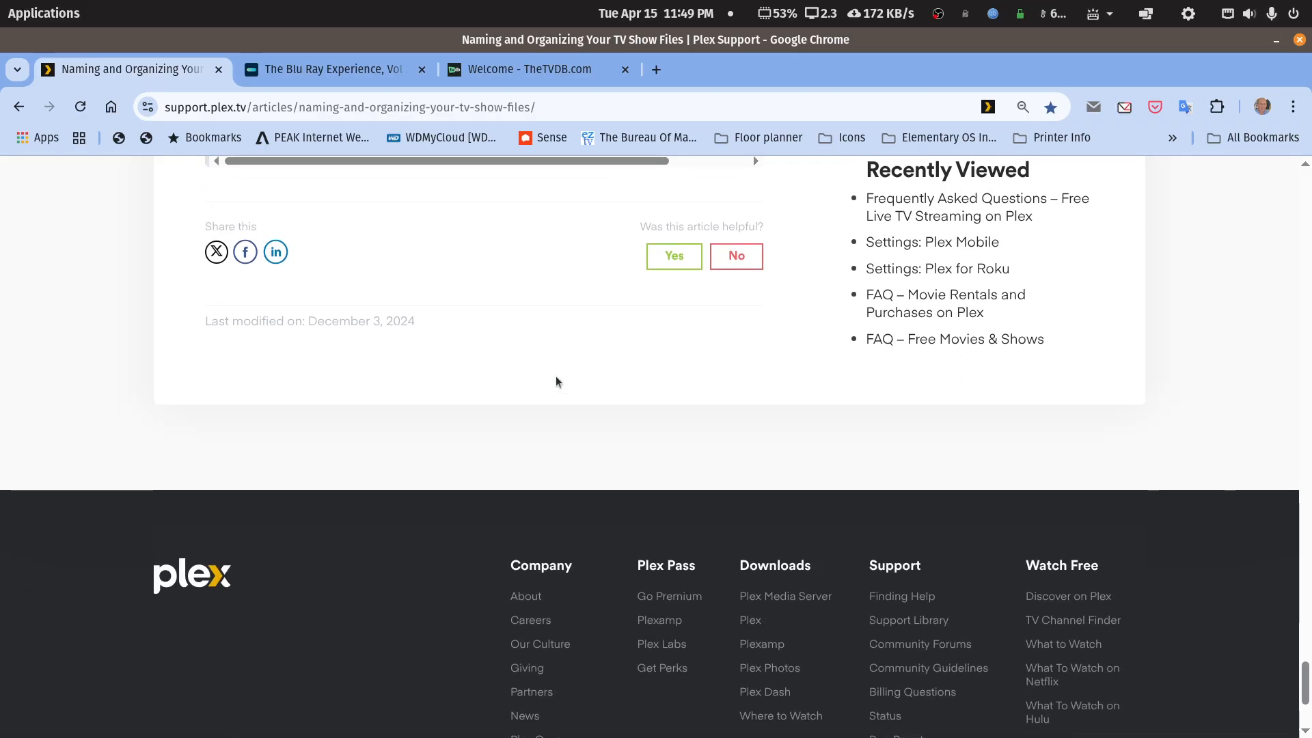
pyautogui.scroll(5, 555, 376)
pyautogui.moveTo(517, 468); pyautogui.dragTo(434, 452)
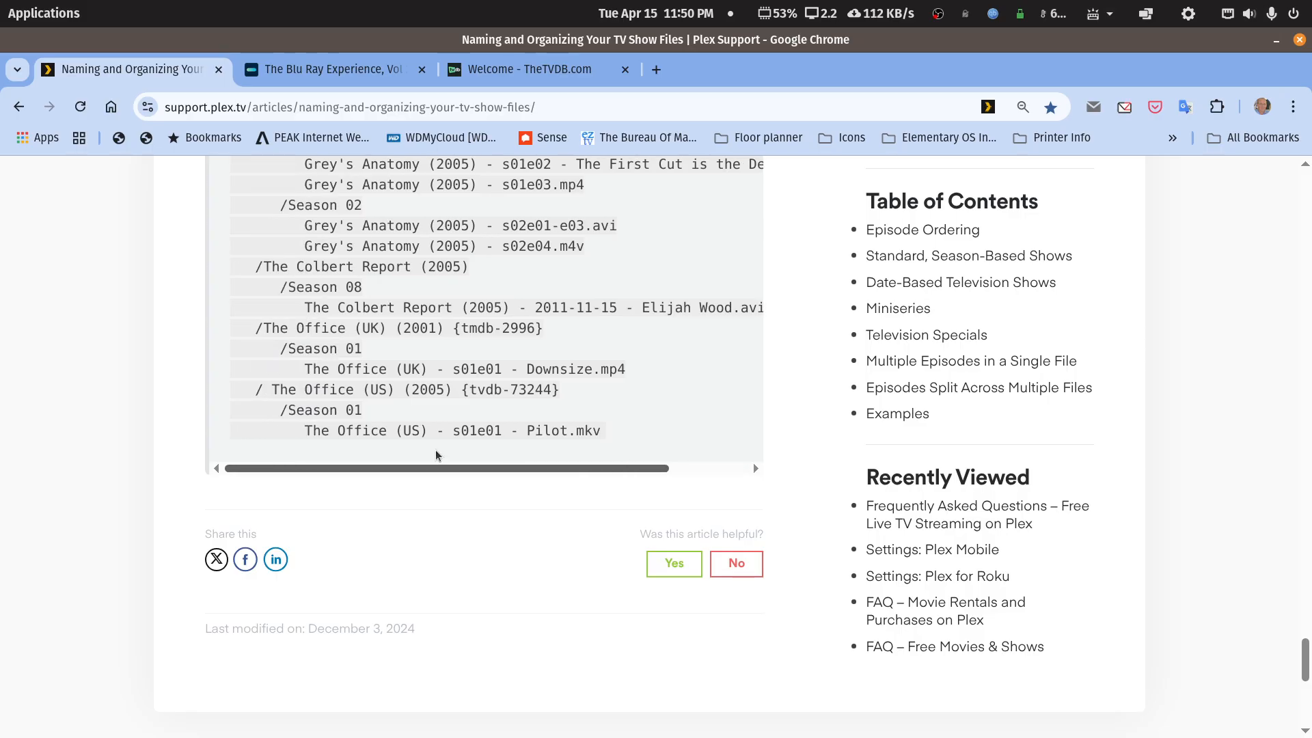
pyautogui.scroll(8, 424, 417)
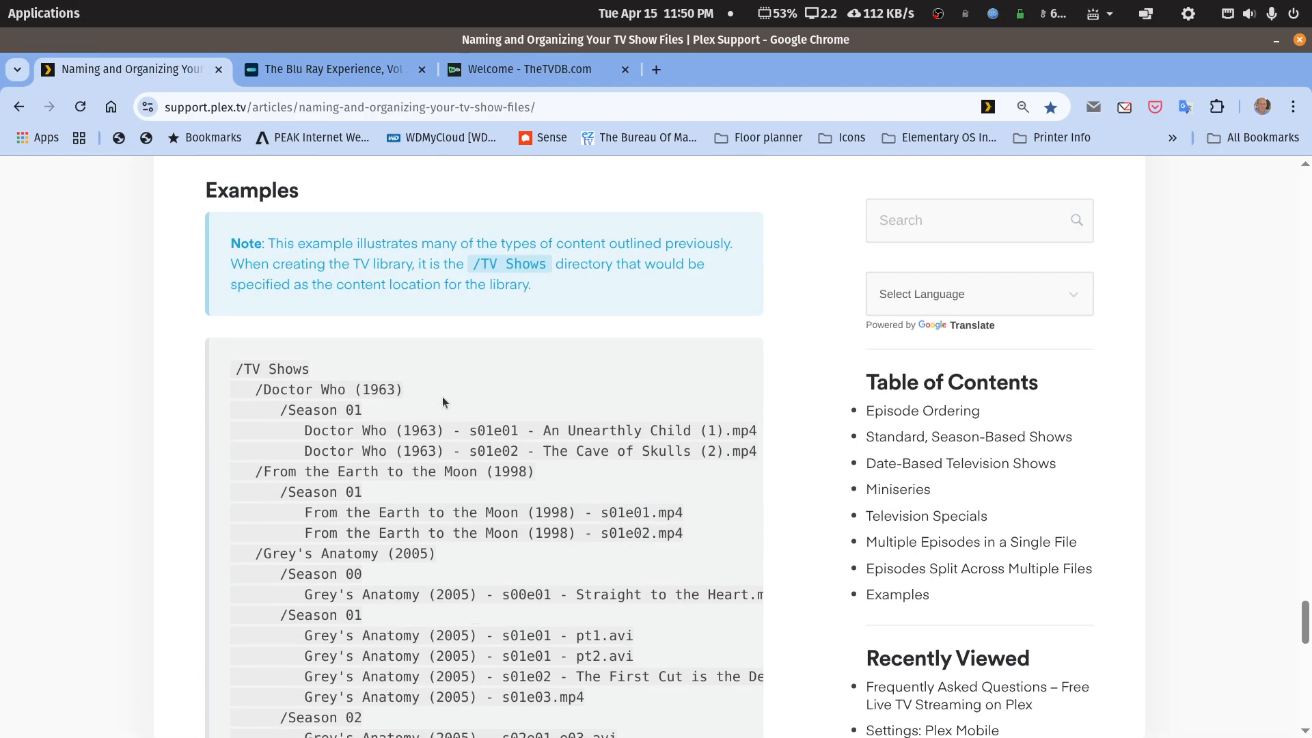
pyautogui.scroll(2, 442, 396)
pyautogui.doubleClick(1195, 46)
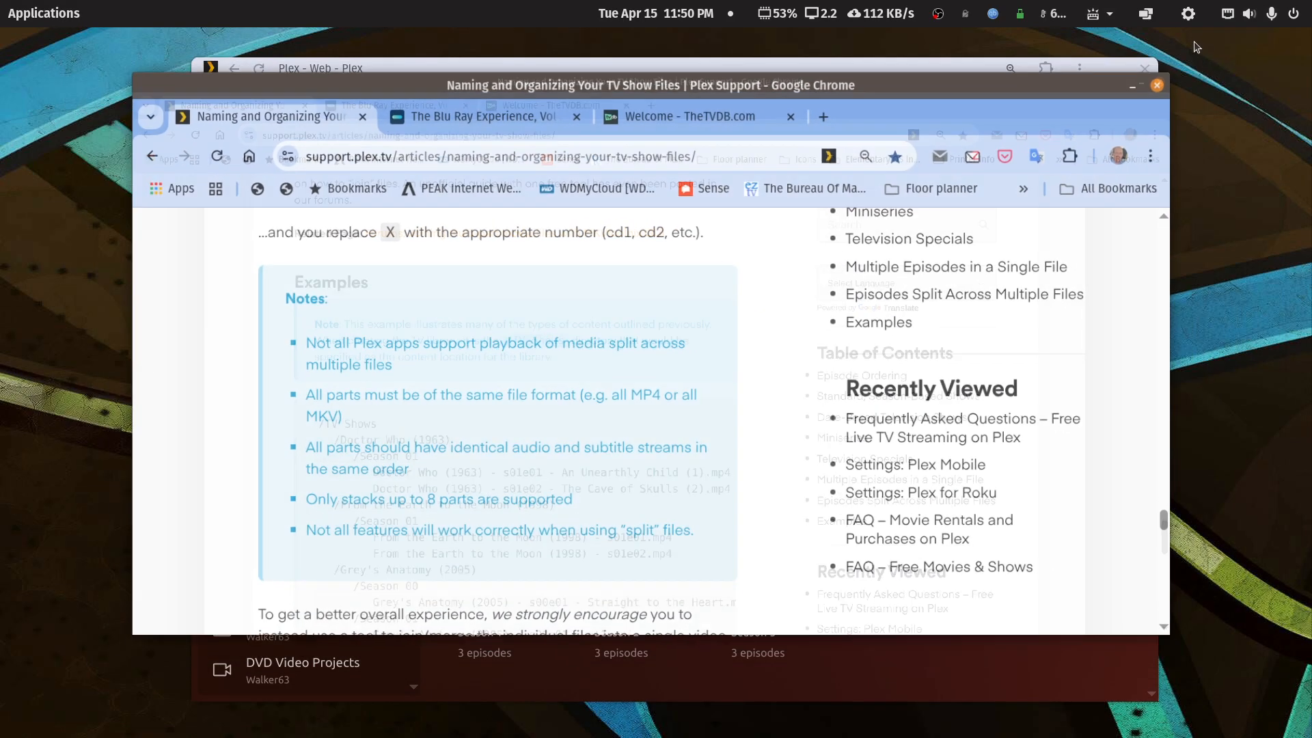
# - Raise the Plex window above Chrome and nudge it slightly up and left
pyautogui.click(966, 74)
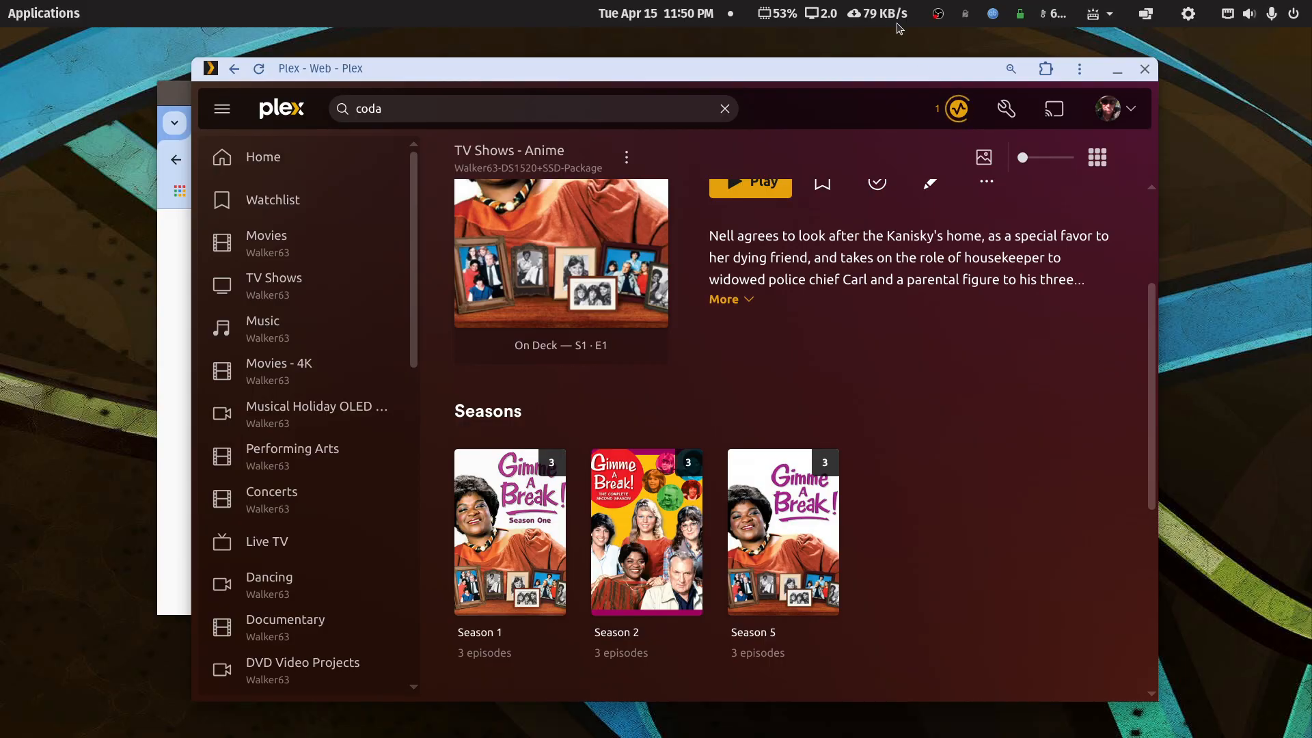
pyautogui.moveTo(878, 68); pyautogui.dragTo(848, 59)
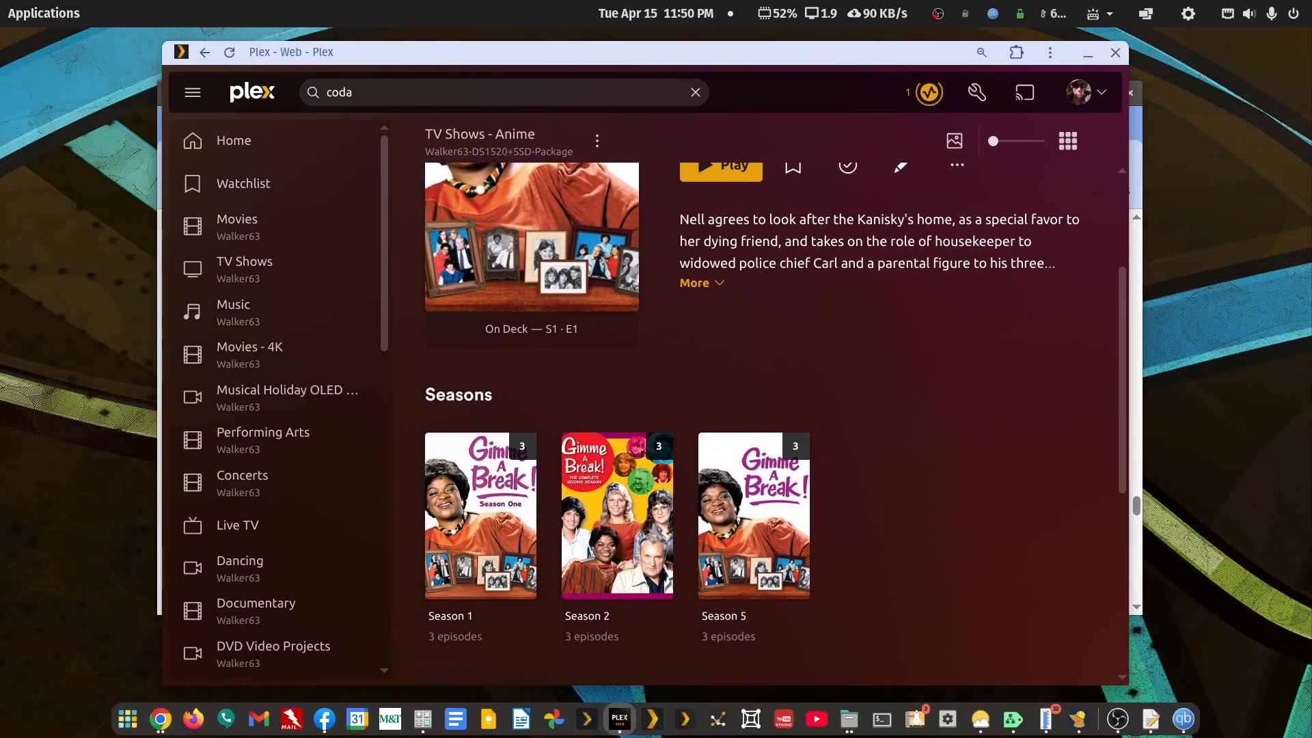